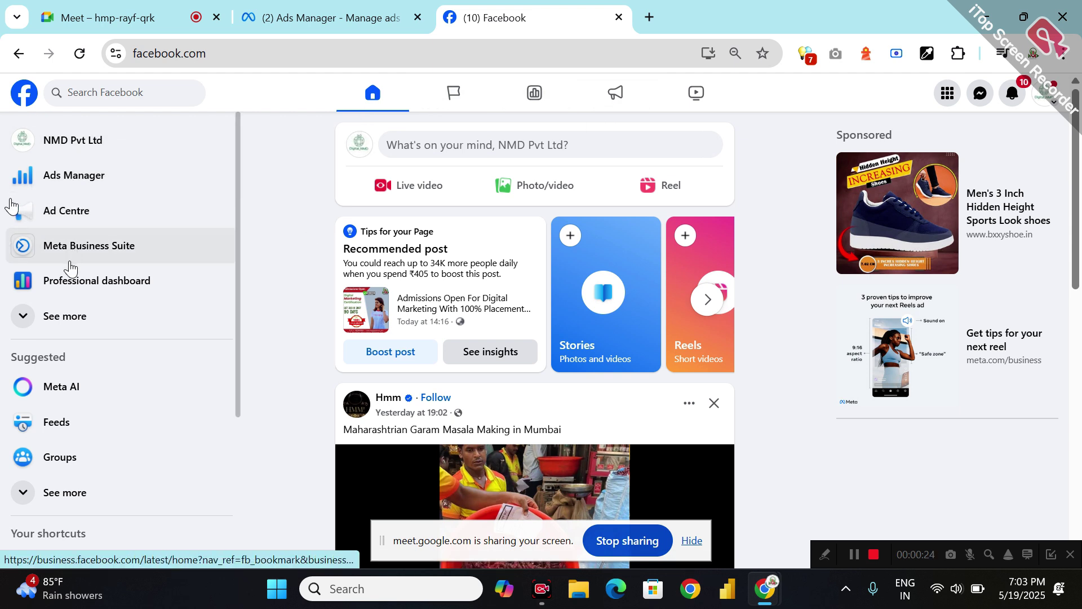
# Step: Switch from the business Page to the personal Facebook profile and accept the first pending friend request
pyautogui.click(1044, 95)
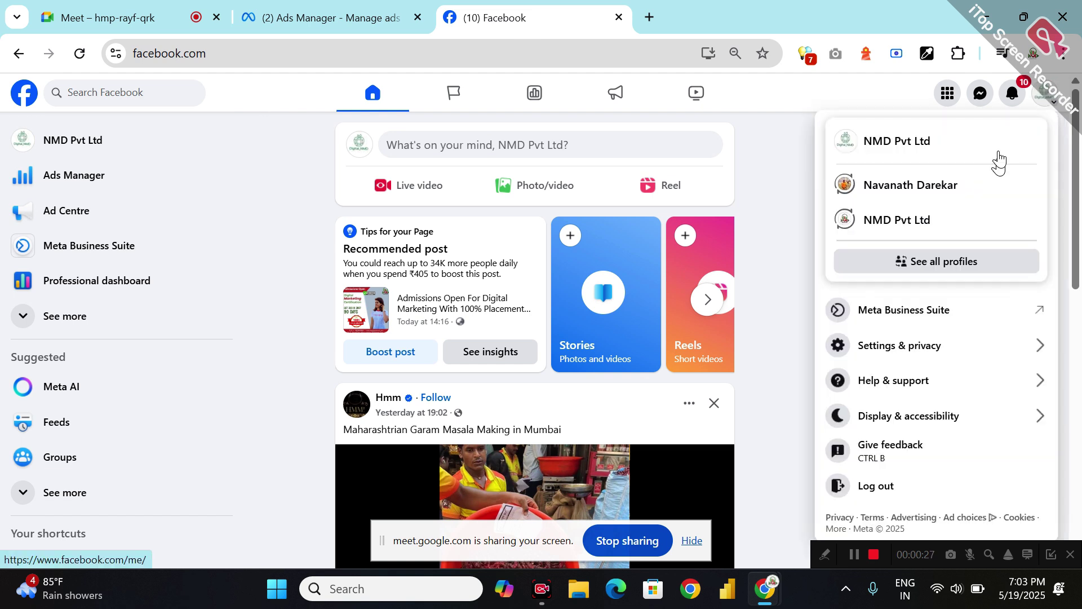
pyautogui.click(878, 184)
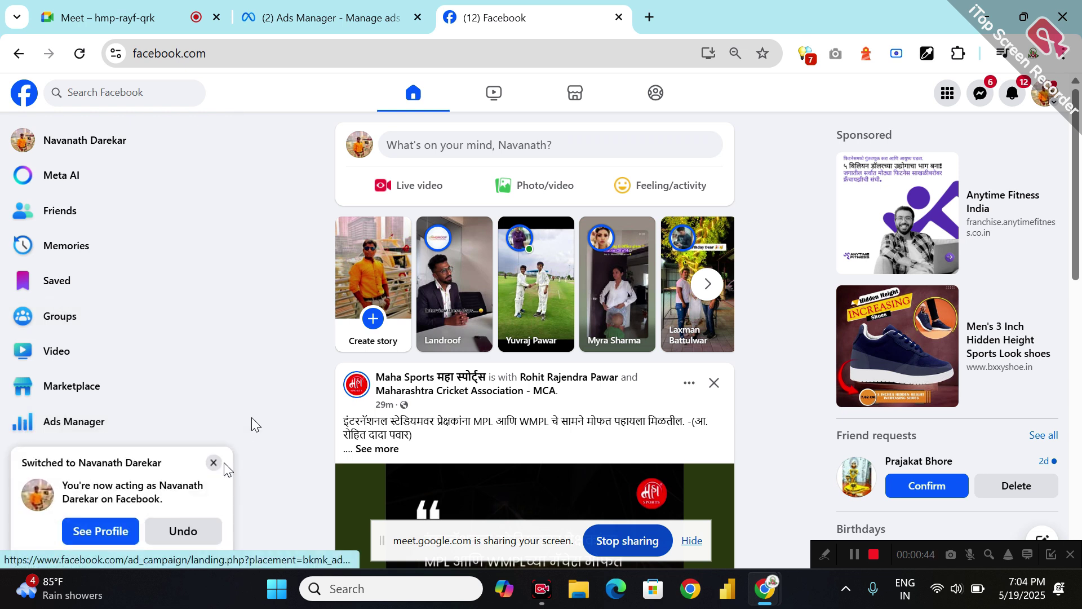
pyautogui.click(212, 465)
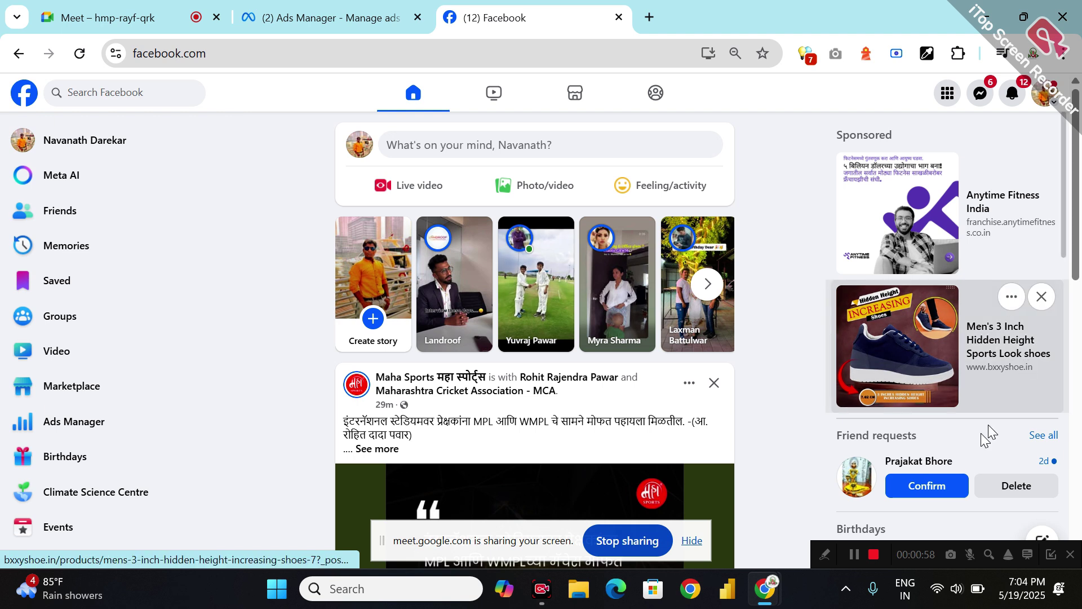
pyautogui.click(922, 484)
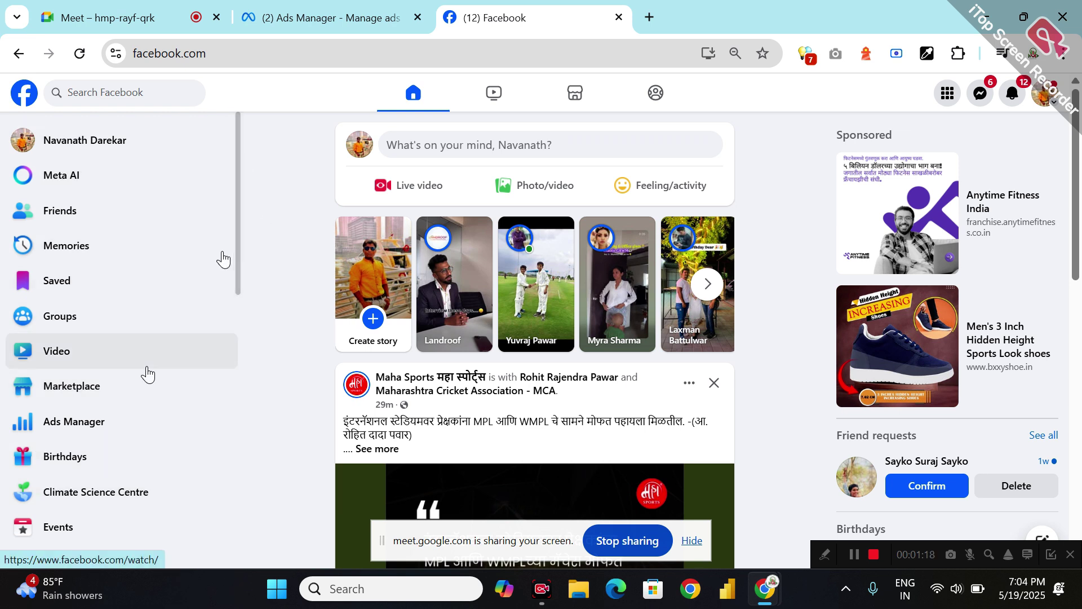
# Step: Open Ads Manager from the personal profile's Facebook shortcuts
pyautogui.scroll(-8, 126, 484)
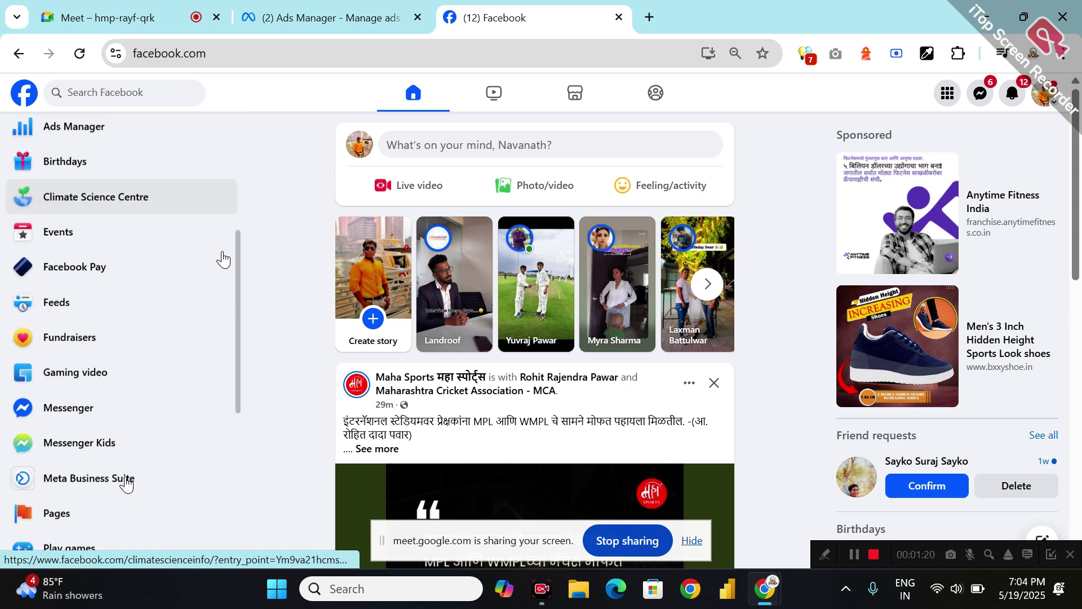
pyautogui.scroll(-3, 127, 483)
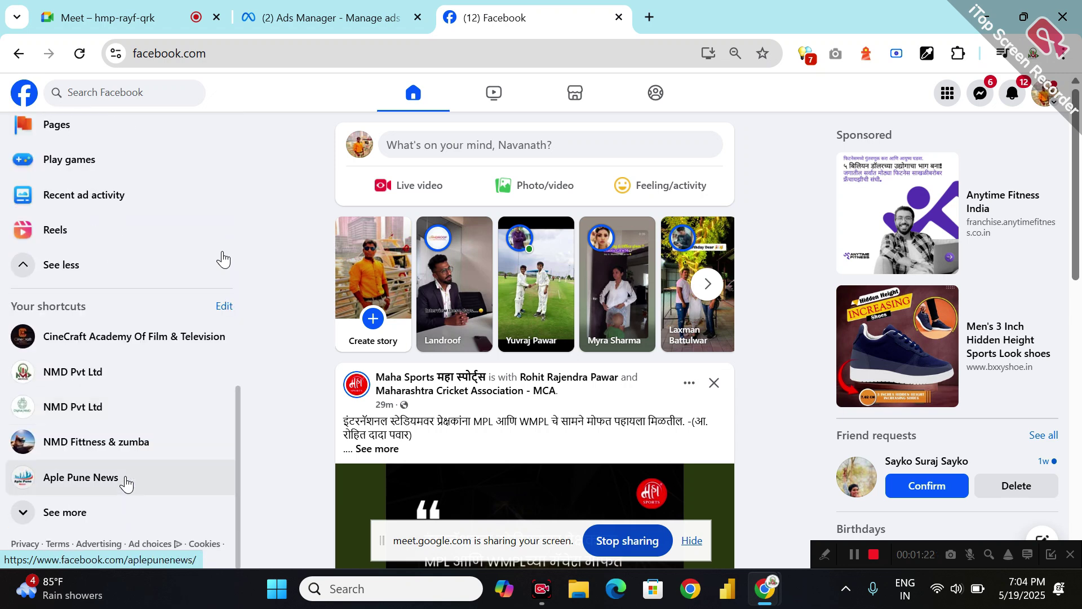
pyautogui.scroll(3, 126, 482)
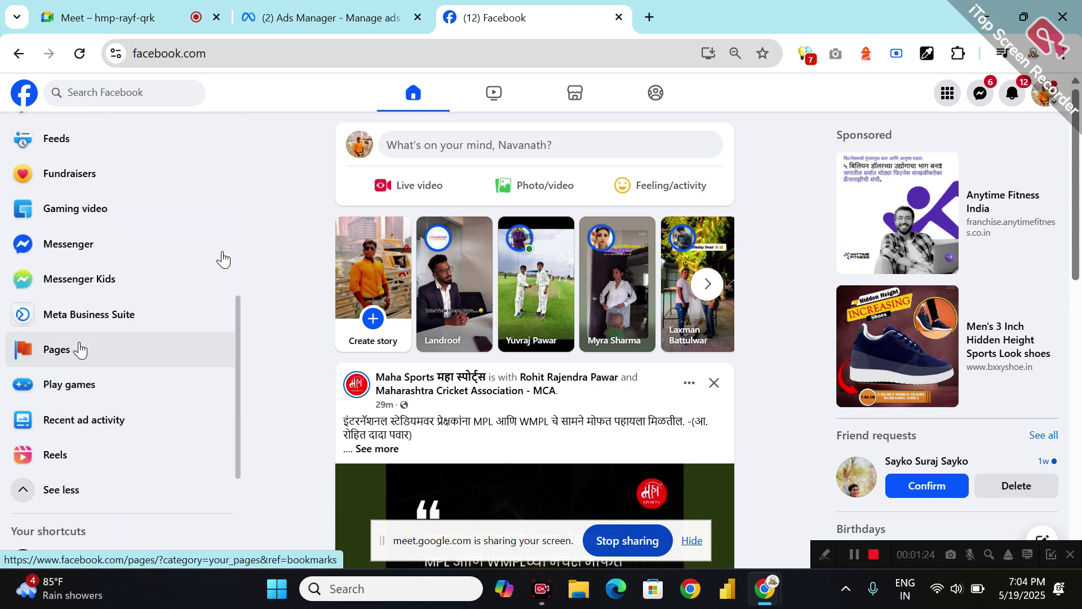
pyautogui.scroll(4, 81, 350)
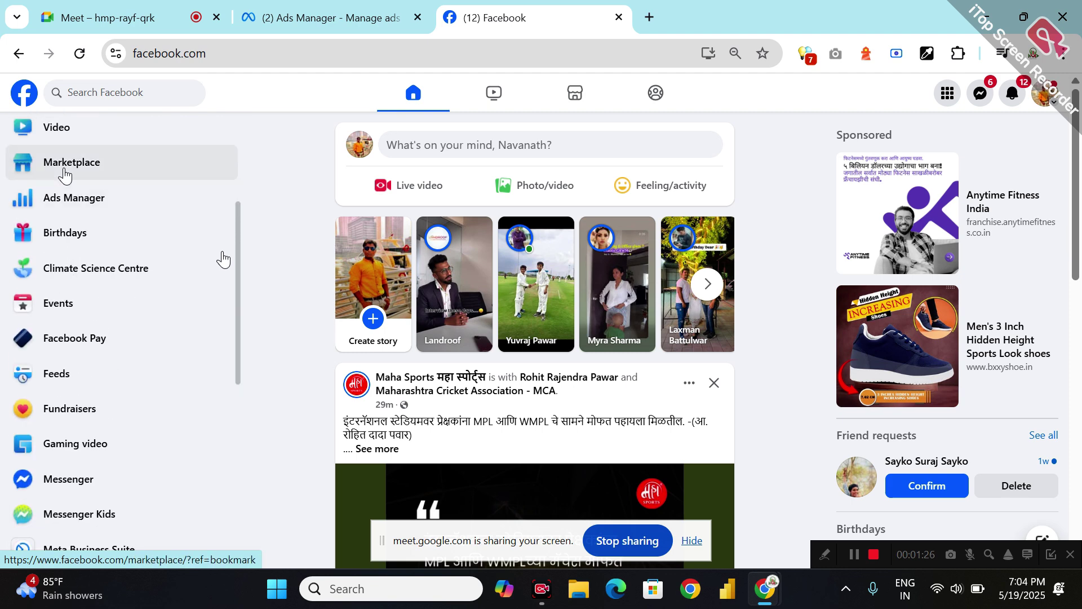
pyautogui.scroll(4, 65, 172)
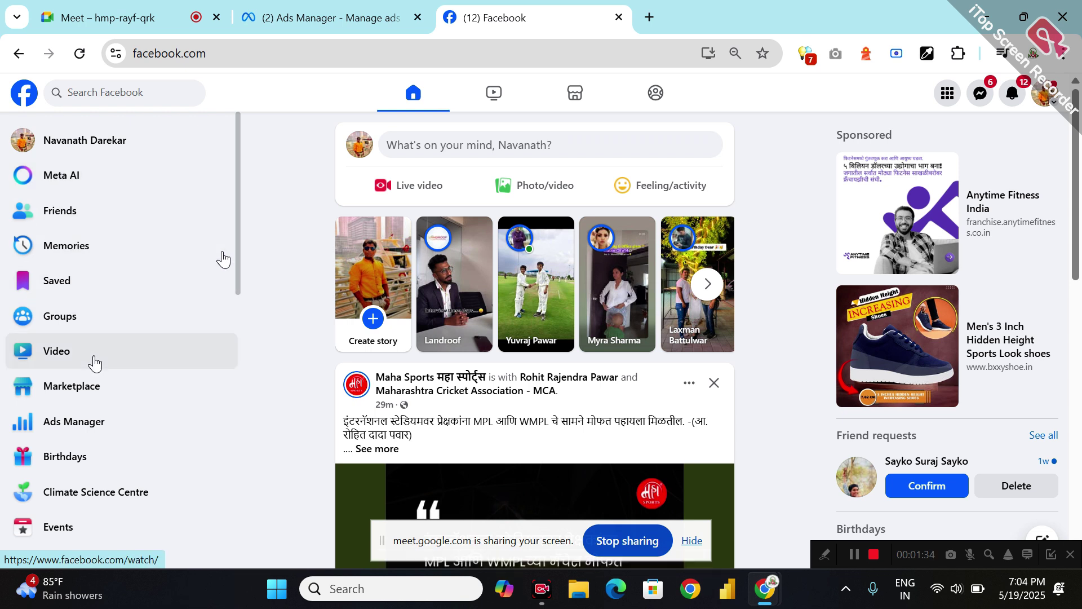
pyautogui.click(96, 422)
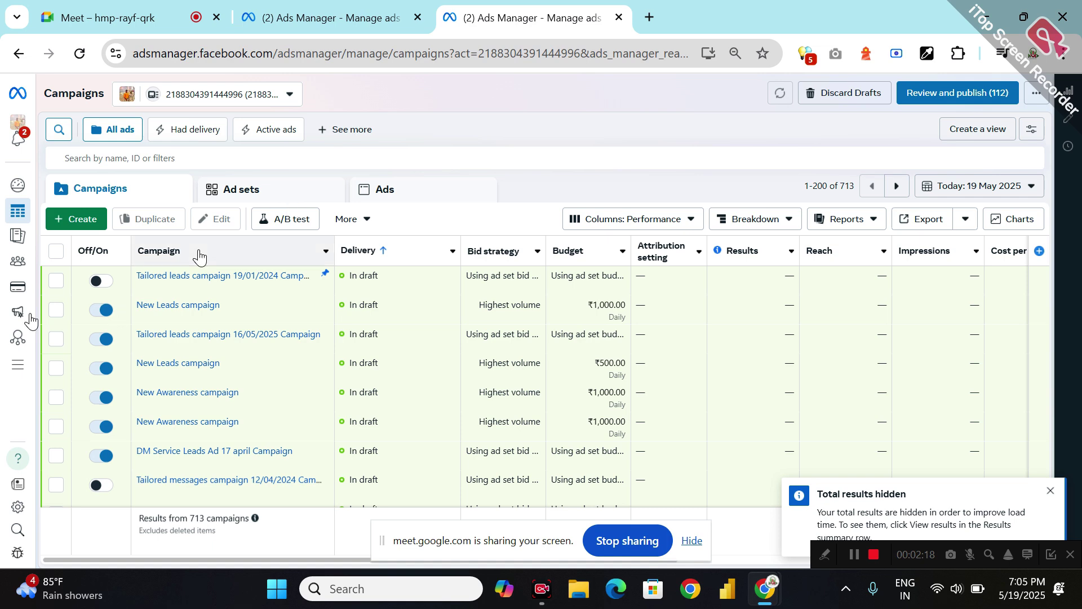
# Step: Create a new auction campaign with the Traffic objective, using the manual traffic campaign setup
pyautogui.click(95, 223)
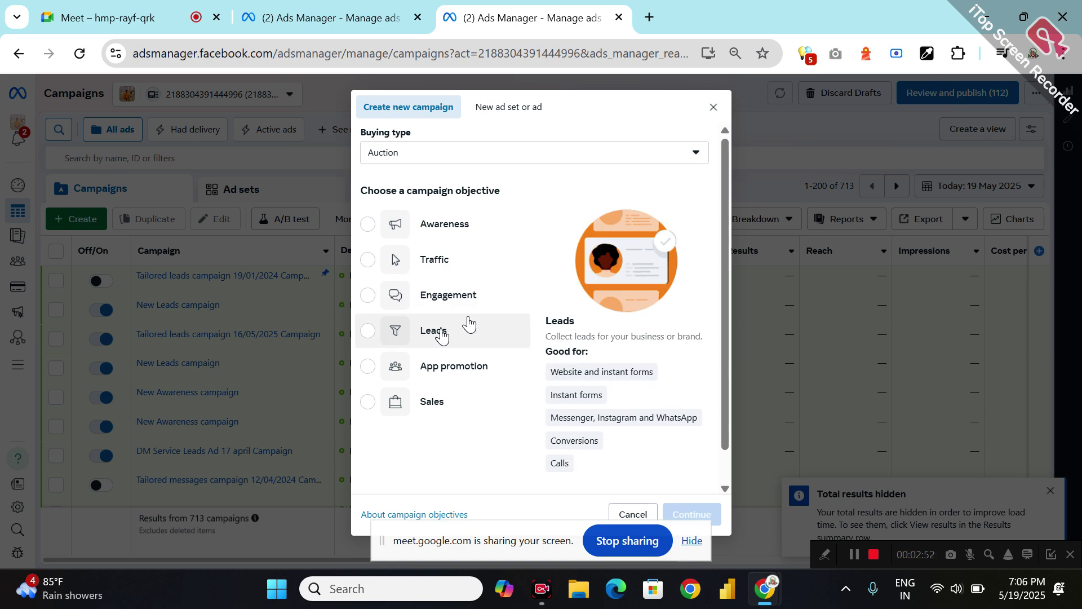
pyautogui.click(366, 269)
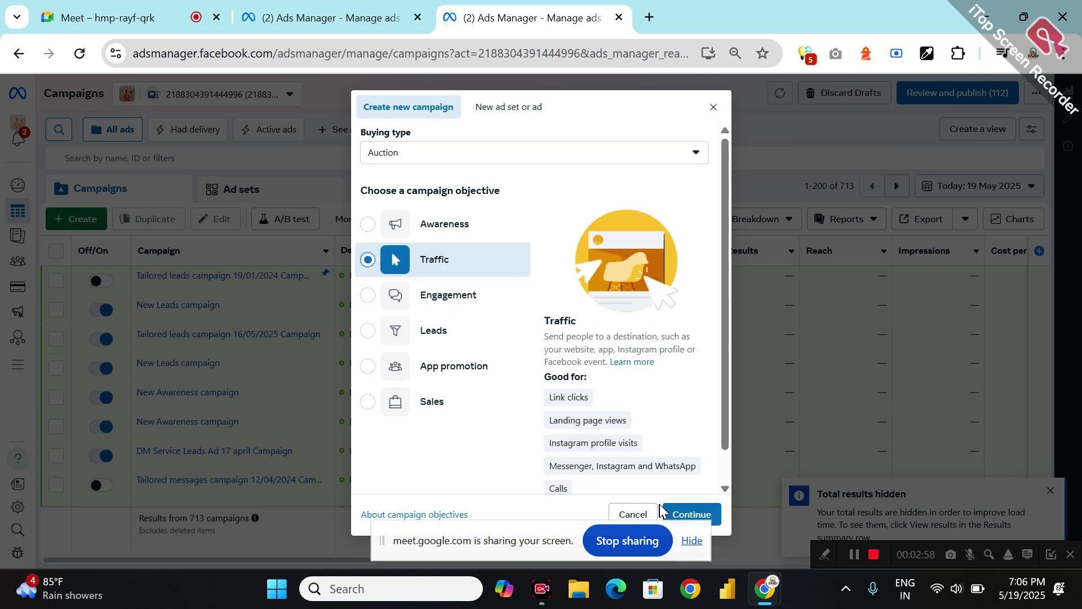
pyautogui.click(693, 539)
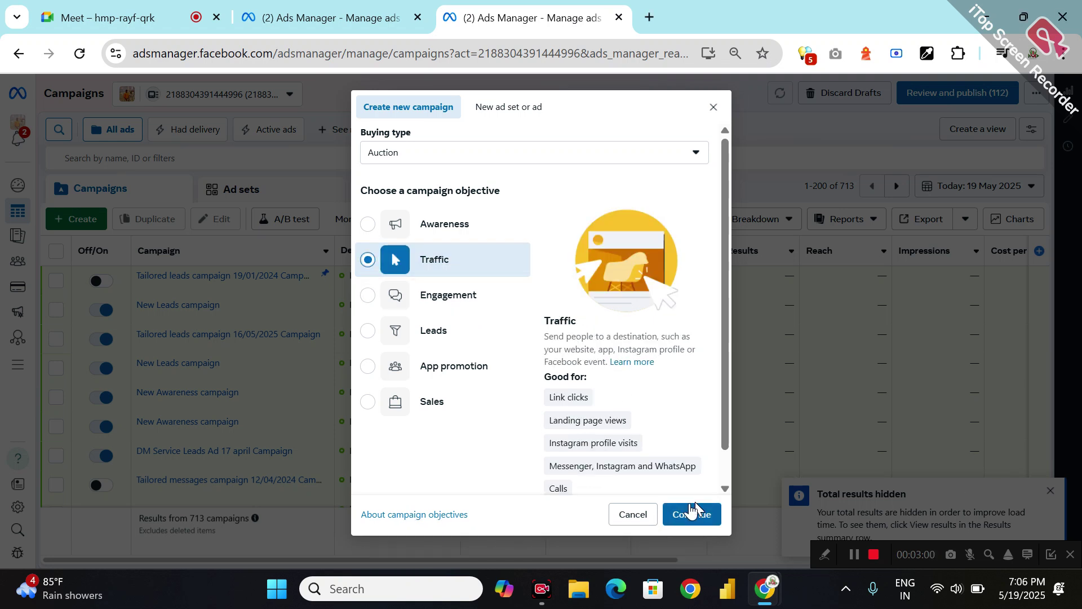
pyautogui.click(692, 514)
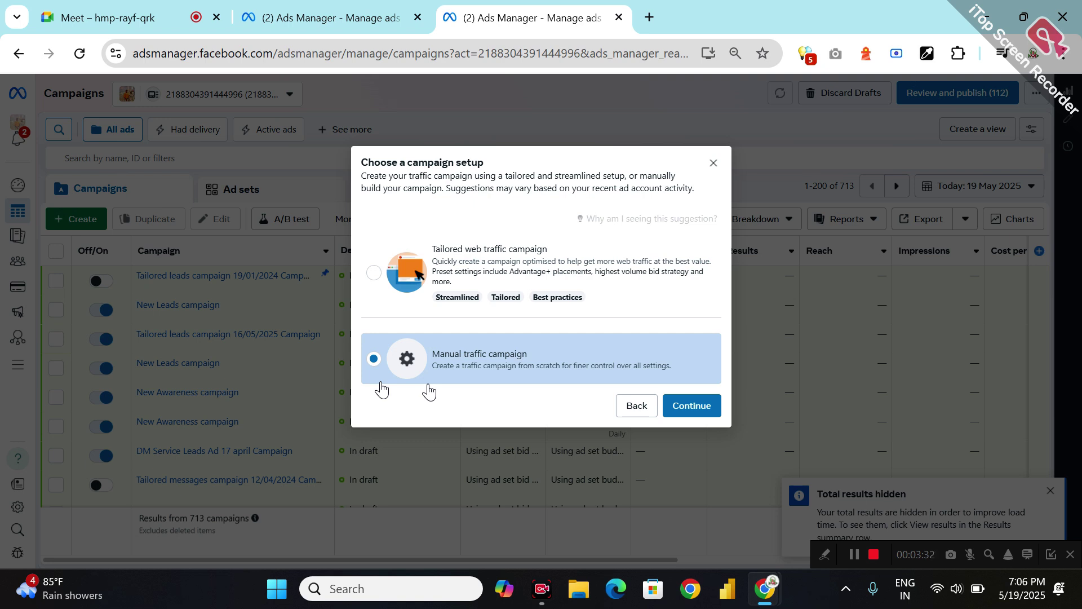
pyautogui.click(691, 407)
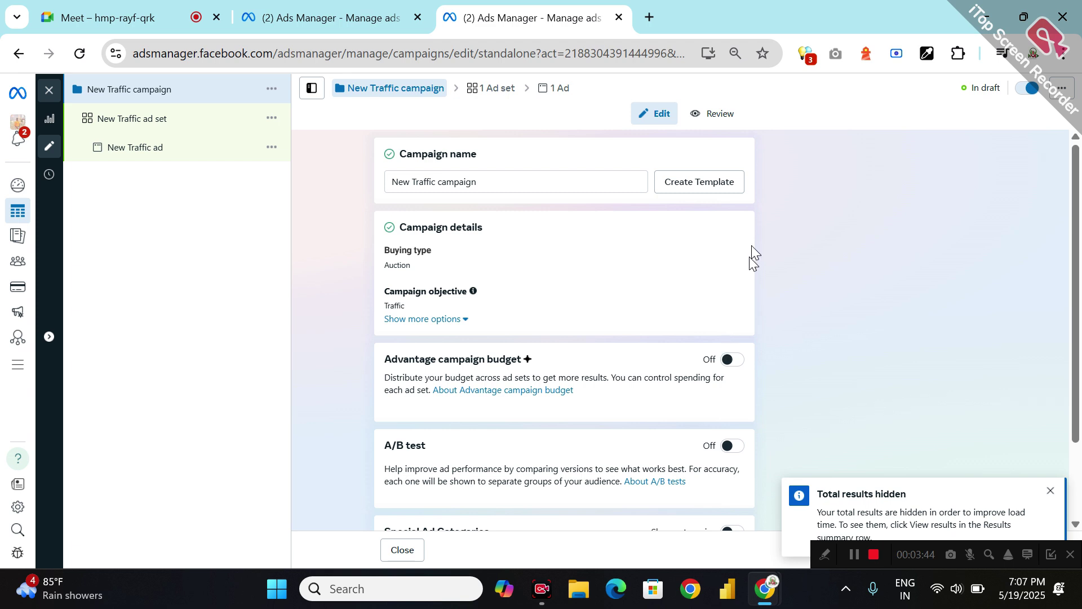
# Step: Name the campaign "Web traffic nmd dm 19 may 25"
pyautogui.click(478, 181)
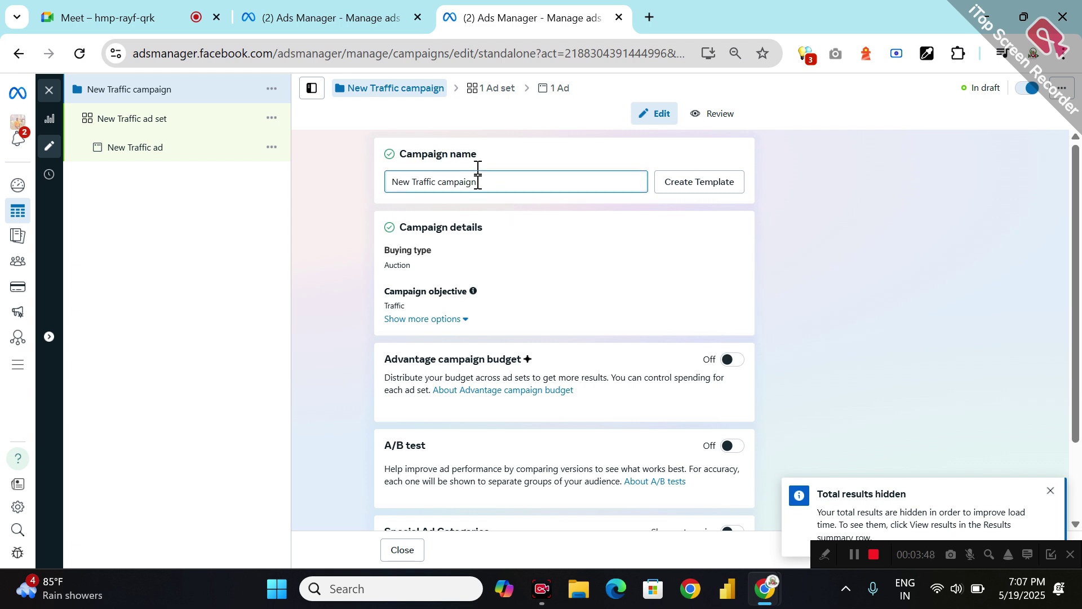
pyautogui.tripleClick(478, 181)
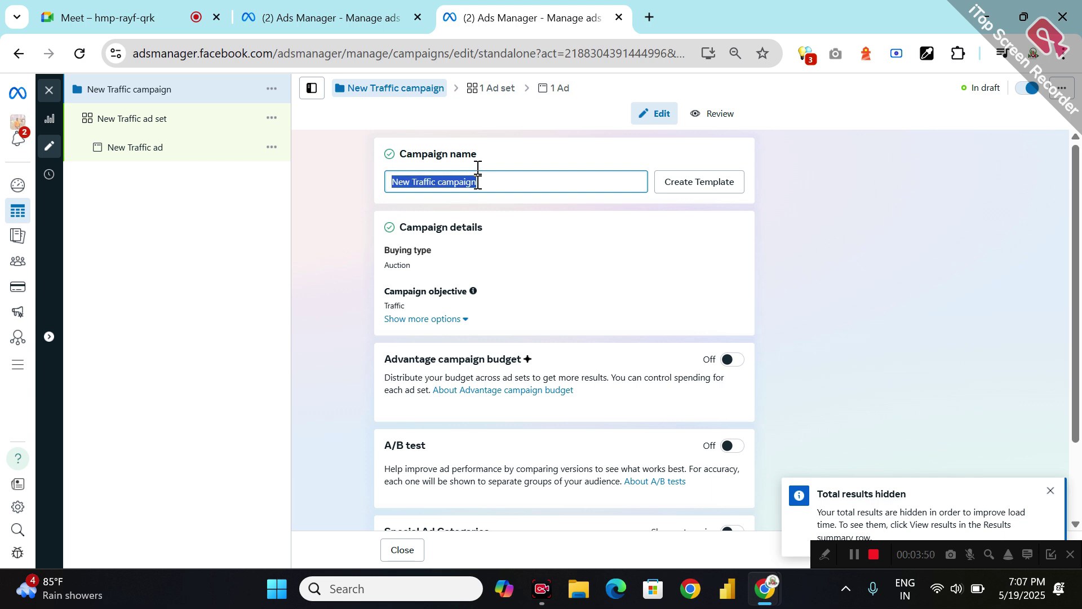
pyautogui.write('Web ')
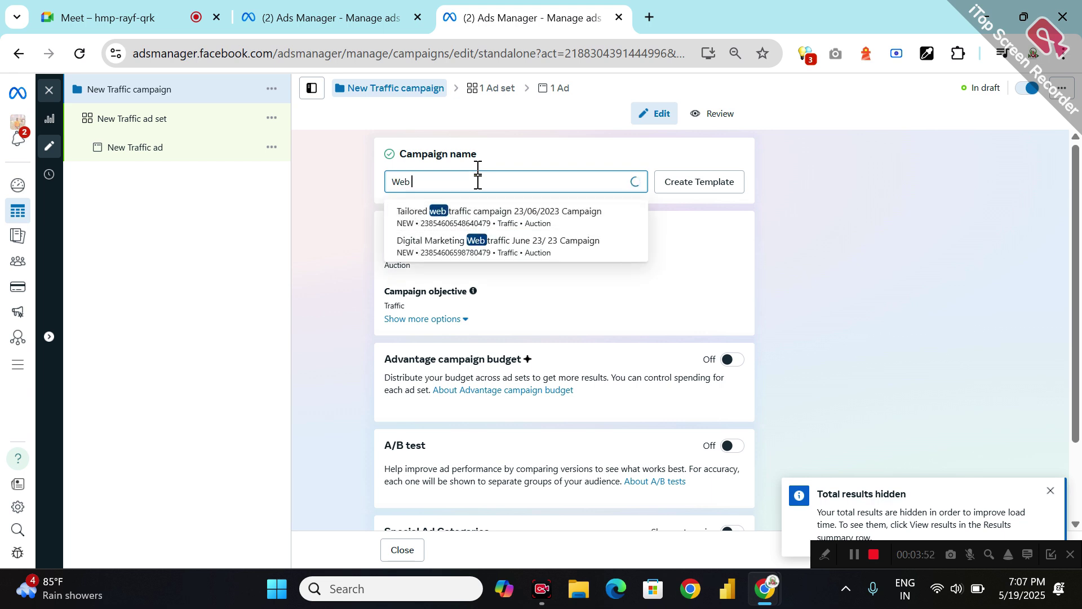
pyautogui.write('traffi')
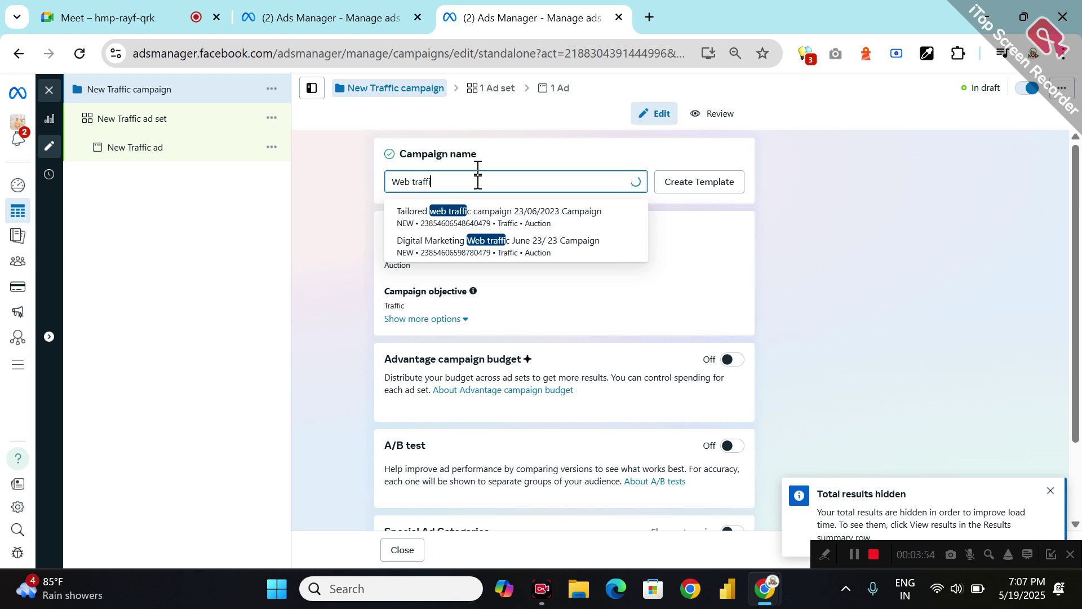
pyautogui.write('c w')
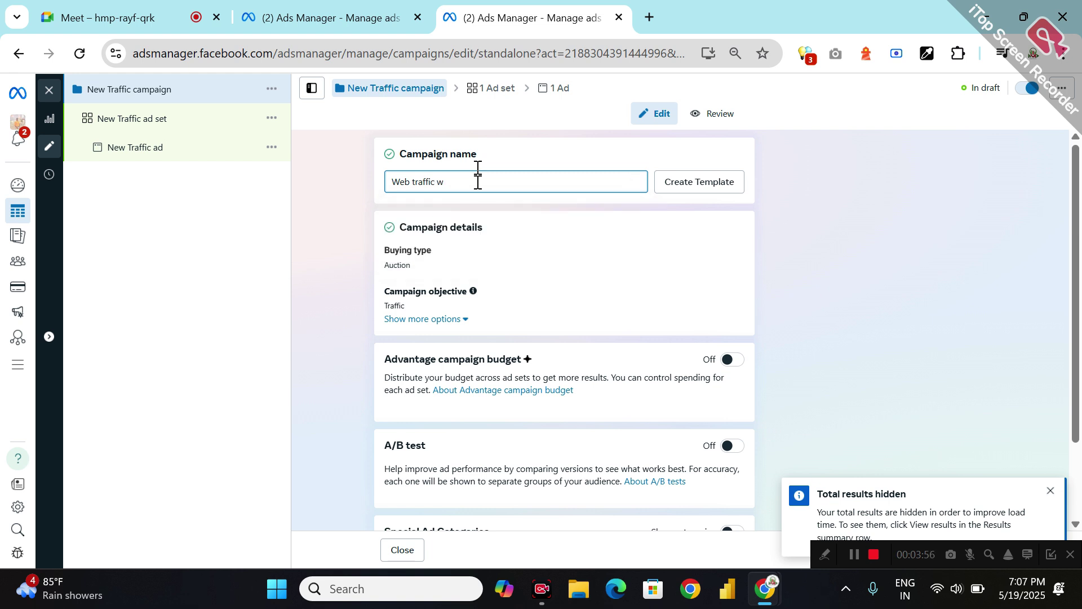
pyautogui.press('BackSpace')
pyautogui.write('nmd')
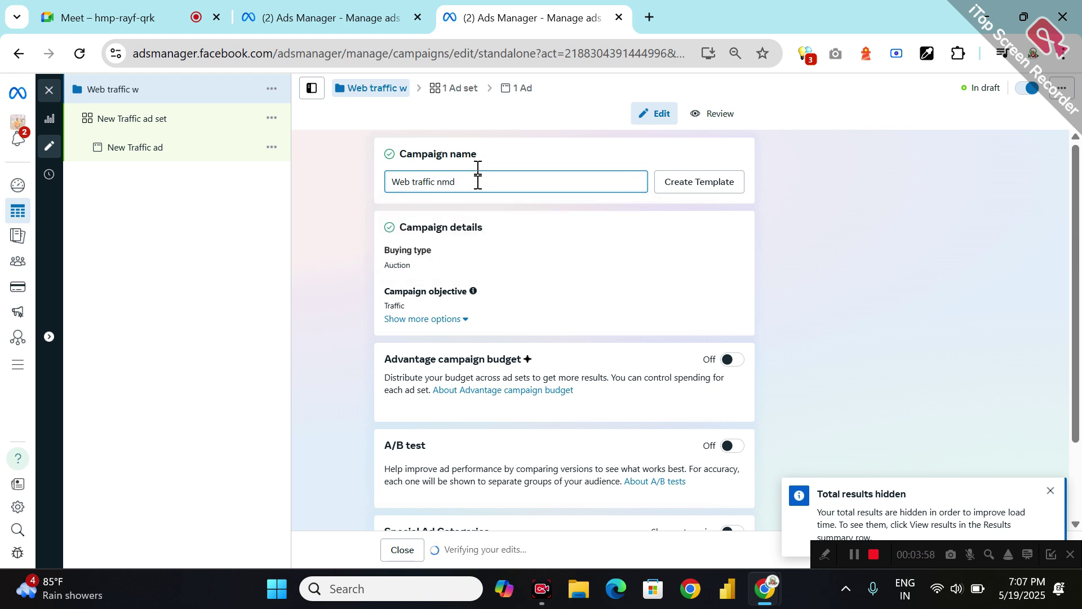
pyautogui.write(' dm')
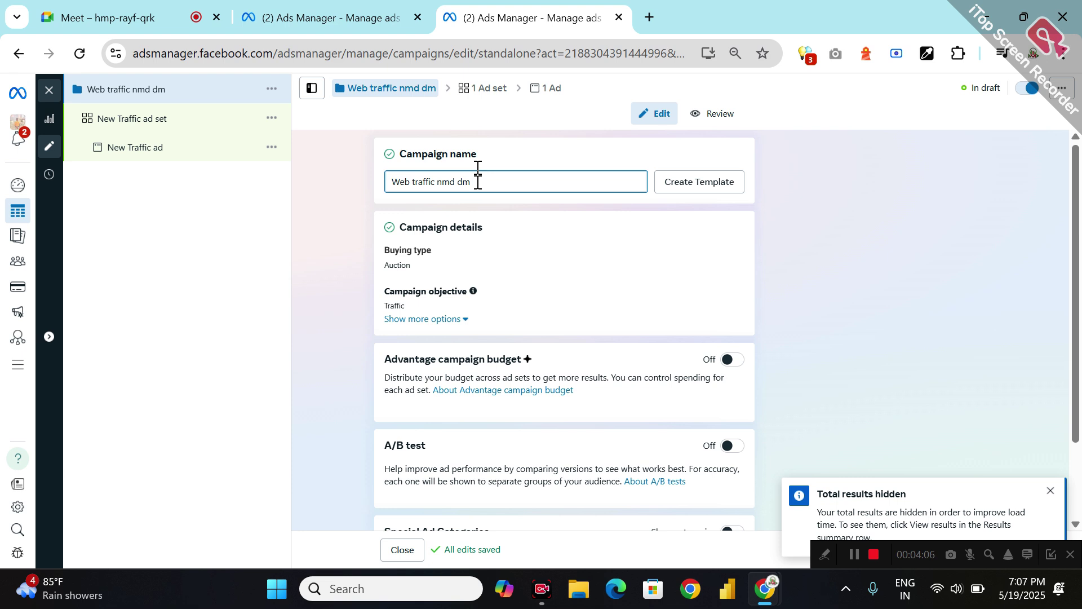
pyautogui.write('19')
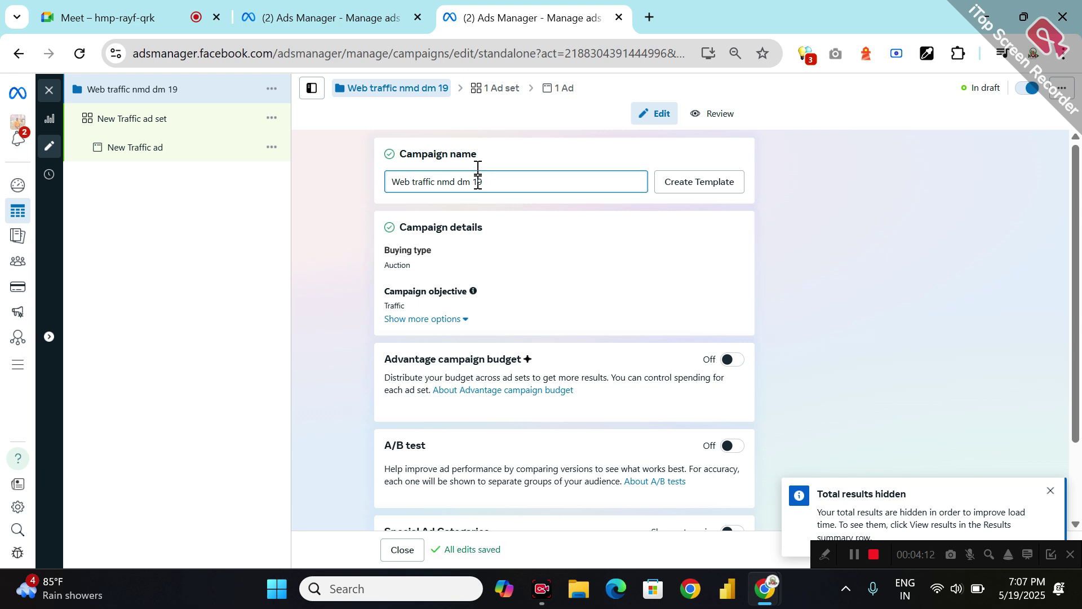
pyautogui.write(' j')
pyautogui.press('BackSpace')
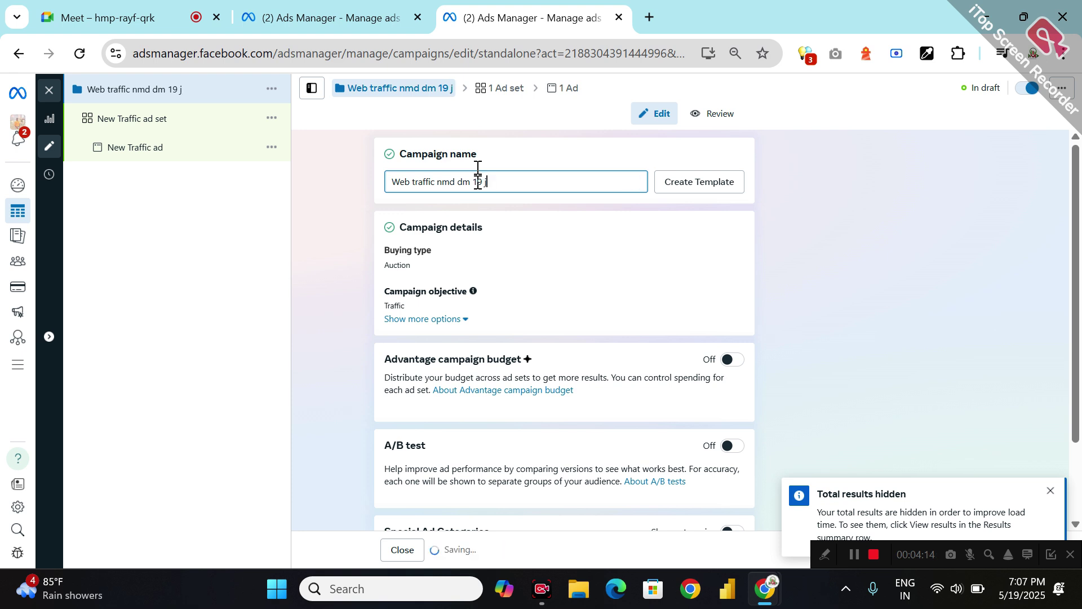
pyautogui.write('may 25')
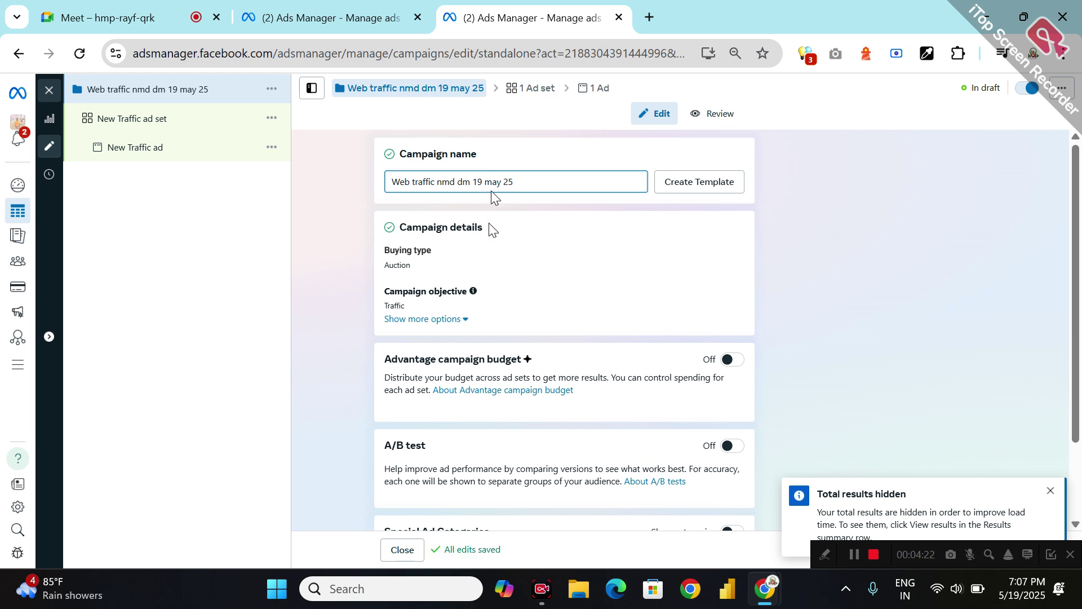
# Step: Check the available buying types in the campaign details, leaving Auction selected
pyautogui.scroll(-2, 494, 229)
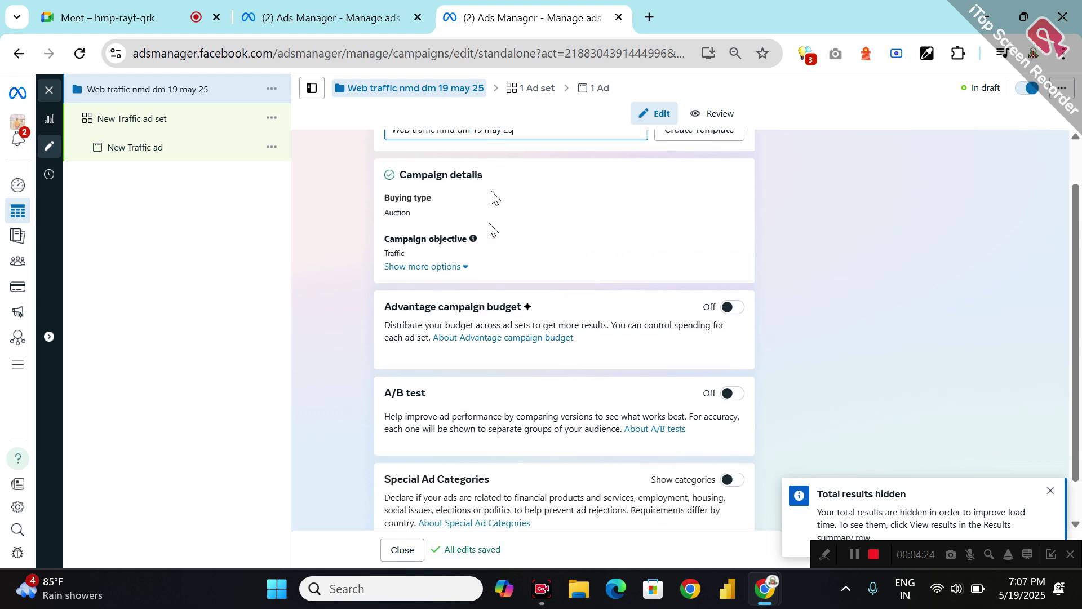
pyautogui.scroll(1, 486, 229)
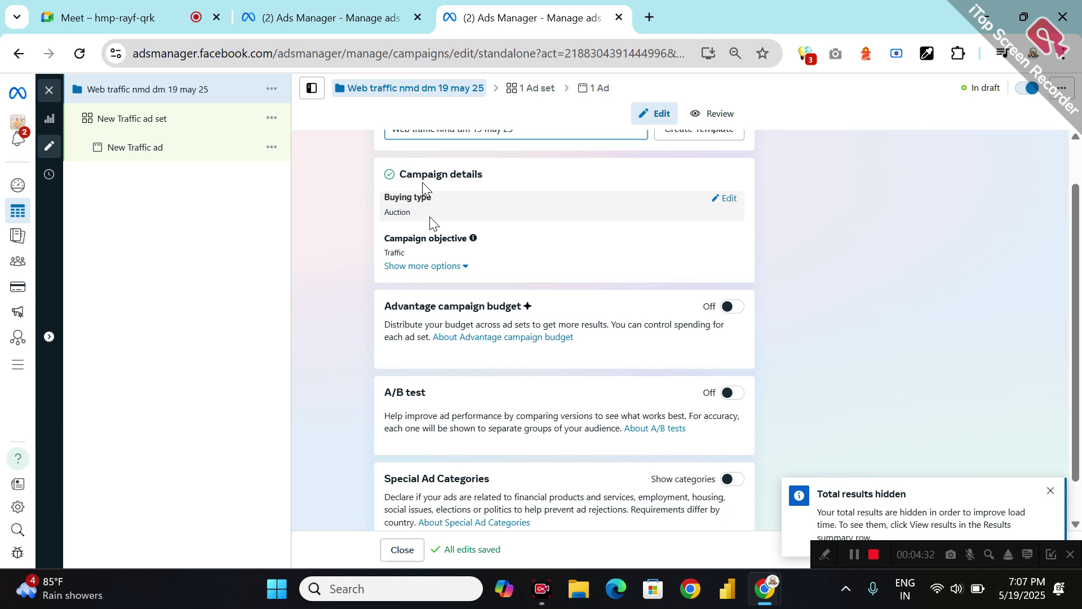
pyautogui.click(728, 198)
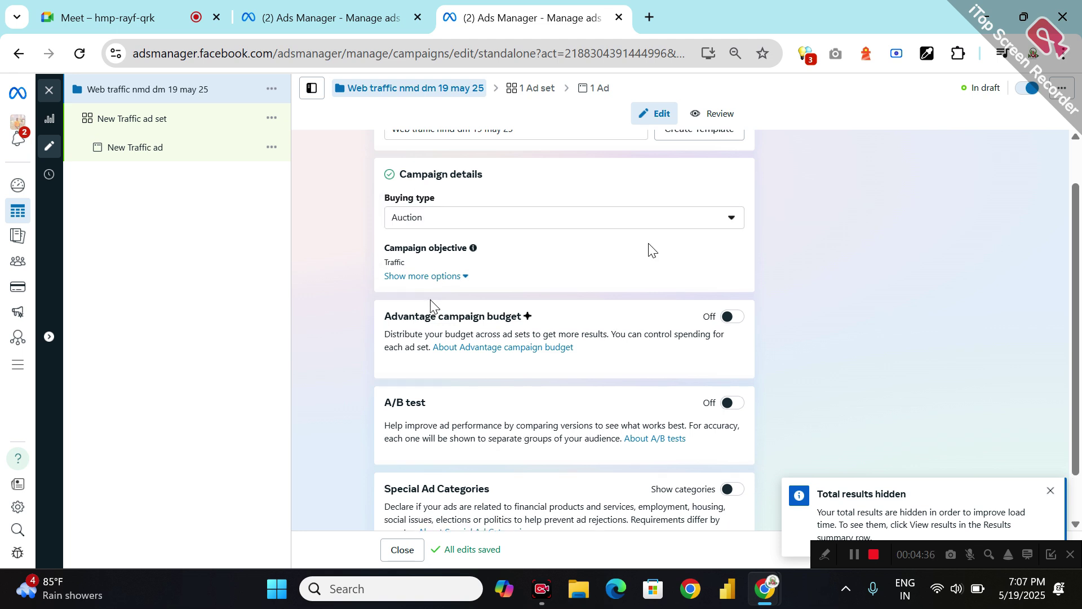
pyautogui.click(729, 224)
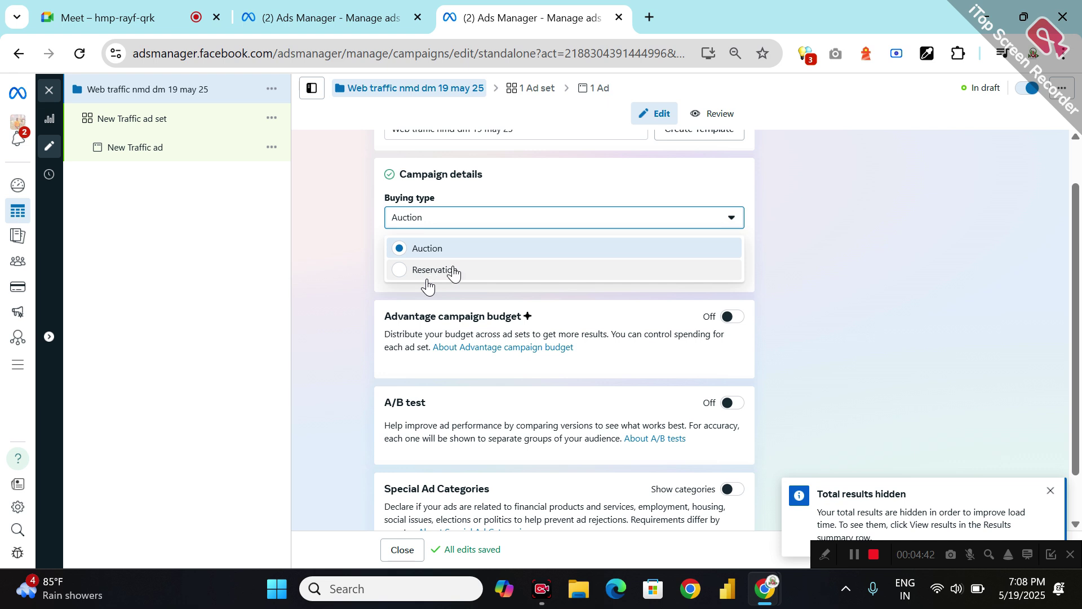
pyautogui.click(565, 190)
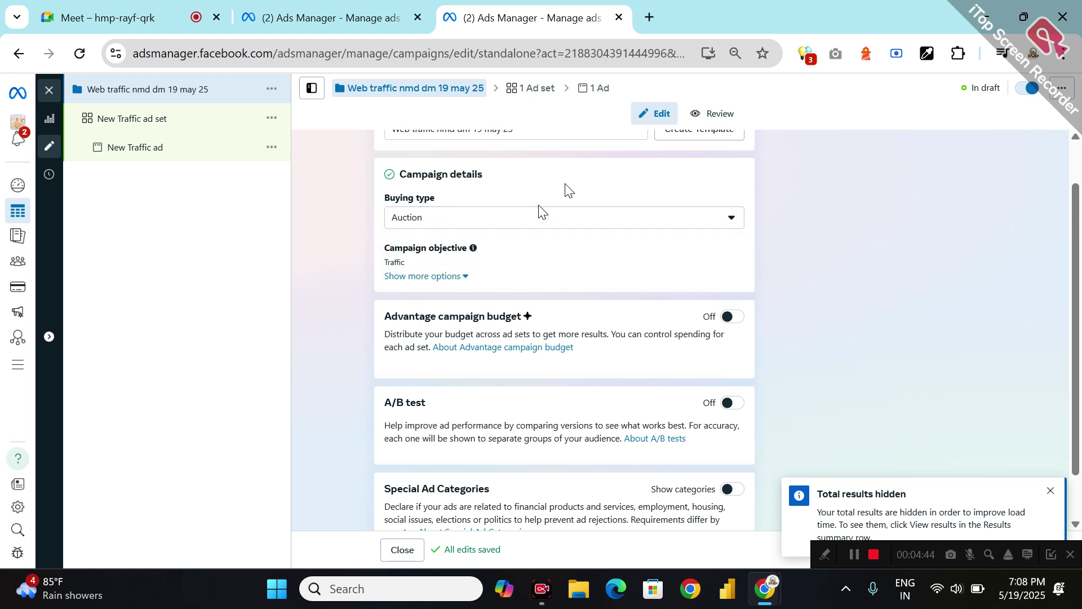
# Step: Turn on Advantage campaign budget and check the available budget types, leaving Daily budget selected
pyautogui.scroll(-1, 512, 298)
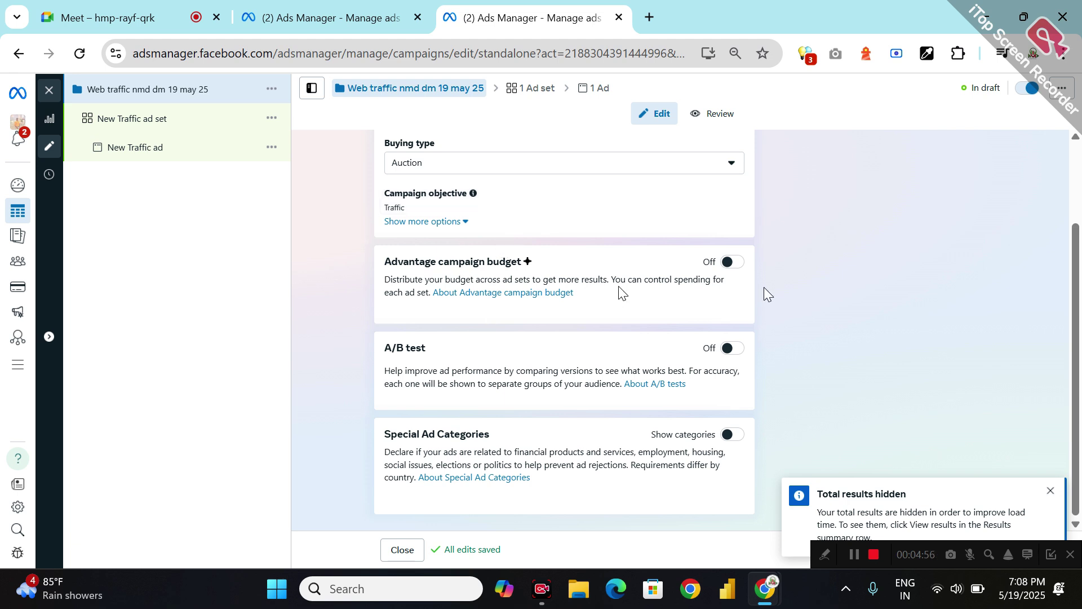
pyautogui.click(733, 265)
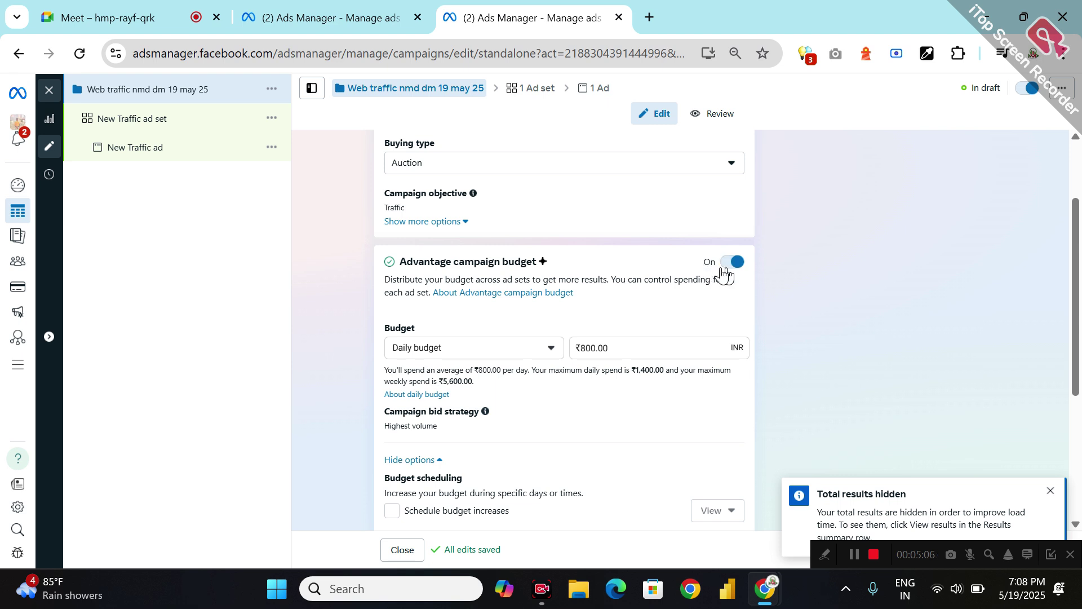
pyautogui.click(550, 354)
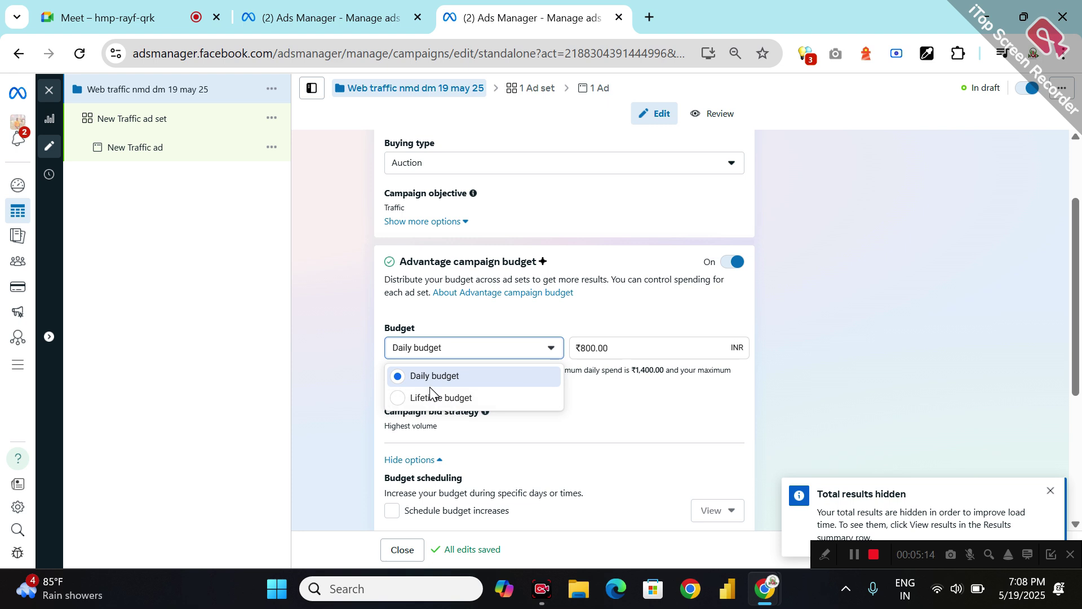
pyautogui.click(635, 330)
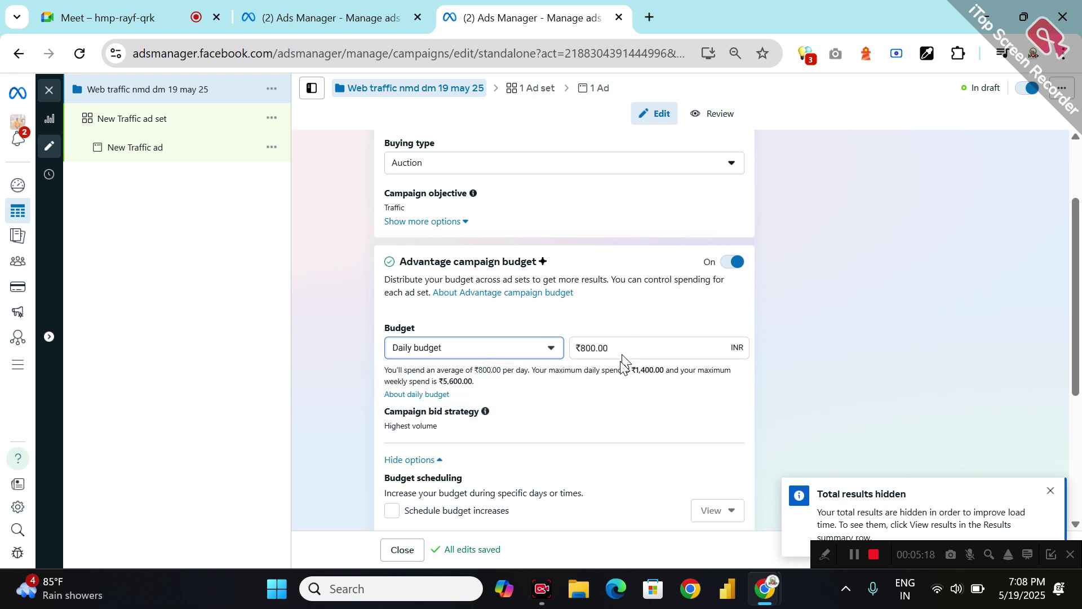
# Step: Try a daily campaign budget of ₹50
pyautogui.click(613, 345)
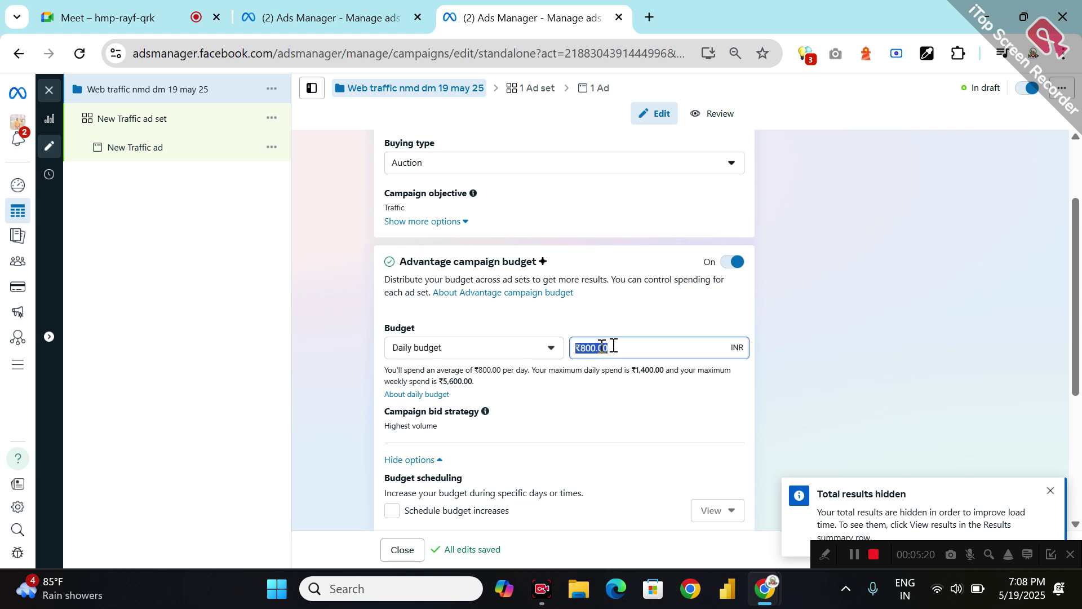
pyautogui.write('50')
pyautogui.click(574, 332)
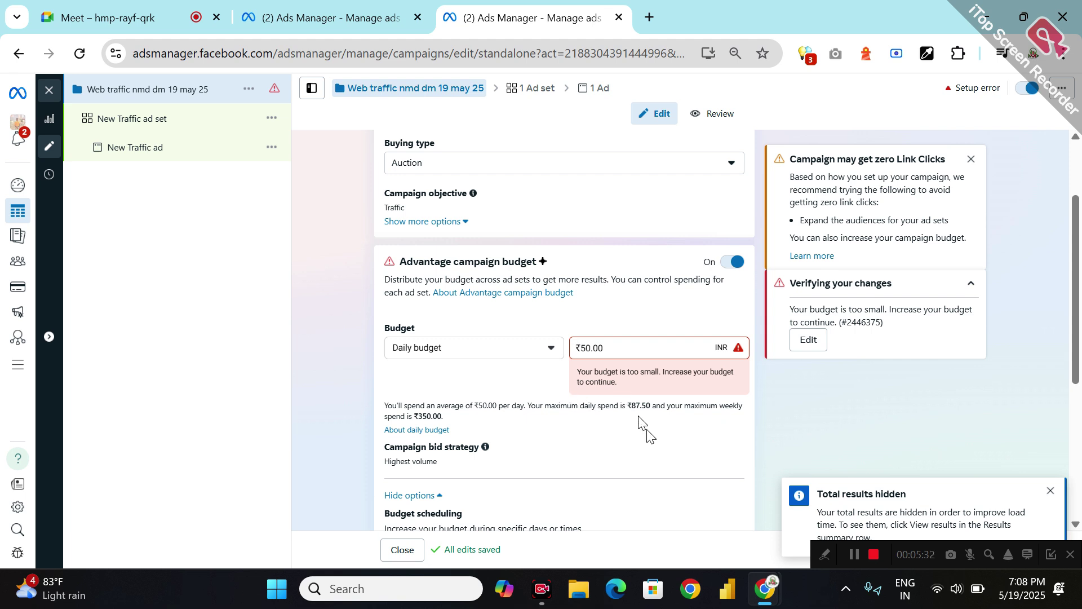
# Step: Set the campaign's daily budget to ₹900
pyautogui.tripleClick(631, 344)
pyautogui.write('900')
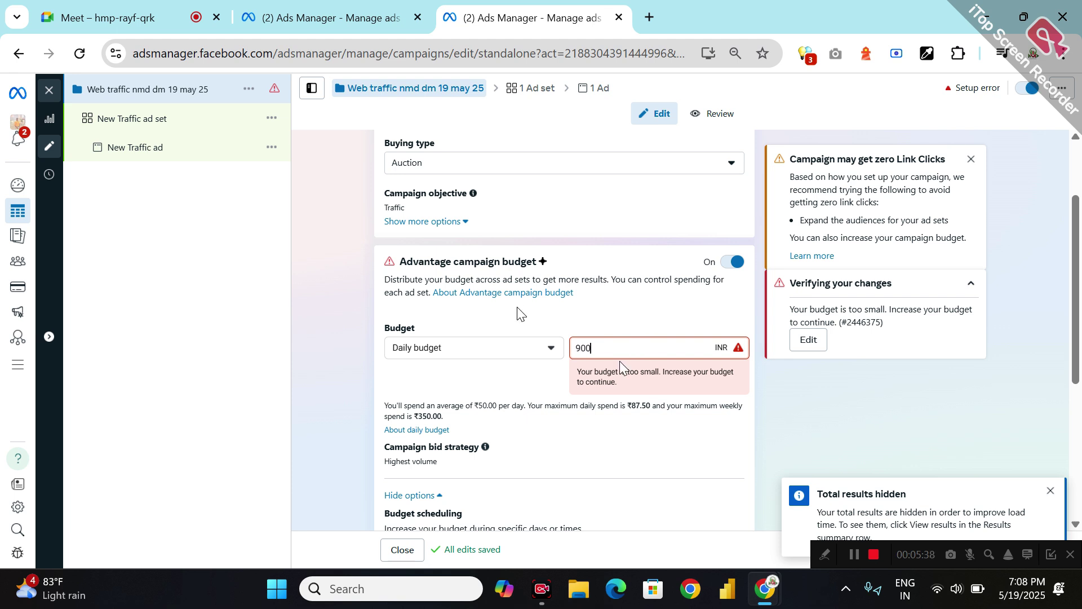
pyautogui.click(520, 314)
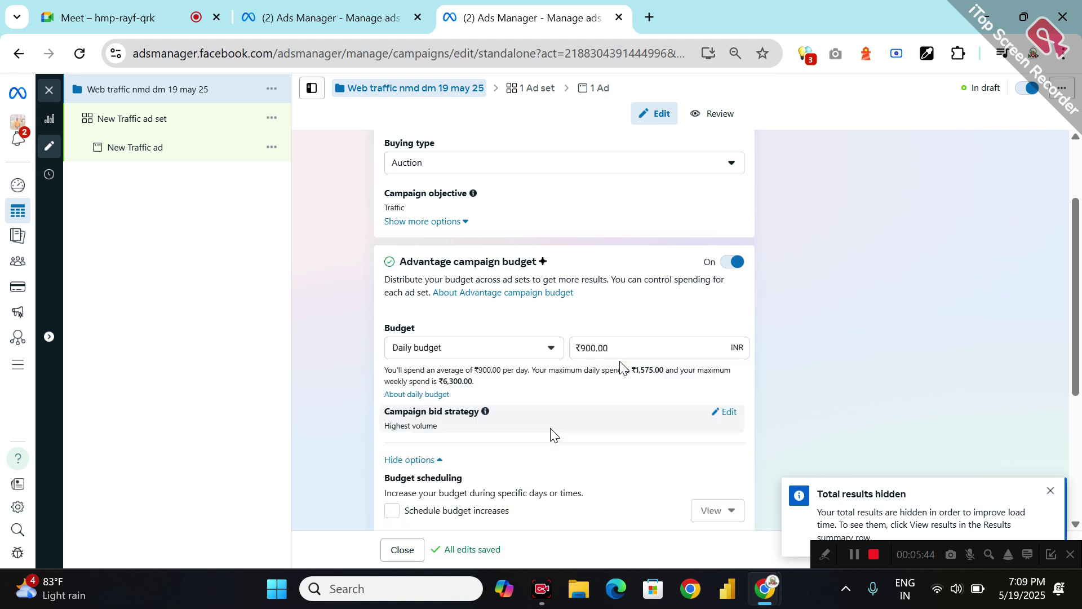
# Step: Check the campaign bid strategy options, including Bid cap, and set the strategy to Cost per result goal
pyautogui.scroll(-1, 550, 434)
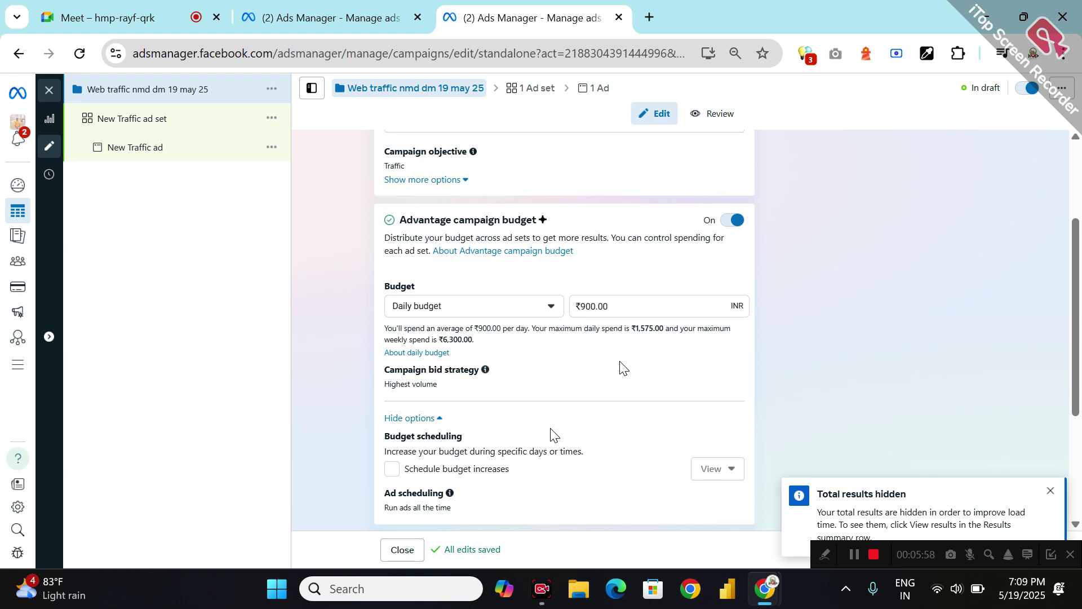
pyautogui.scroll(-2, 626, 396)
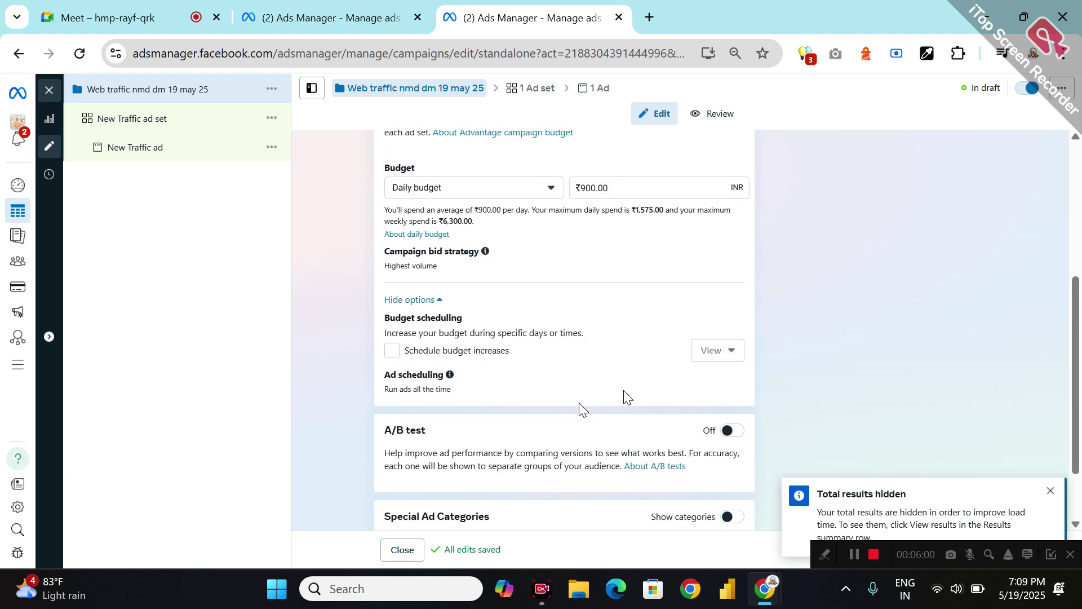
pyautogui.scroll(1, 578, 403)
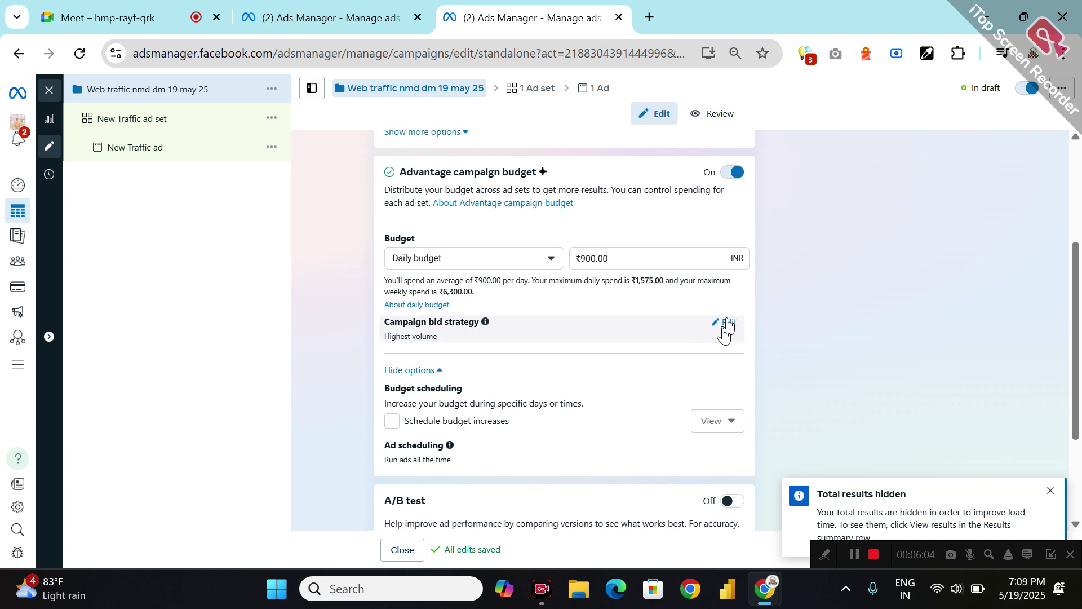
pyautogui.click(714, 323)
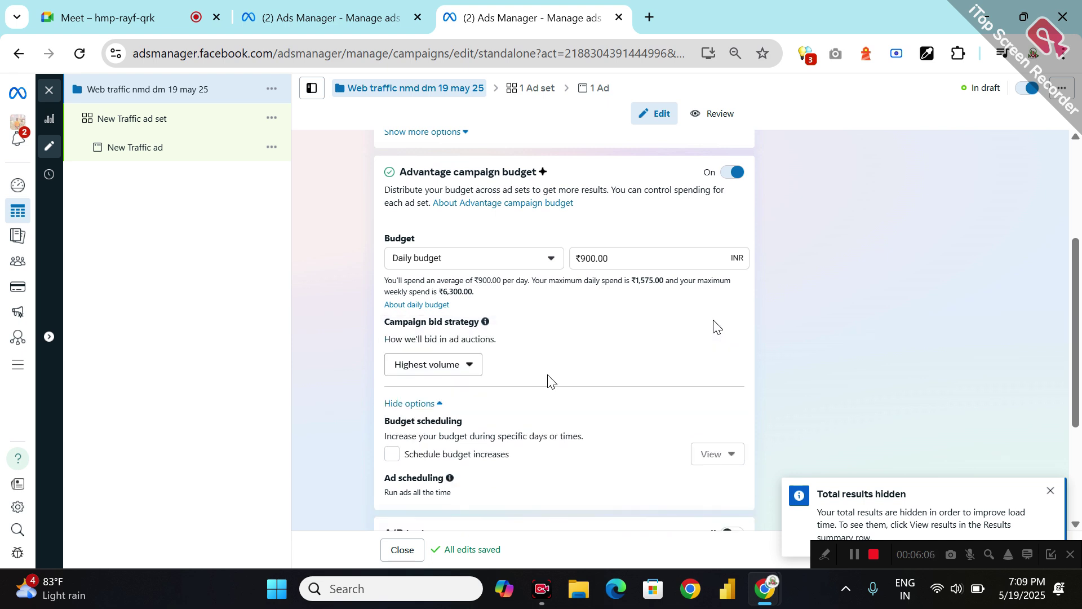
pyautogui.click(473, 373)
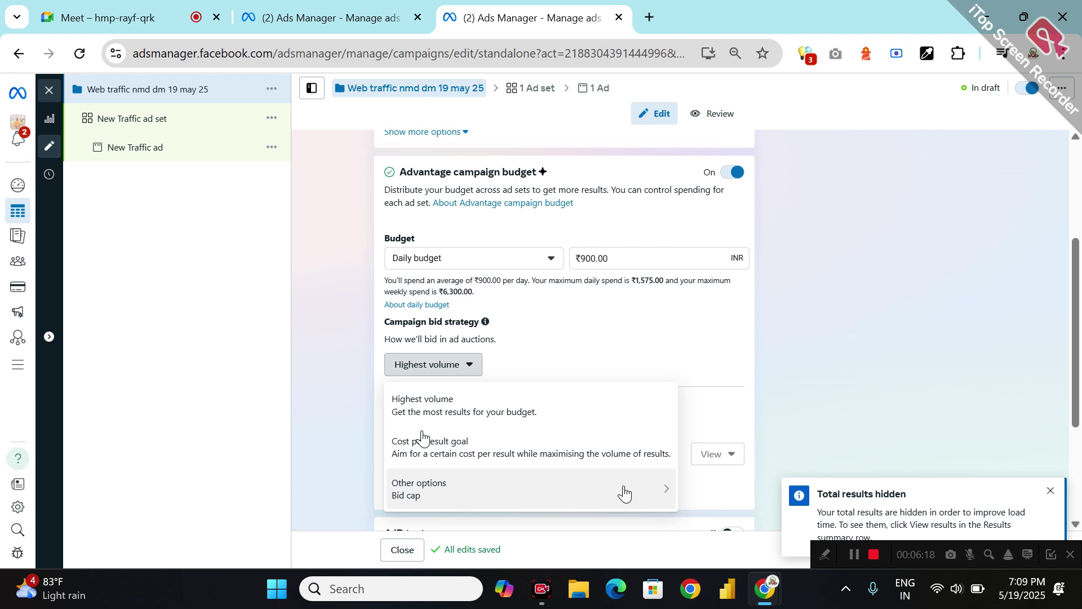
pyautogui.click(667, 491)
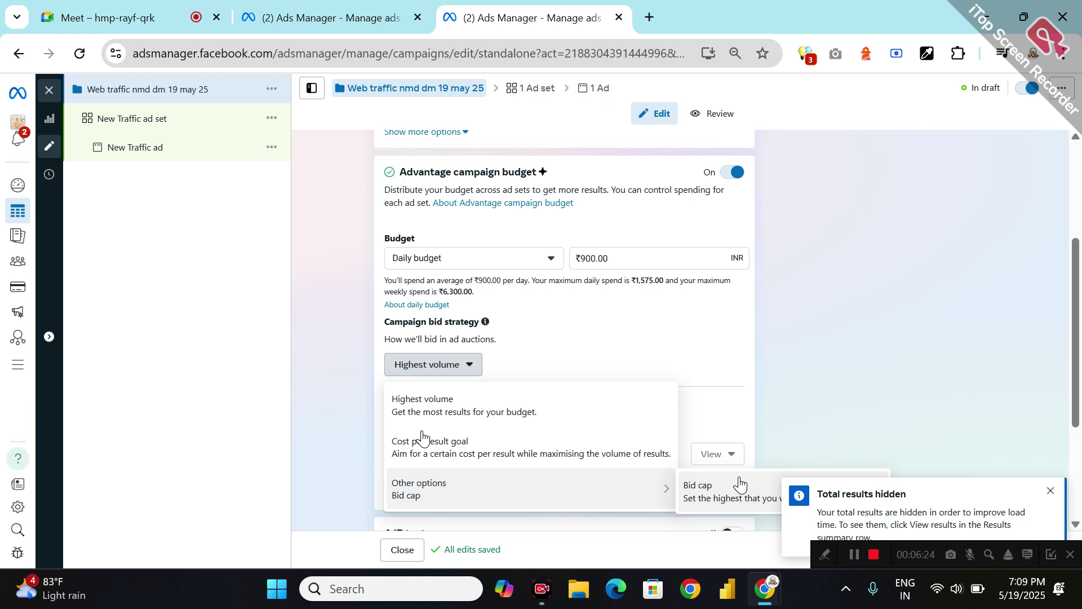
pyautogui.click(570, 464)
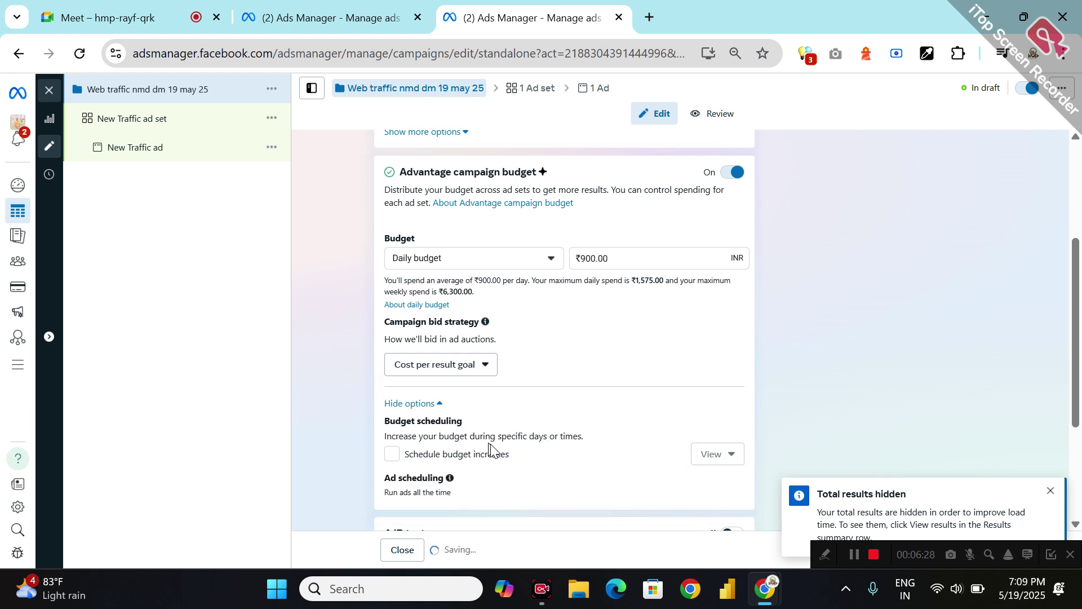
# Step: Enable scheduled budget increases to view the time period settings, and disable them again
pyautogui.scroll(-1, 493, 448)
pyautogui.click(392, 375)
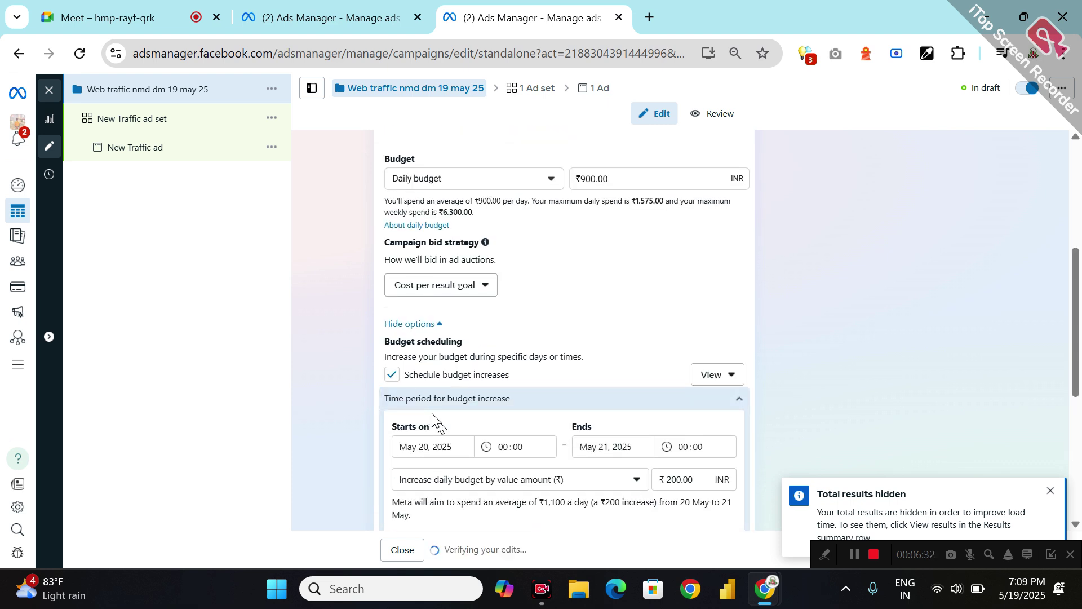
pyautogui.scroll(-1, 434, 417)
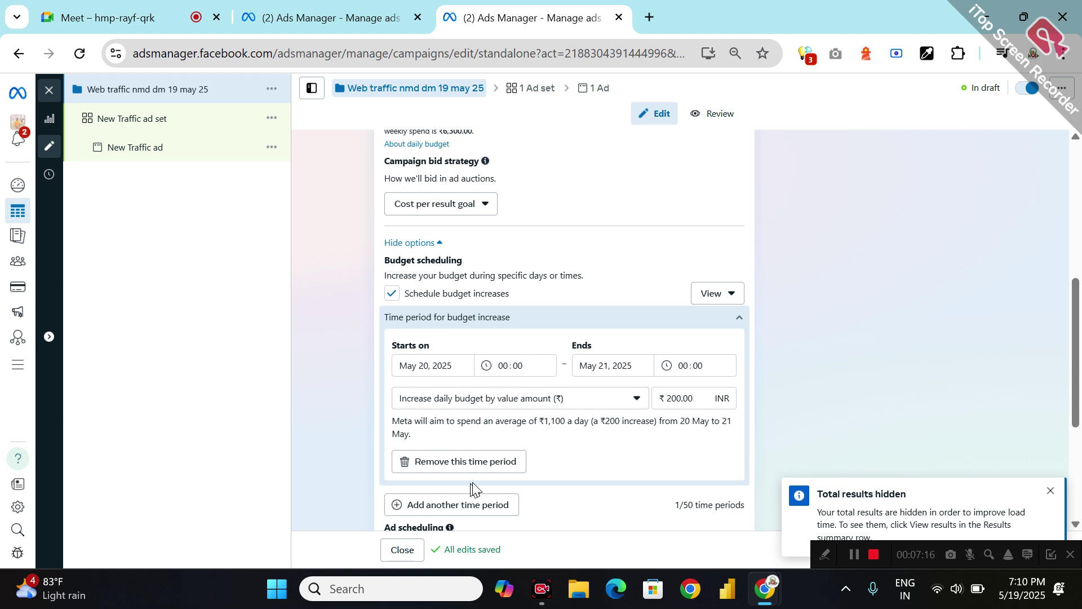
pyautogui.click(391, 294)
# Step: Dismiss the total results notice and continue from the campaign settings to the ad set
pyautogui.scroll(-1, 478, 416)
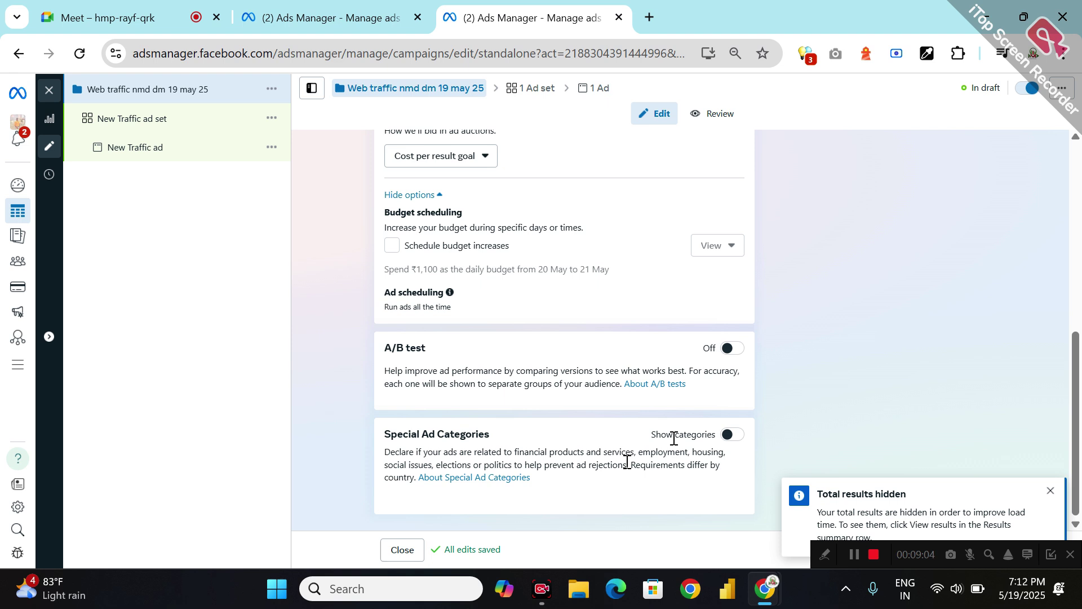
pyautogui.click(1050, 490)
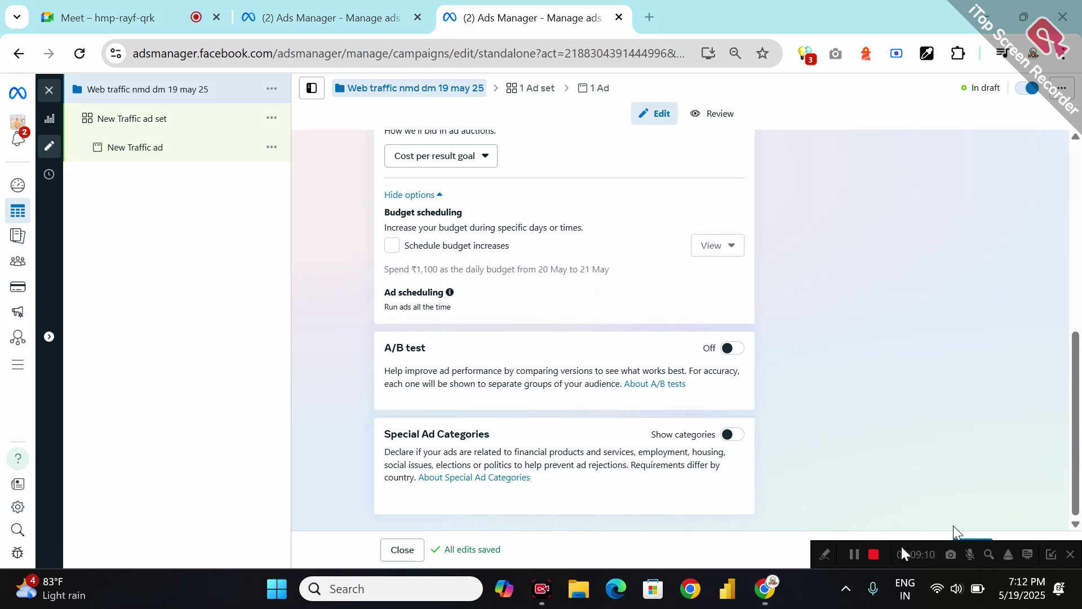
pyautogui.click(981, 551)
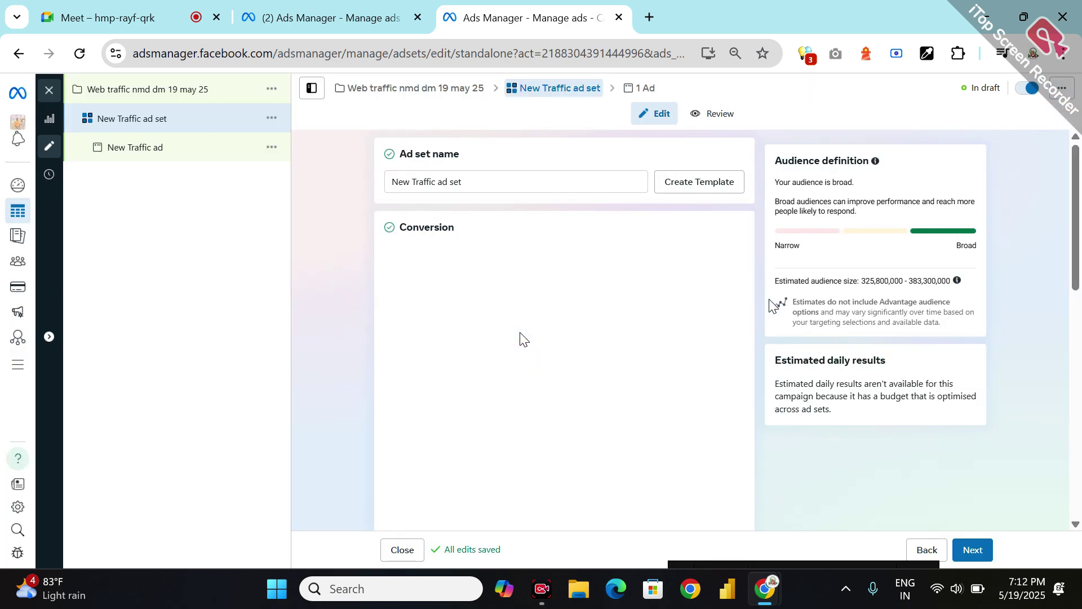
# Step: Name the ad set "dm web 19"
pyautogui.click(431, 181)
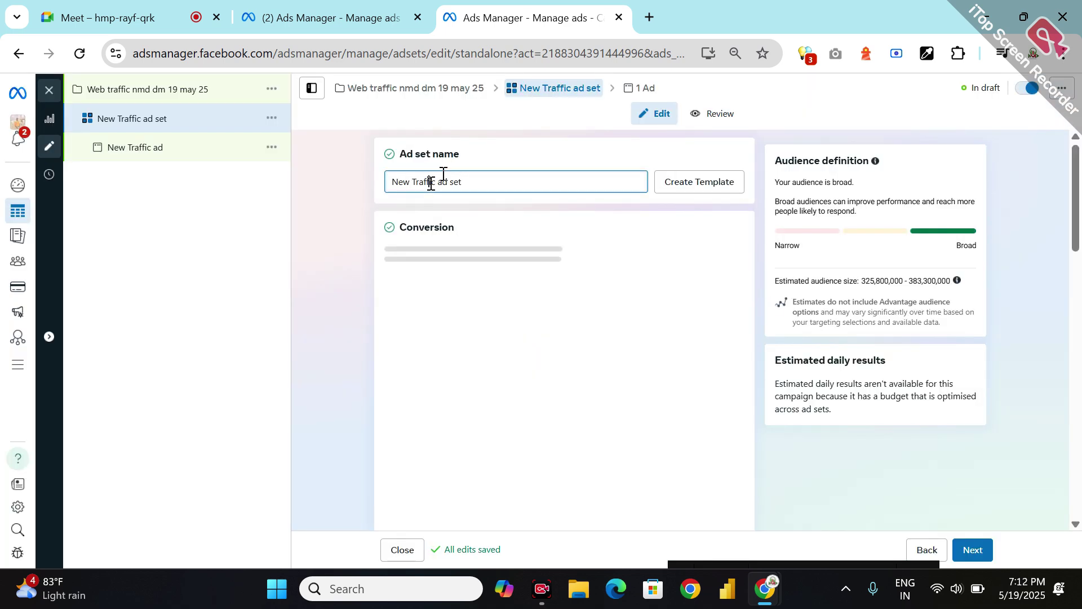
pyautogui.tripleClick(431, 182)
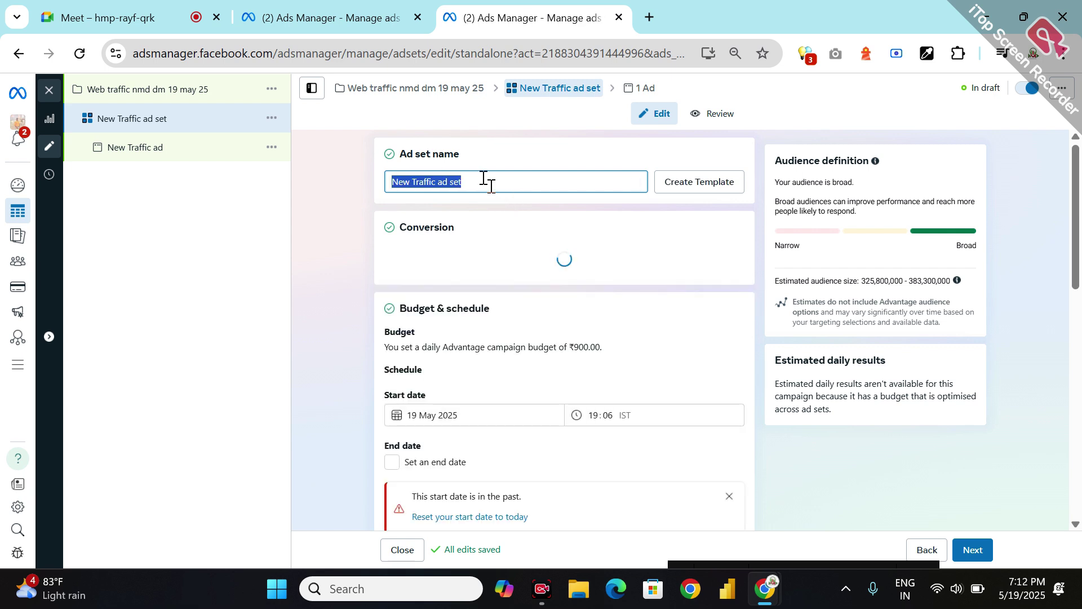
pyautogui.write('dm')
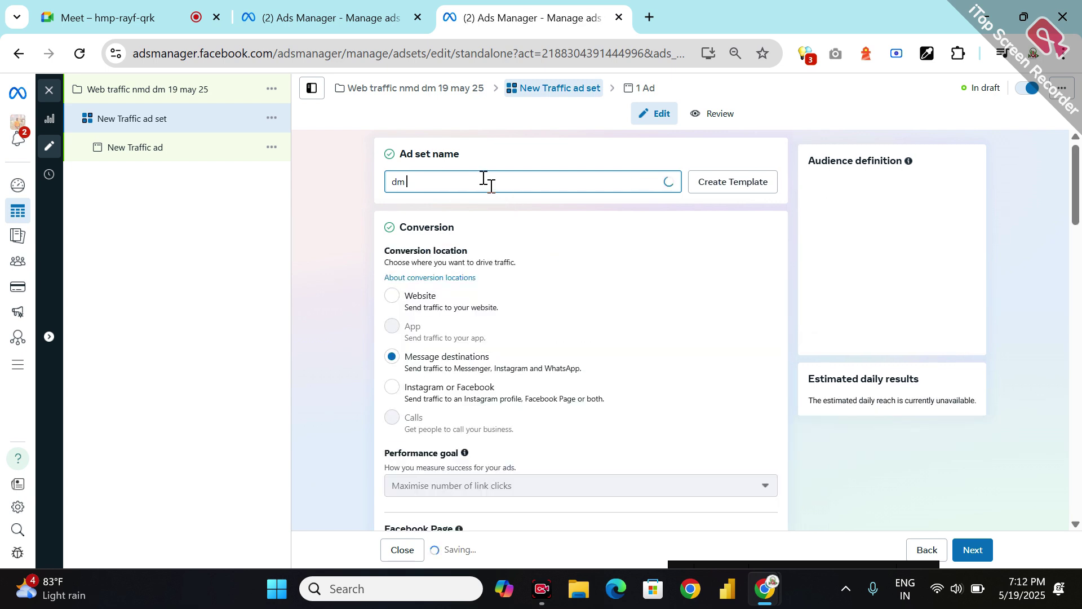
pyautogui.write(' web 2')
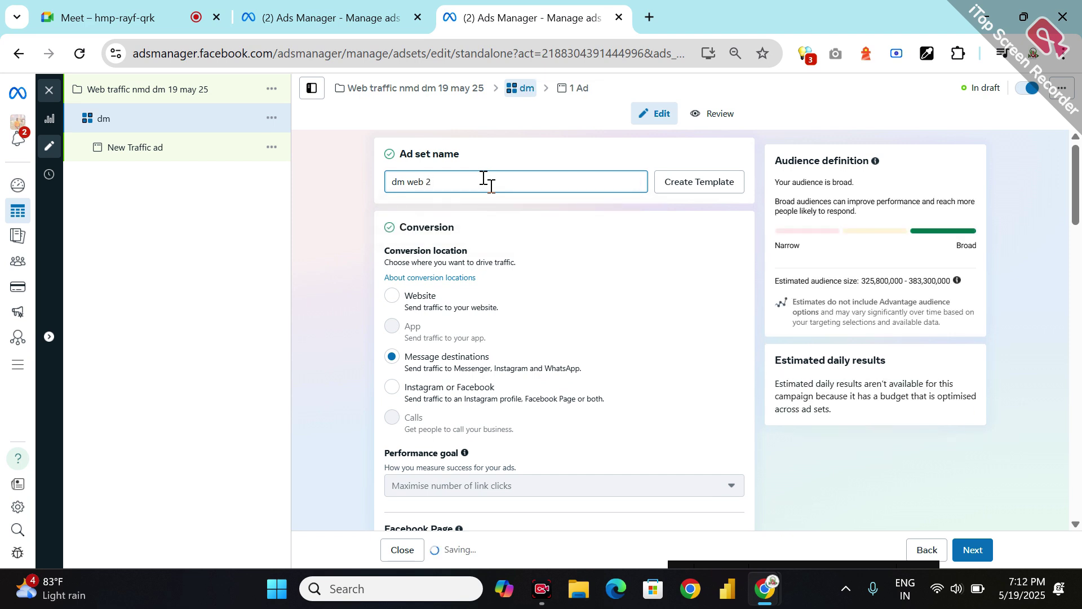
pyautogui.press('BackSpace')
pyautogui.write('19')
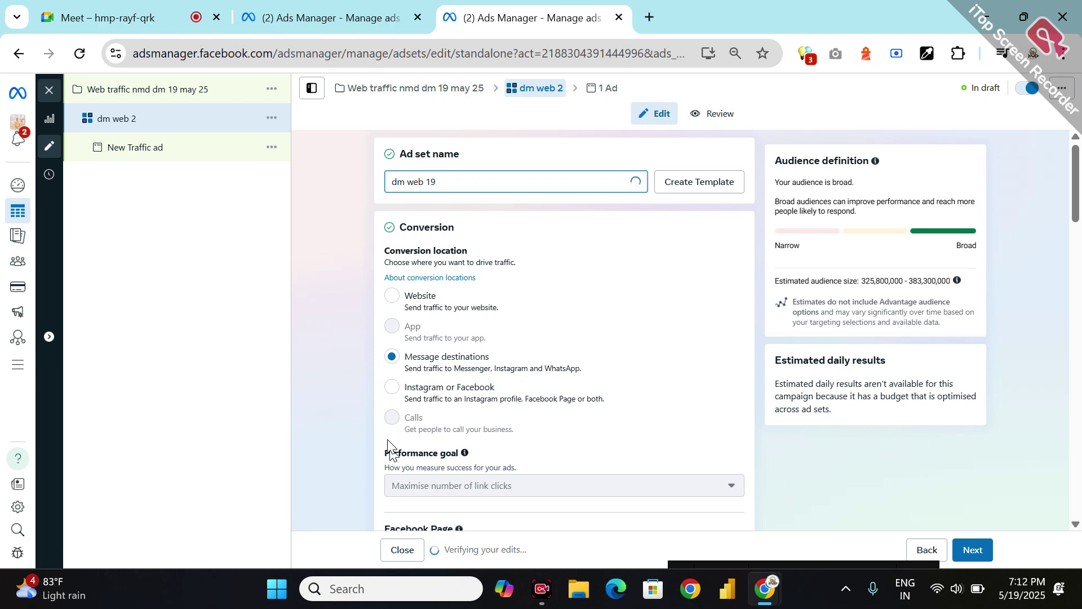
# Step: Set the ad set's conversion location to Website and check the performance goals, leaving Maximise number of link clicks selected
pyautogui.click(390, 295)
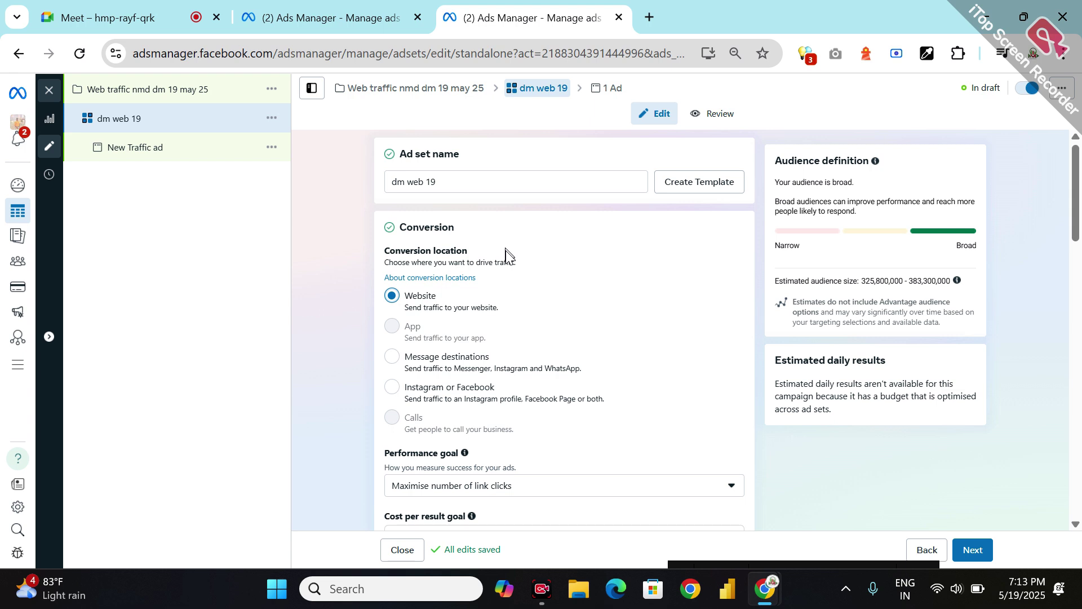
pyautogui.scroll(-2, 414, 301)
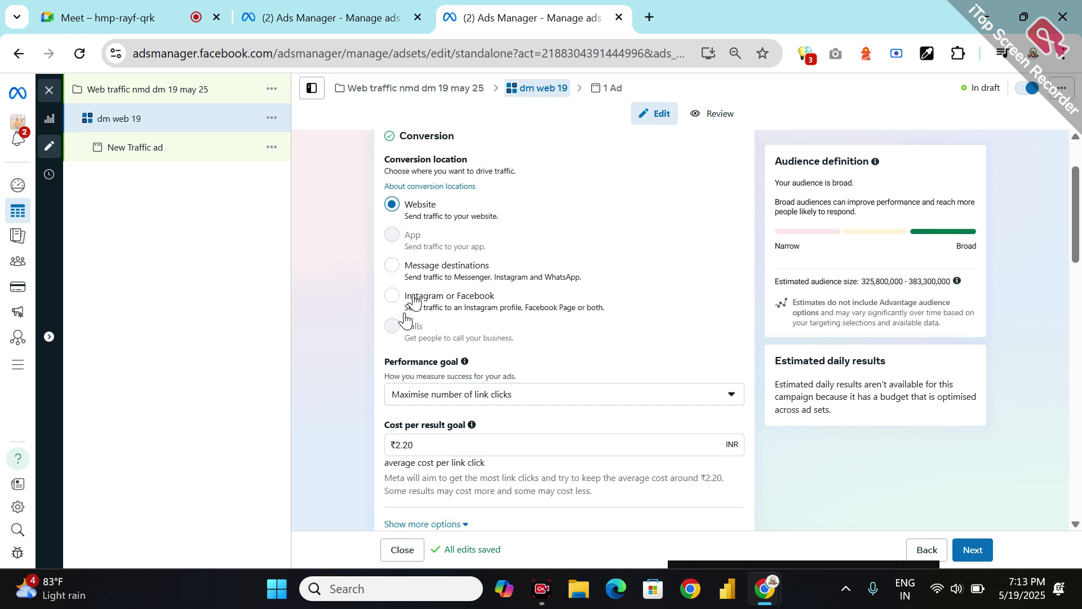
pyautogui.scroll(-1, 414, 298)
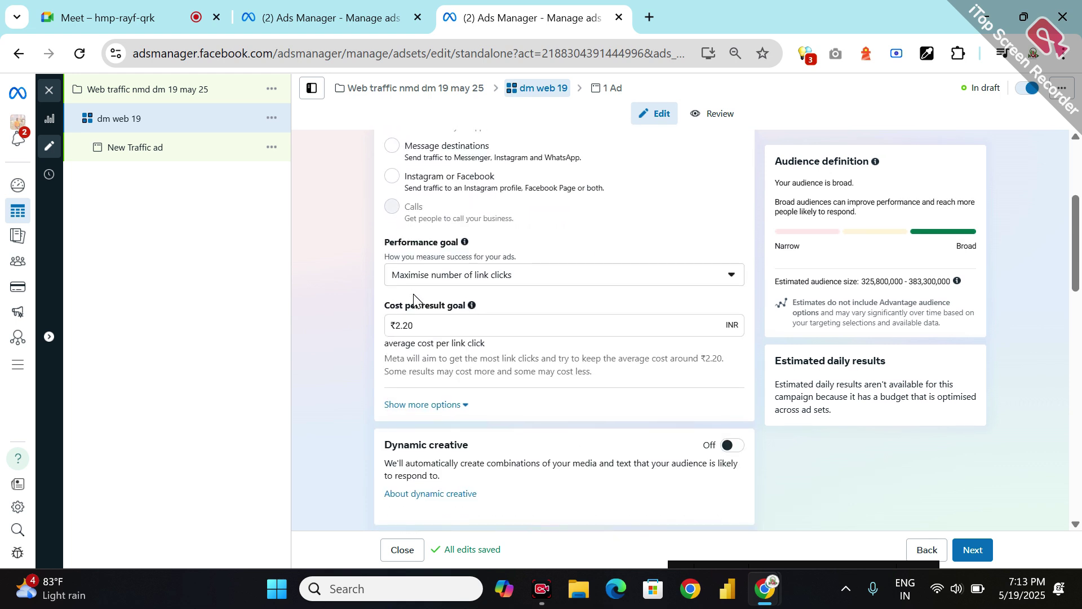
pyautogui.click(706, 281)
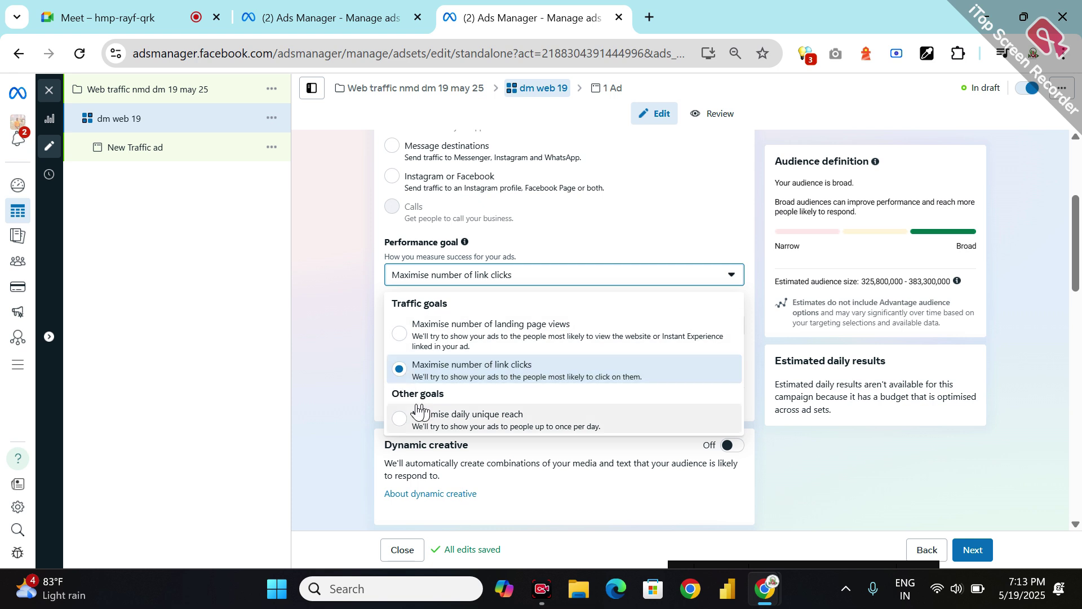
pyautogui.click(766, 447)
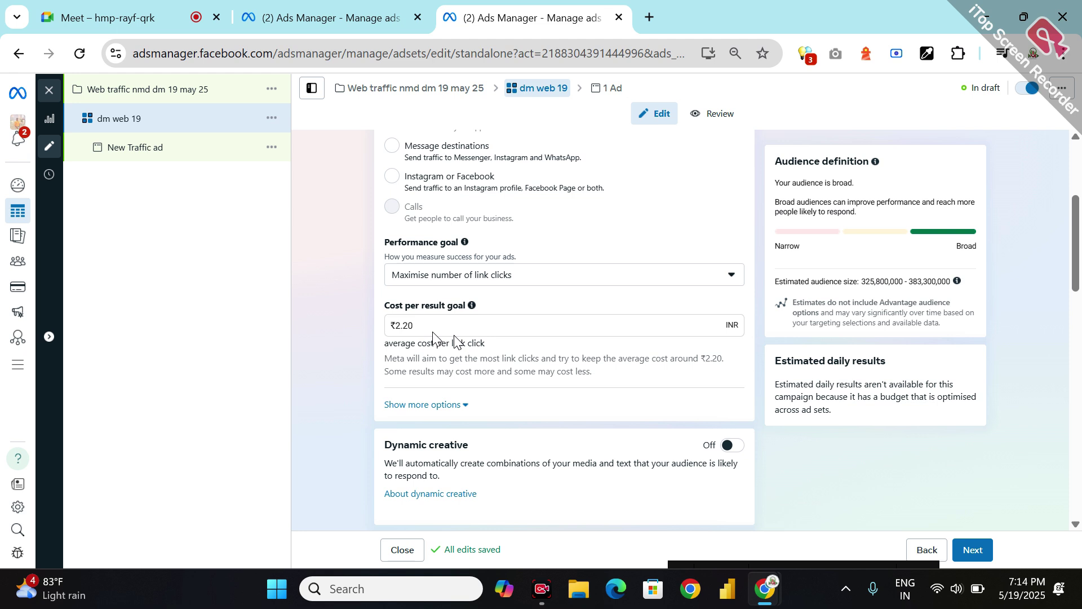
# Step: Review the cost per result goal and dismiss the start date warning in the ad set's budget and schedule
pyautogui.scroll(-2, 434, 335)
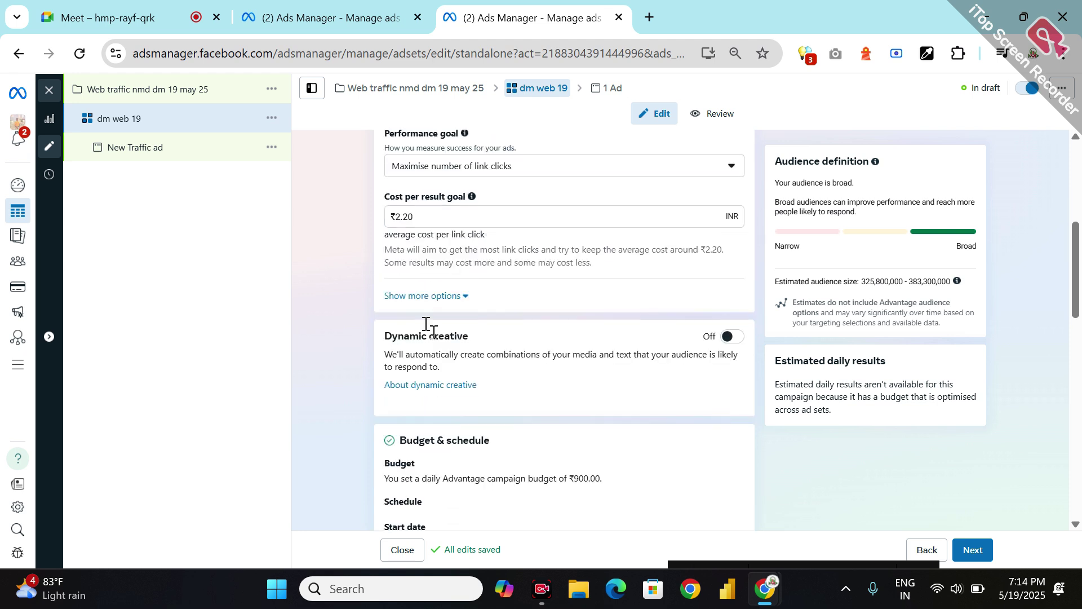
pyautogui.scroll(1, 426, 324)
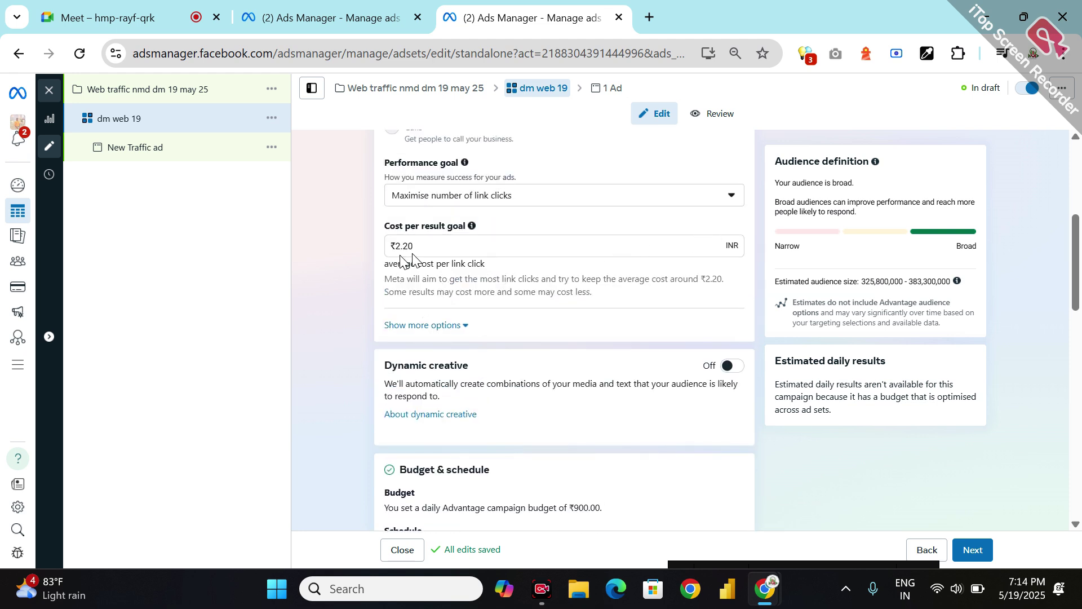
pyautogui.scroll(-3, 421, 247)
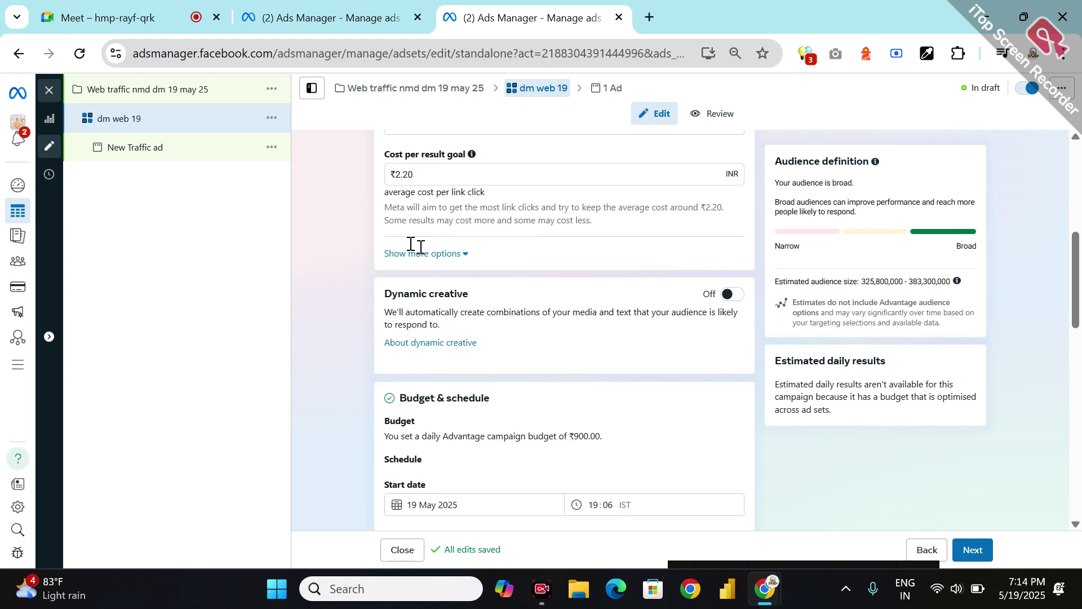
pyautogui.scroll(-1, 421, 251)
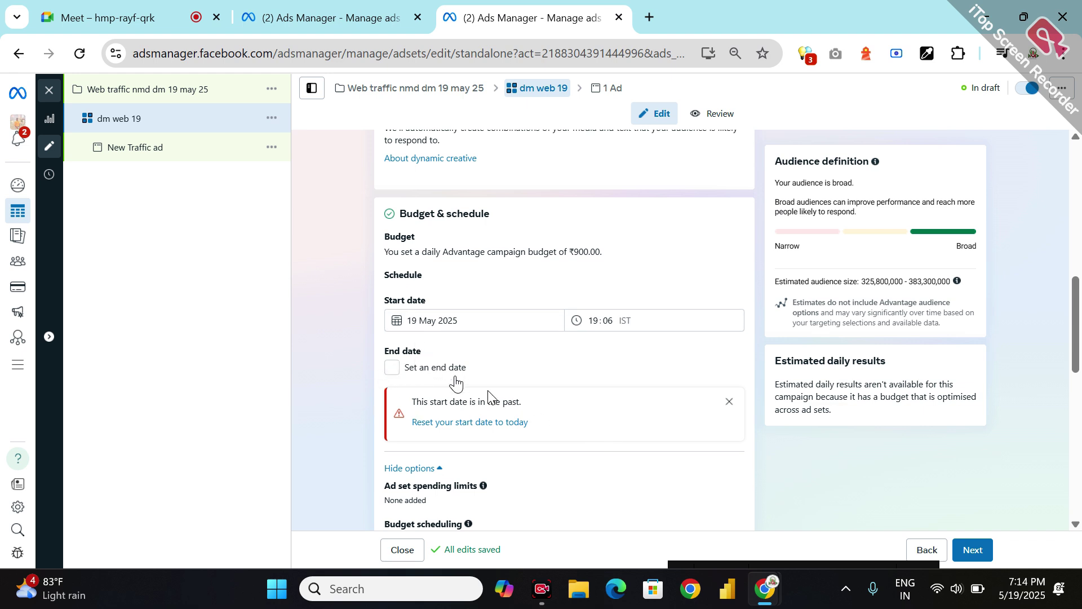
pyautogui.click(730, 401)
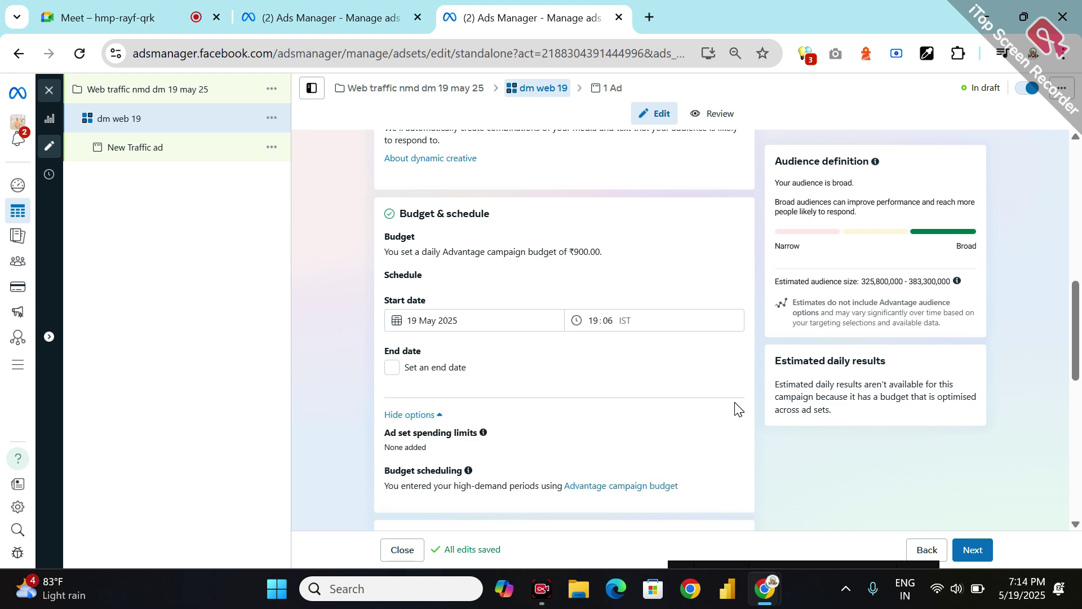
# Step: Switch the ad set's end date option on to show its date and time fields, and back off, several times
pyautogui.click(393, 367)
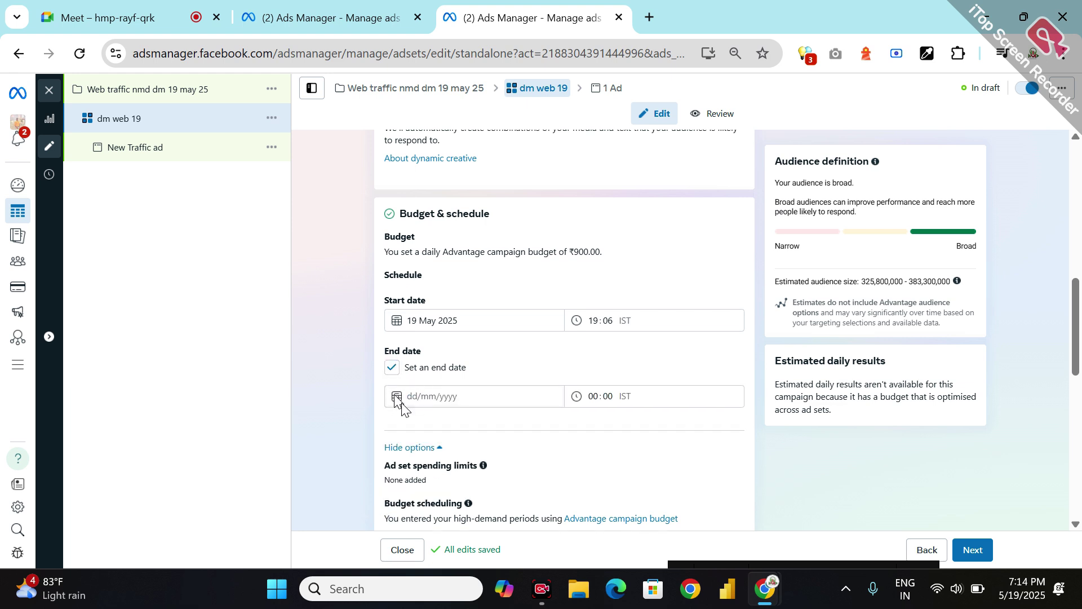
pyautogui.click(392, 368)
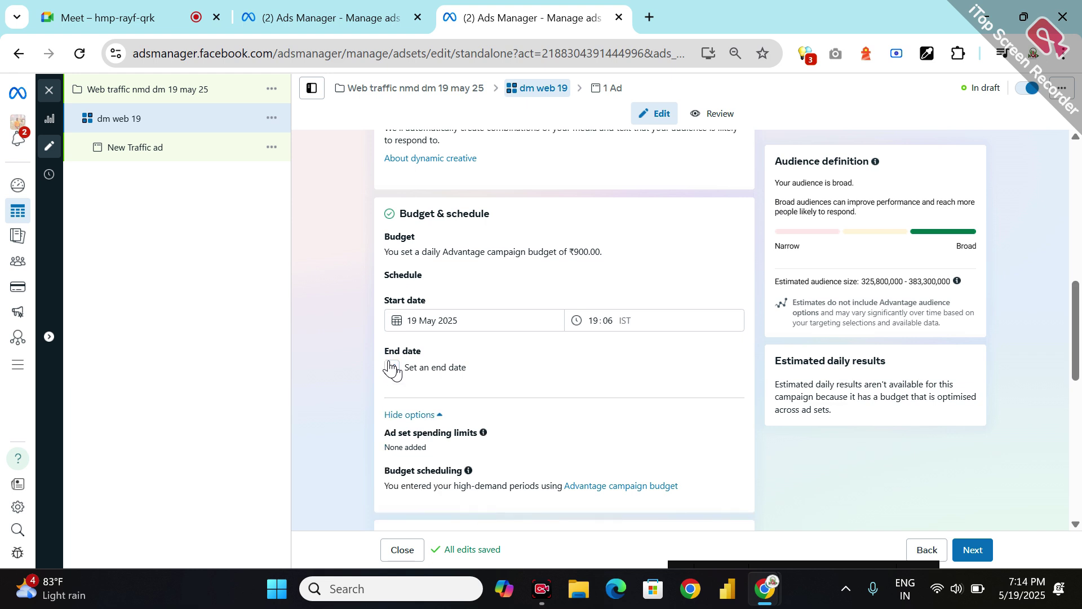
pyautogui.click(392, 368)
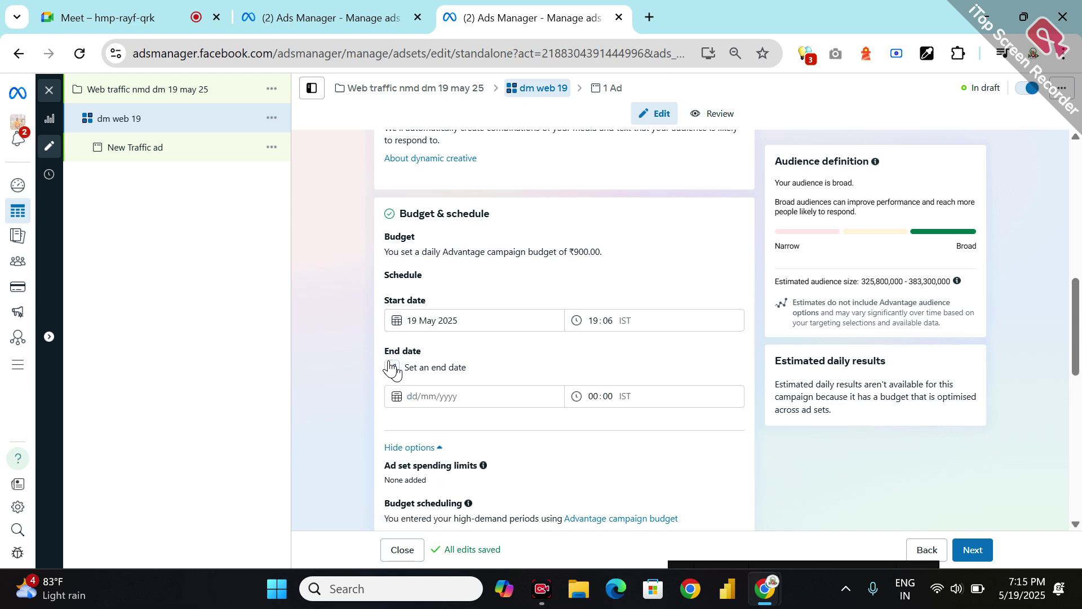
pyautogui.click(393, 367)
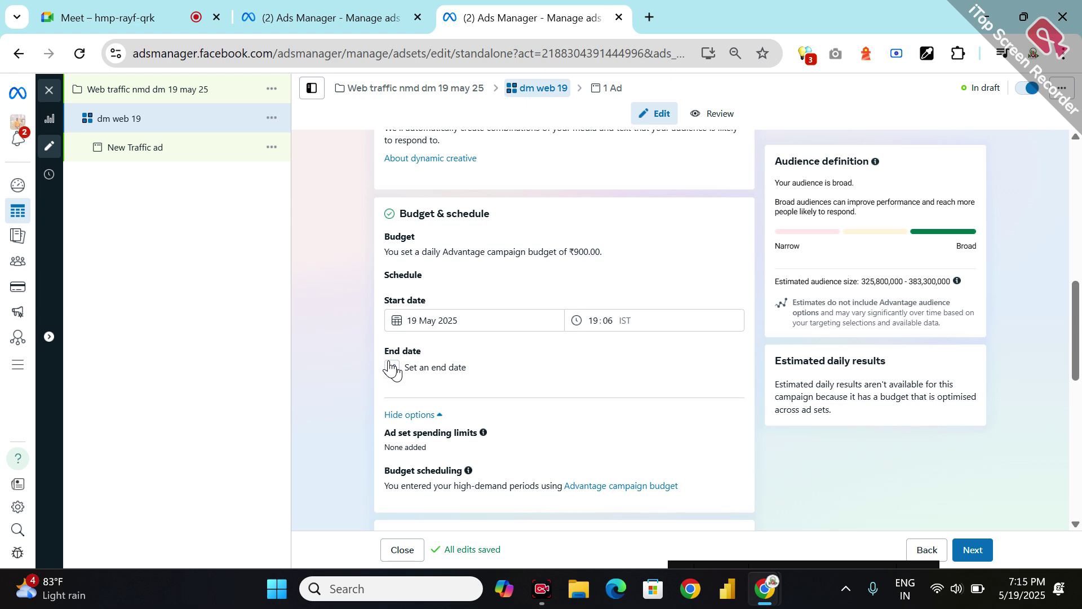
pyautogui.click(393, 368)
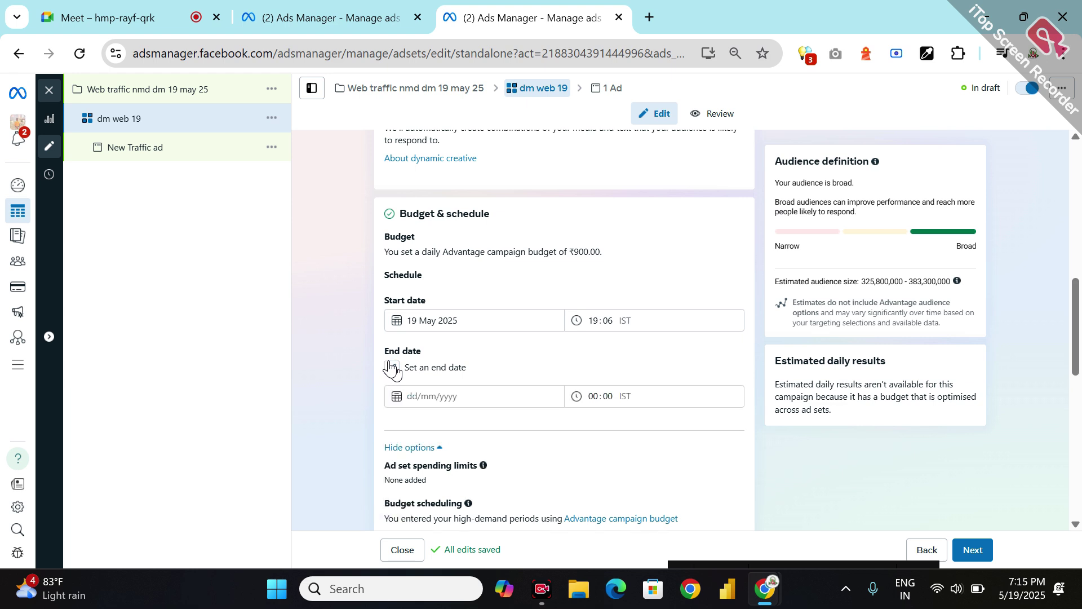
pyautogui.click(393, 367)
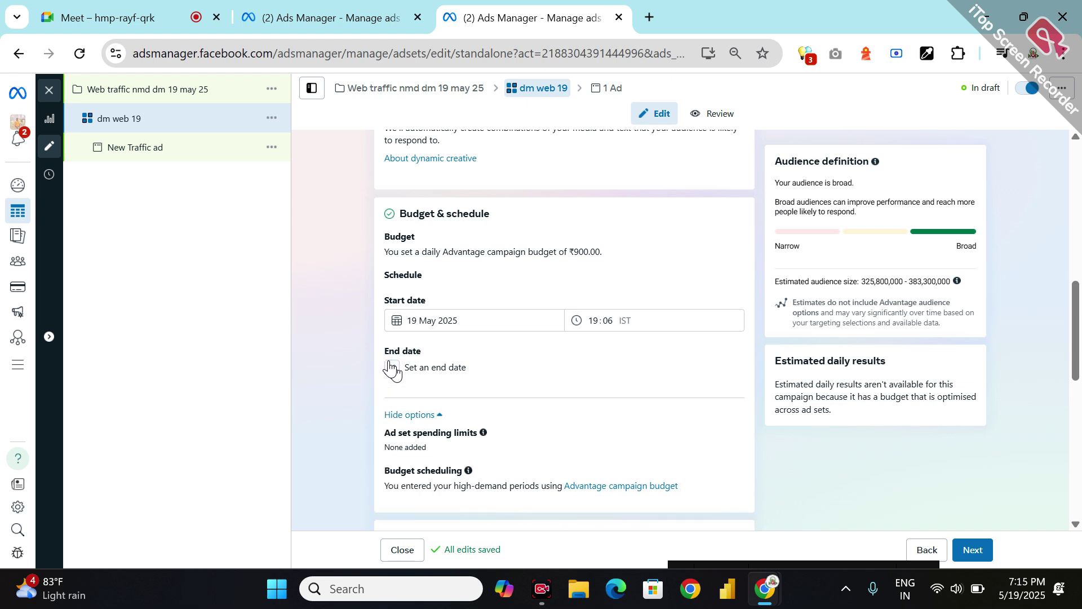
pyautogui.click(393, 368)
pyautogui.click(393, 367)
# Step: Enable the ad set spending limits to show the daily minimum and maximum fields, and disable them again
pyautogui.scroll(-1, 448, 415)
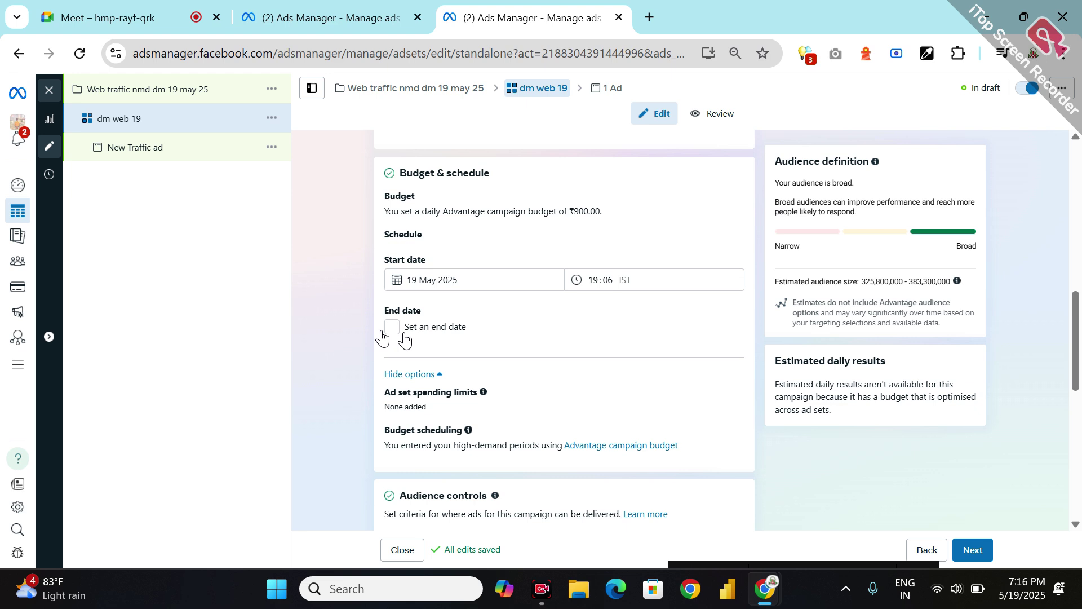
pyautogui.scroll(-2, 404, 338)
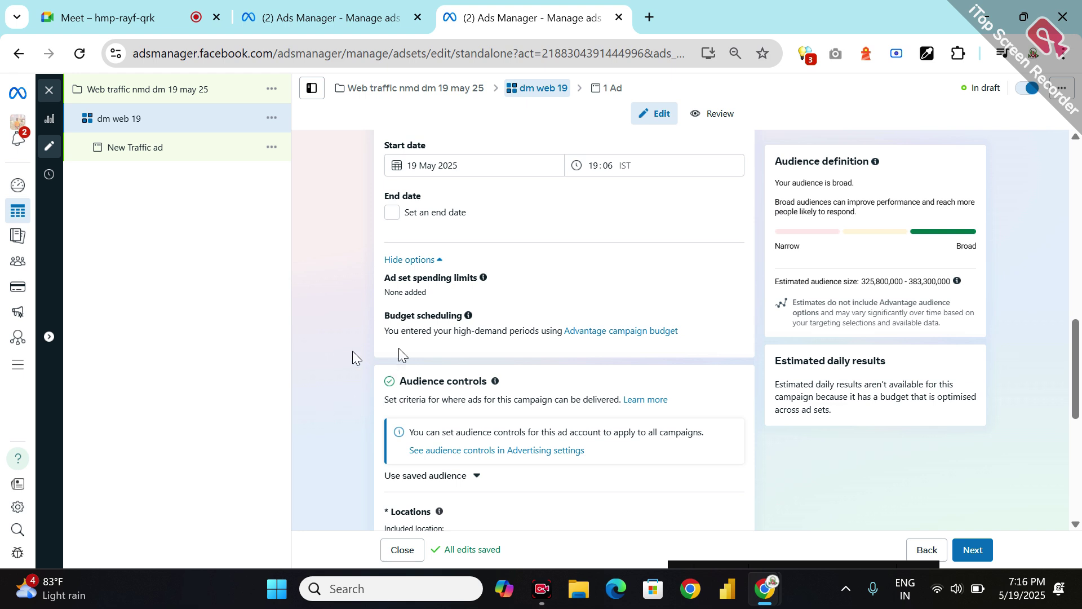
pyautogui.scroll(-4, 411, 338)
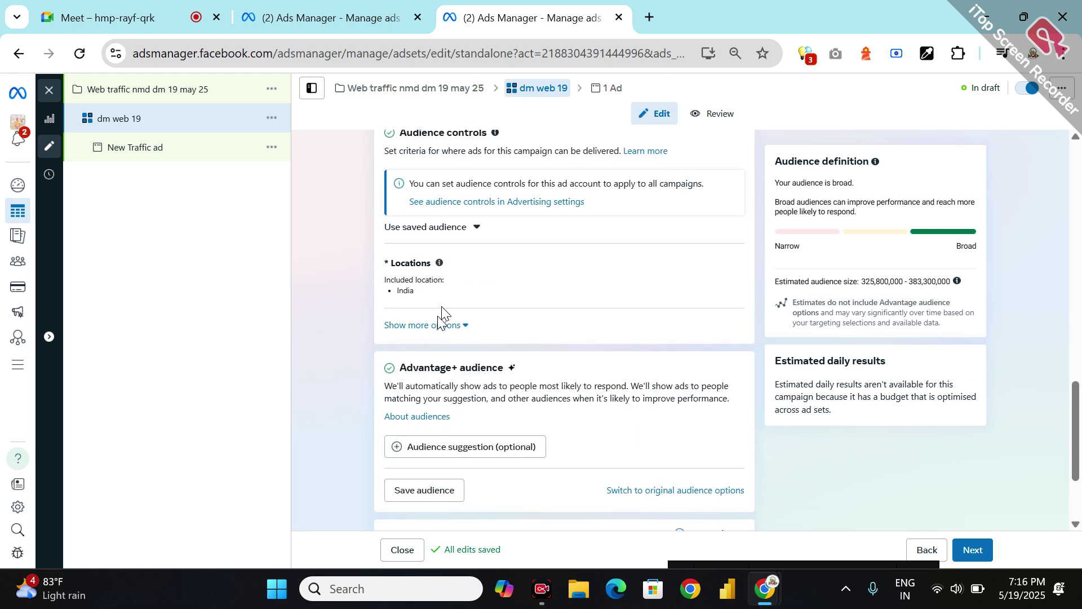
pyautogui.scroll(1, 471, 293)
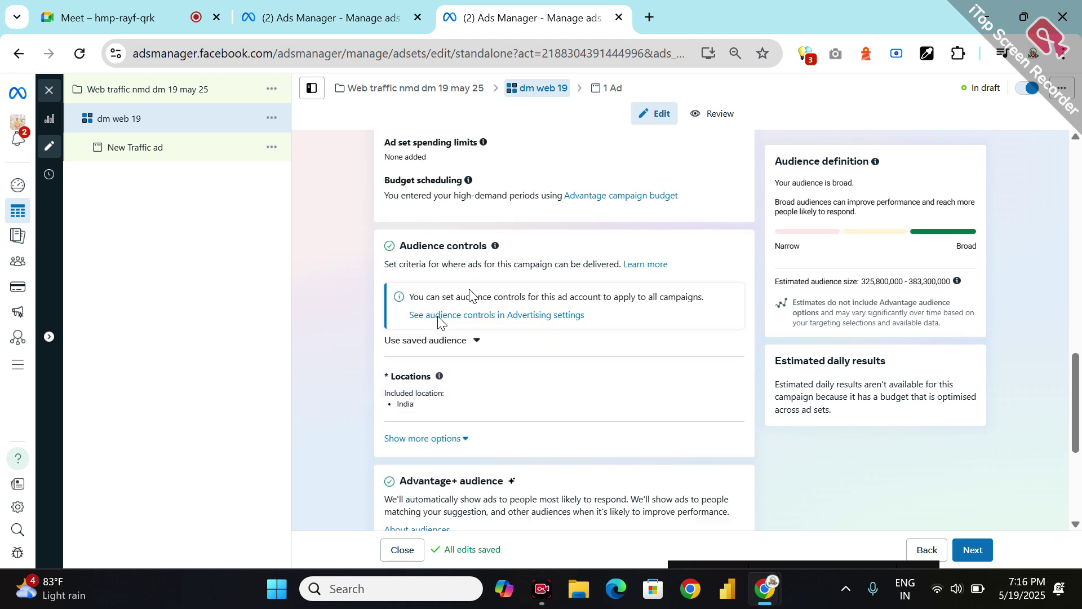
pyautogui.scroll(1, 451, 224)
pyautogui.scroll(1, 448, 224)
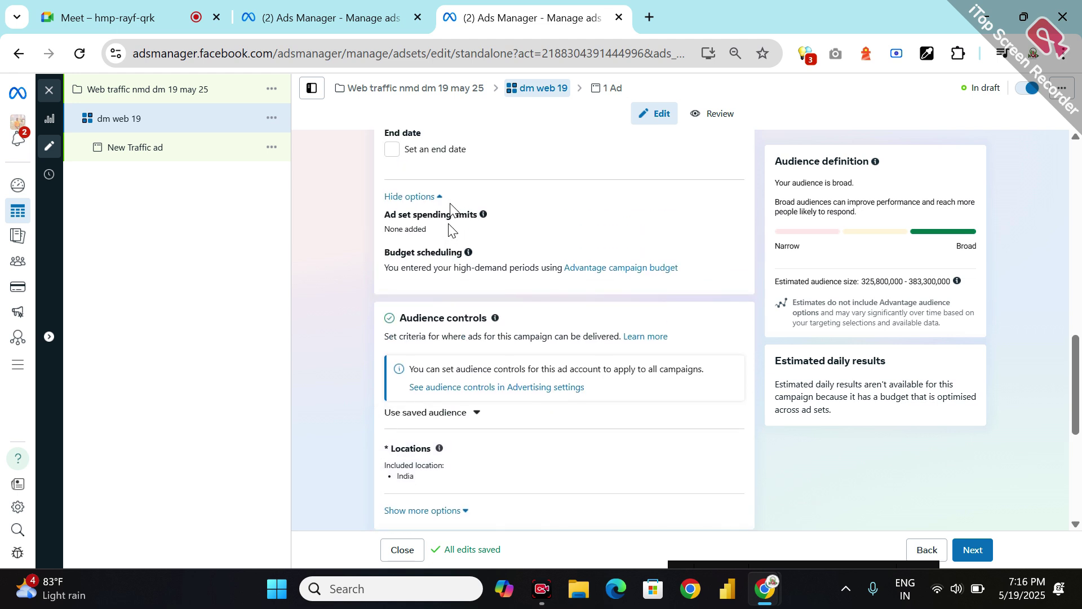
pyautogui.scroll(-1, 449, 224)
pyautogui.scroll(1, 448, 225)
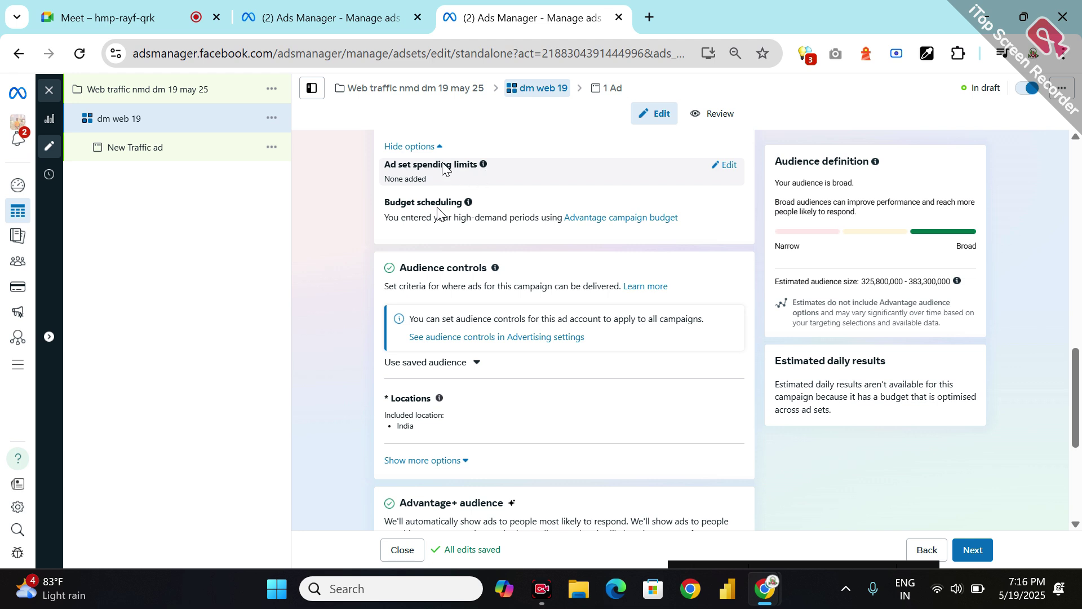
pyautogui.click(717, 172)
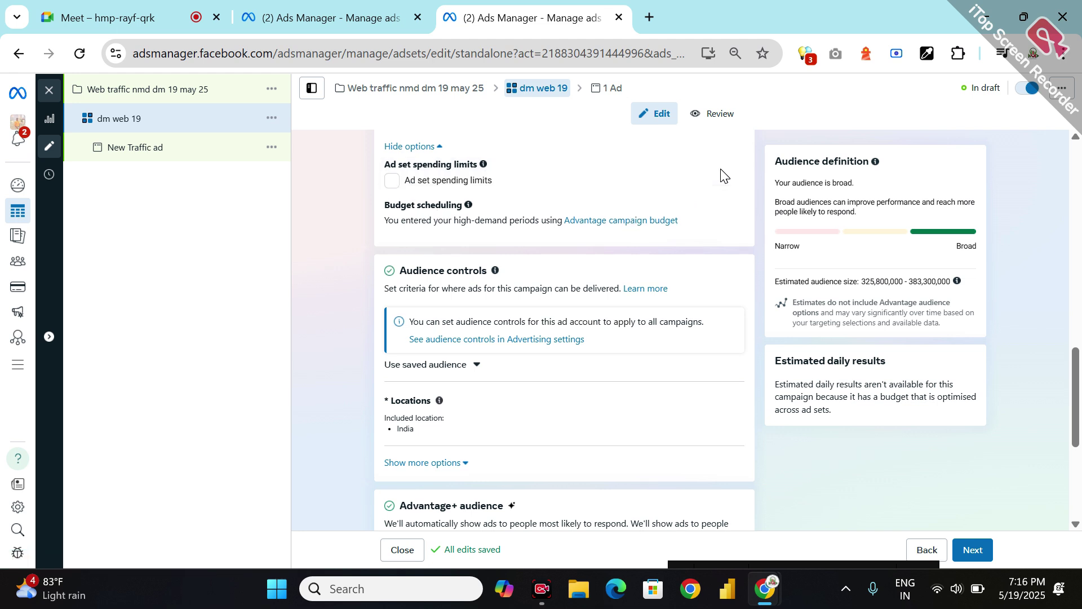
pyautogui.click(393, 181)
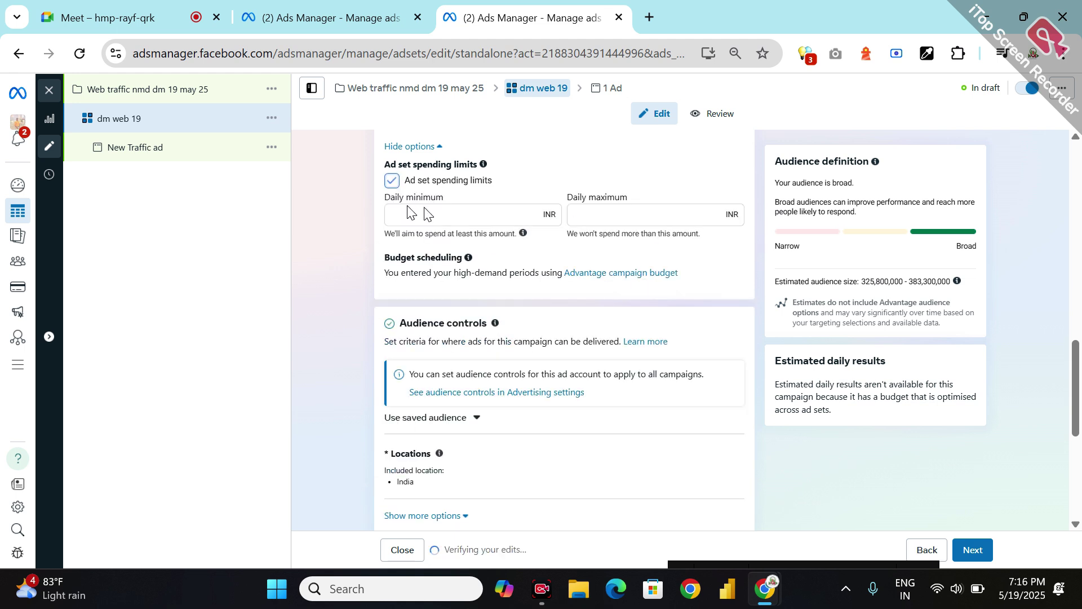
pyautogui.click(392, 181)
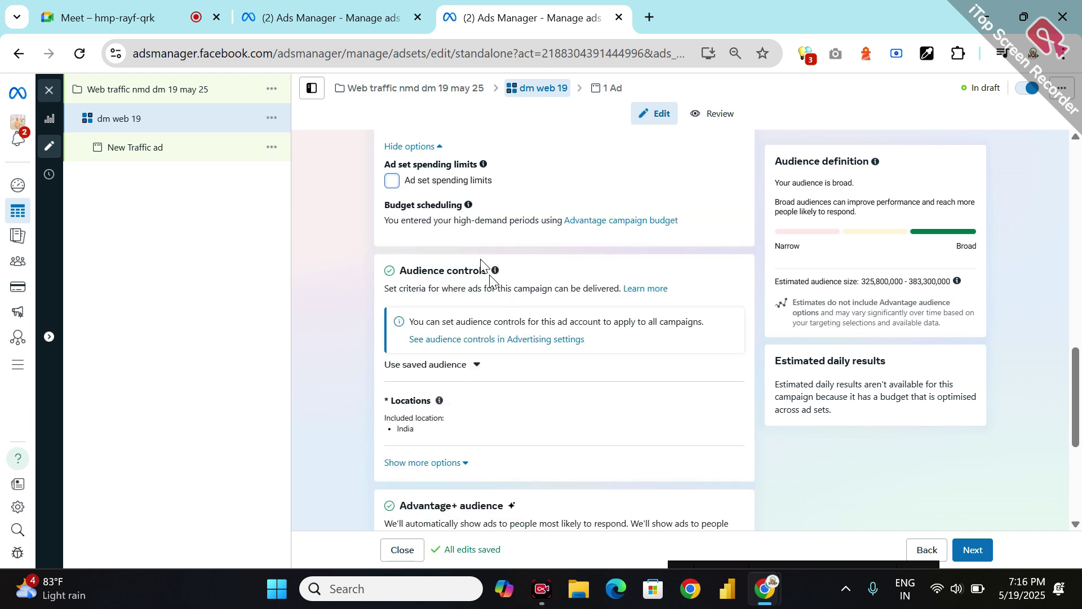
# Step: Apply the first saved audience starting with "Digital marketing c" to the ad set's audience controls
pyautogui.scroll(-1, 485, 269)
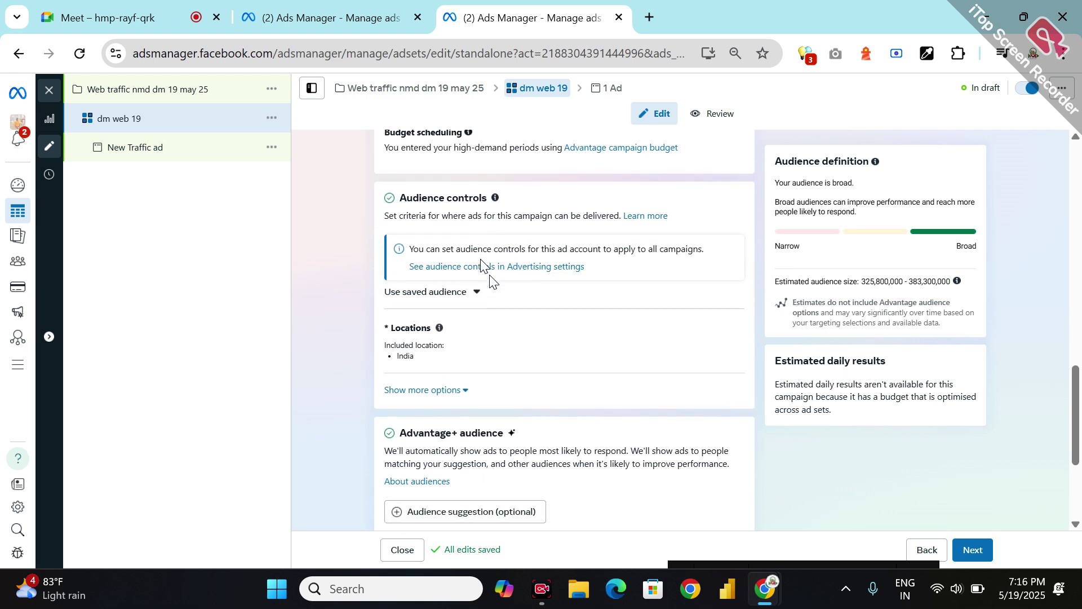
pyautogui.click(468, 289)
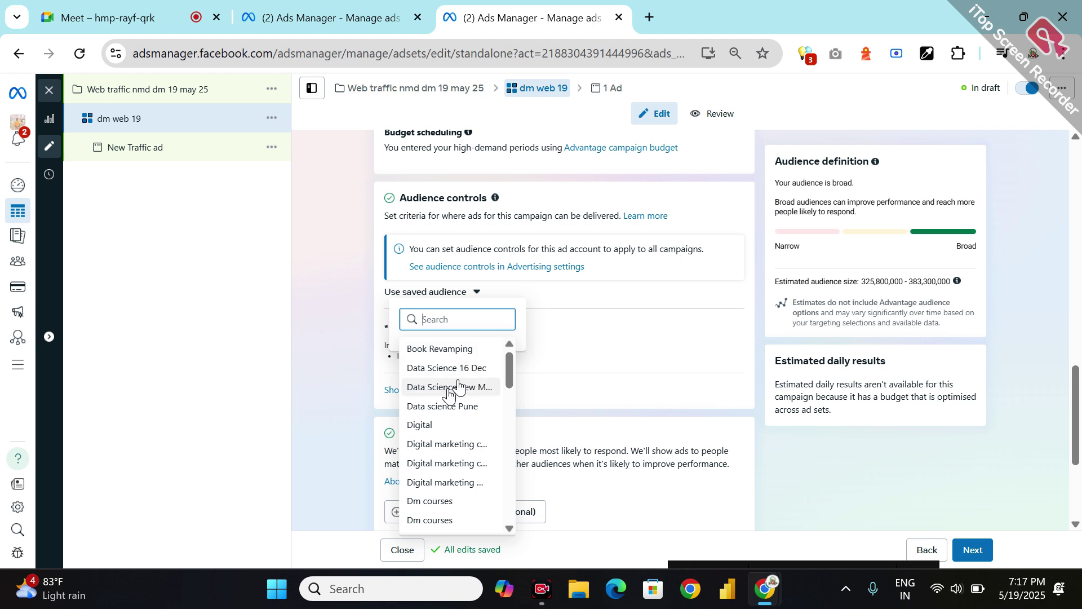
pyautogui.click(455, 445)
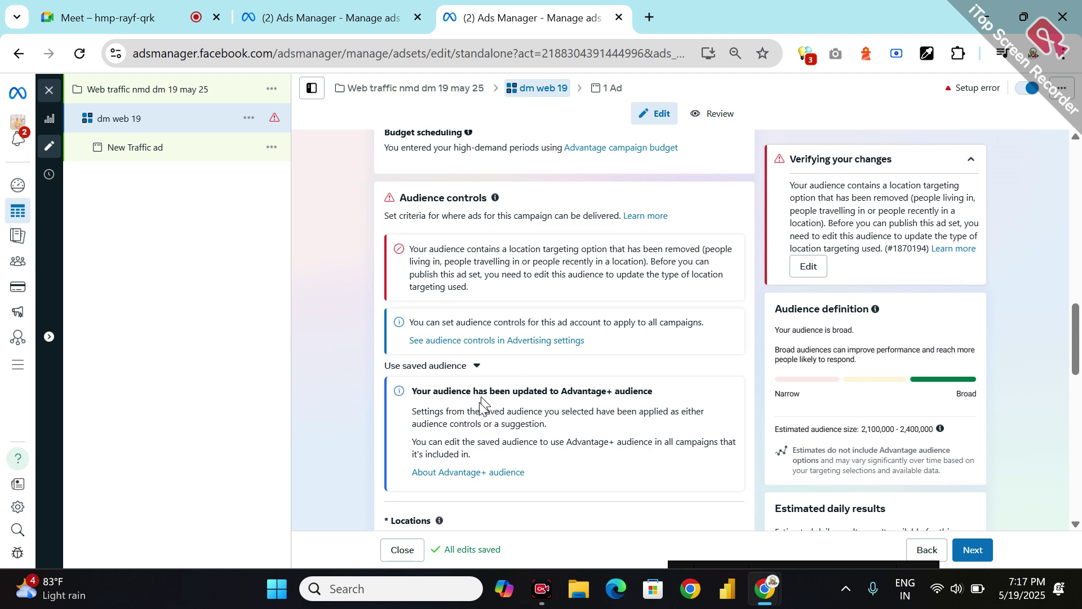
# Step: Switch the ad set to the second saved audience named "Dm courses" and check its included location
pyautogui.click(475, 368)
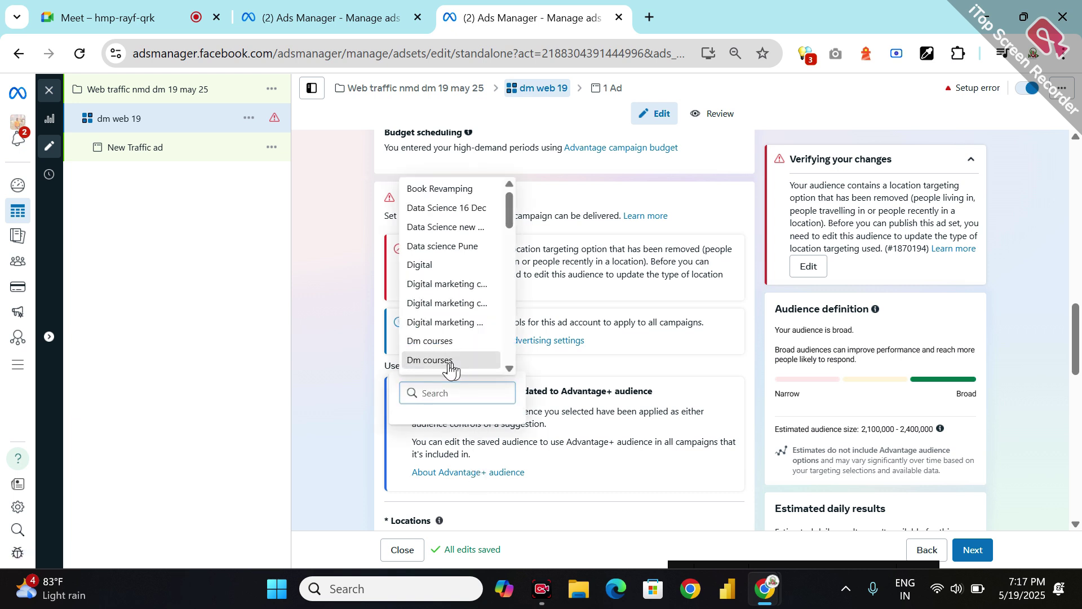
pyautogui.click(449, 363)
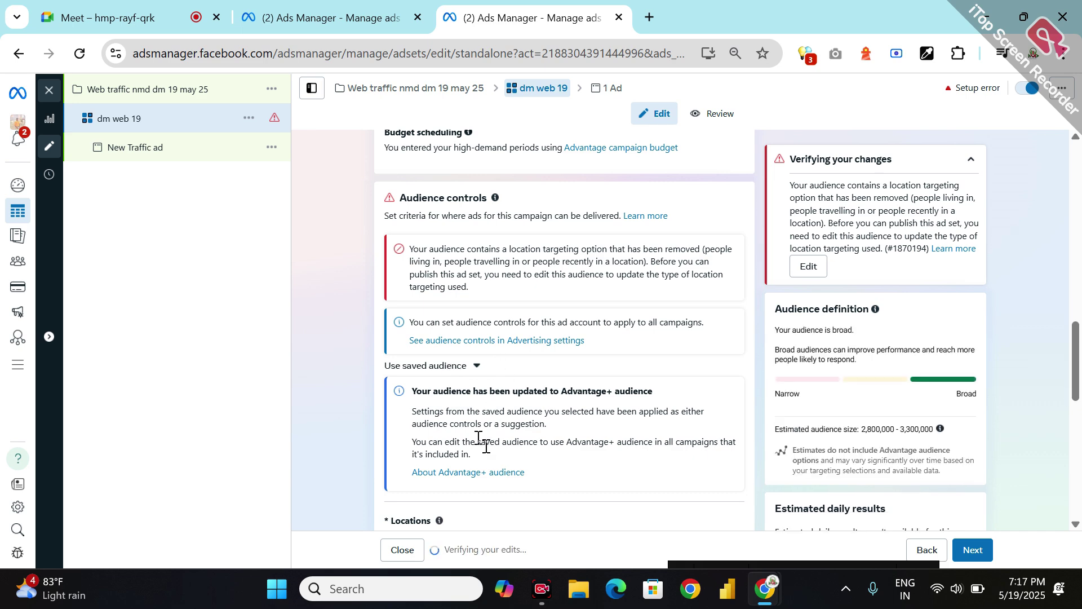
pyautogui.scroll(-3, 484, 449)
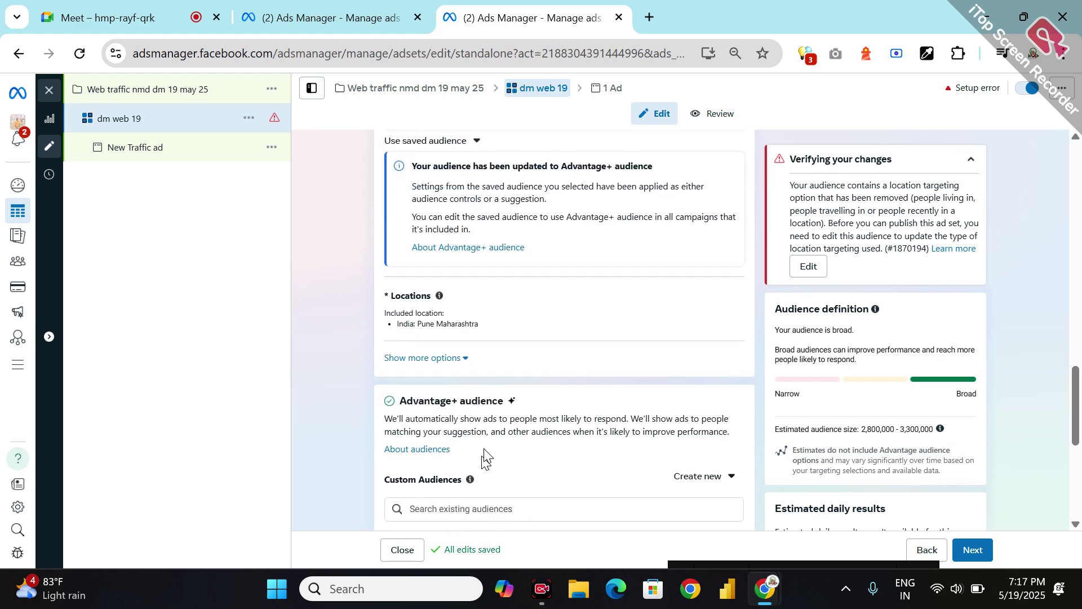
# Step: View the available sources for a new Custom Audience, then close the source selection without choosing one
pyautogui.scroll(15, 484, 451)
pyautogui.scroll(-10, 484, 448)
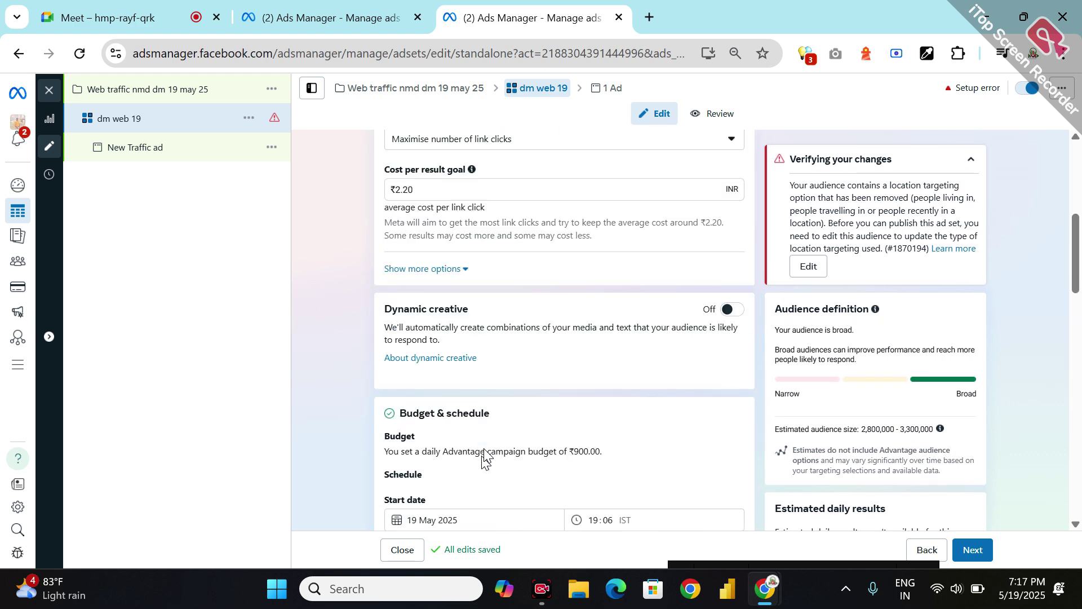
pyautogui.scroll(-5, 484, 448)
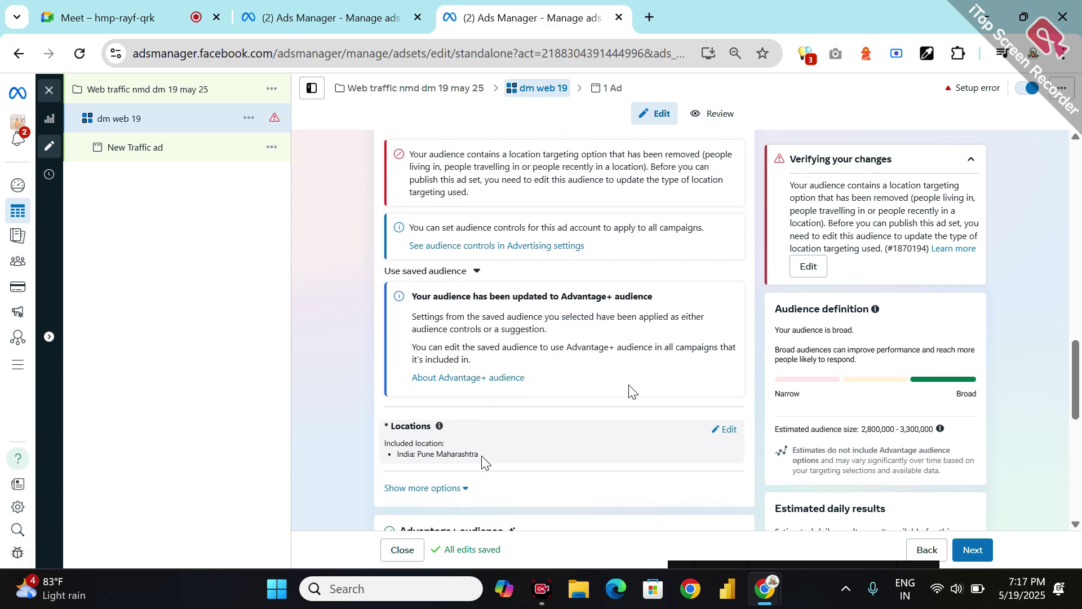
pyautogui.scroll(-2, 623, 345)
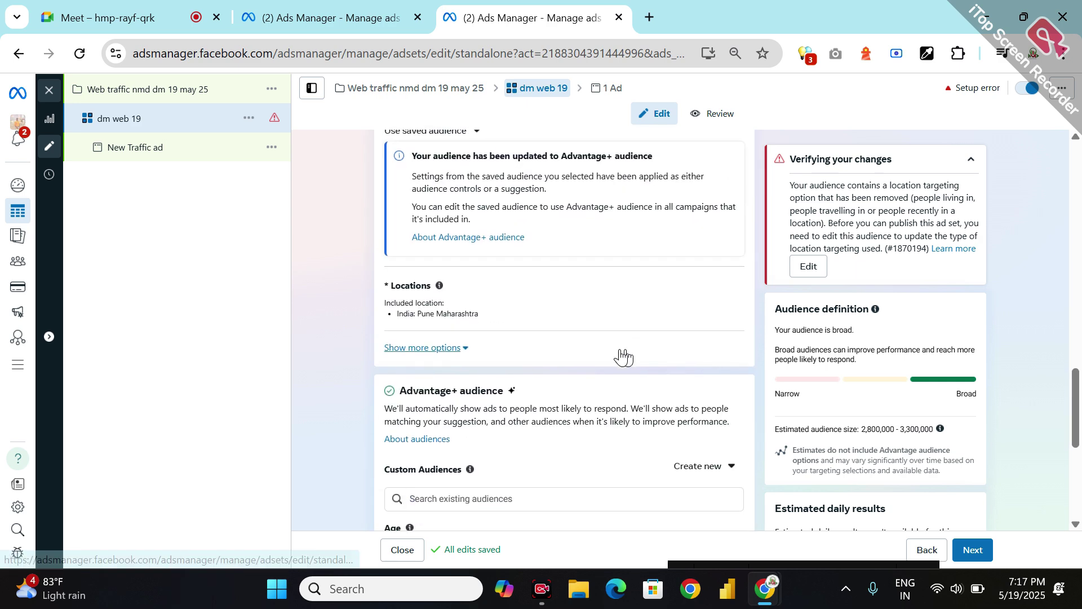
pyautogui.click(721, 469)
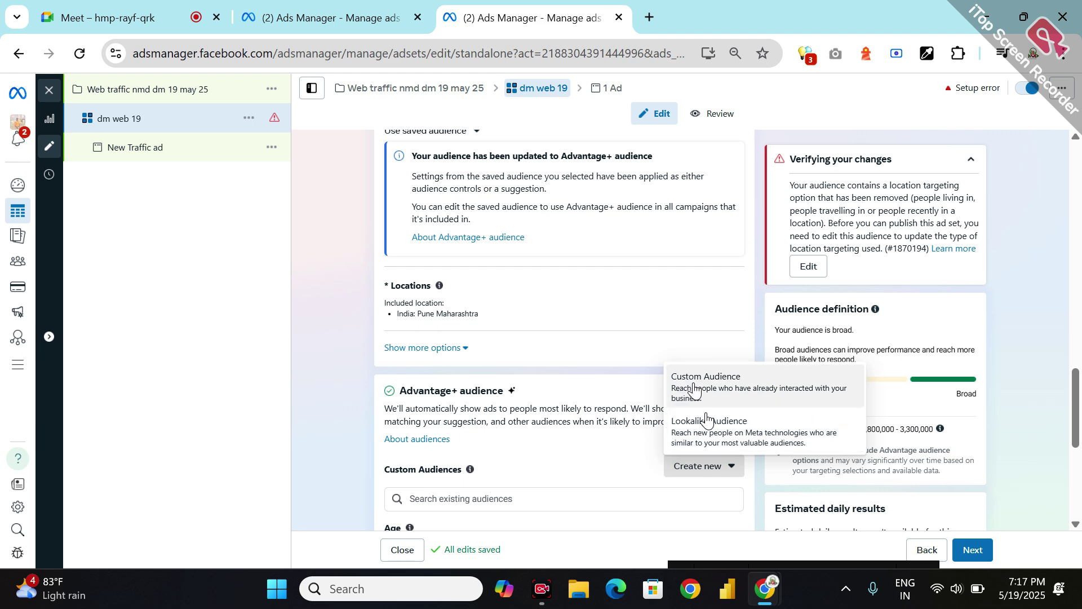
pyautogui.click(694, 390)
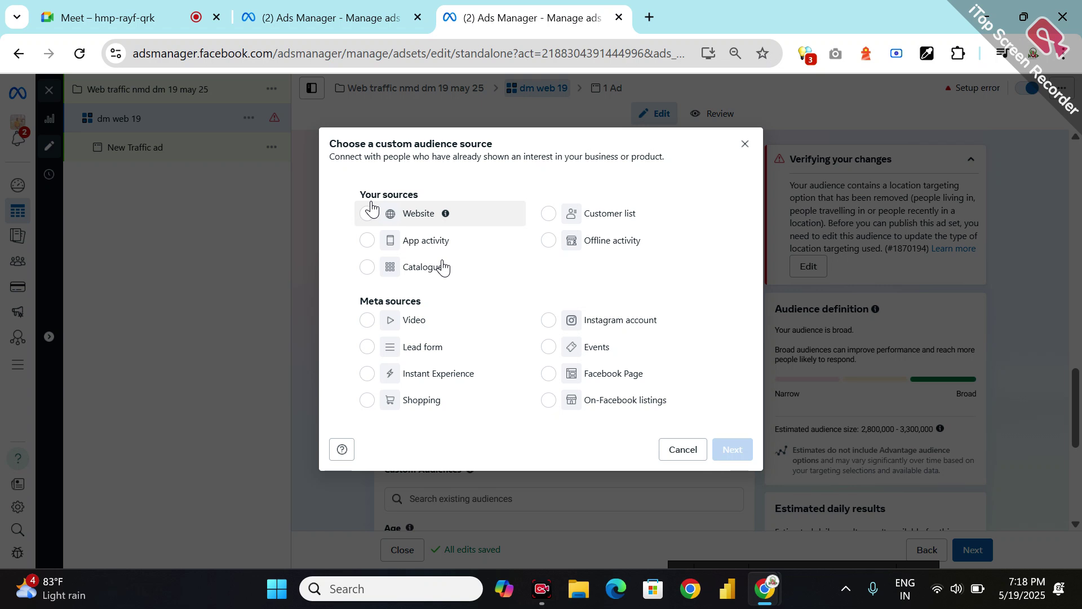
pyautogui.click(741, 146)
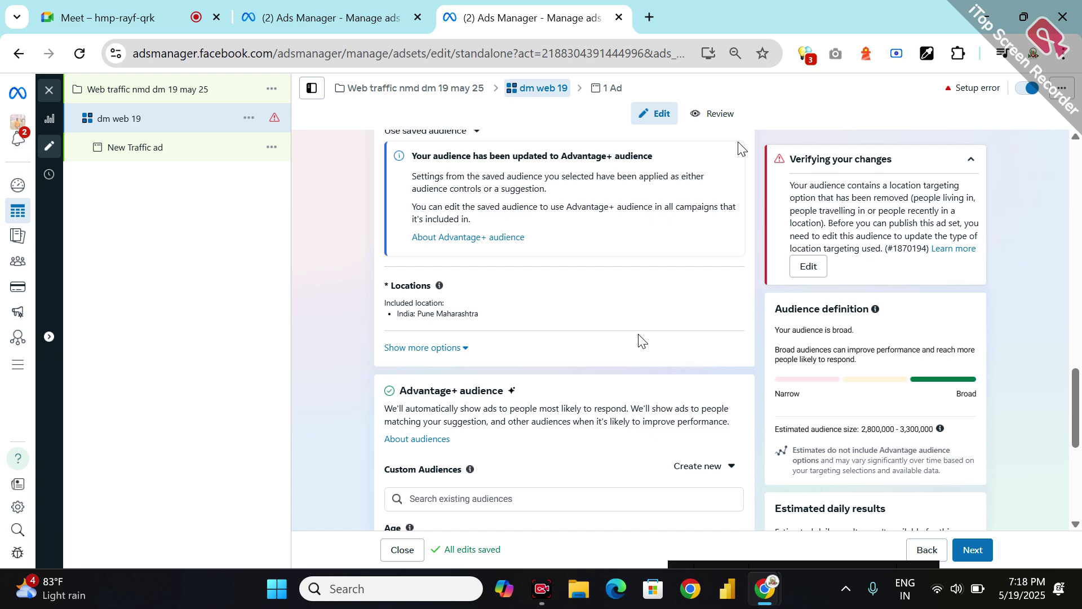
# Step: Review the ad set's conversion, budget, schedule and audience settings, and look at the audience types available for creating a new audience
pyautogui.scroll(10, 639, 337)
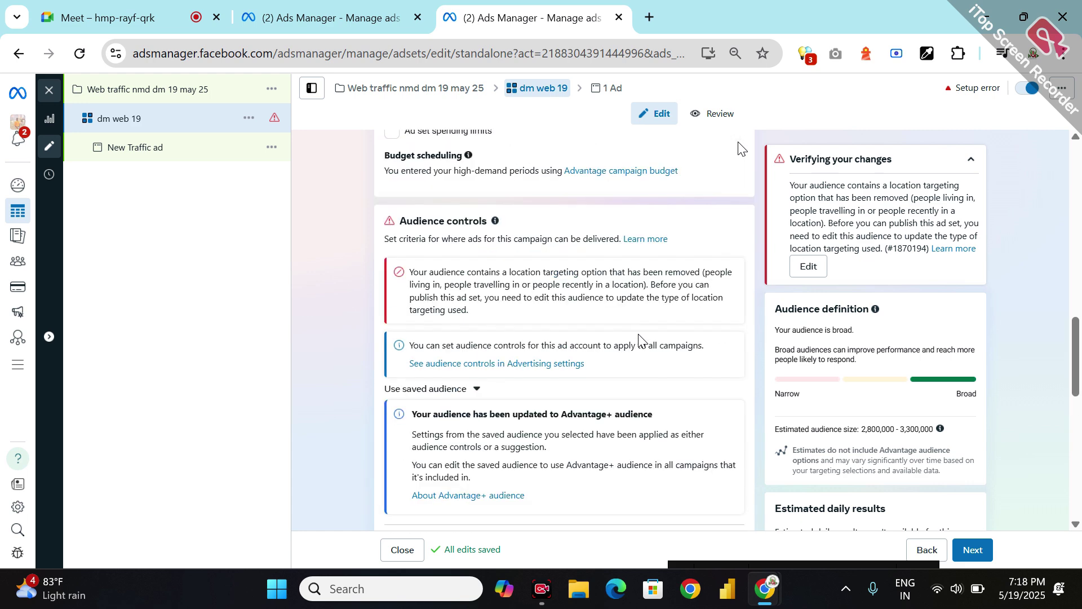
pyautogui.scroll(6, 636, 341)
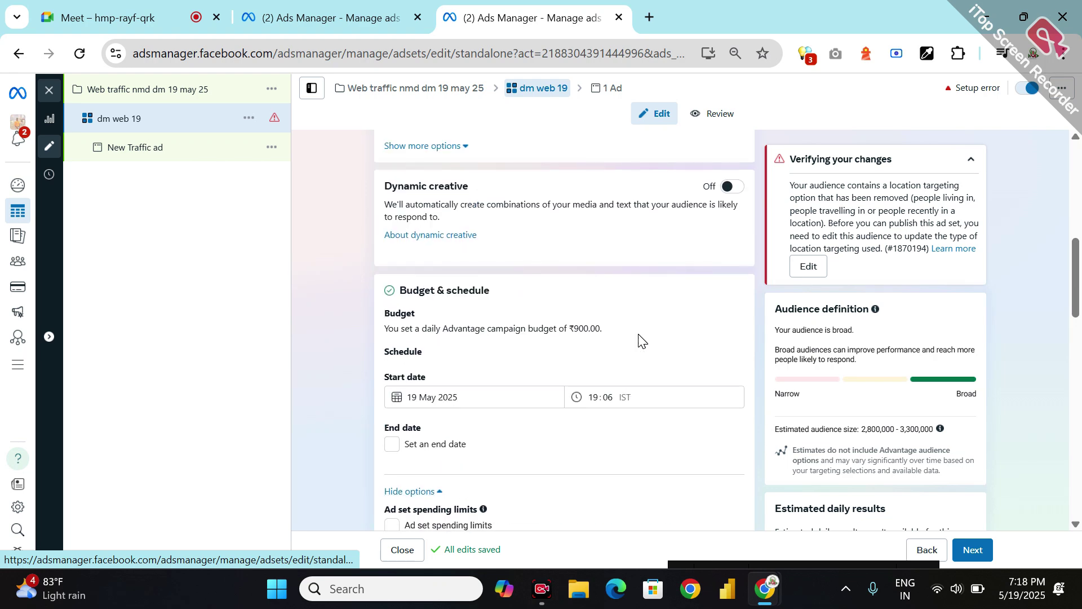
pyautogui.scroll(2, 634, 327)
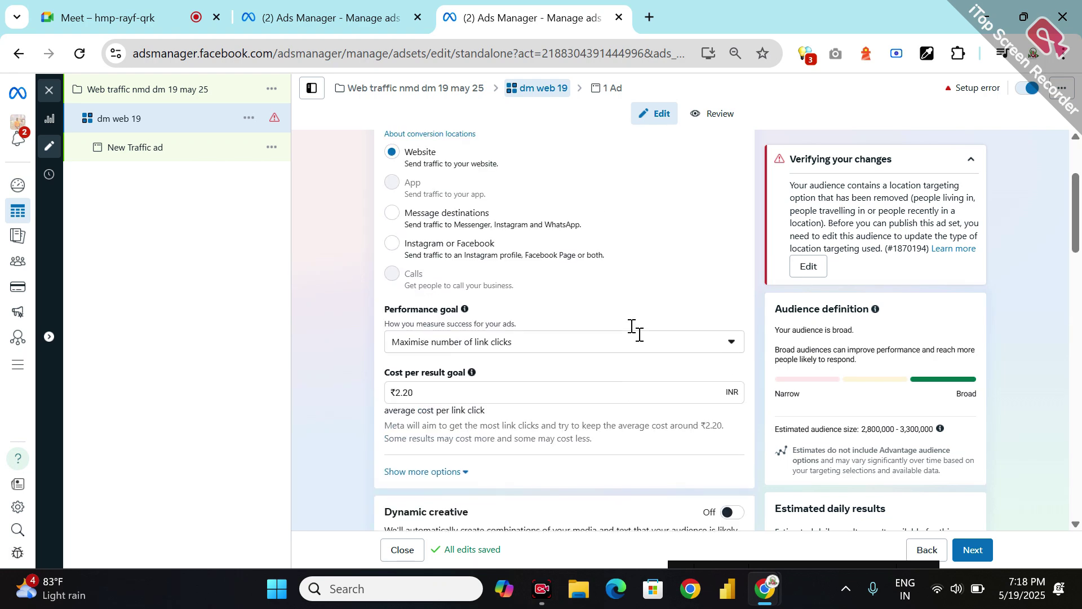
pyautogui.scroll(2, 634, 328)
pyautogui.scroll(-11, 637, 333)
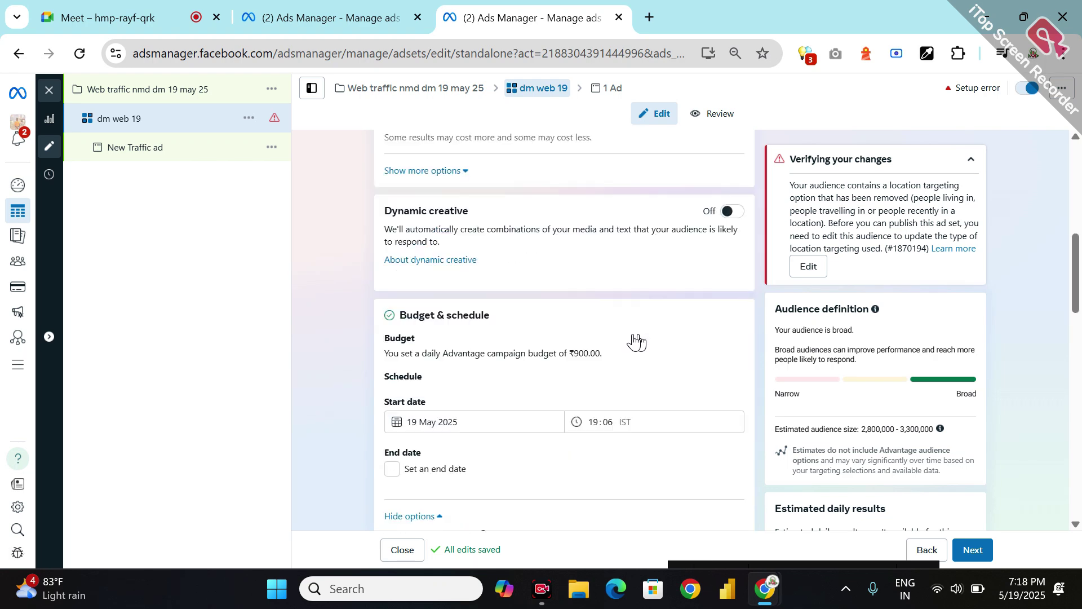
pyautogui.scroll(-11, 638, 339)
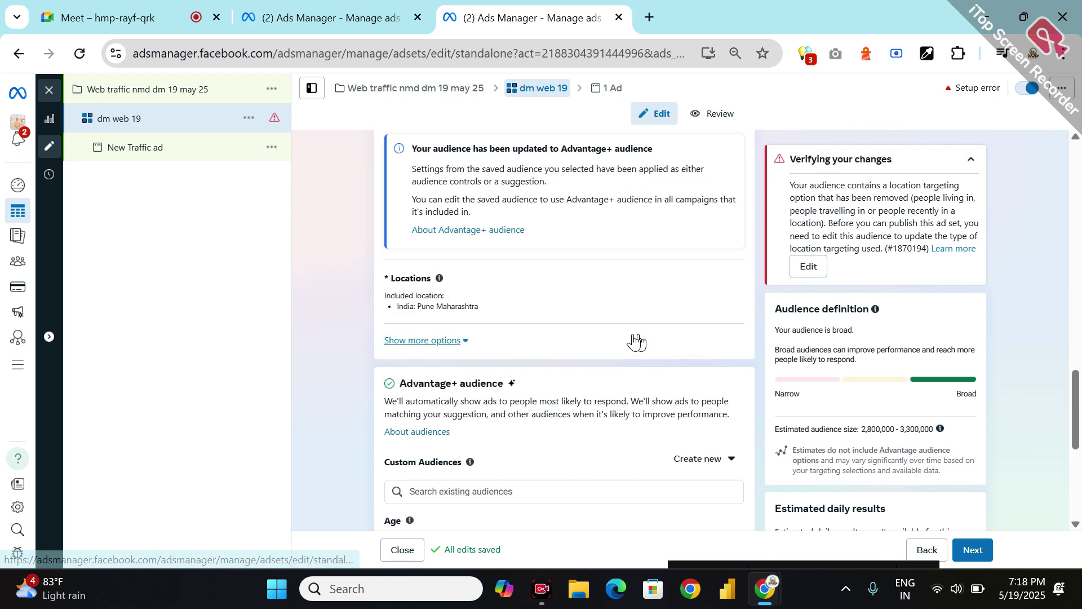
pyautogui.scroll(-2, 640, 339)
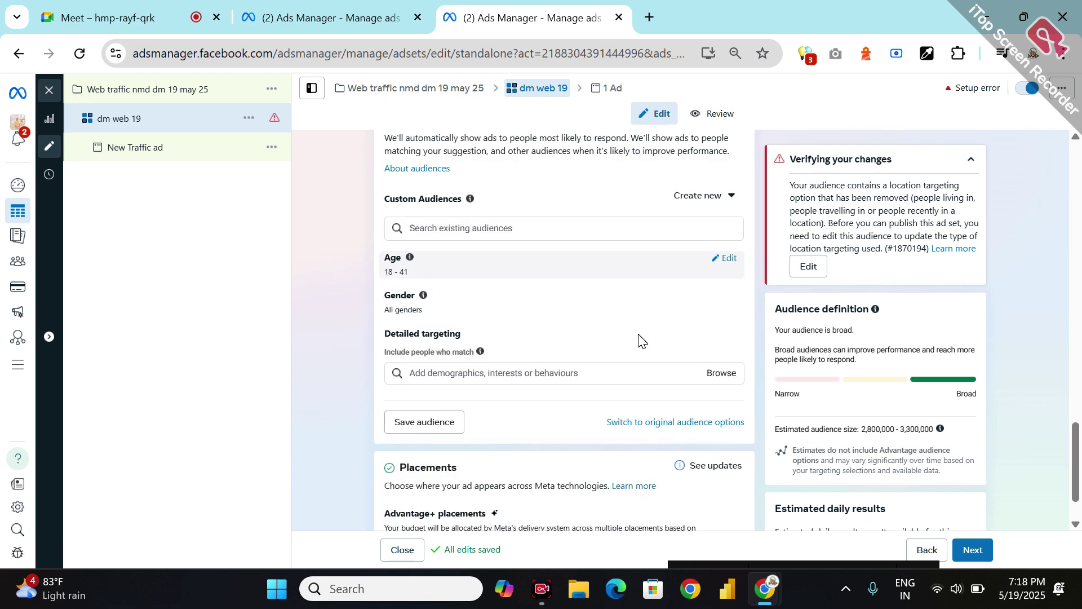
pyautogui.scroll(1, 637, 339)
pyautogui.click(704, 218)
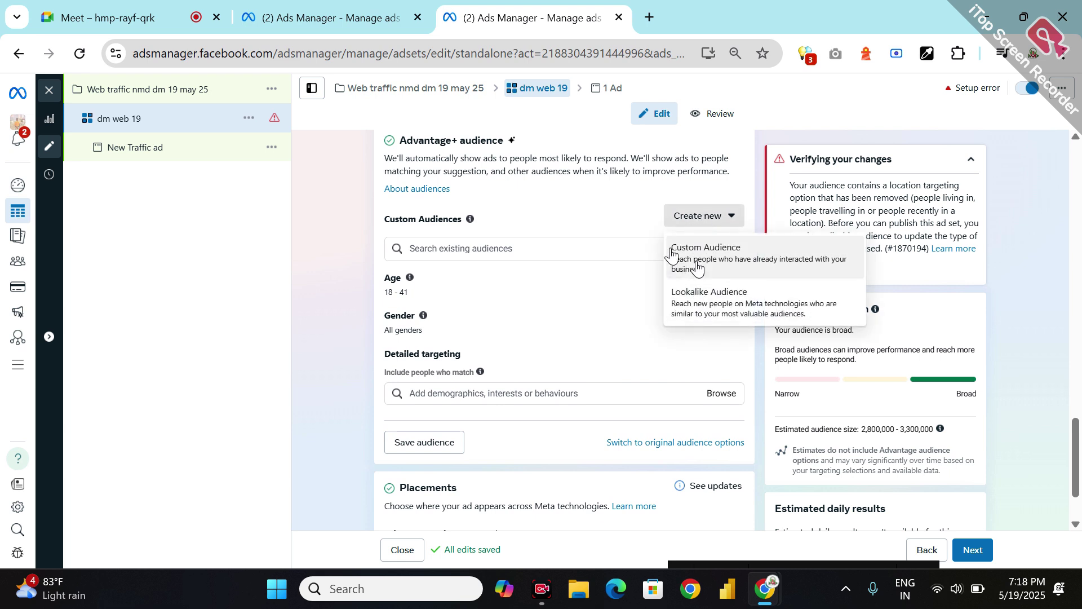
pyautogui.click(576, 271)
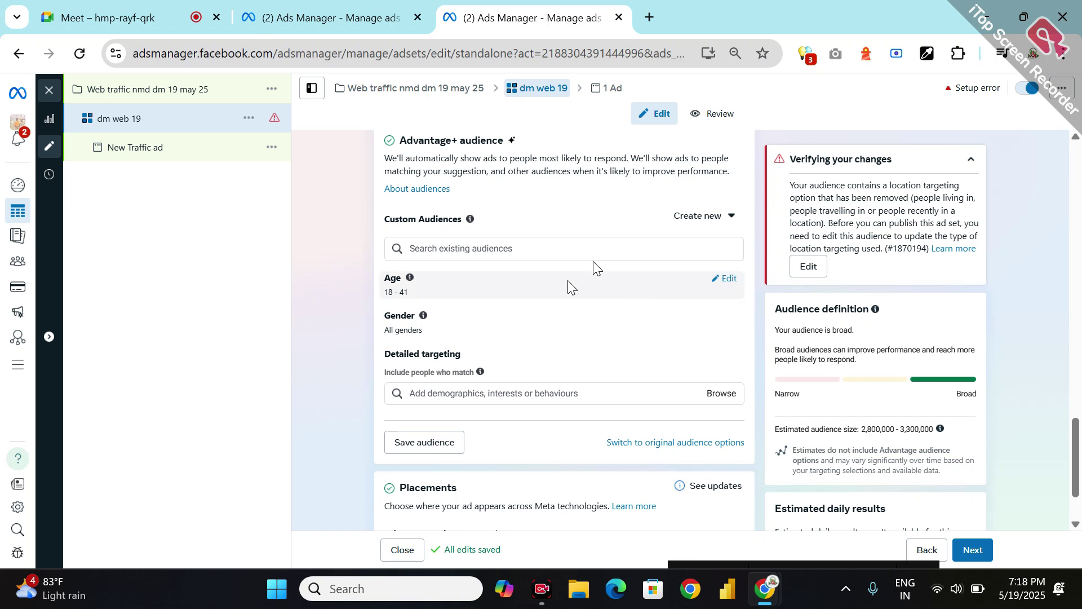
# Step: Set the minimum age of the ad set's audience to 19
pyautogui.click(713, 280)
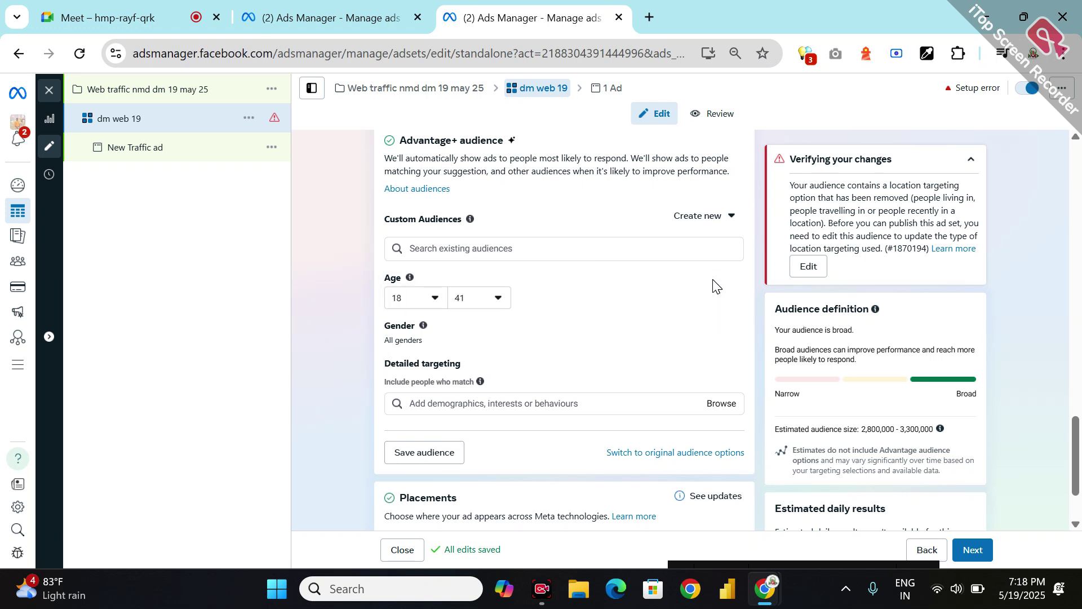
pyautogui.click(435, 298)
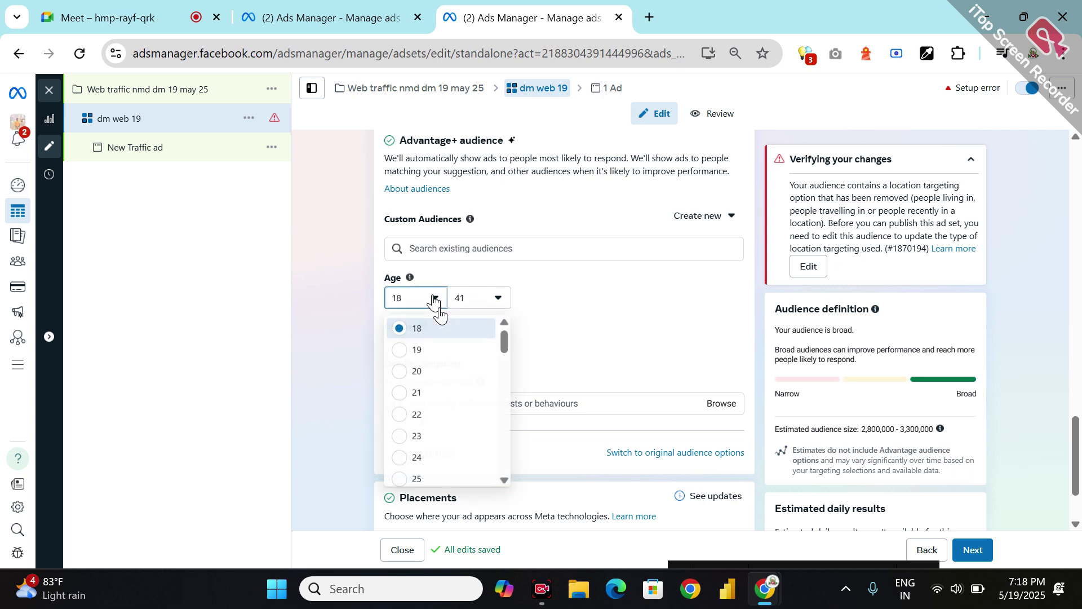
pyautogui.click(429, 349)
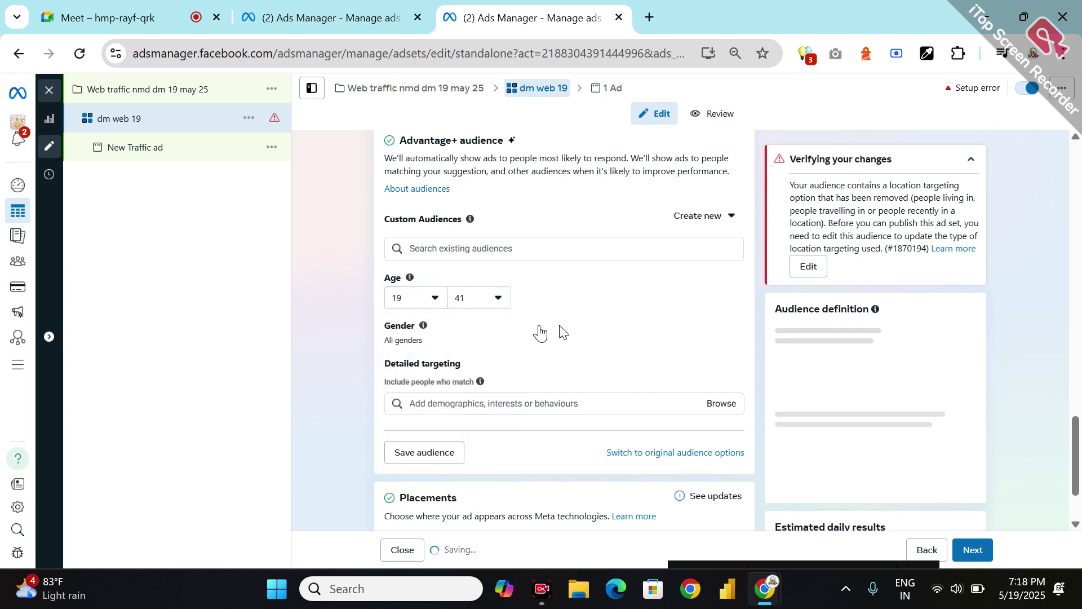
# Step: Add the behaviour "Small business owners" and the interest "Job hunting (careers)" to the audience's detailed targeting
pyautogui.click(527, 400)
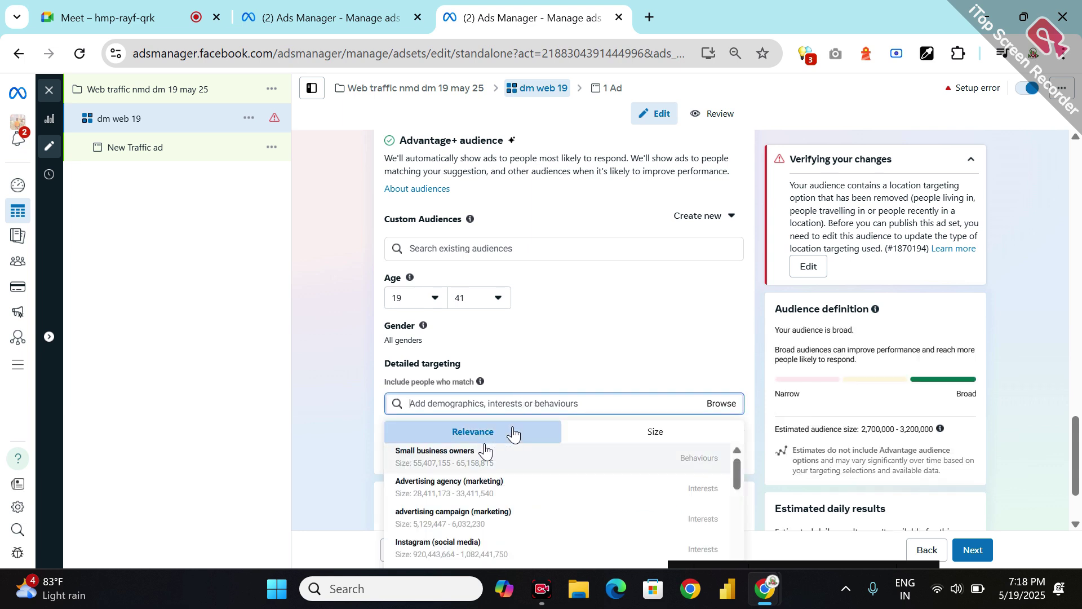
pyautogui.click(469, 458)
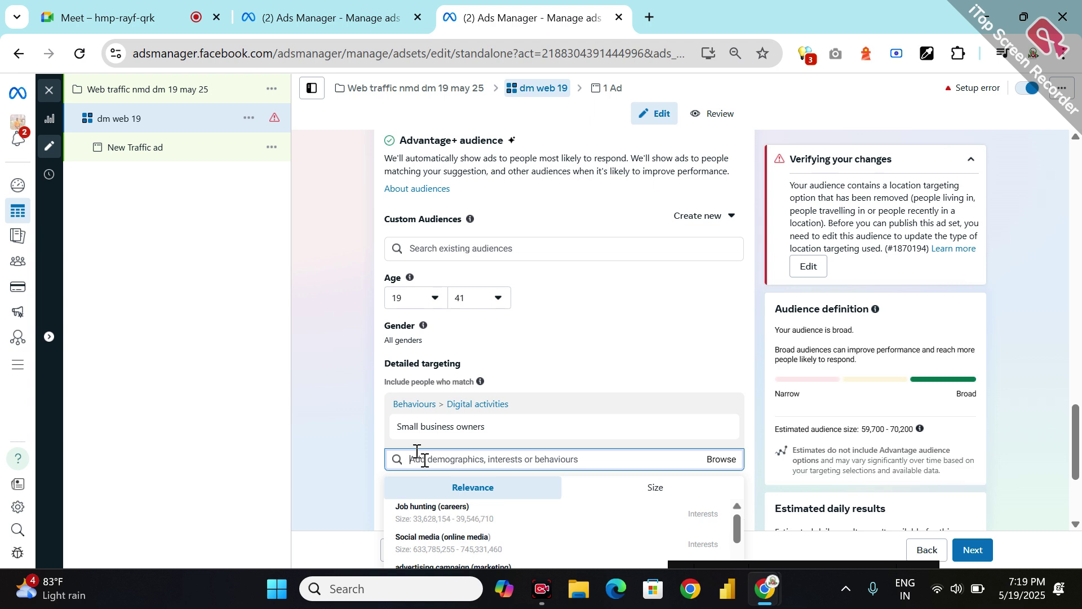
pyautogui.click(410, 517)
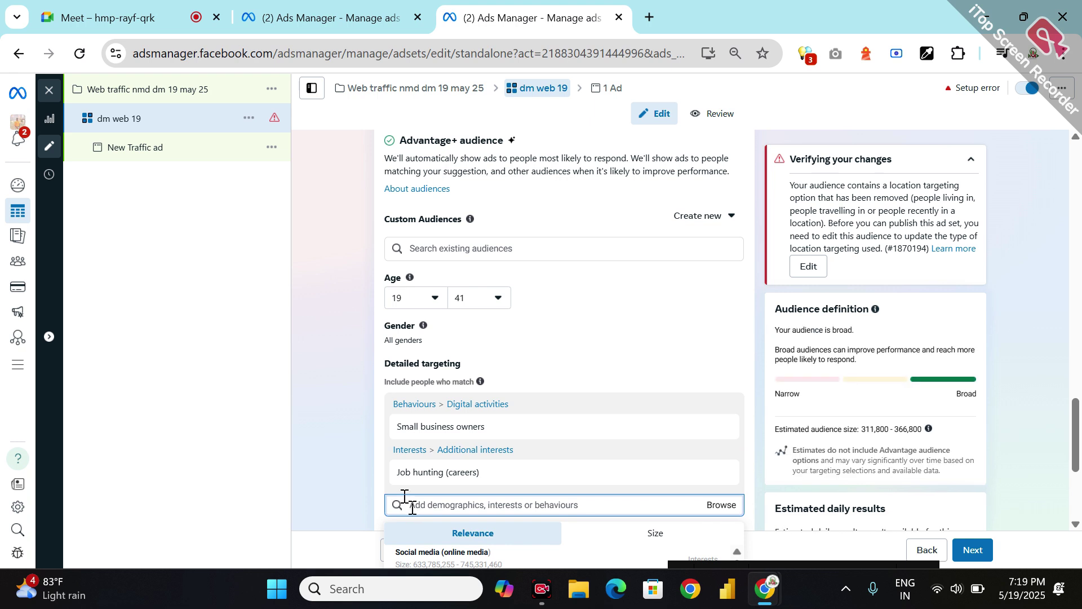
# Step: Search detailed targeting for "edu" and add the education levels University graduate, Master's degree and Professional degree
pyautogui.write('edu')
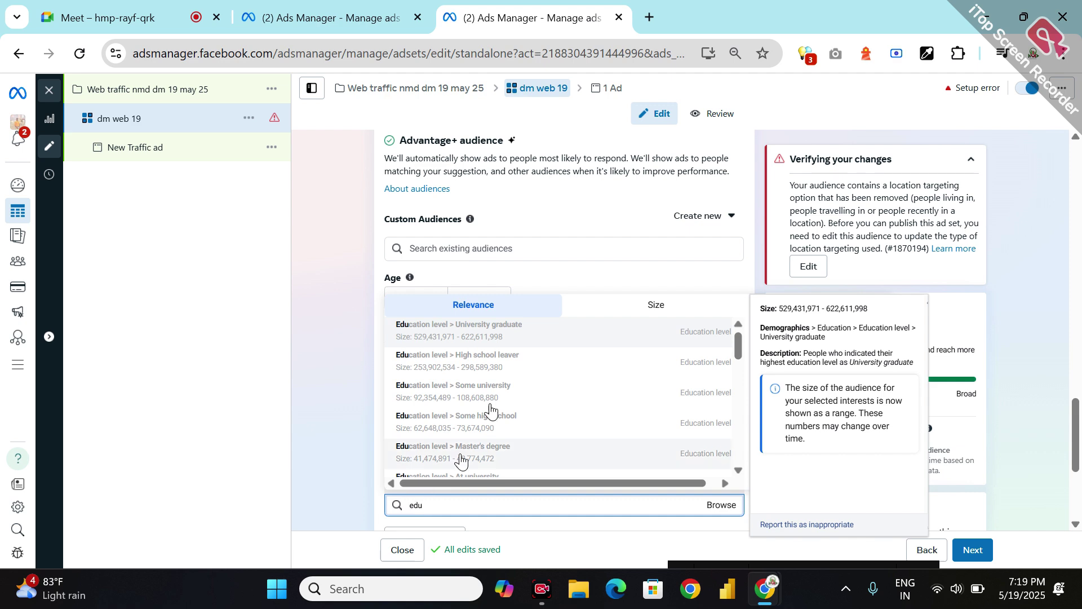
pyautogui.click(493, 330)
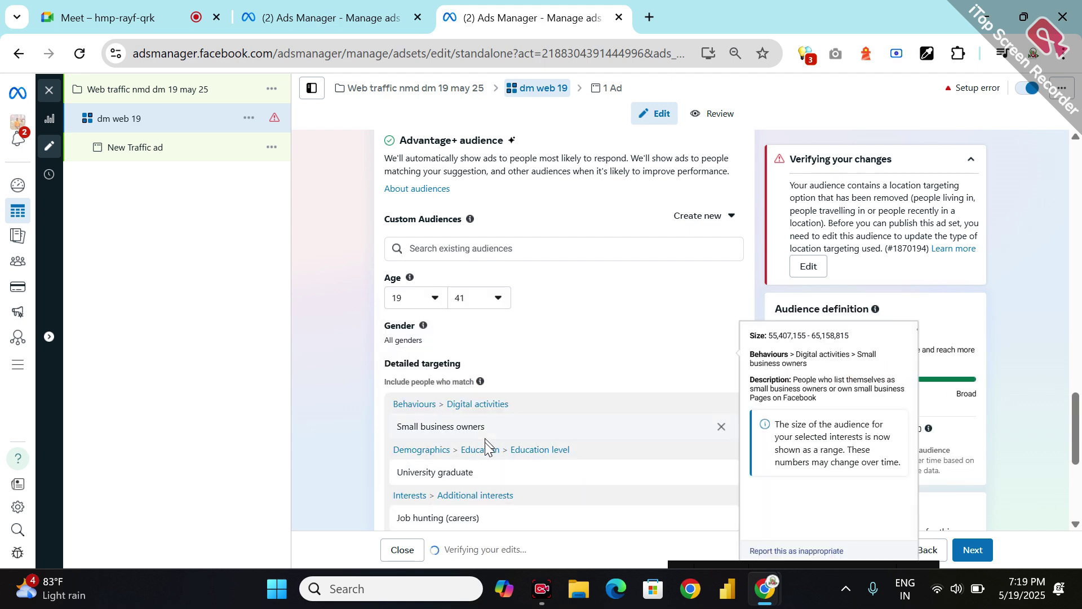
pyautogui.scroll(-3, 486, 446)
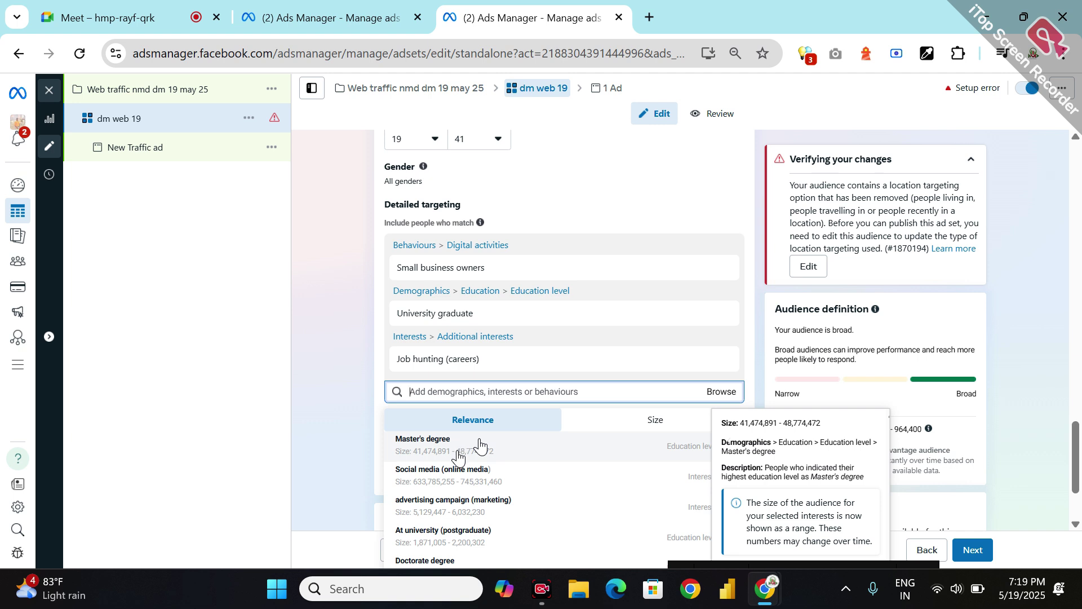
pyautogui.click(479, 445)
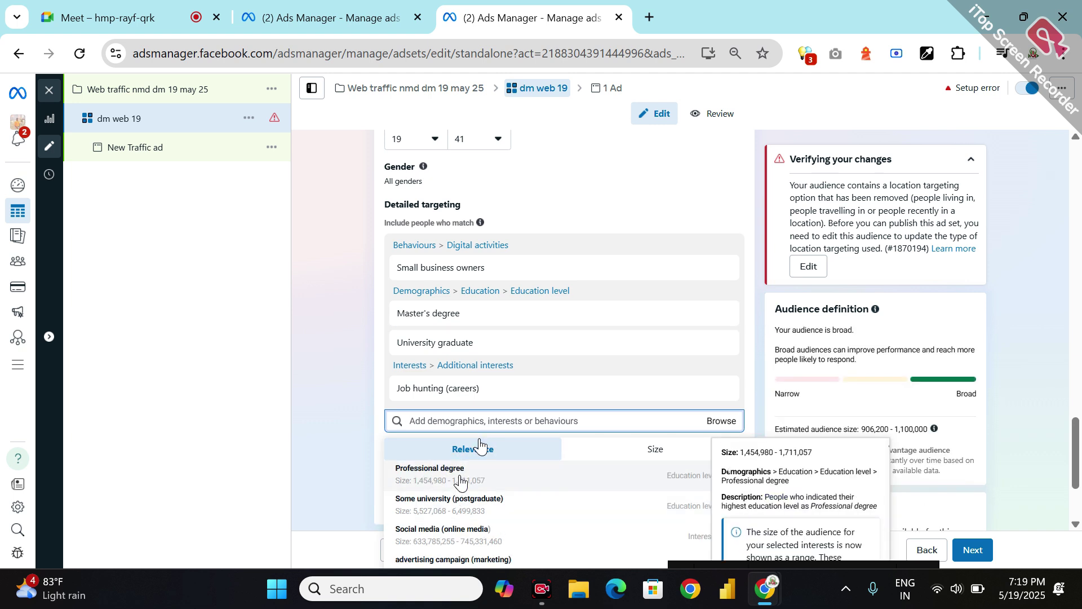
pyautogui.click(461, 476)
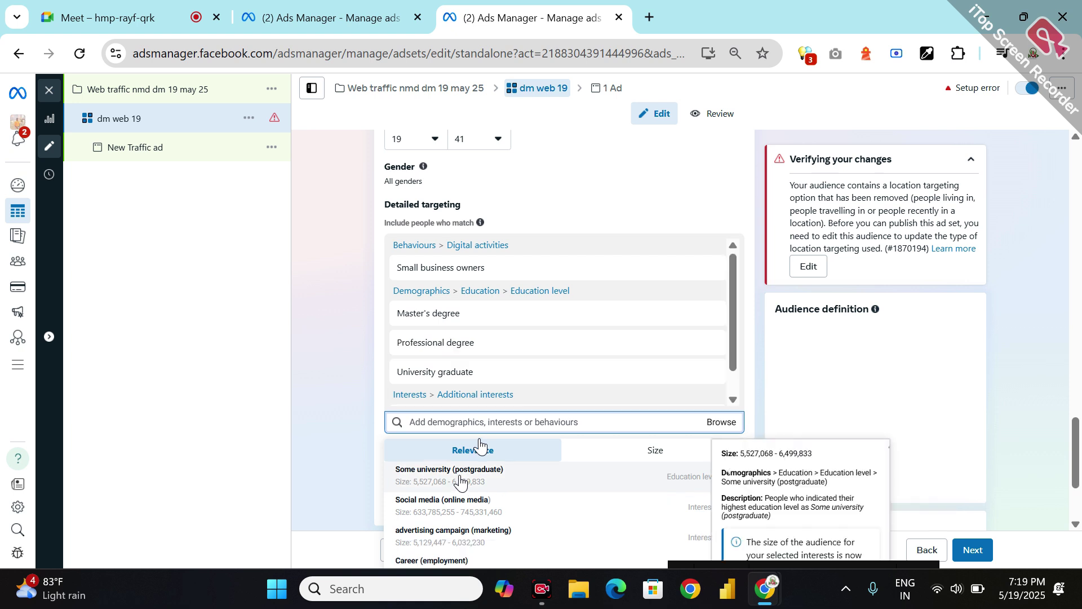
# Step: Add the suggested interests "Social media (online media)", "advertising campaign (marketing)" and "Career (employment)" to detailed targeting
pyautogui.click(458, 507)
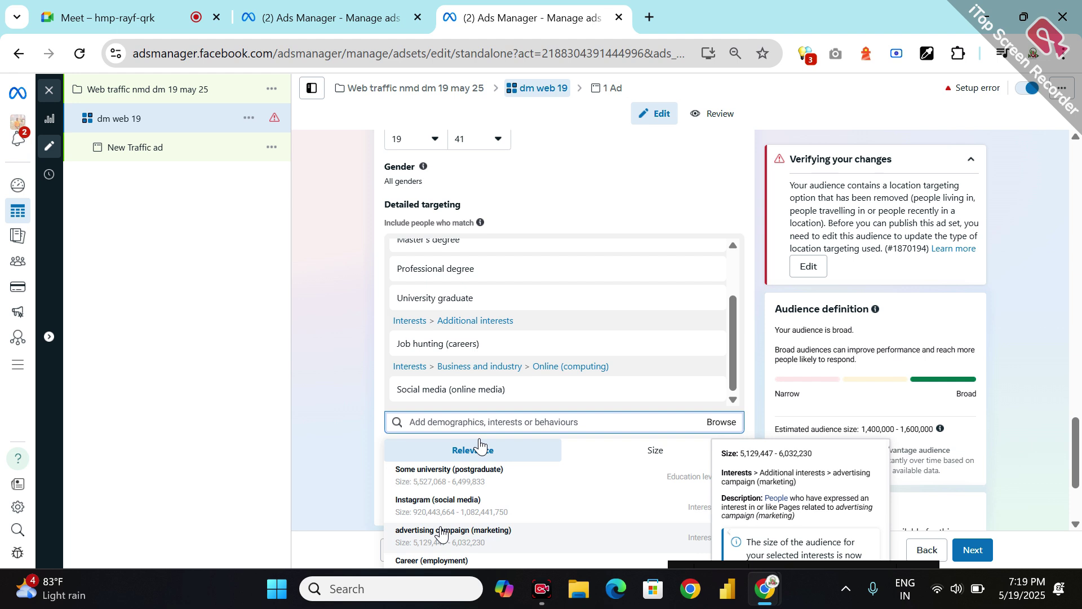
pyautogui.click(441, 534)
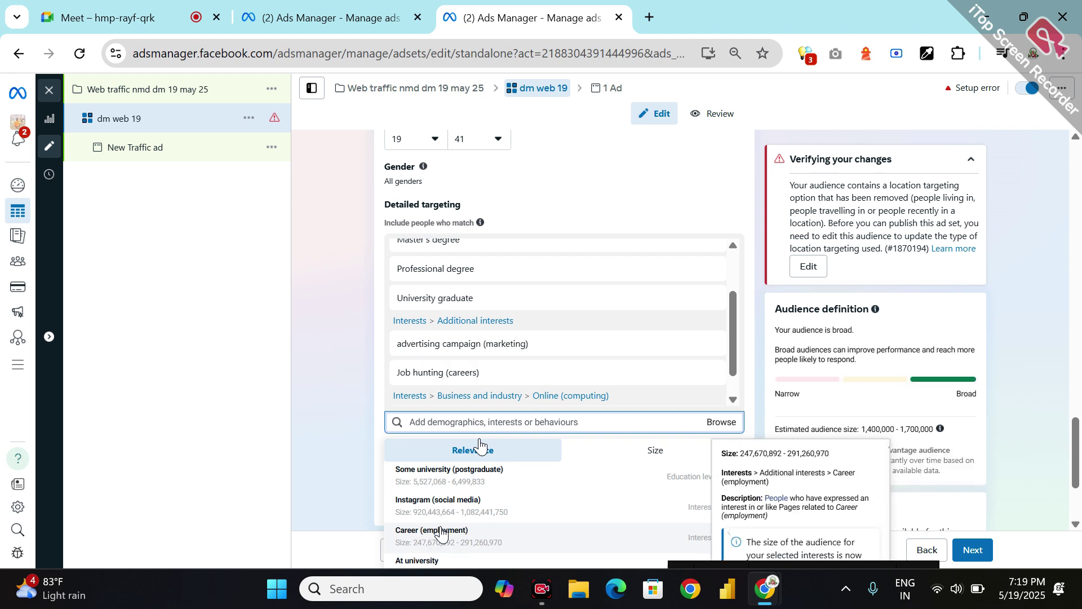
pyautogui.click(442, 534)
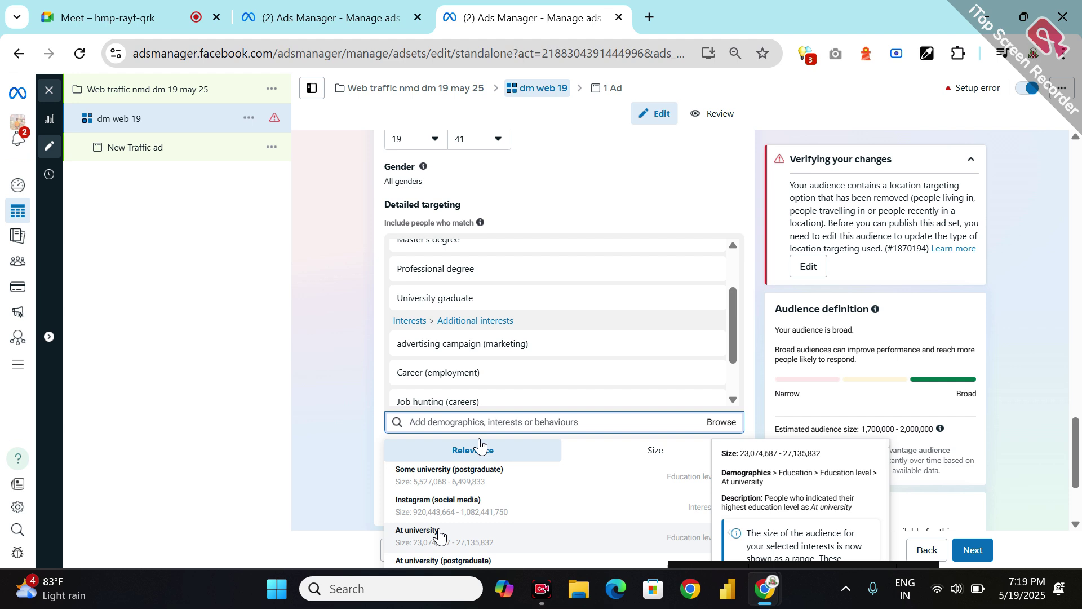
# Step: Add the education levels At university and At university (postgraduate), plus the interest "Employment website (careers)", from the detailed targeting suggestions
pyautogui.click(440, 535)
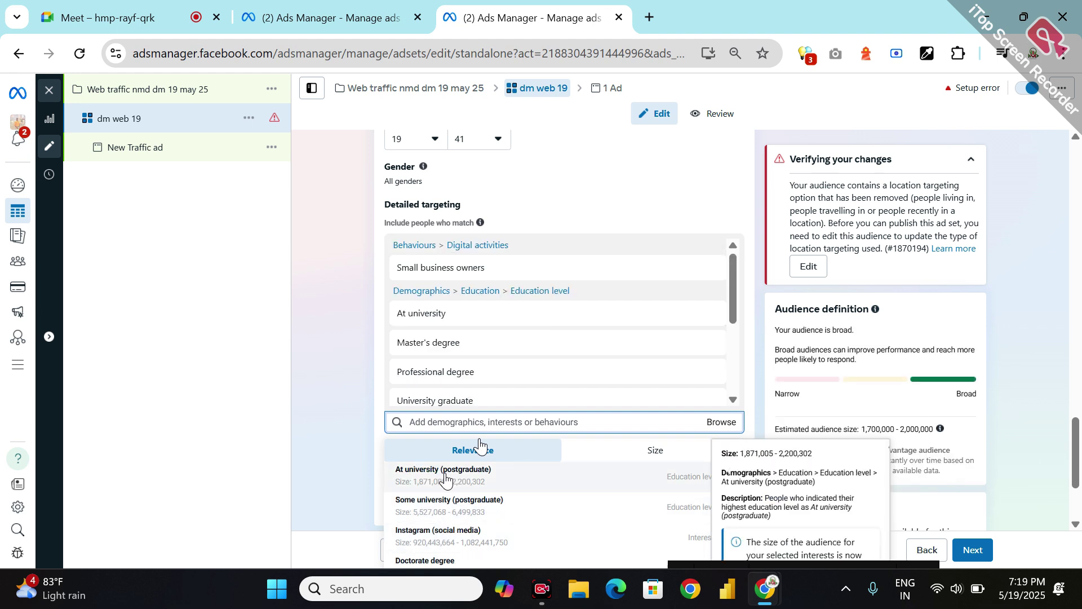
pyautogui.click(446, 478)
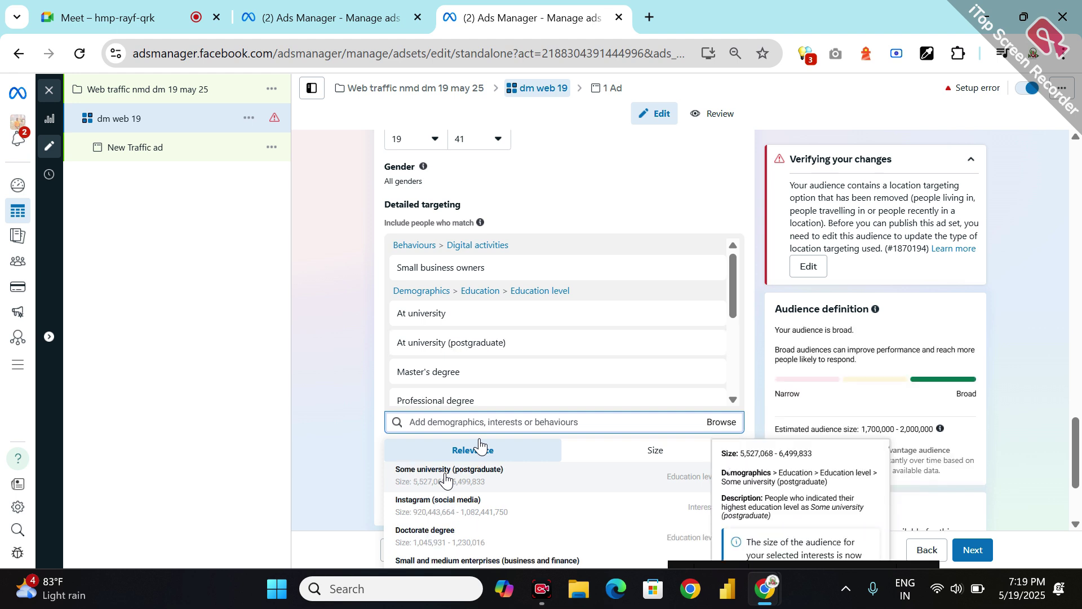
pyautogui.scroll(-3, 475, 510)
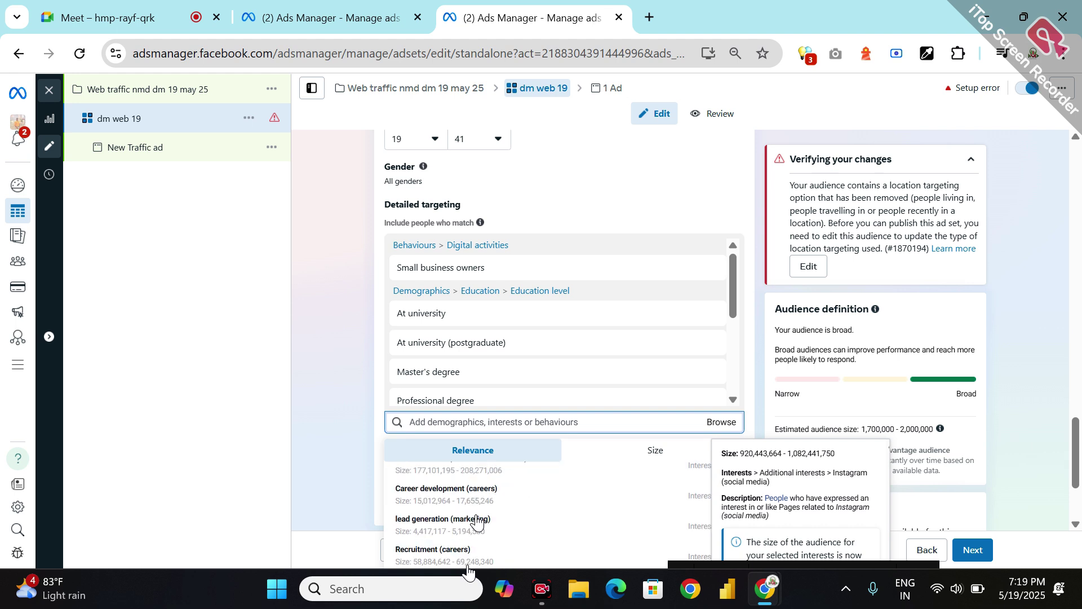
pyautogui.scroll(-1, 454, 519)
pyautogui.scroll(-1, 452, 519)
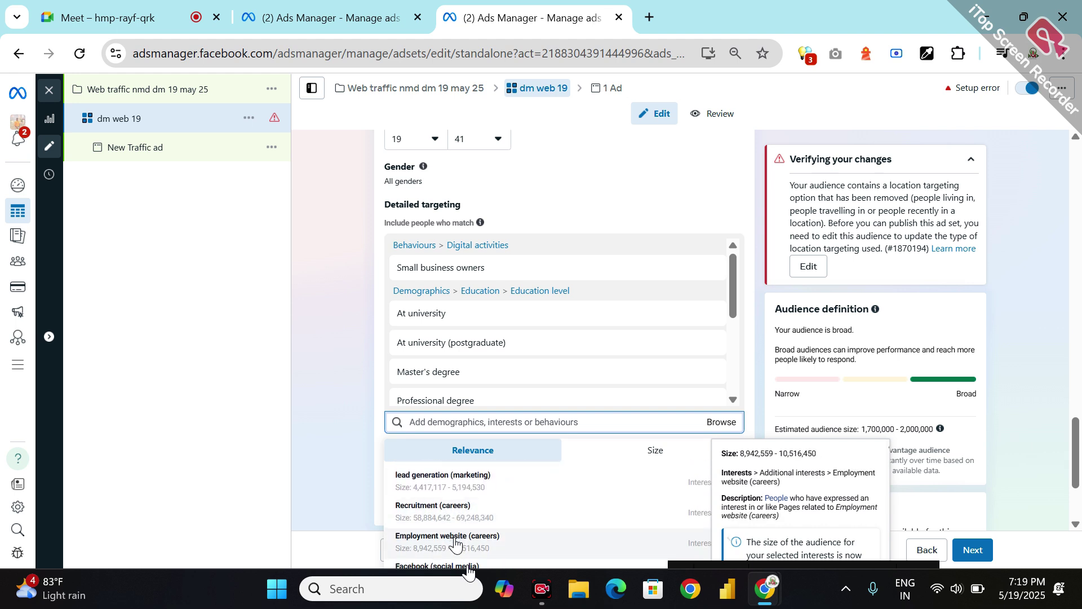
pyautogui.click(456, 542)
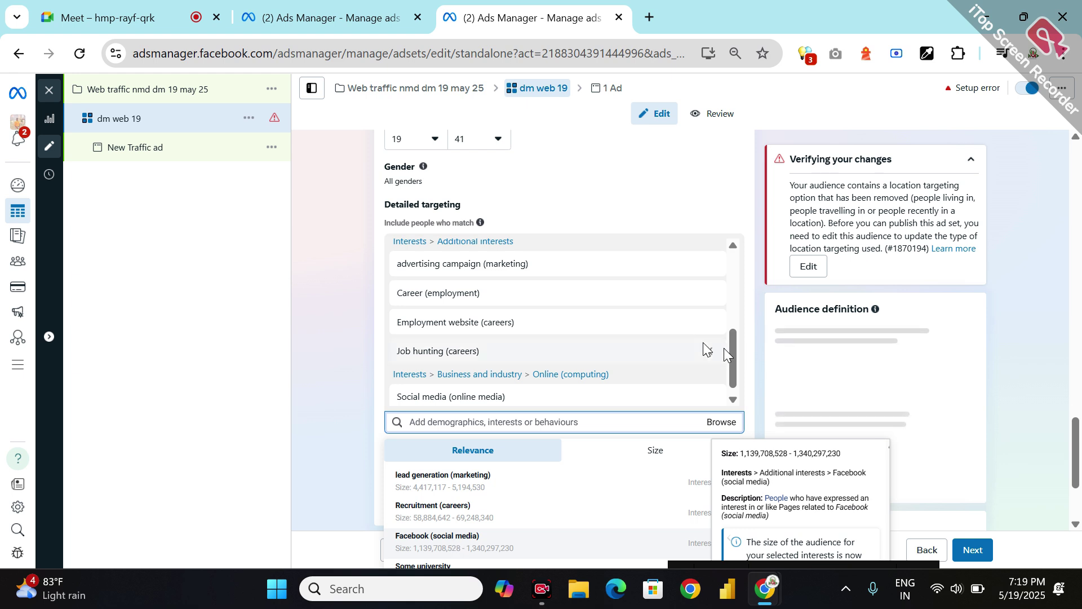
# Step: Browse the demographic education levels and include Doctorate degree, Foundation degree and Some university in detailed targeting
pyautogui.click(710, 424)
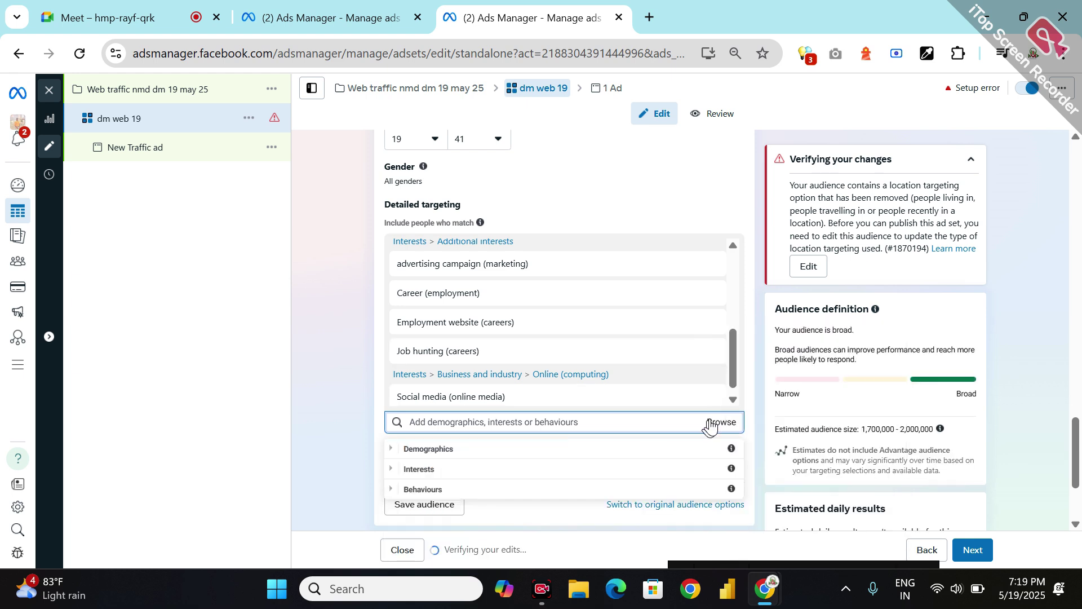
pyautogui.click(569, 450)
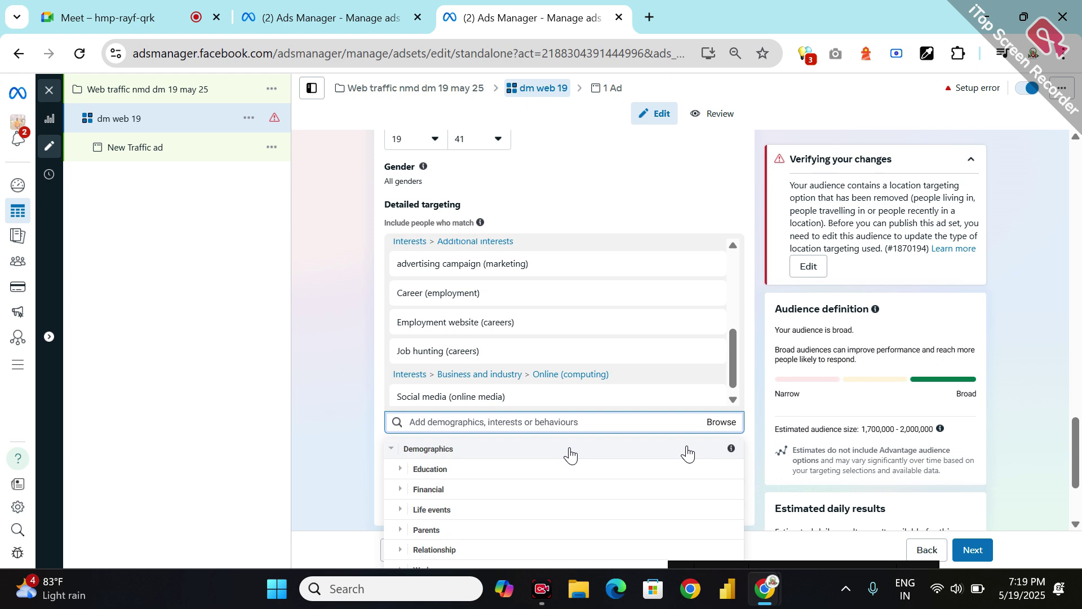
pyautogui.click(498, 475)
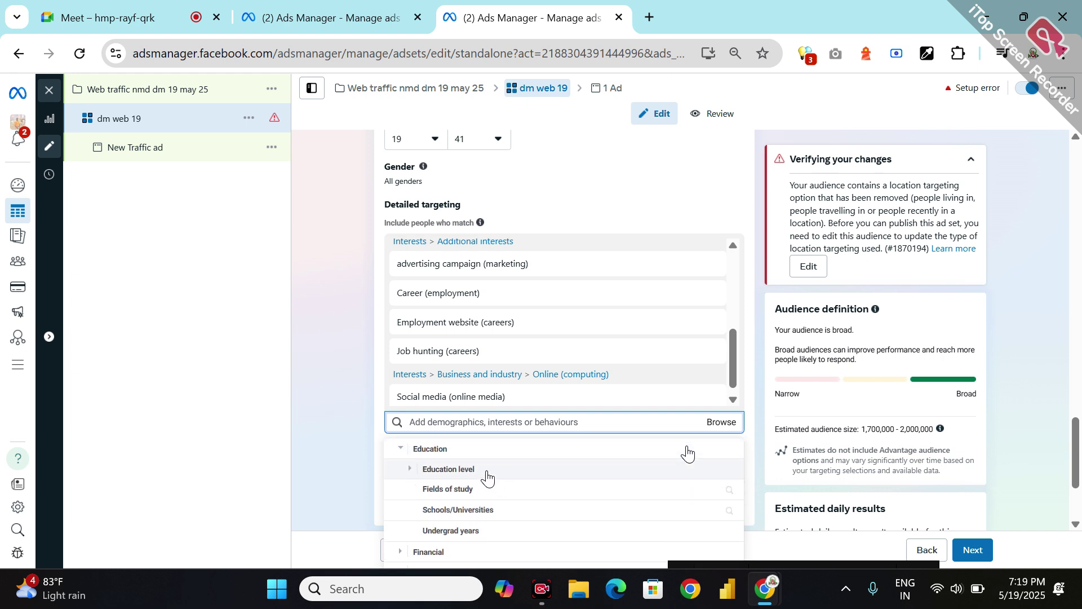
pyautogui.click(487, 477)
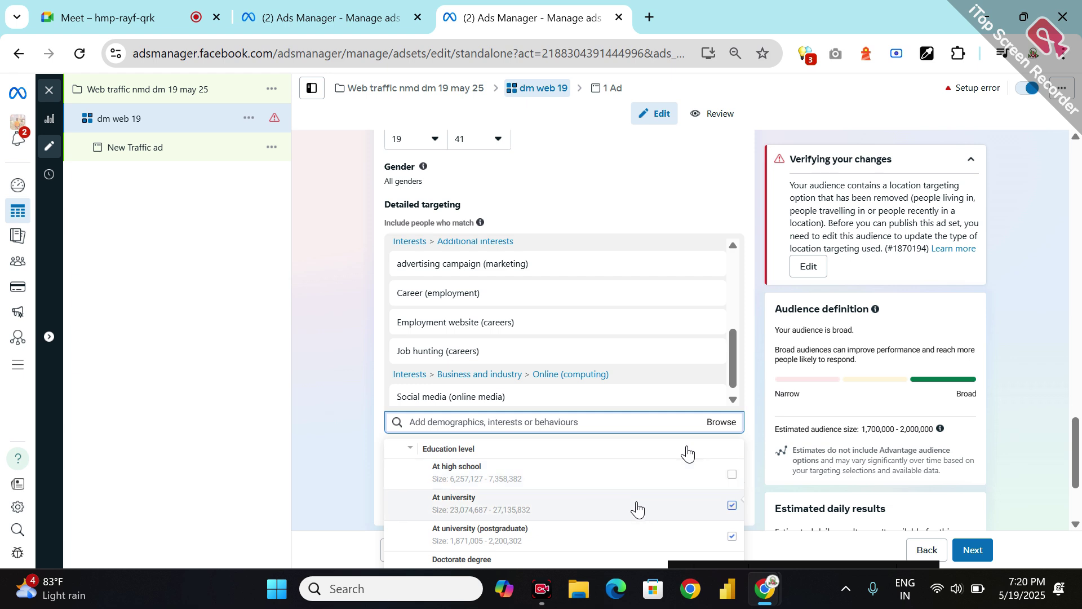
pyautogui.scroll(-2, 628, 507)
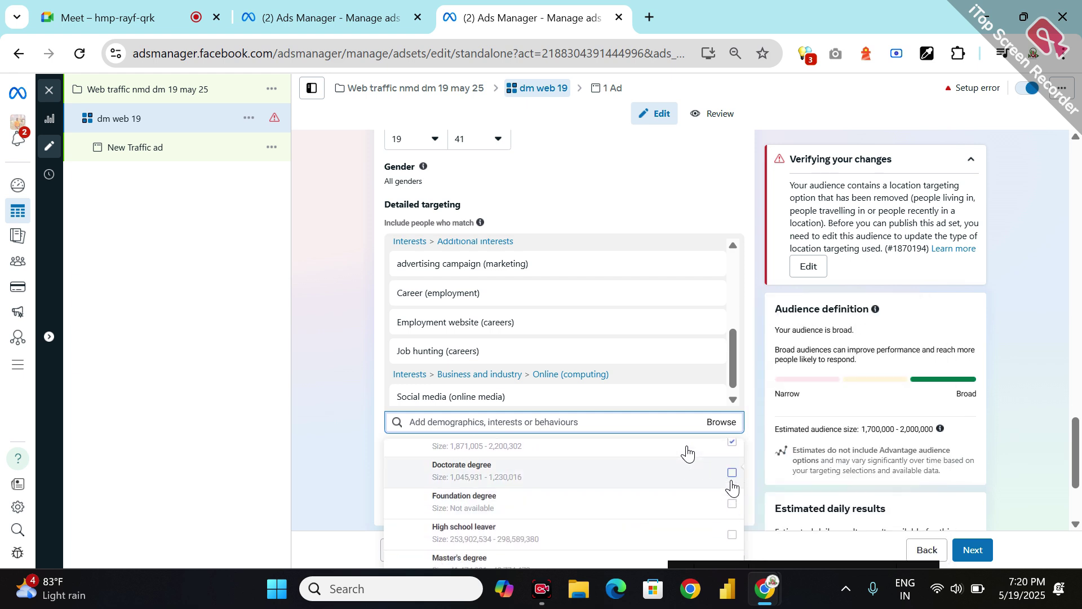
pyautogui.click(731, 472)
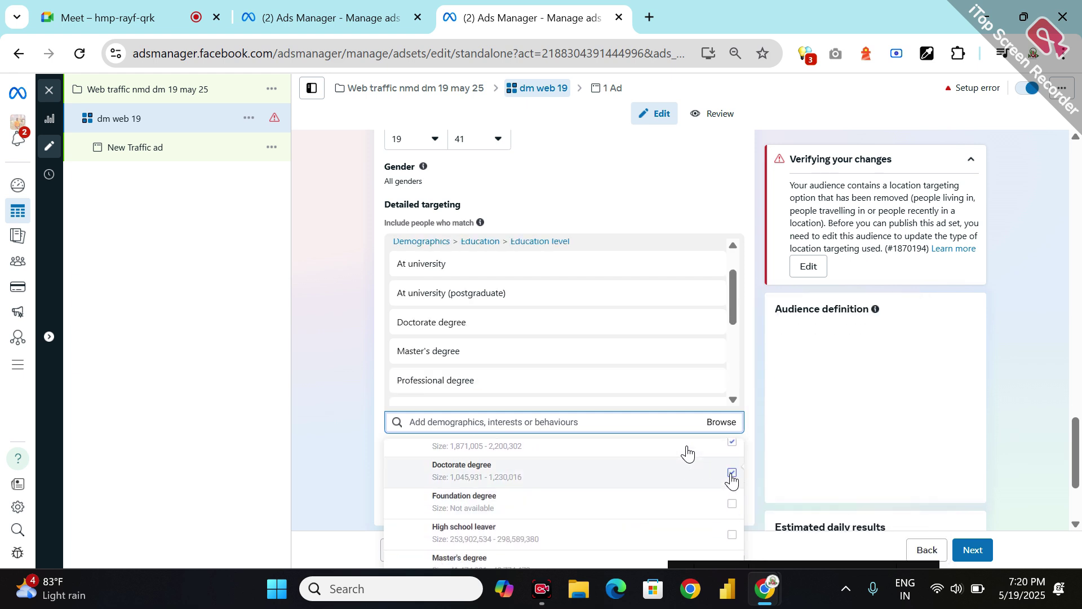
pyautogui.click(733, 504)
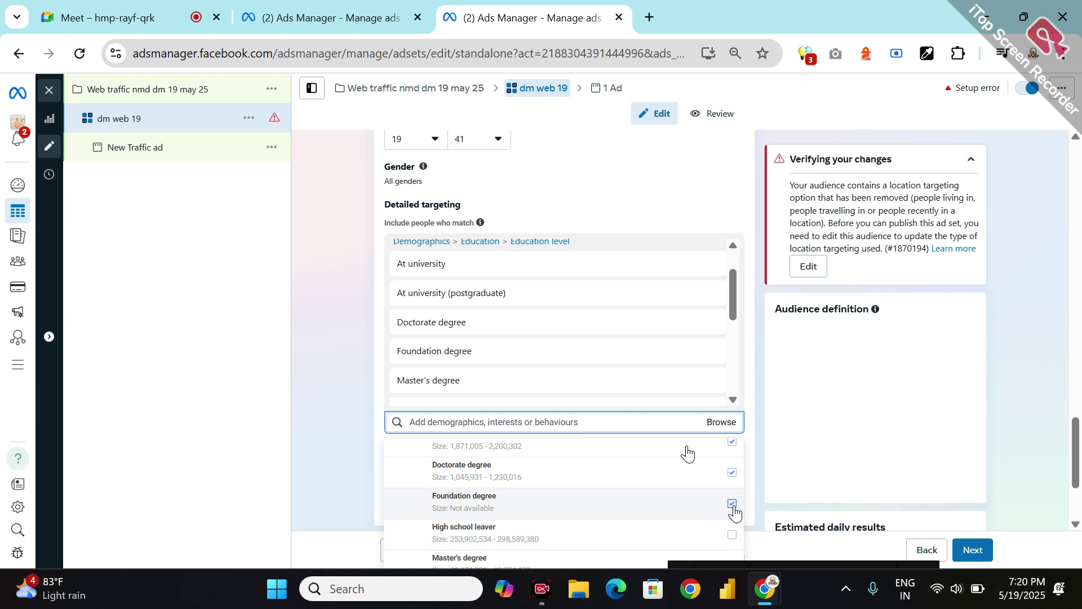
pyautogui.scroll(-1, 733, 511)
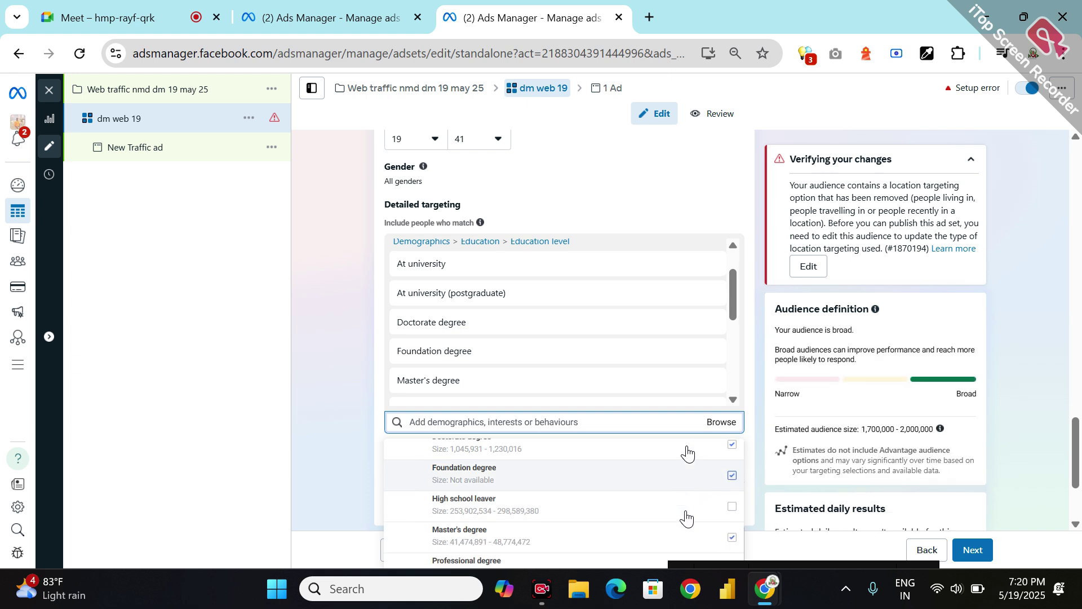
pyautogui.scroll(-3, 637, 523)
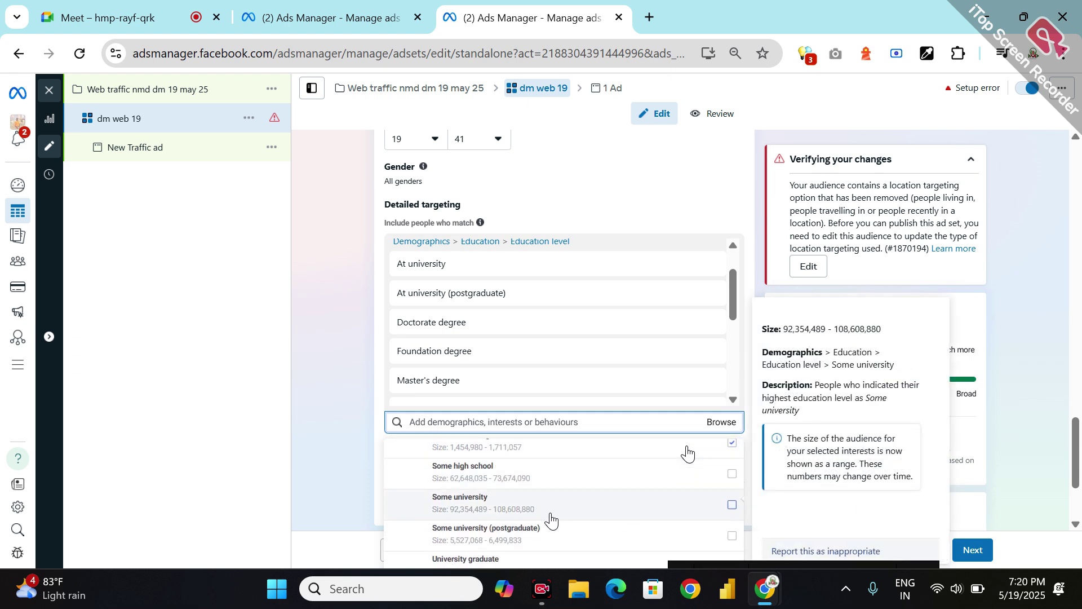
pyautogui.click(551, 520)
pyautogui.scroll(-1, 550, 519)
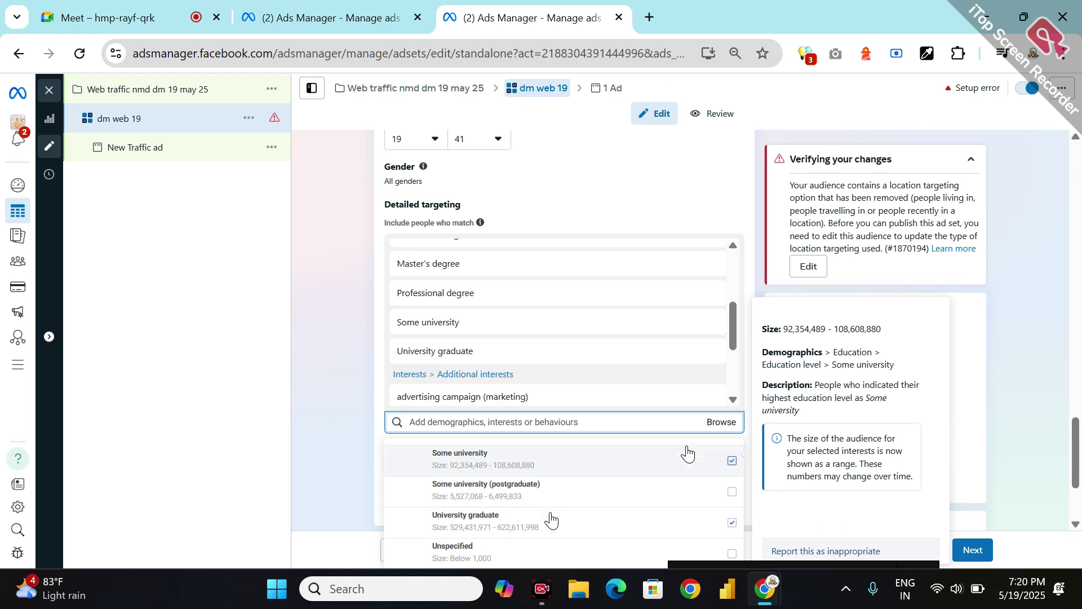
# Step: Look through the remaining demographic categories and the interest categories available for detailed targeting, then close the category list
pyautogui.scroll(-2, 541, 517)
pyautogui.scroll(-2, 541, 517)
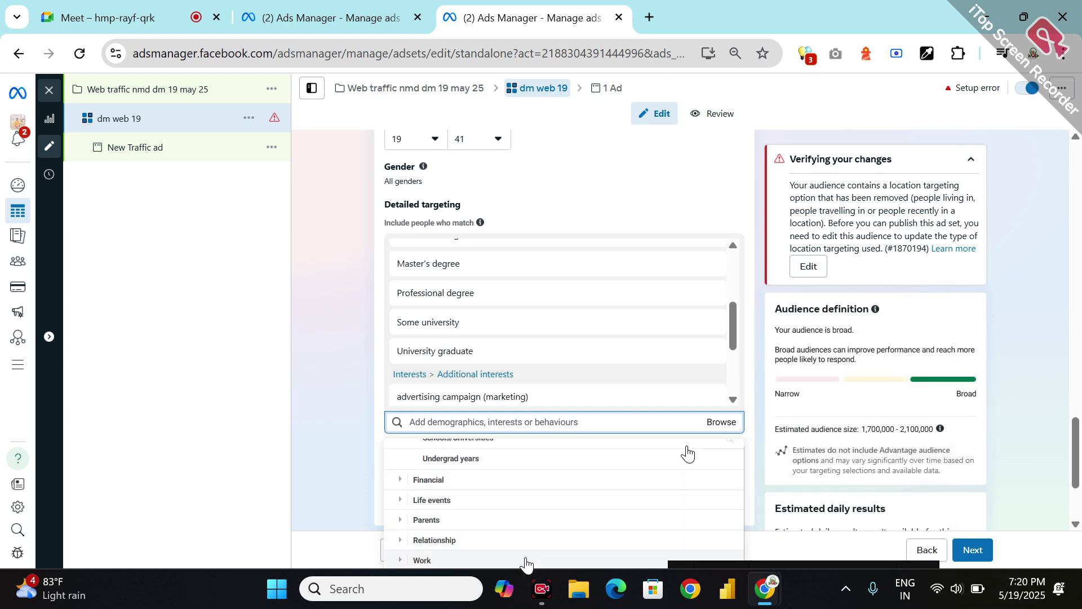
pyautogui.scroll(10, 524, 550)
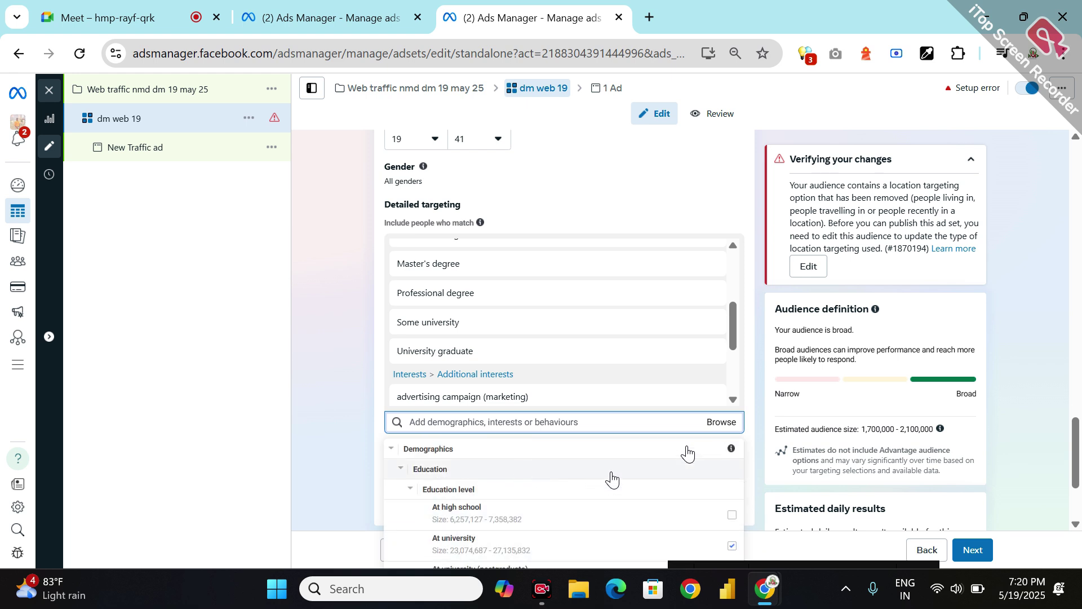
pyautogui.click(392, 449)
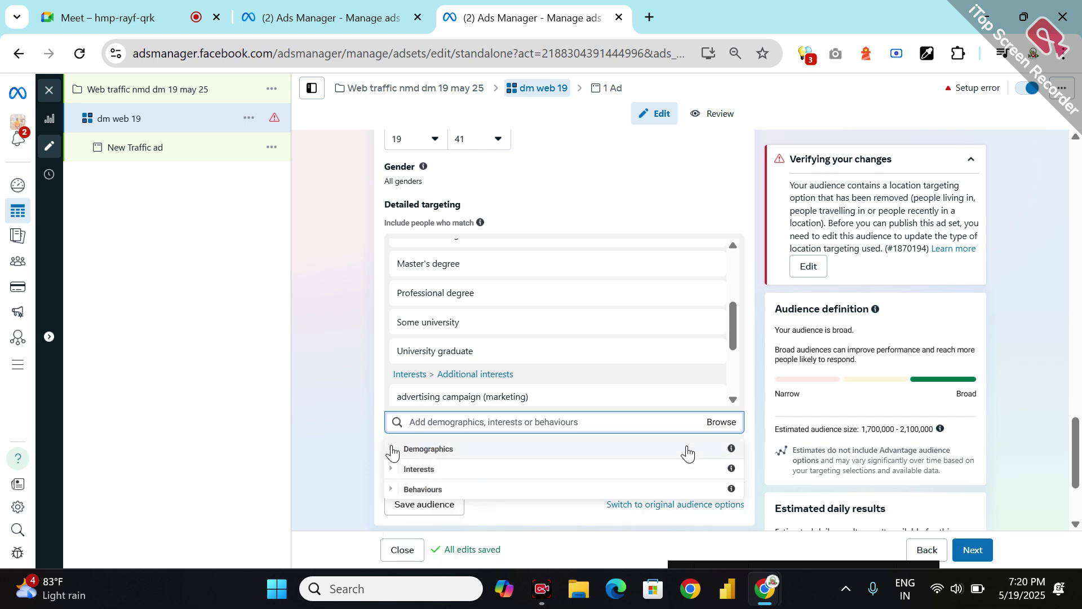
pyautogui.click(426, 470)
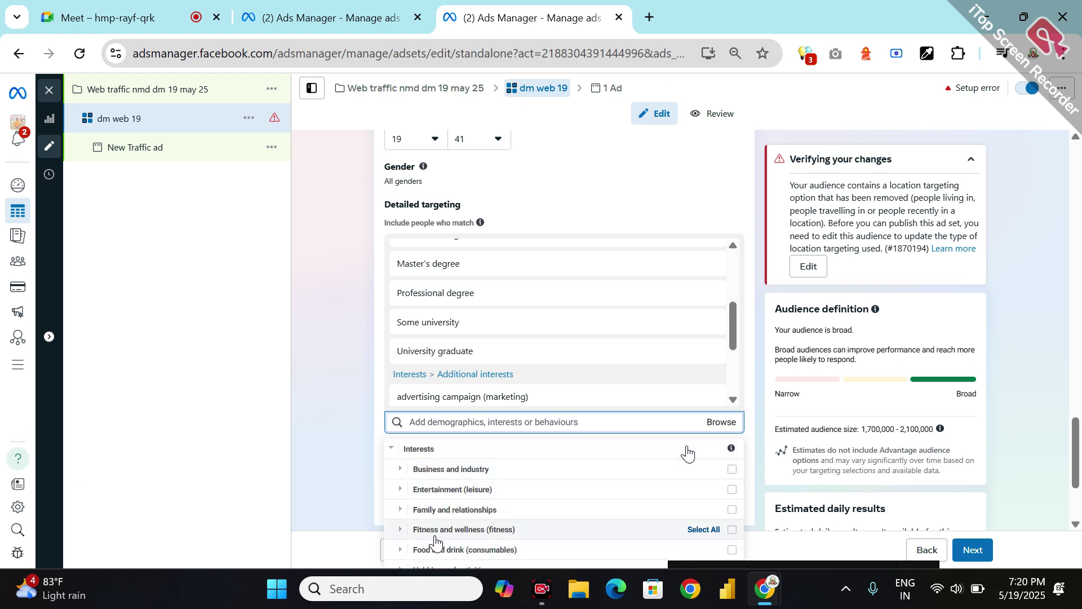
pyautogui.scroll(-1, 436, 544)
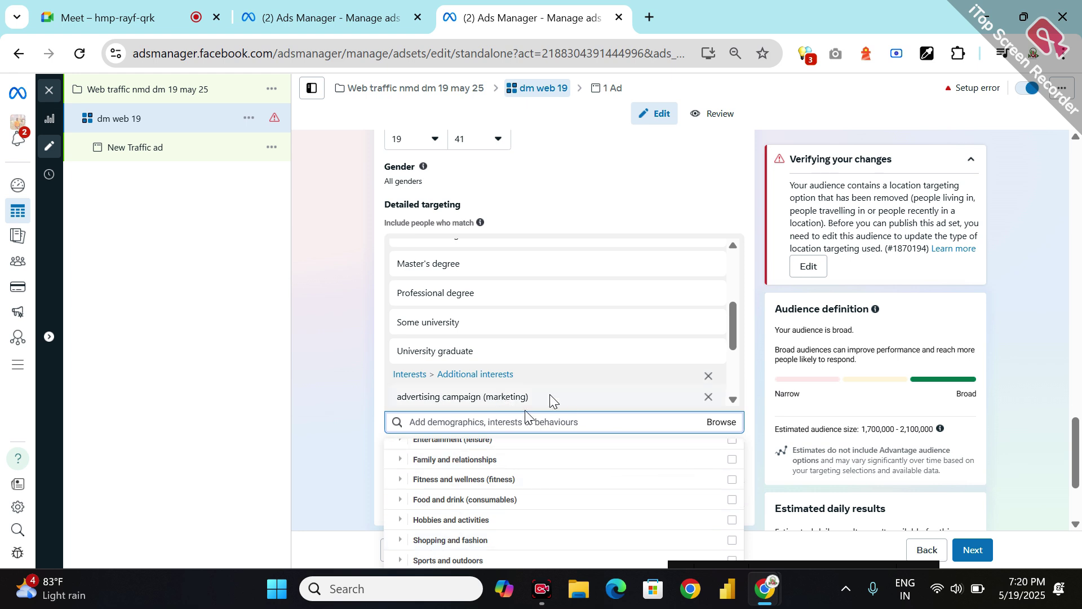
pyautogui.click(713, 427)
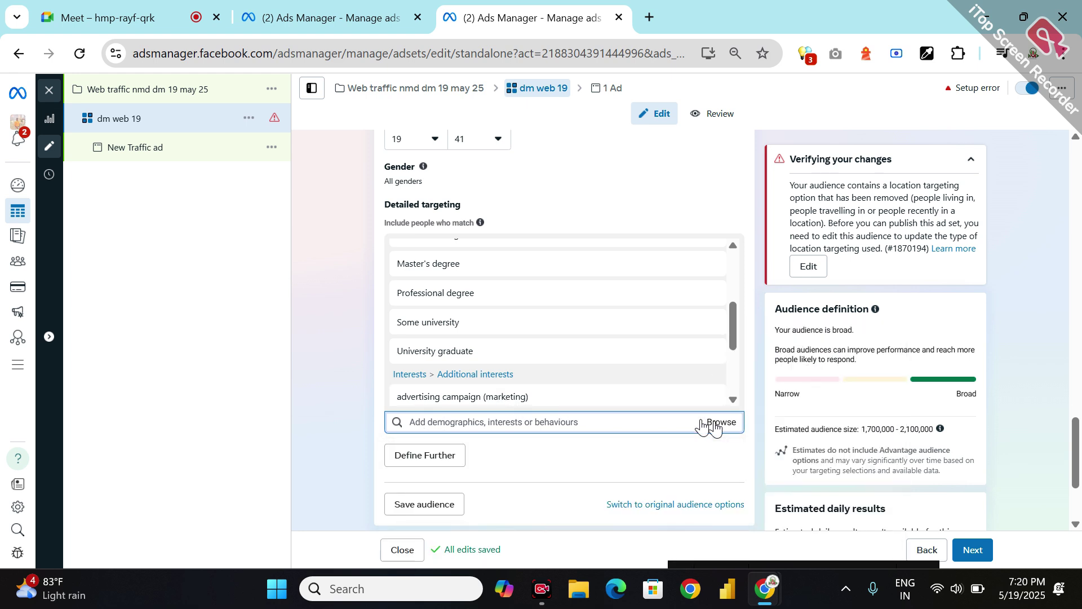
# Step: Look through the behaviour categories for detailed targeting, including the Mobile Device User options, and close the category list
pyautogui.click(733, 423)
pyautogui.click(470, 492)
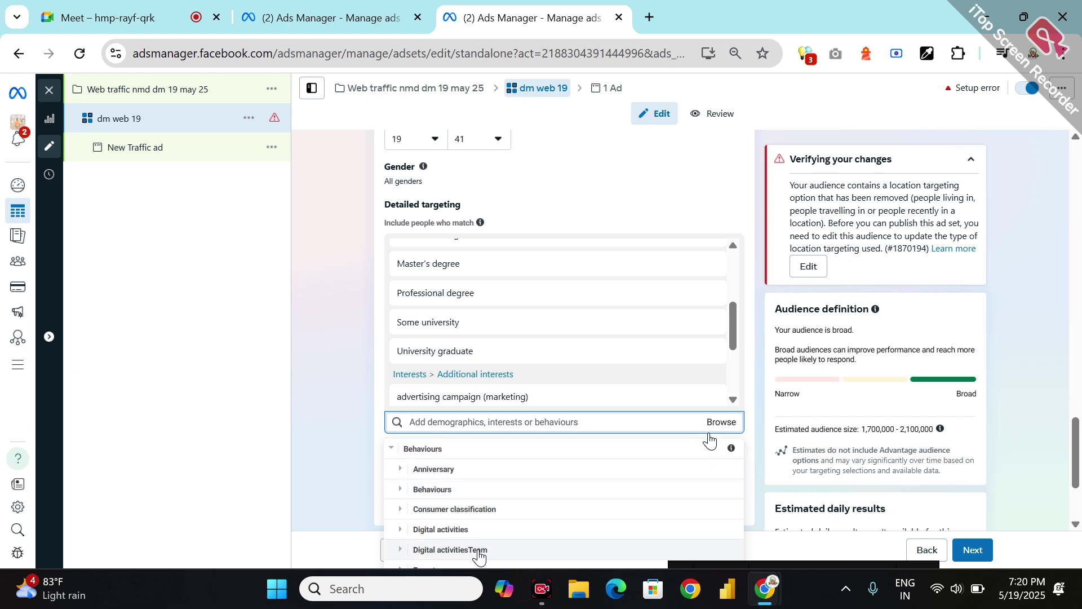
pyautogui.scroll(-2, 472, 533)
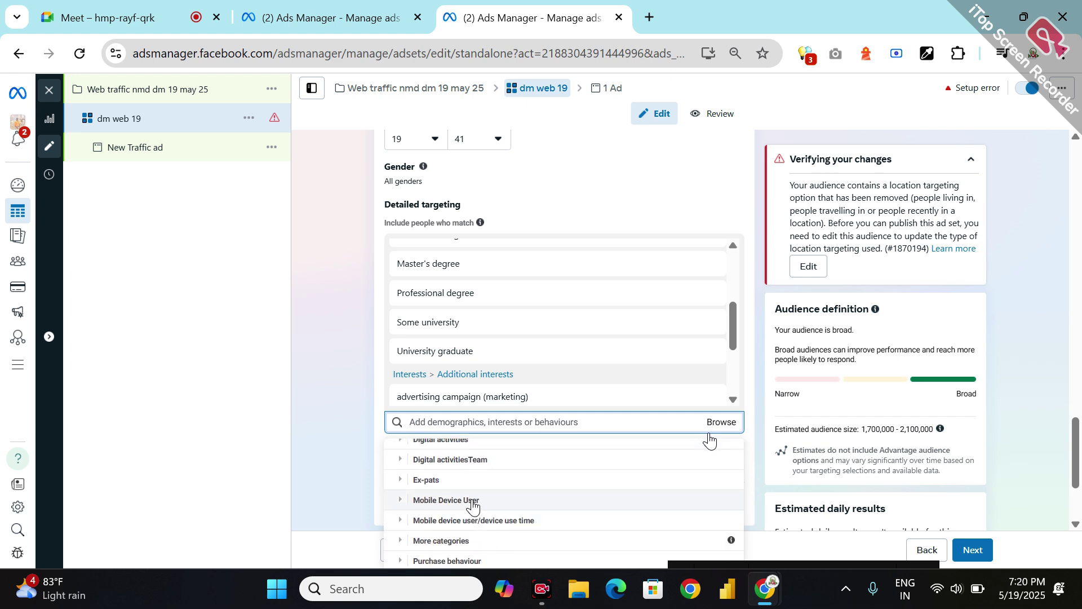
pyautogui.click(472, 501)
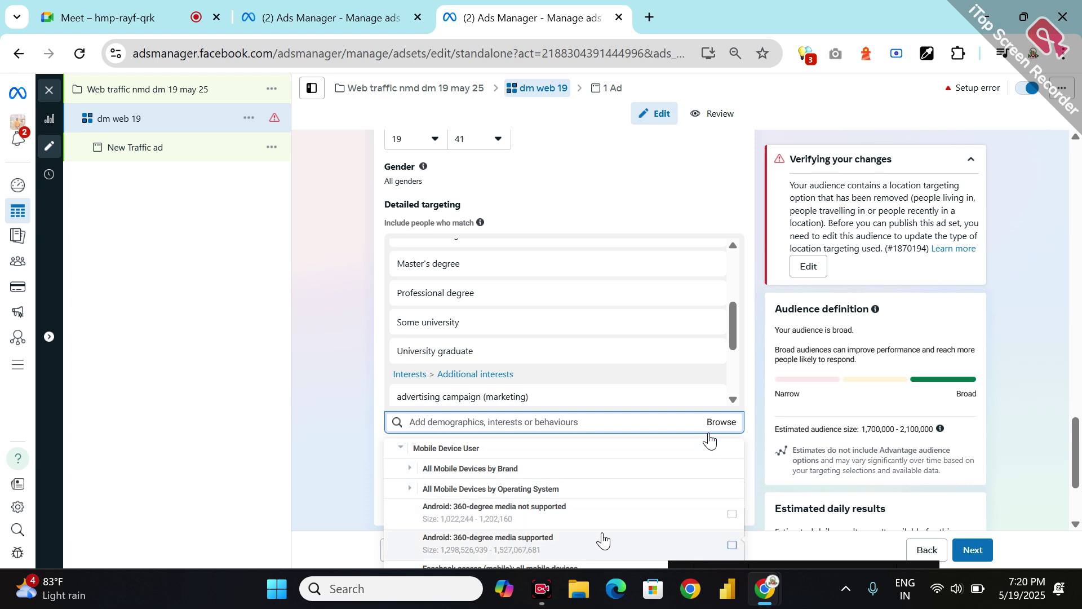
pyautogui.scroll(-2, 604, 539)
pyautogui.scroll(-3, 605, 538)
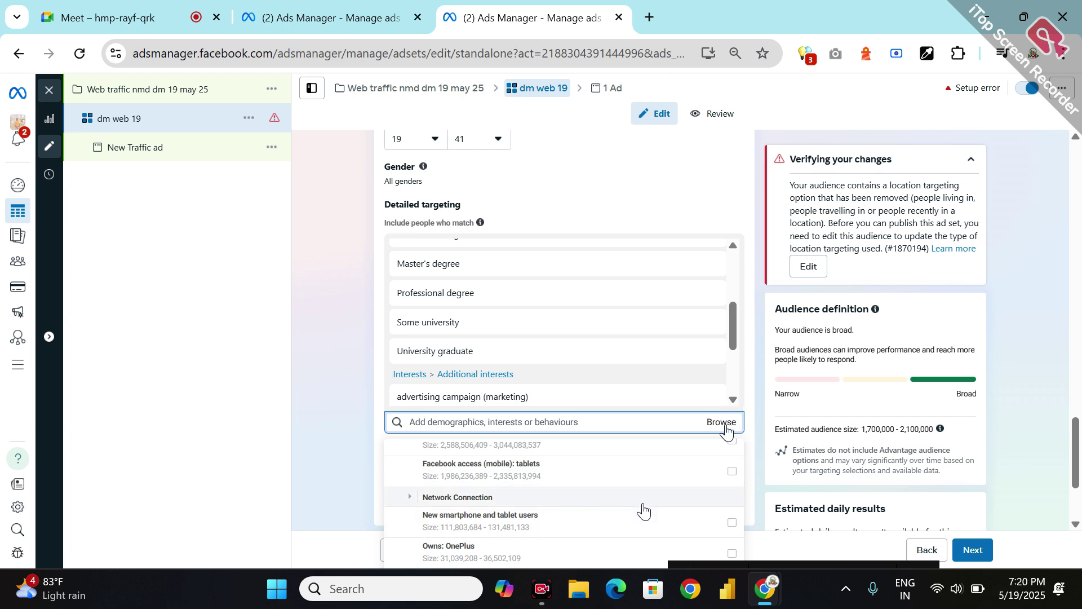
pyautogui.scroll(-2, 643, 509)
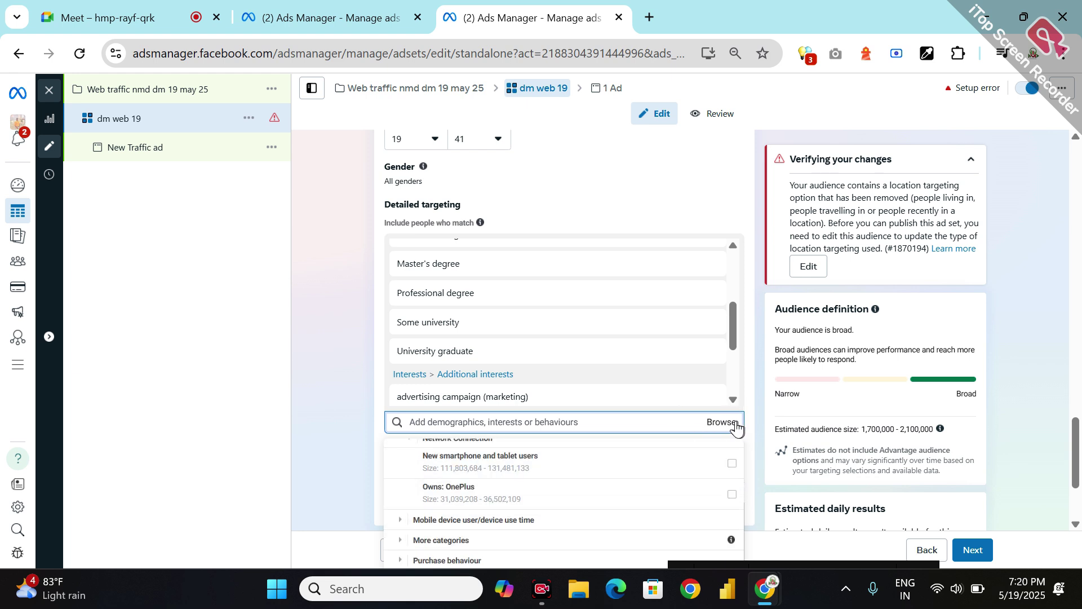
pyautogui.click(734, 400)
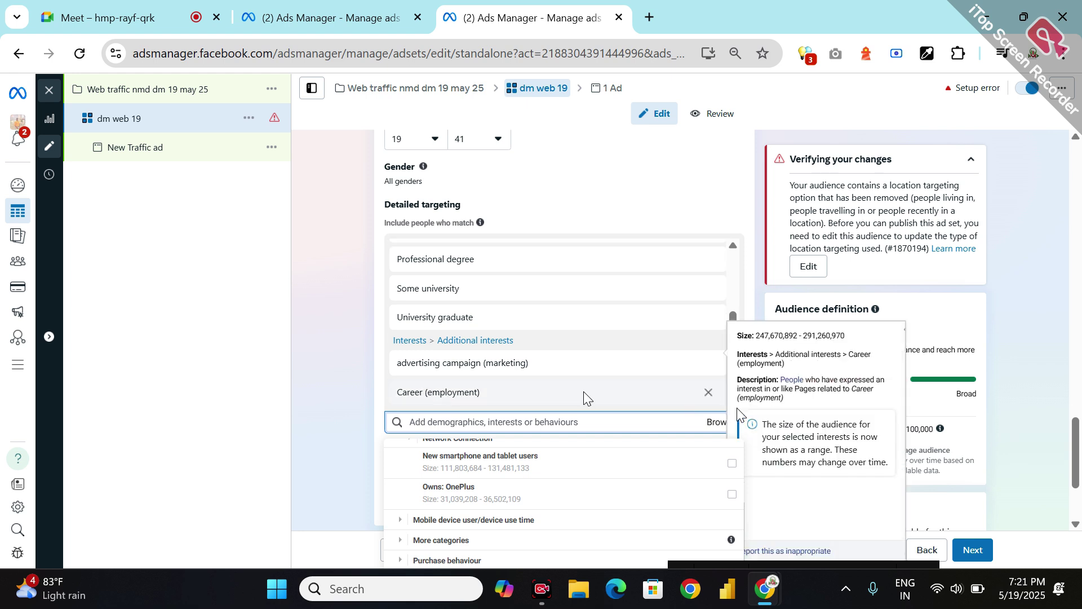
pyautogui.scroll(-1, 623, 488)
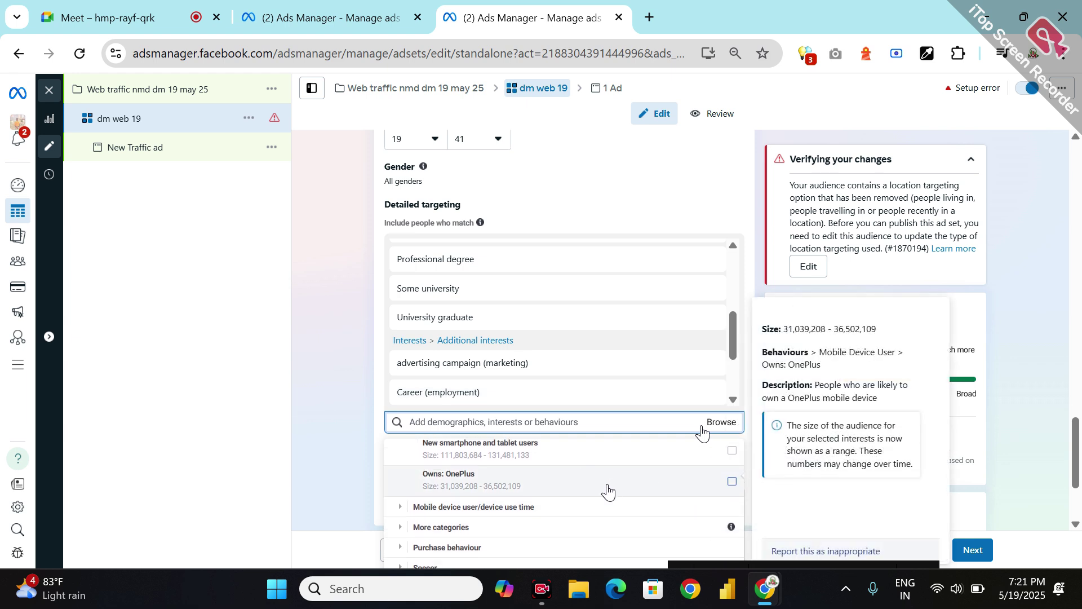
pyautogui.scroll(1, 590, 447)
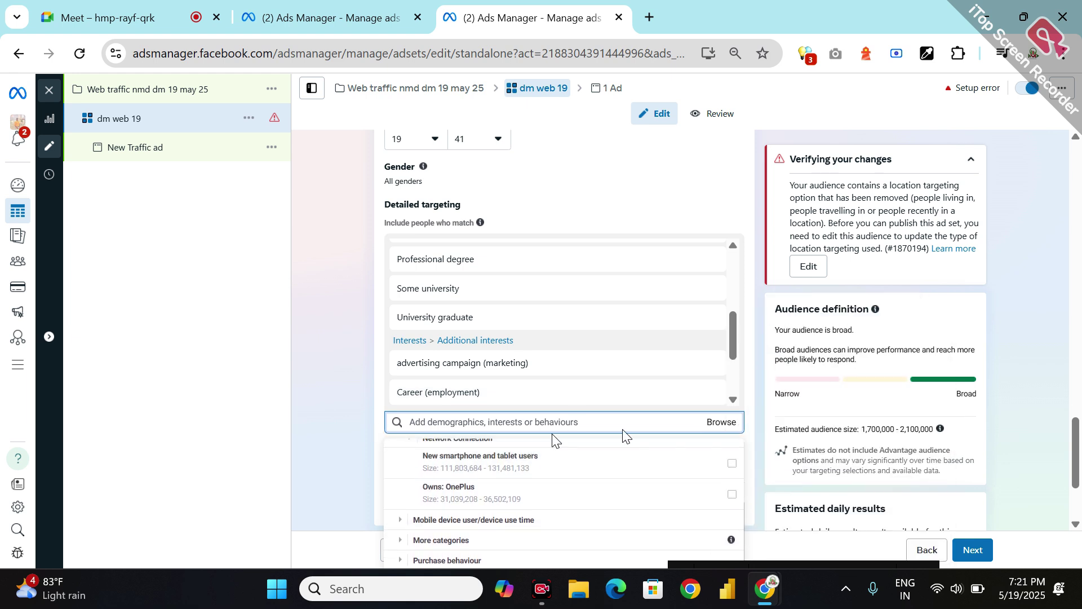
pyautogui.click(712, 432)
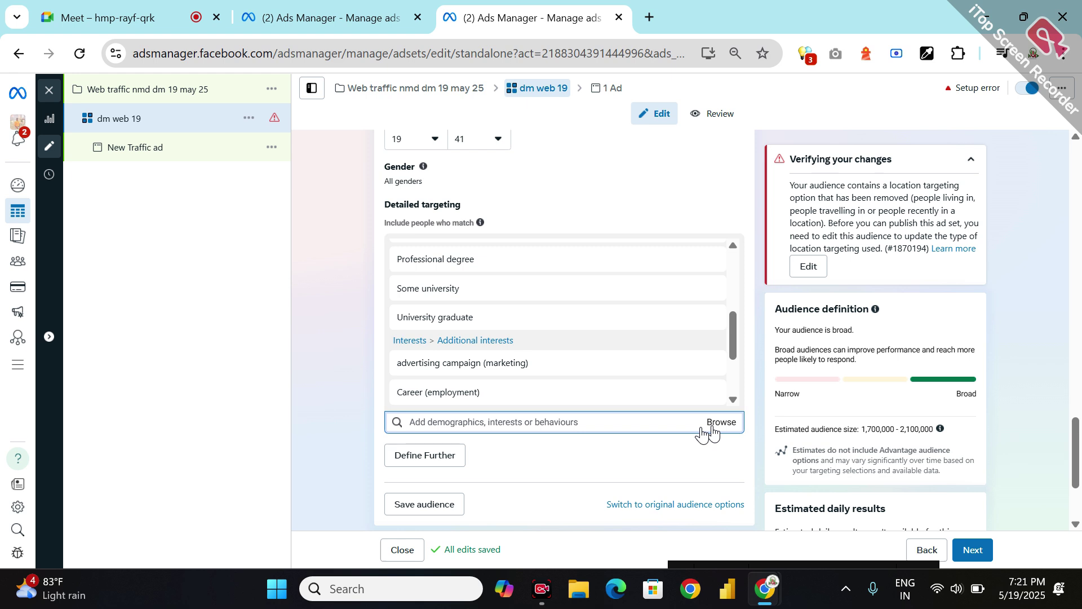
# Step: Save the ad set's audience under the name "dm nmd"
pyautogui.scroll(-3, 598, 468)
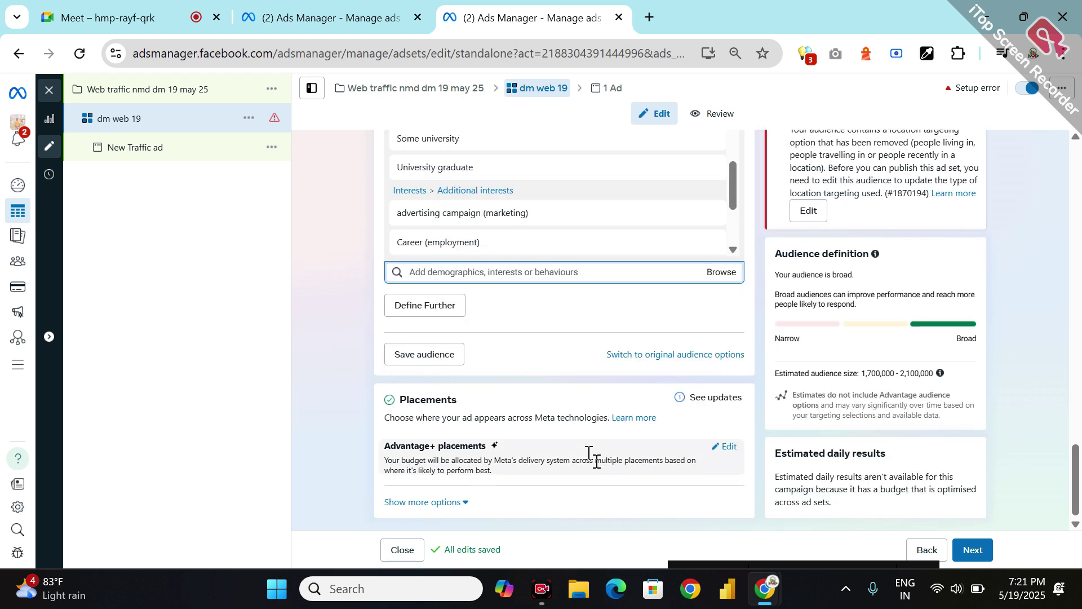
pyautogui.click(422, 355)
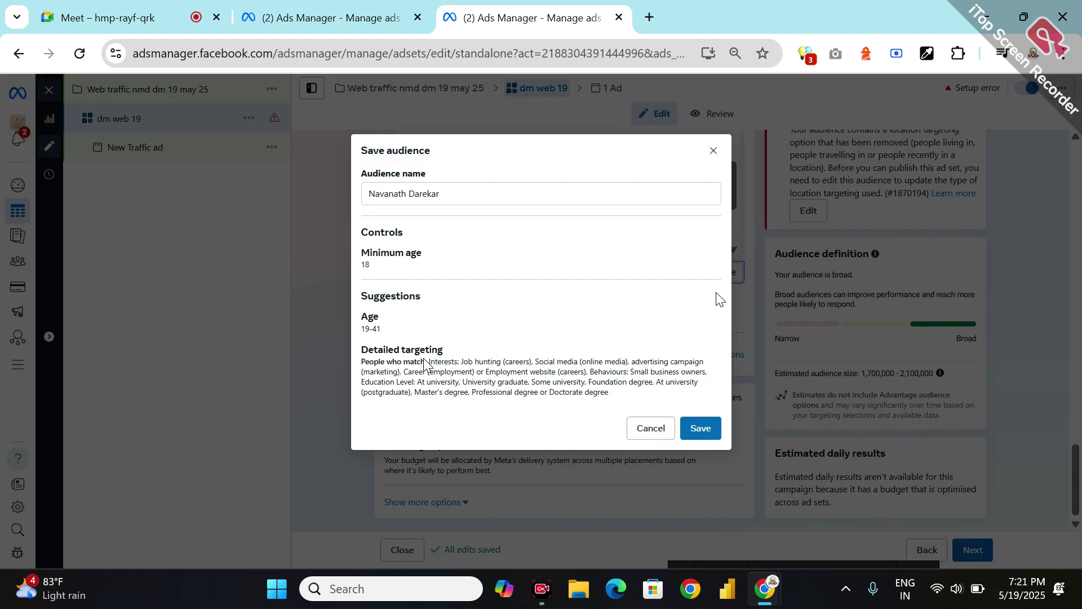
pyautogui.tripleClick(446, 192)
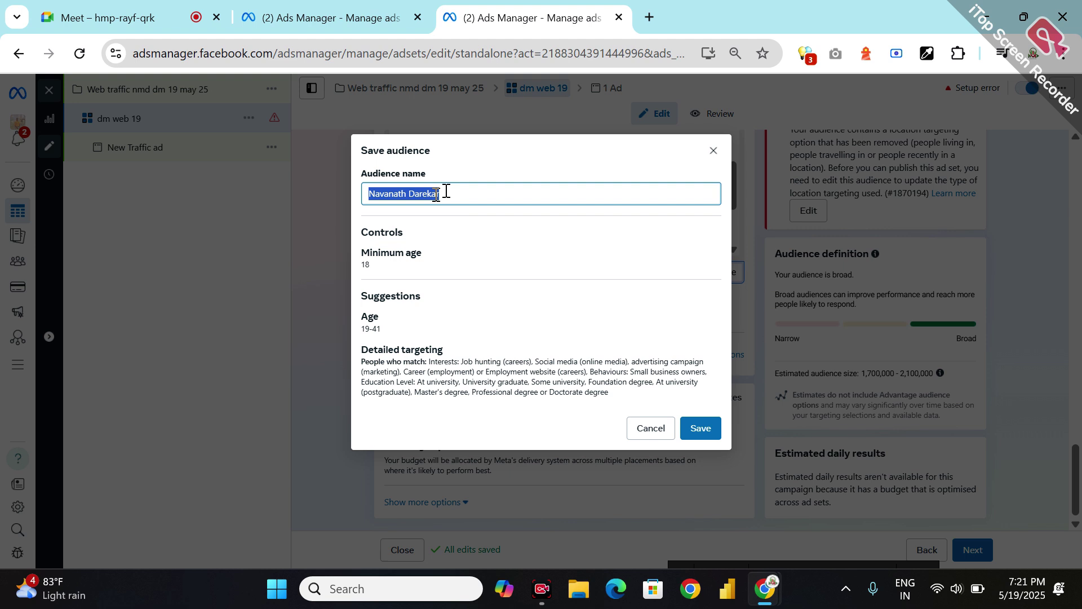
pyautogui.write('dm nmd')
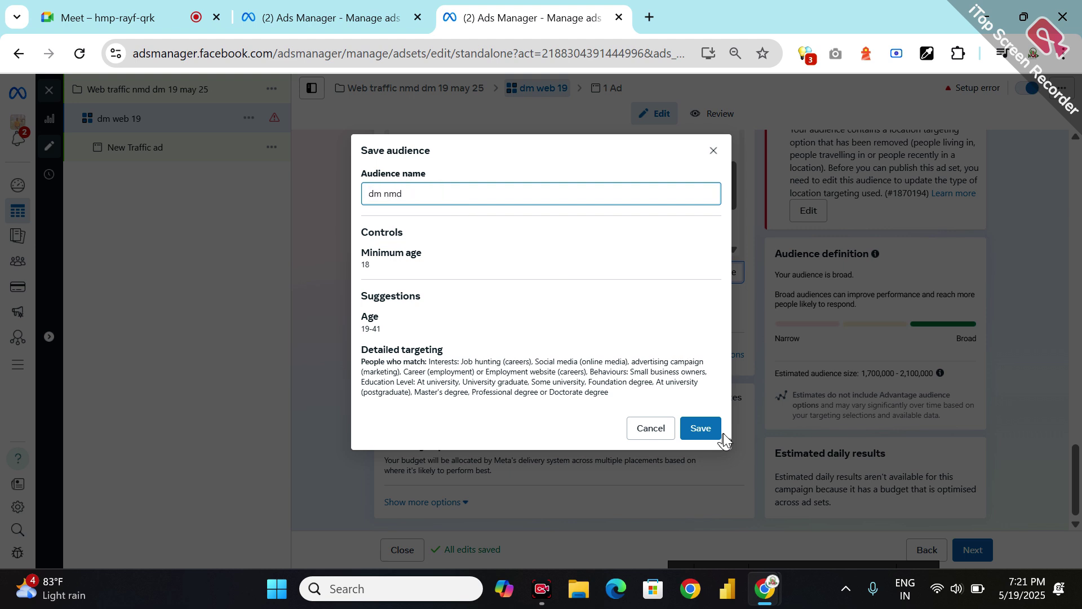
pyautogui.click(700, 429)
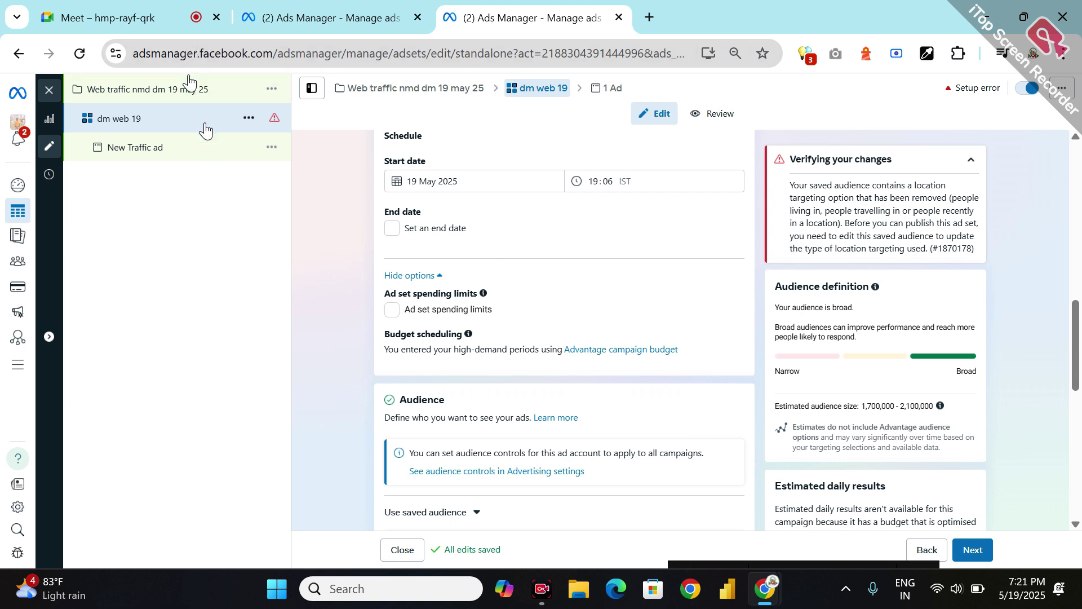
# Step: Remove the saved audience "dm nmd" from the ad set
pyautogui.scroll(-4, 581, 422)
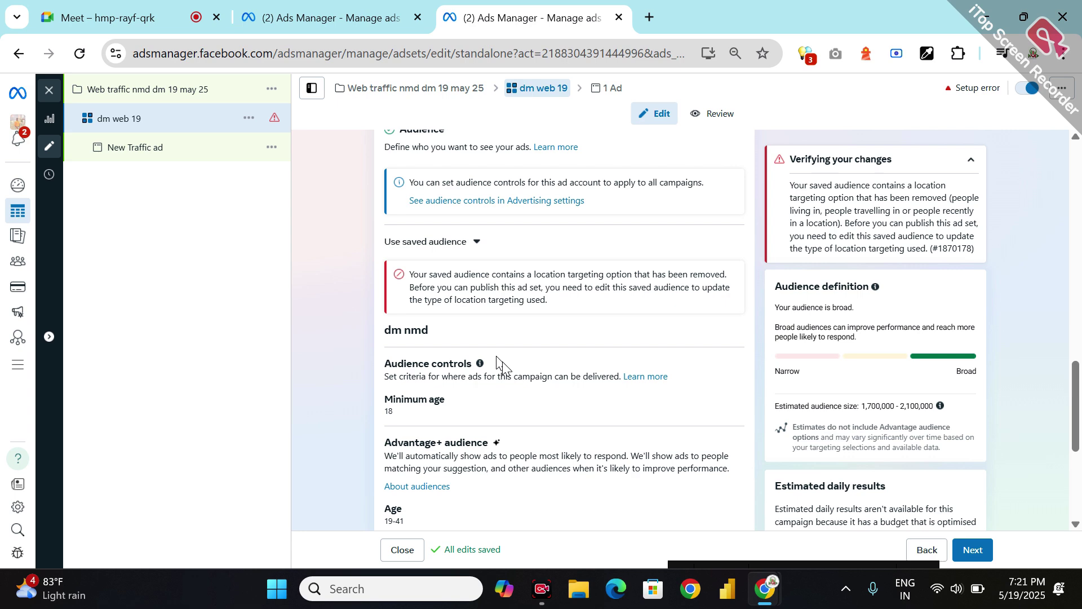
pyautogui.scroll(8, 503, 363)
pyautogui.scroll(3, 502, 363)
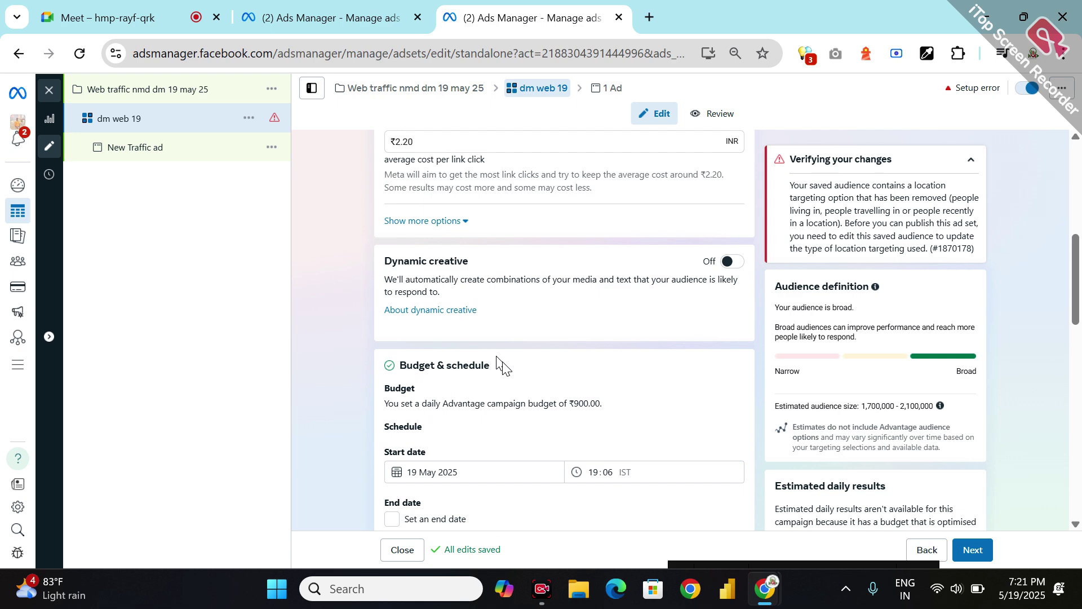
pyautogui.scroll(6, 502, 363)
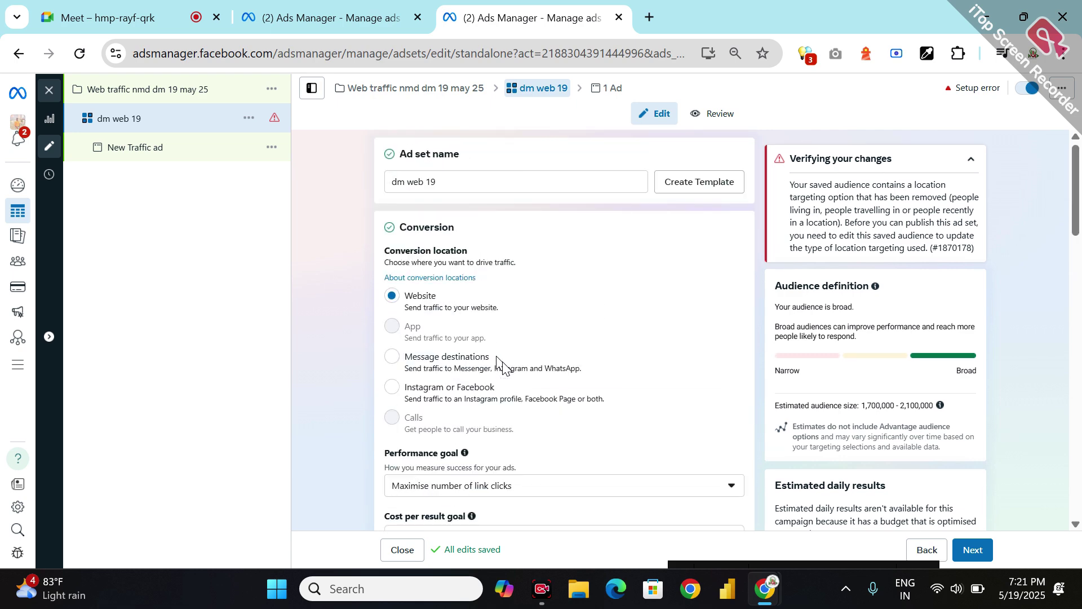
pyautogui.scroll(-15, 499, 361)
pyautogui.scroll(-2, 497, 361)
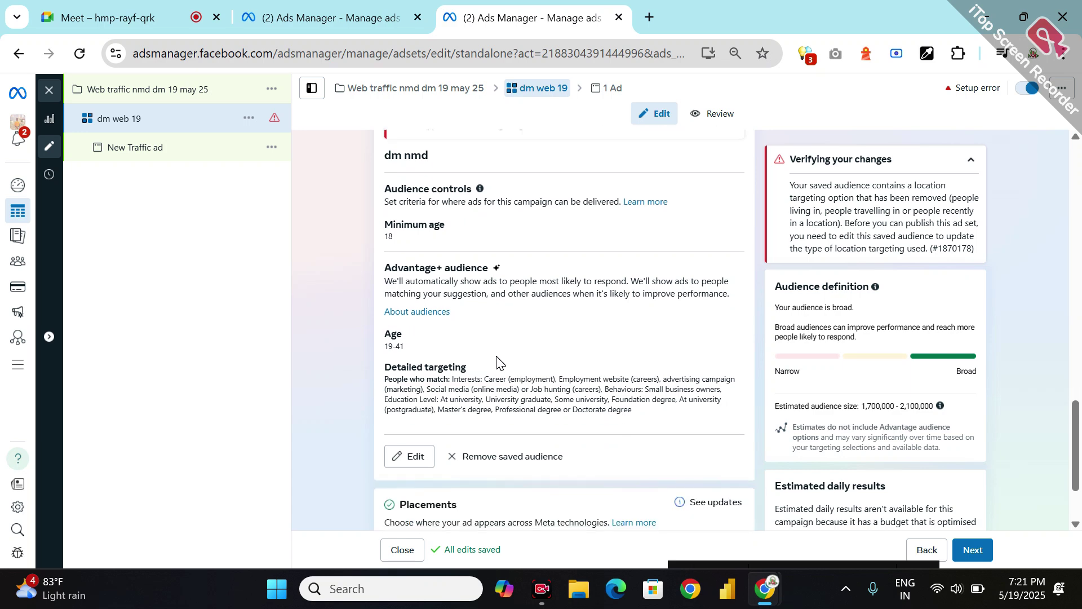
pyautogui.scroll(-2, 497, 361)
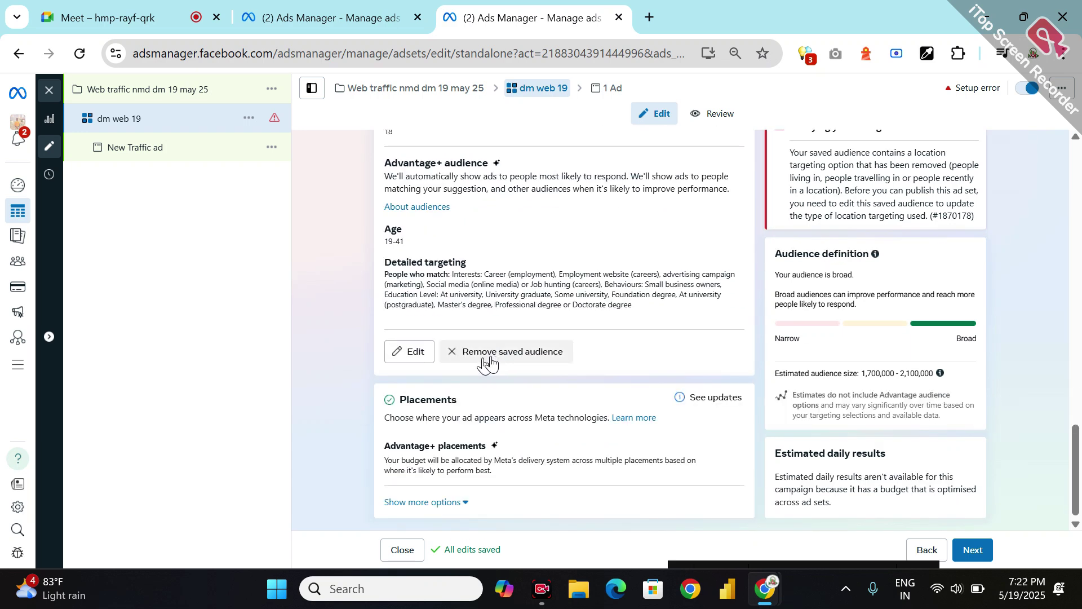
pyautogui.click(488, 361)
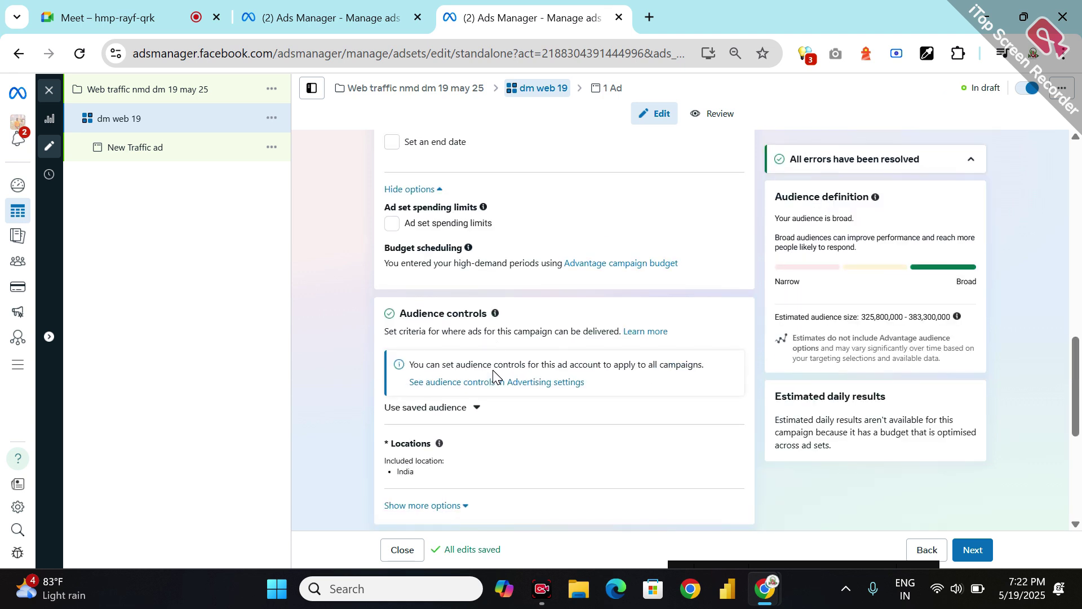
# Step: Open the ad set's placement settings for editing and select Manual placements
pyautogui.scroll(6, 493, 374)
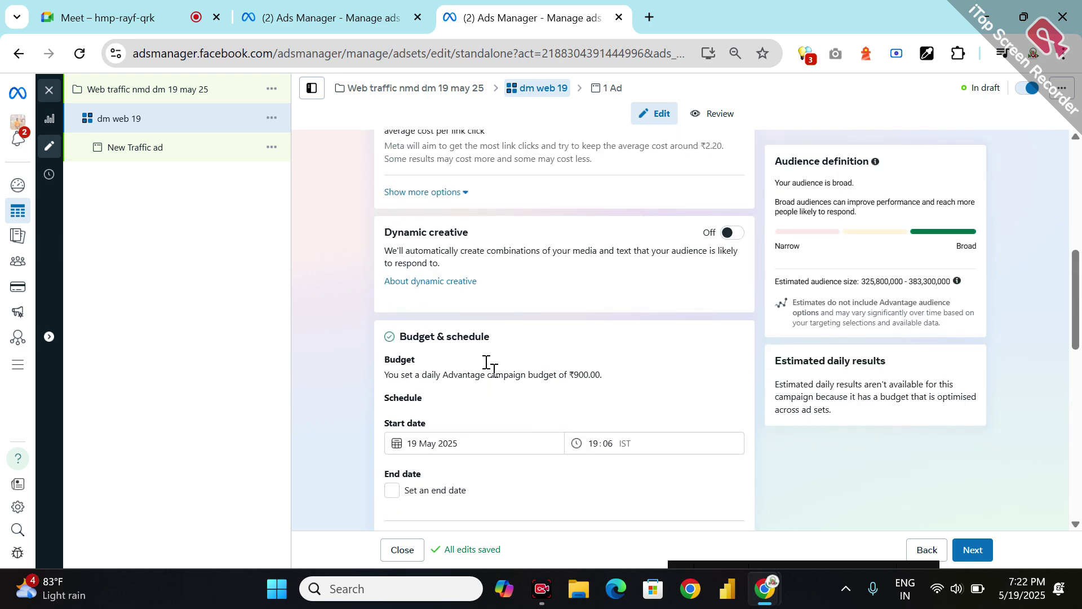
pyautogui.scroll(-3, 487, 367)
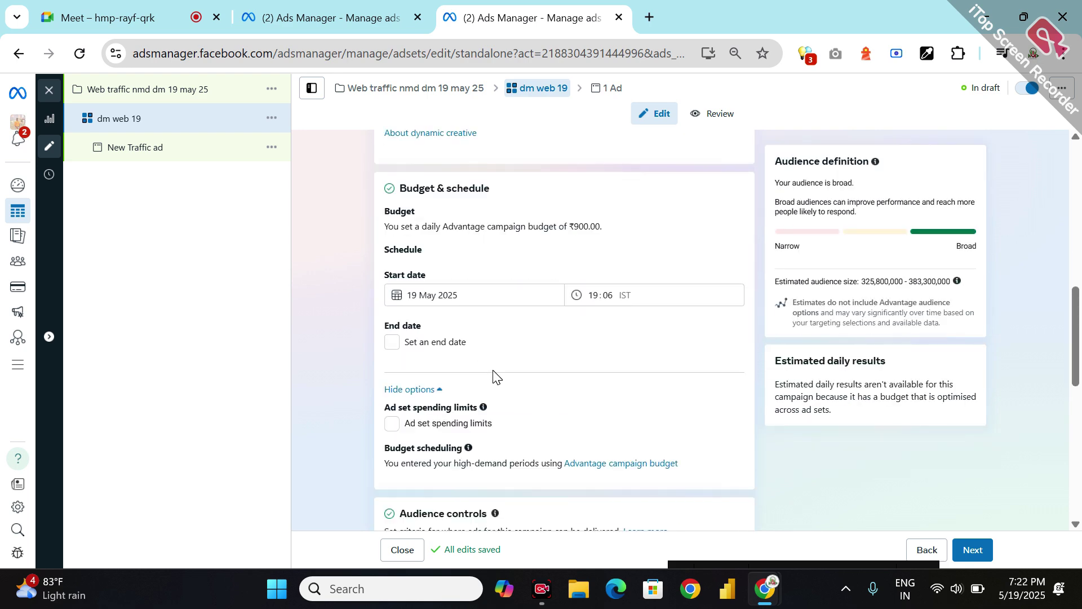
pyautogui.scroll(-3, 494, 374)
pyautogui.scroll(-5, 493, 375)
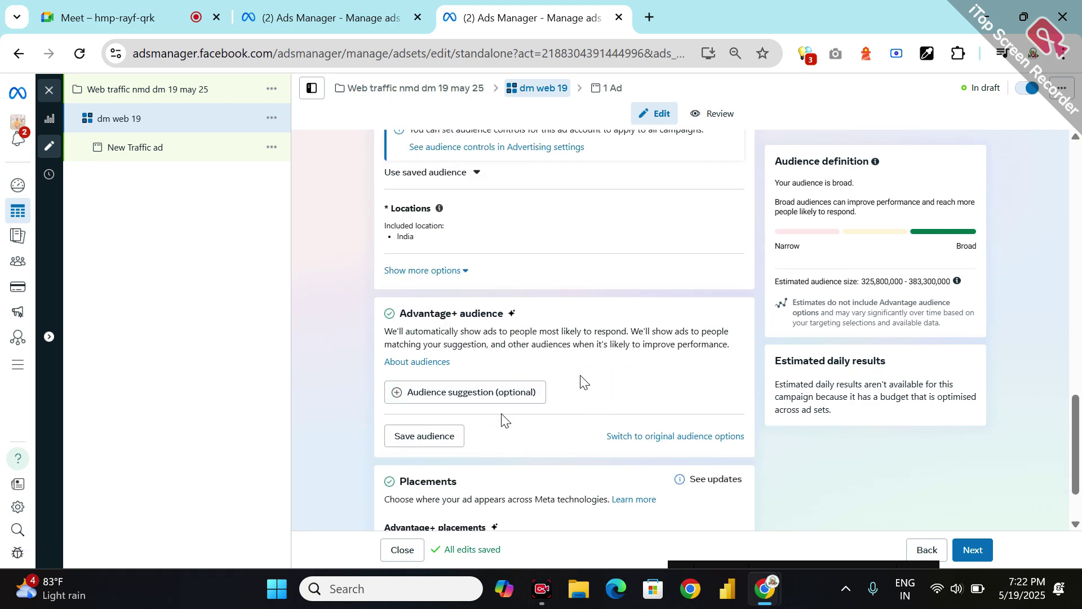
pyautogui.scroll(-1, 504, 420)
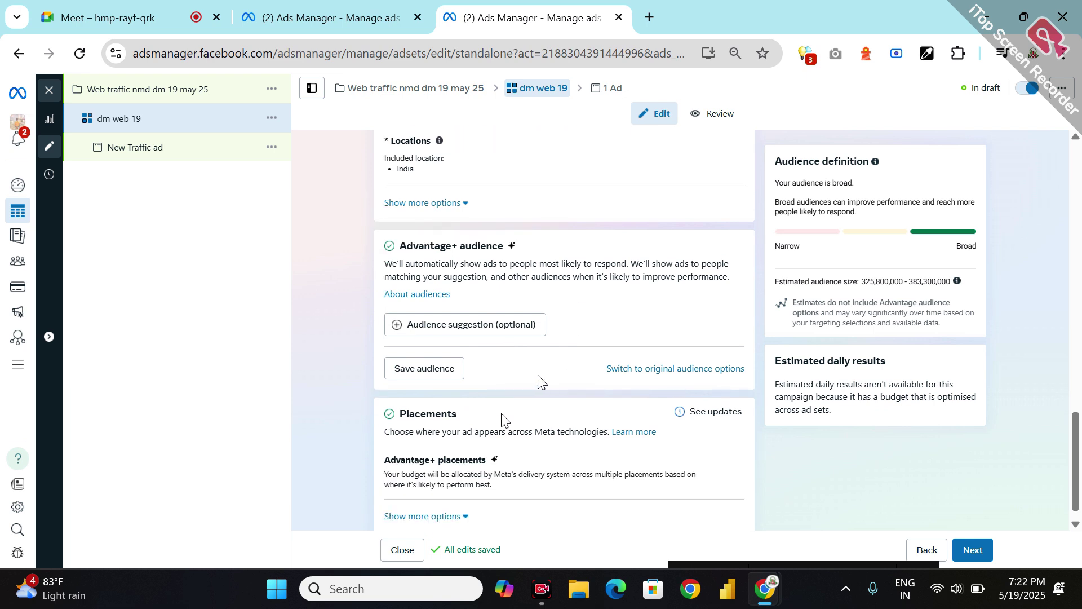
pyautogui.scroll(-1, 538, 374)
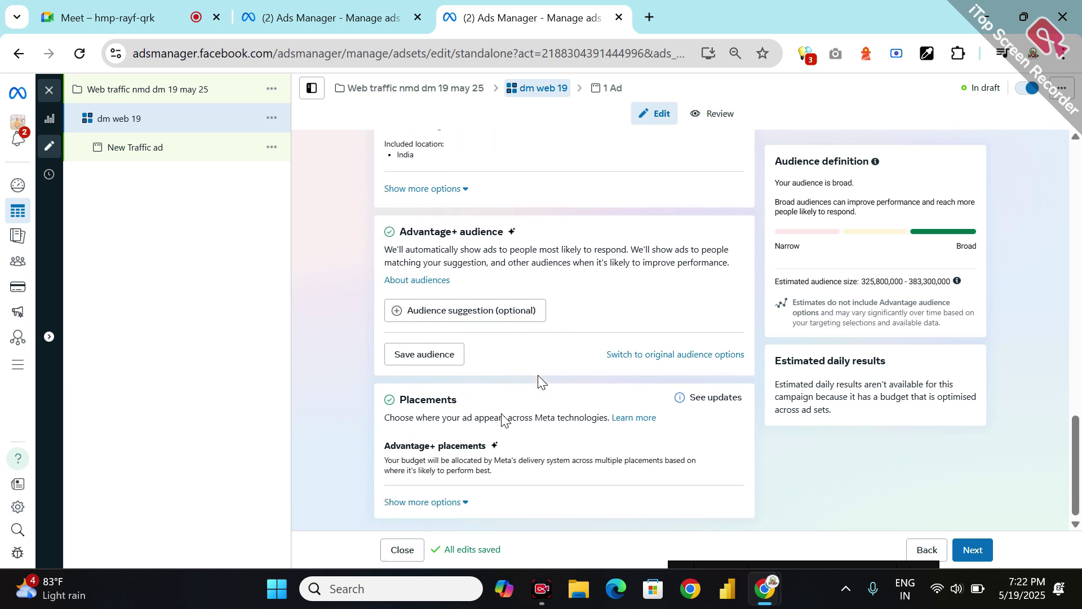
pyautogui.click(727, 446)
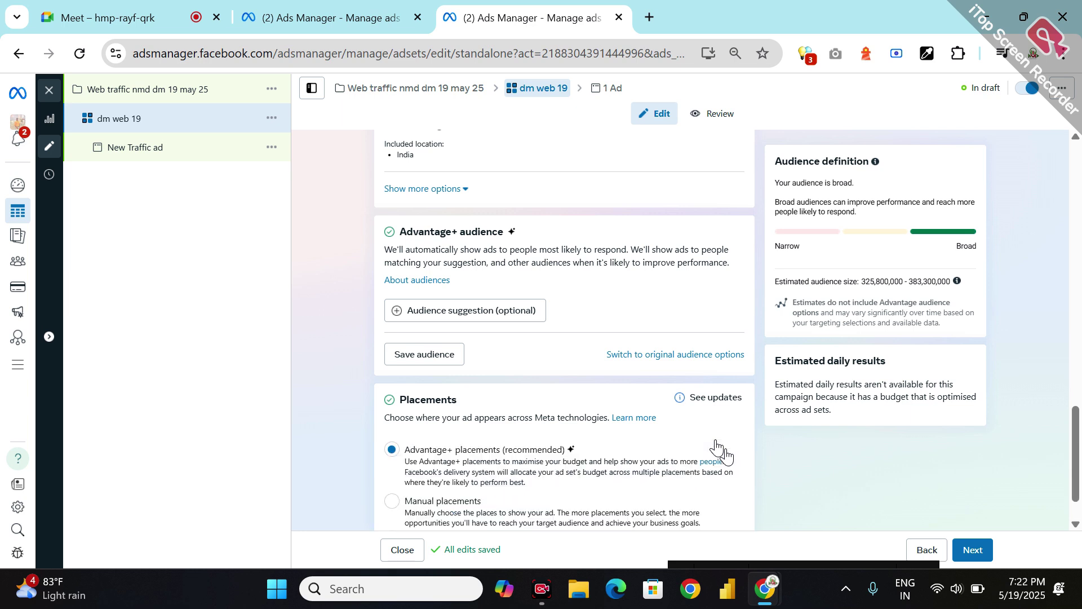
pyautogui.scroll(-1, 504, 499)
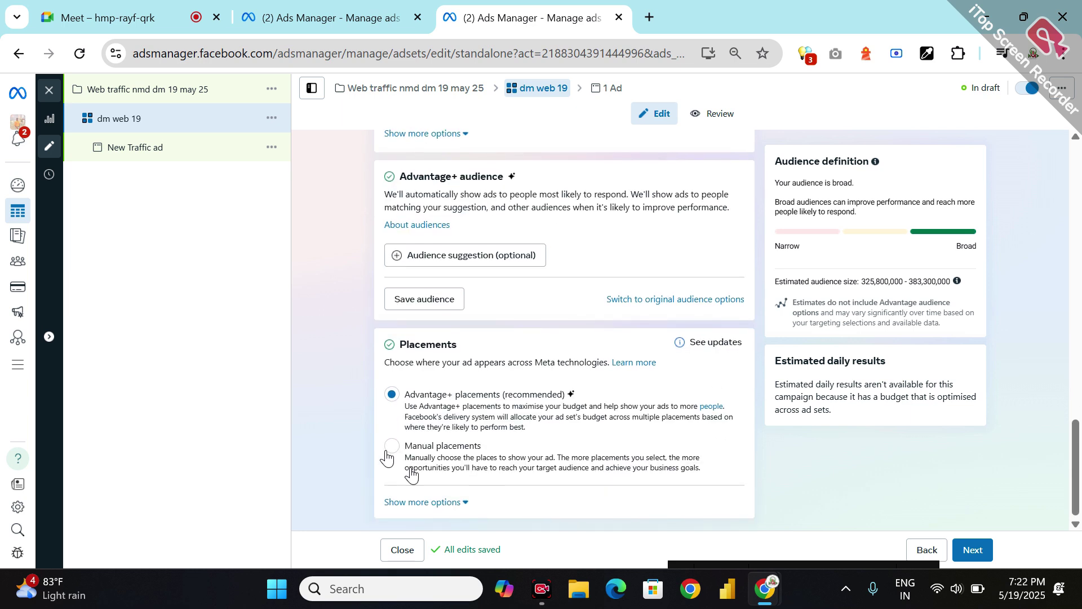
pyautogui.click(392, 447)
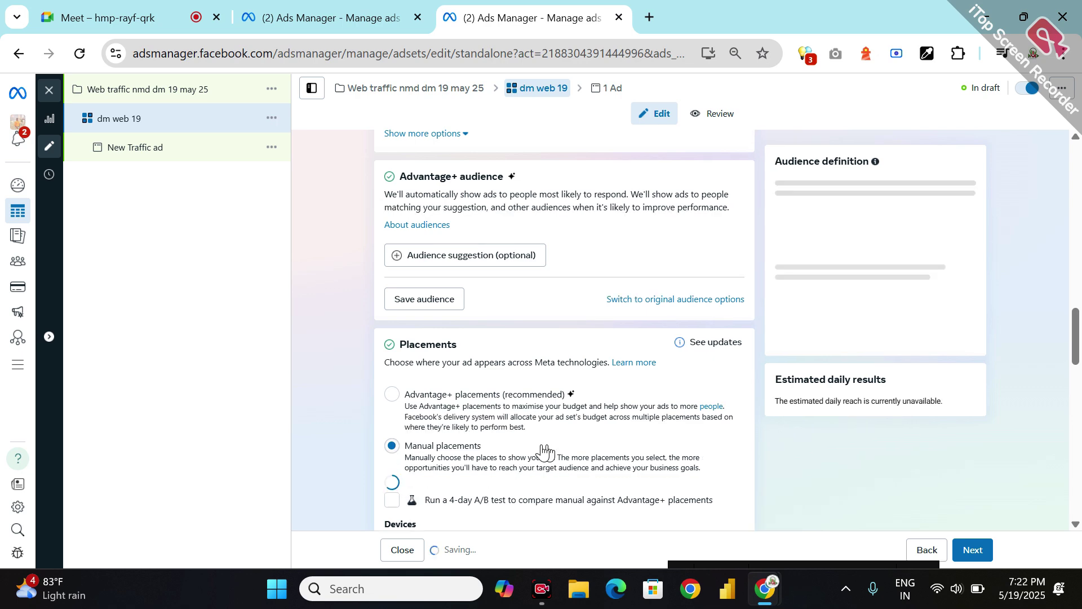
# Step: Apply the recommended Advantage+ placements and switch back to Manual placements
pyautogui.scroll(-2, 543, 451)
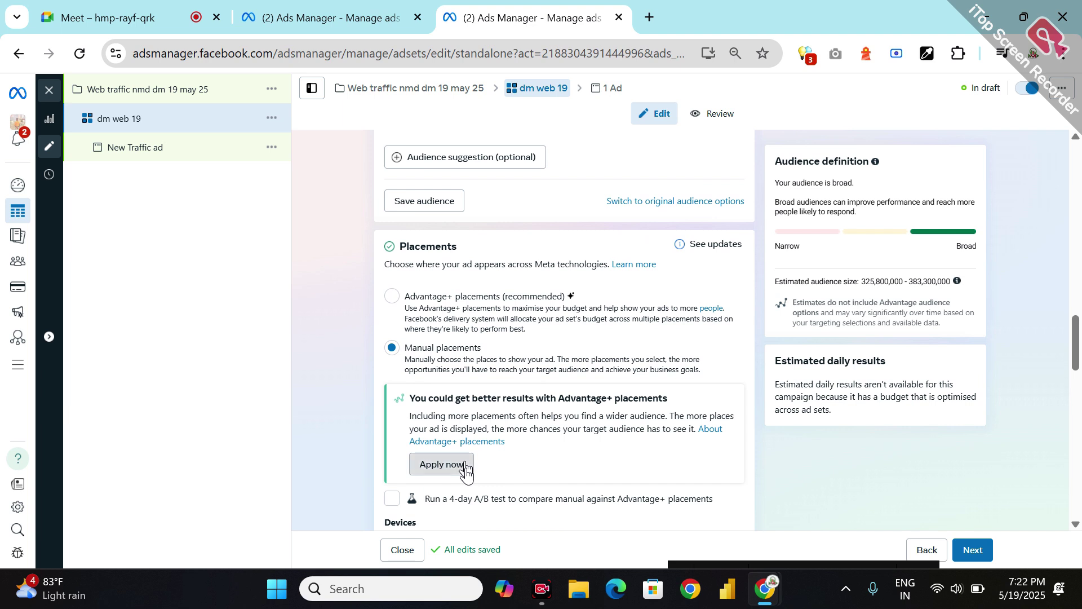
pyautogui.click(442, 464)
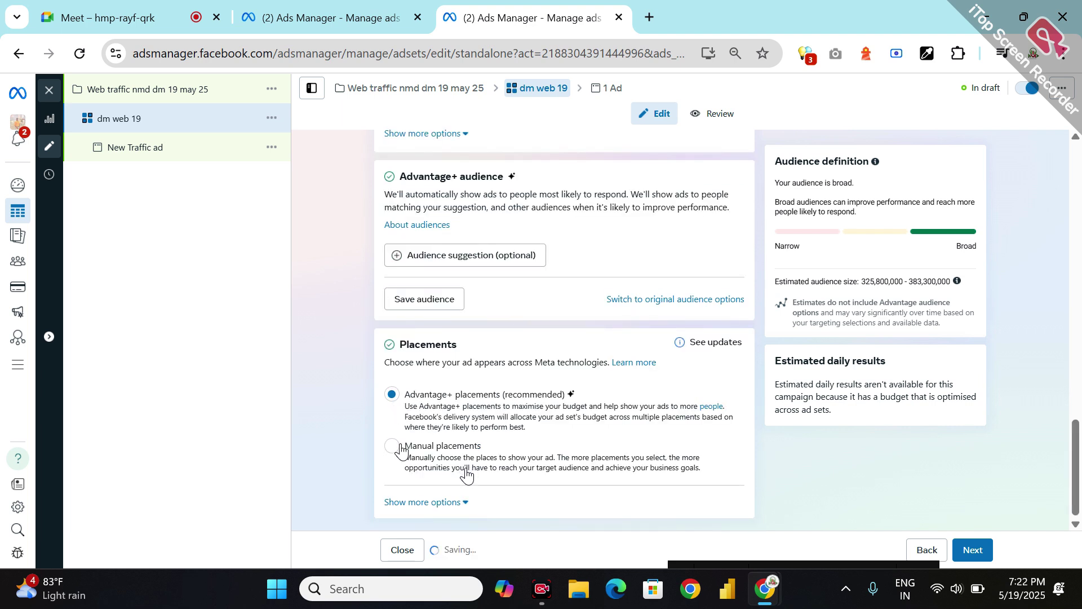
pyautogui.click(400, 448)
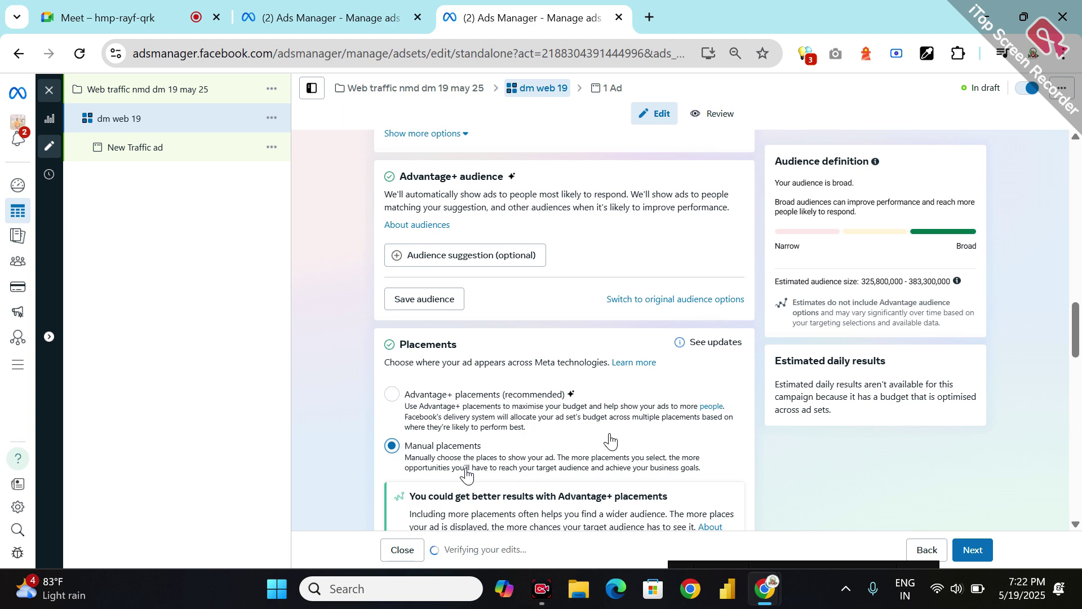
# Step: Exclude the Facebook and Audience Network platforms from the manual placements
pyautogui.scroll(-3, 541, 441)
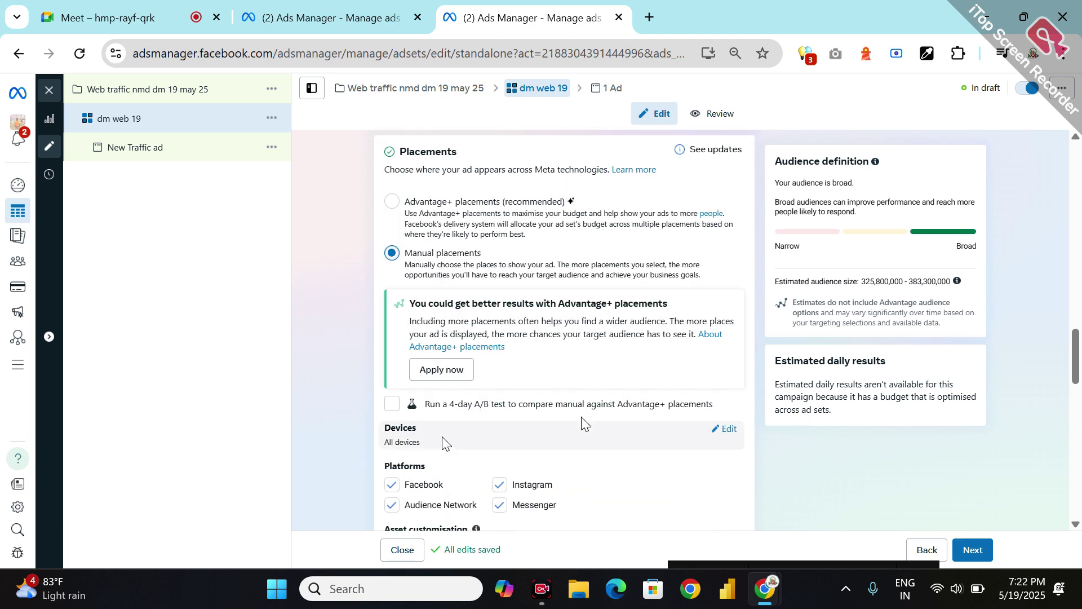
pyautogui.click(392, 492)
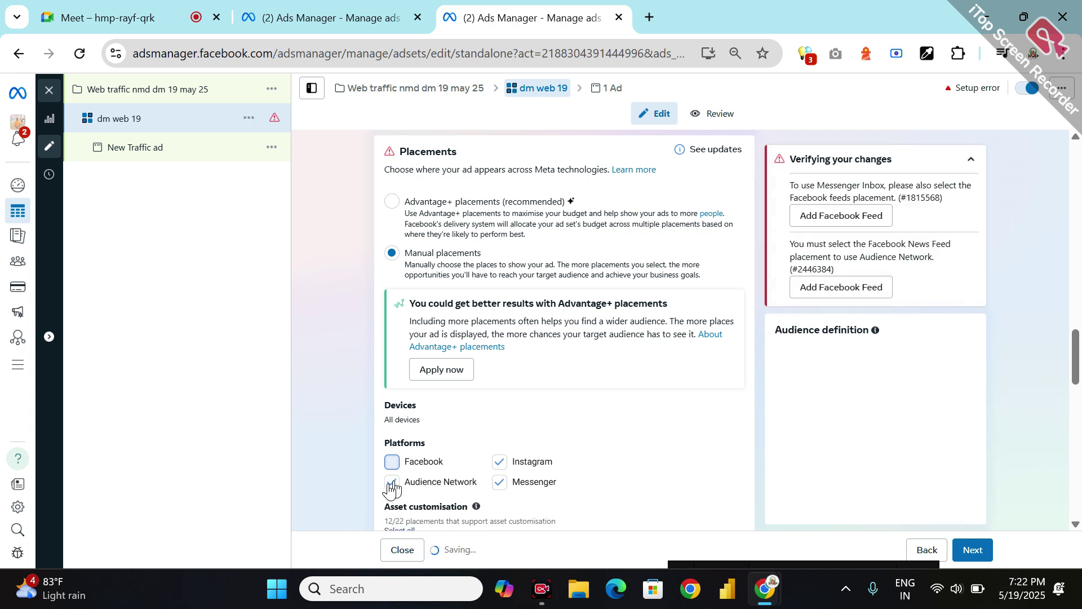
pyautogui.scroll(-1, 428, 490)
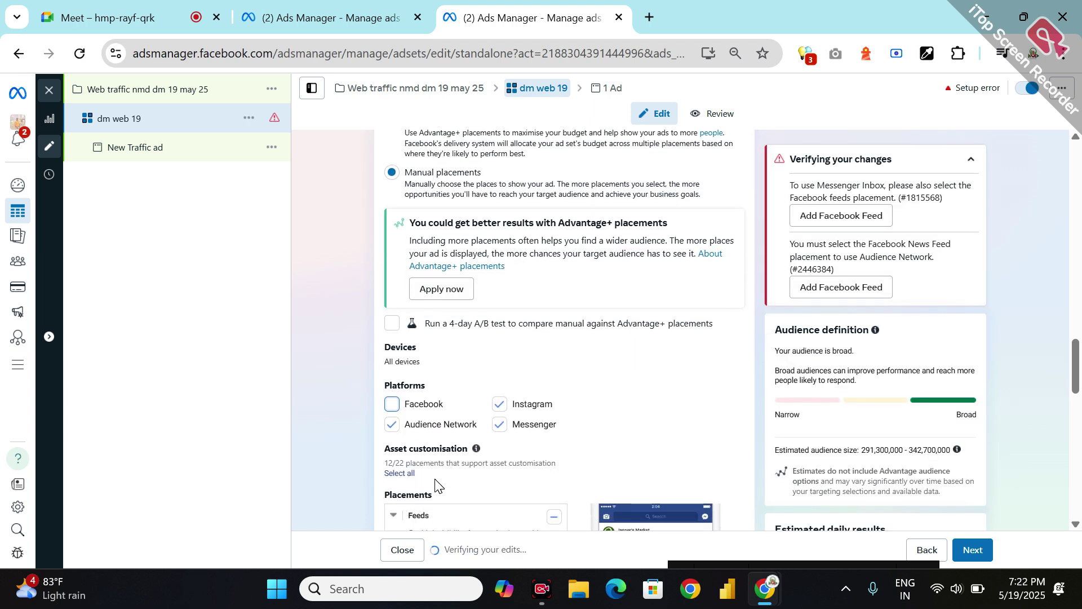
pyautogui.click(389, 428)
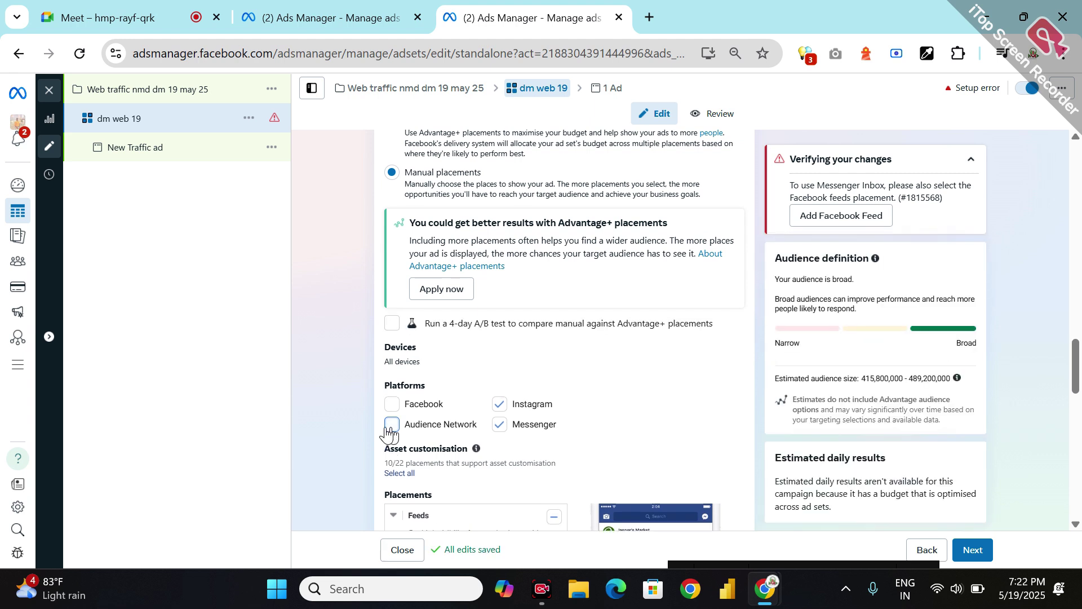
# Step: Exclude the Messenger platform from the manual placements, and clear and reselect the Instagram Feed placement
pyautogui.click(500, 425)
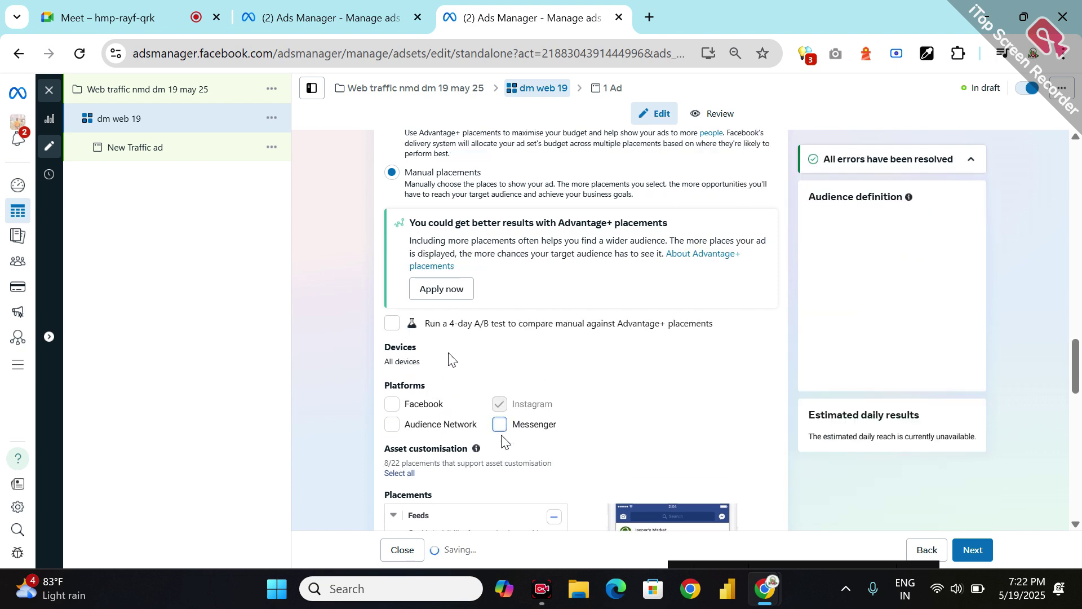
pyautogui.scroll(-3, 556, 354)
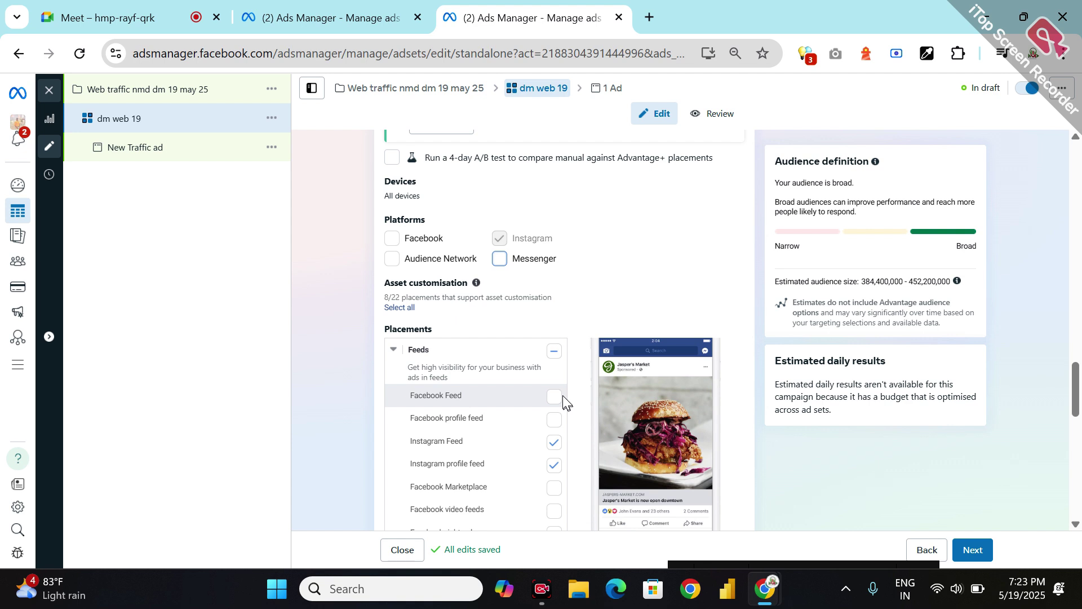
pyautogui.click(554, 442)
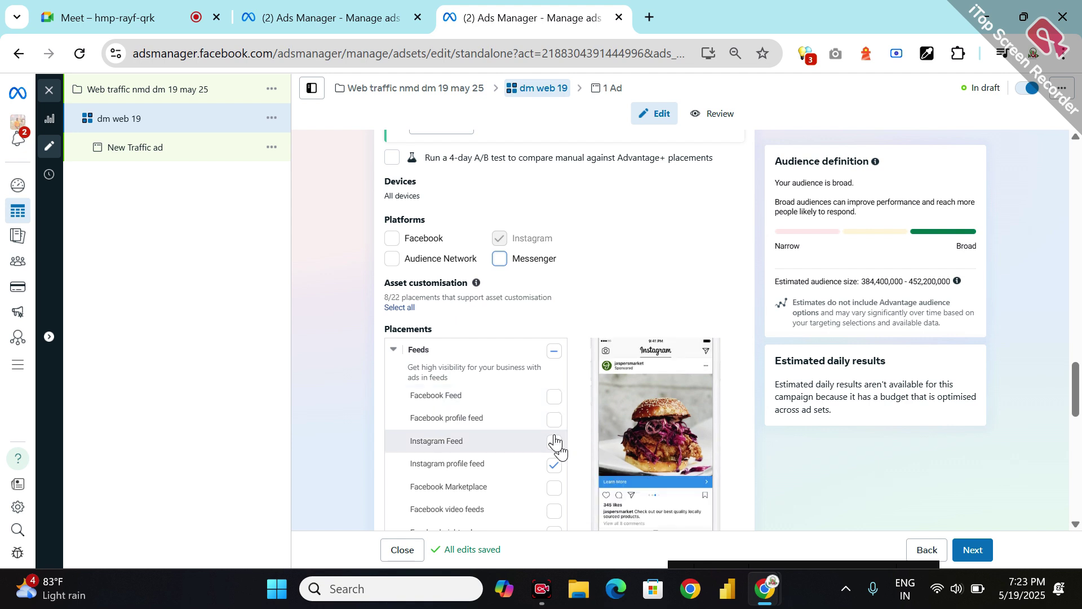
pyautogui.click(555, 442)
# Step: Review which manual placements are selected in each category, from Feeds and Stories and Reels down to Apps and sites
pyautogui.scroll(-1, 557, 496)
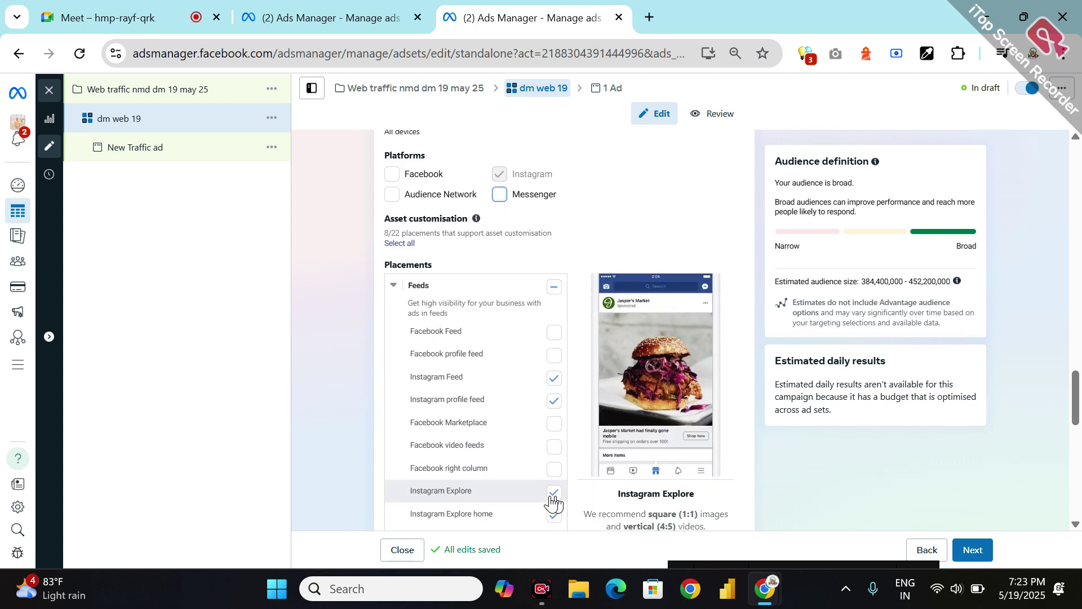
pyautogui.scroll(-2, 549, 496)
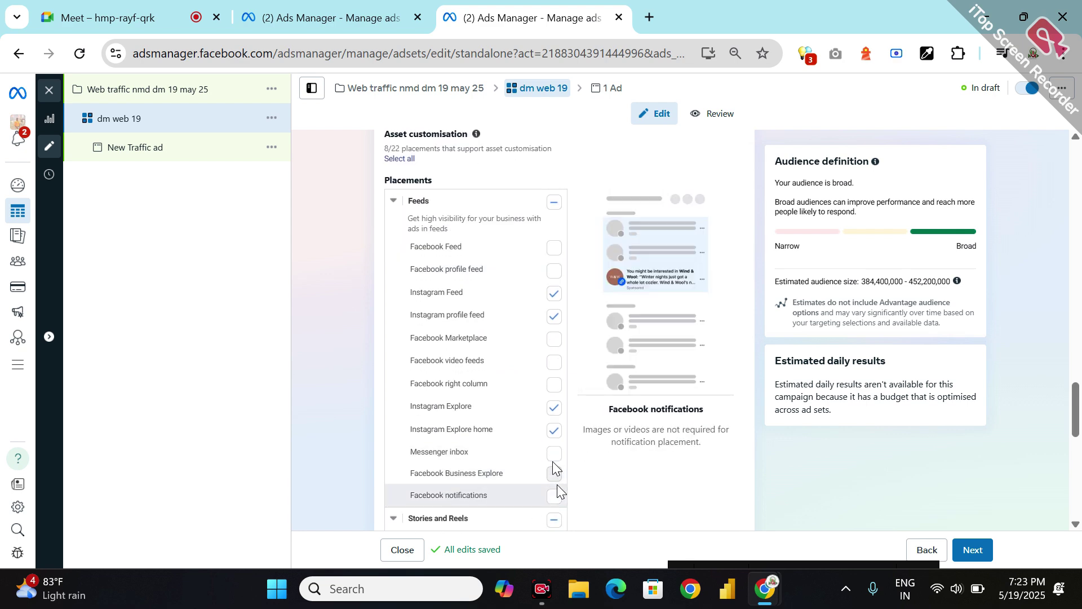
pyautogui.scroll(-2, 556, 476)
pyautogui.scroll(-1, 556, 485)
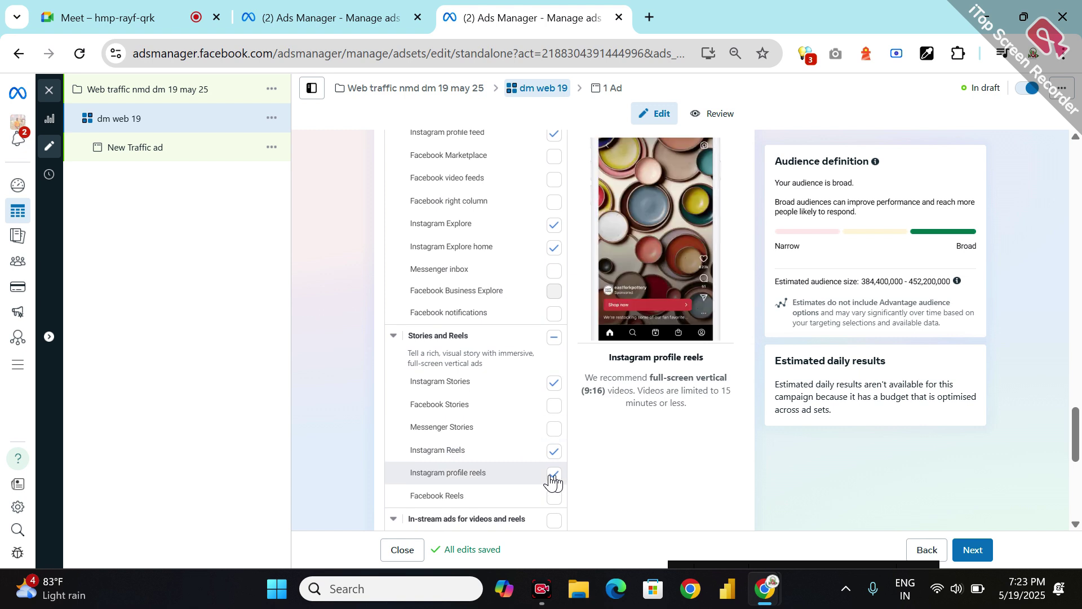
pyautogui.scroll(-2, 553, 438)
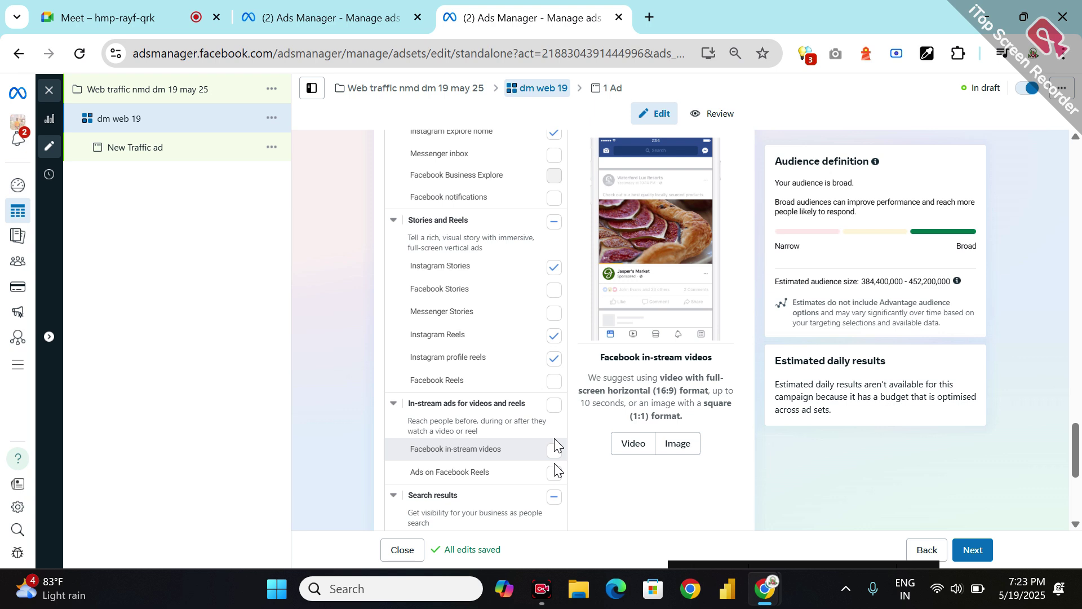
pyautogui.scroll(-3, 553, 445)
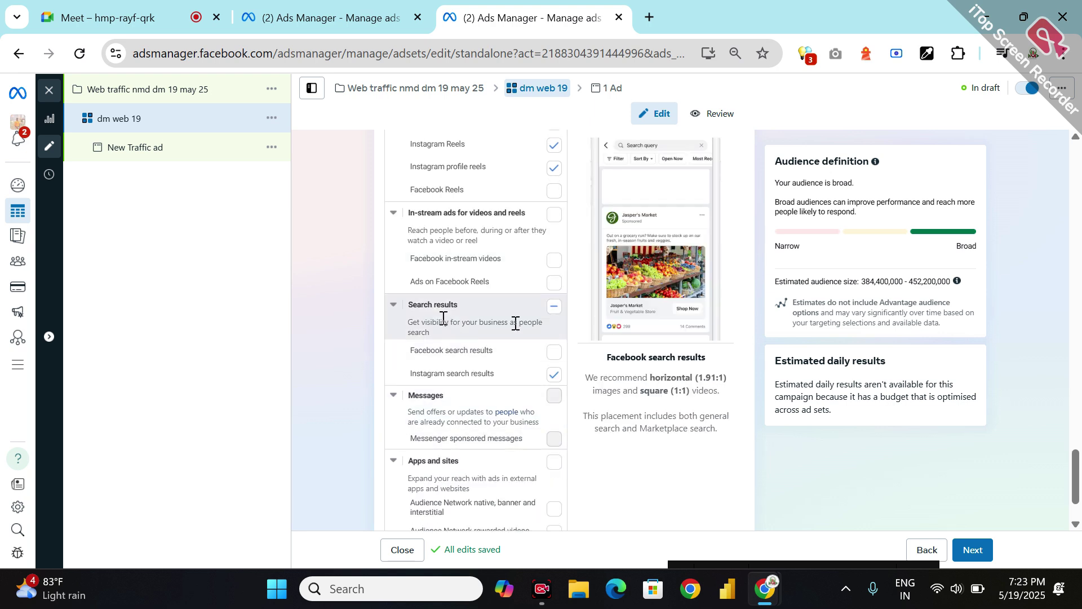
pyautogui.scroll(-2, 555, 451)
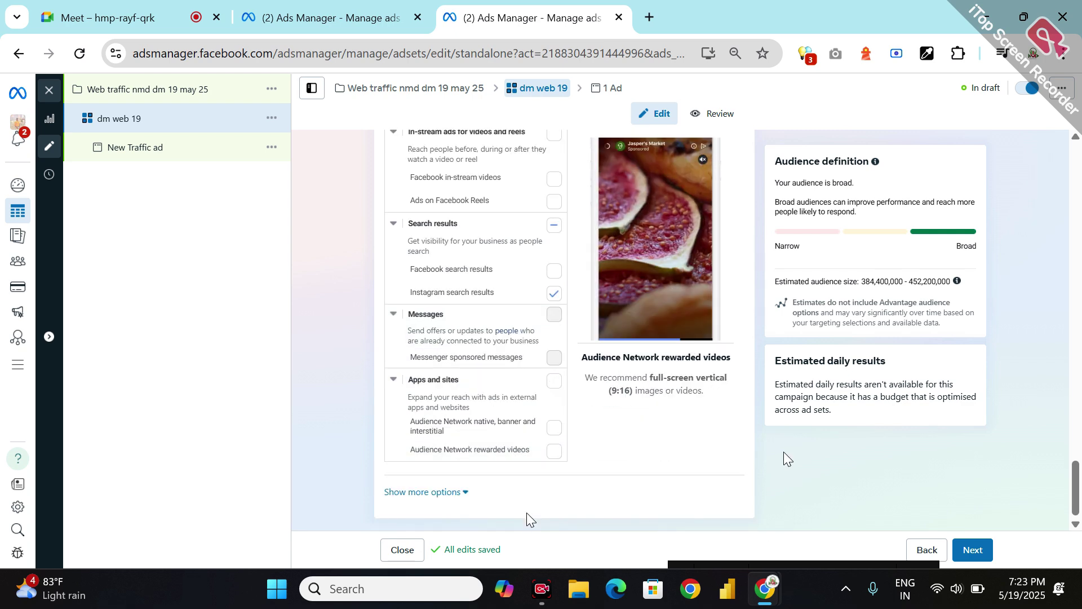
pyautogui.scroll(2, 784, 457)
pyautogui.scroll(5, 528, 516)
pyautogui.scroll(3, 783, 452)
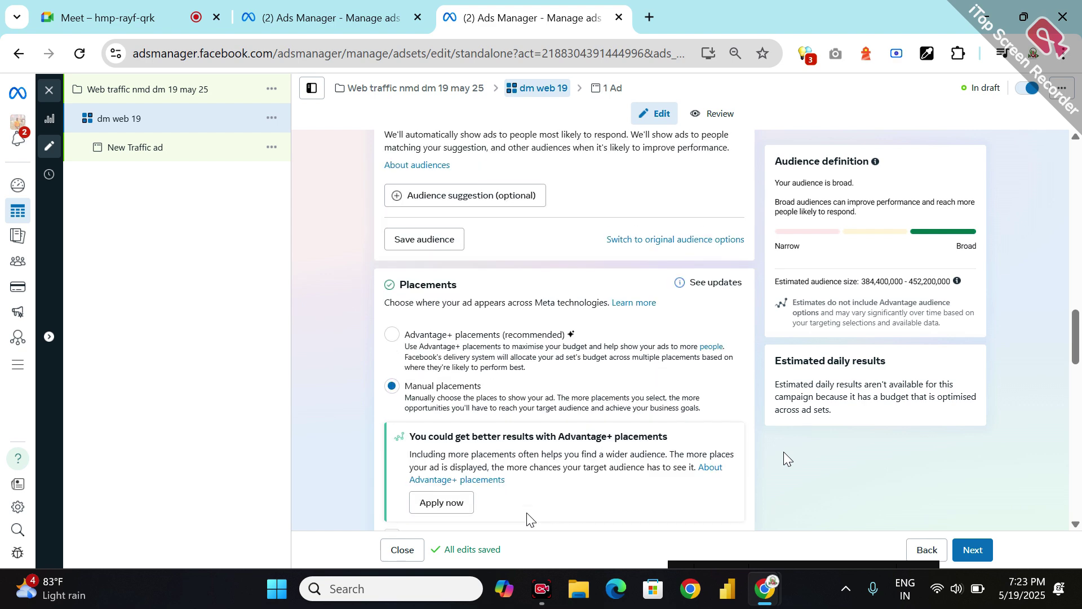
pyautogui.scroll(-7, 783, 451)
pyautogui.scroll(-10, 783, 452)
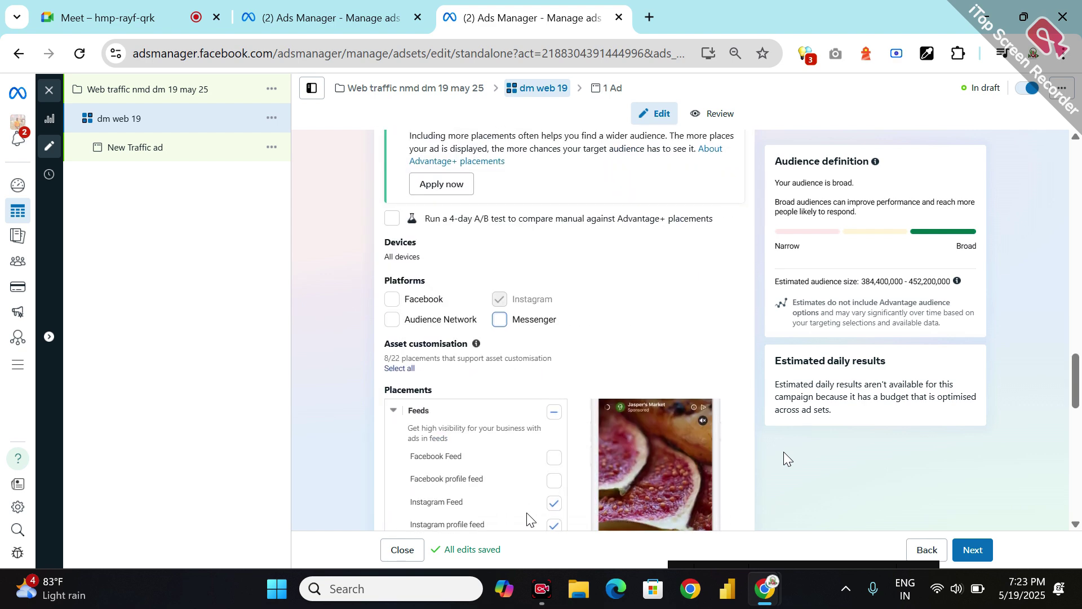
pyautogui.scroll(-4, 783, 452)
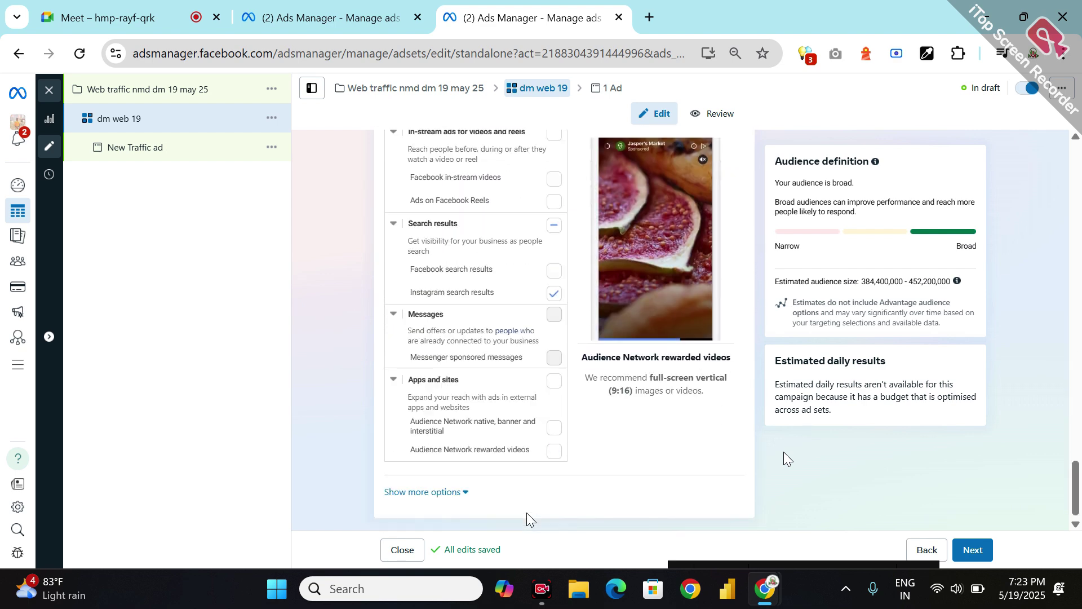
# Step: Continue to the ad level and rename the ad as nmd dm web
pyautogui.click(974, 550)
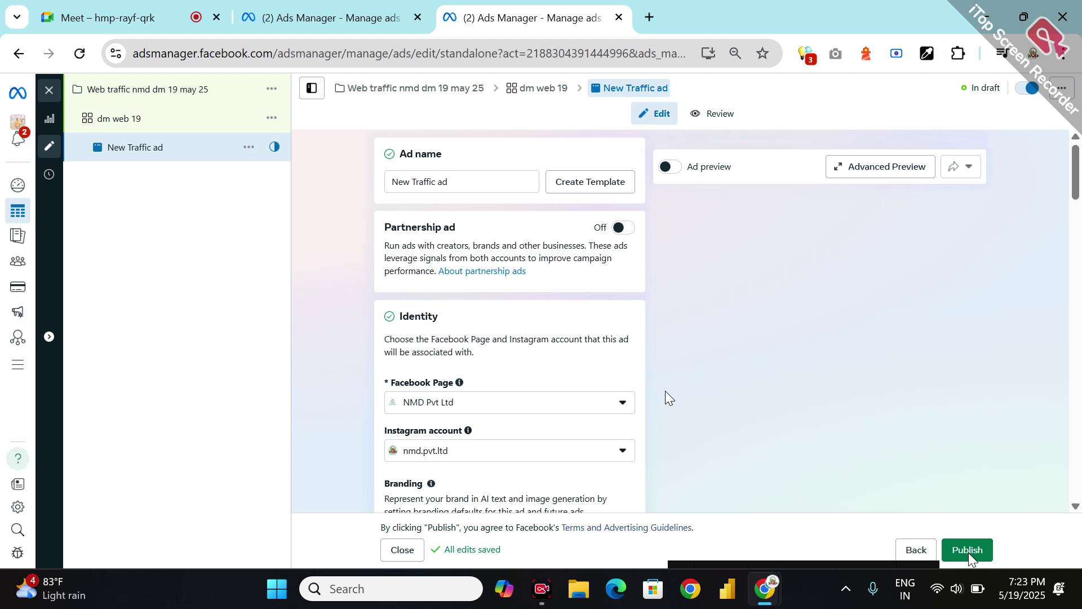
pyautogui.tripleClick(458, 178)
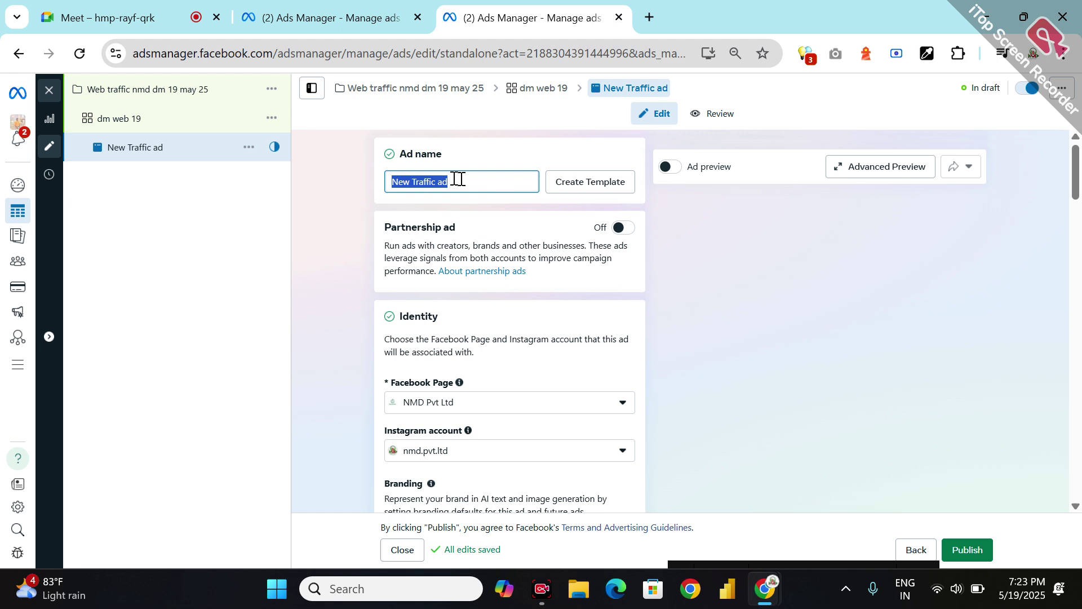
pyautogui.write('nmd dm web')
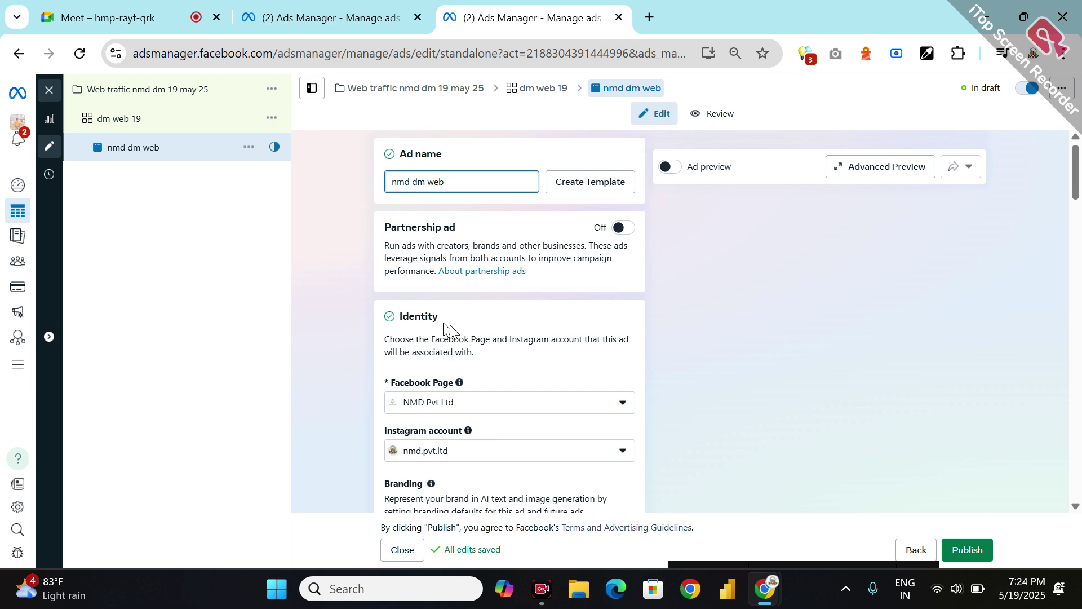
# Step: Check the Facebook Pages available for the ad's identity and its Instagram account choice, keeping the current selections
pyautogui.click(624, 403)
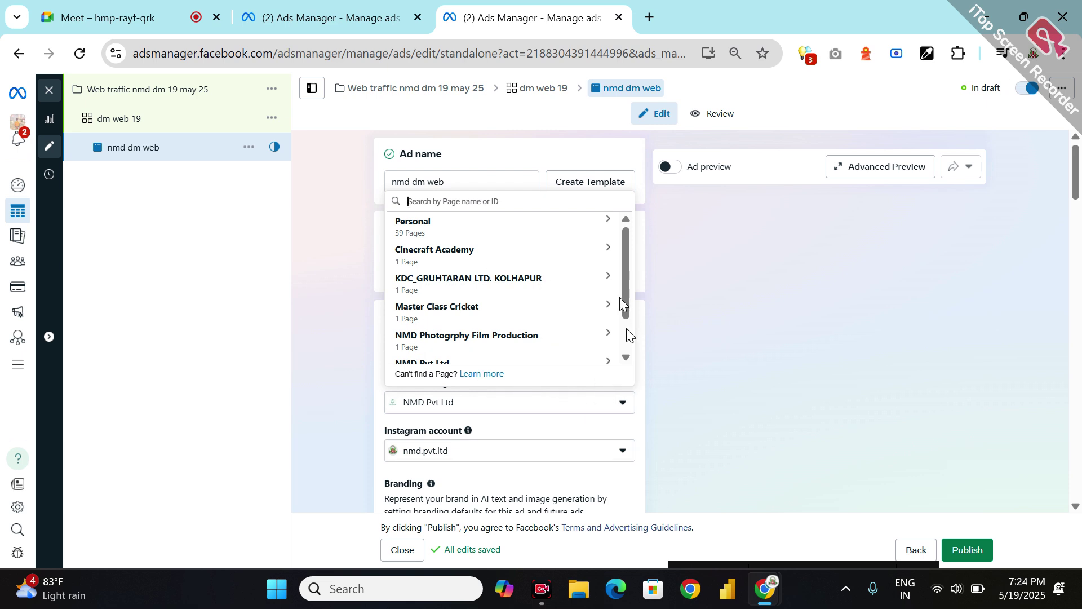
pyautogui.moveTo(620, 297); pyautogui.dragTo(627, 328)
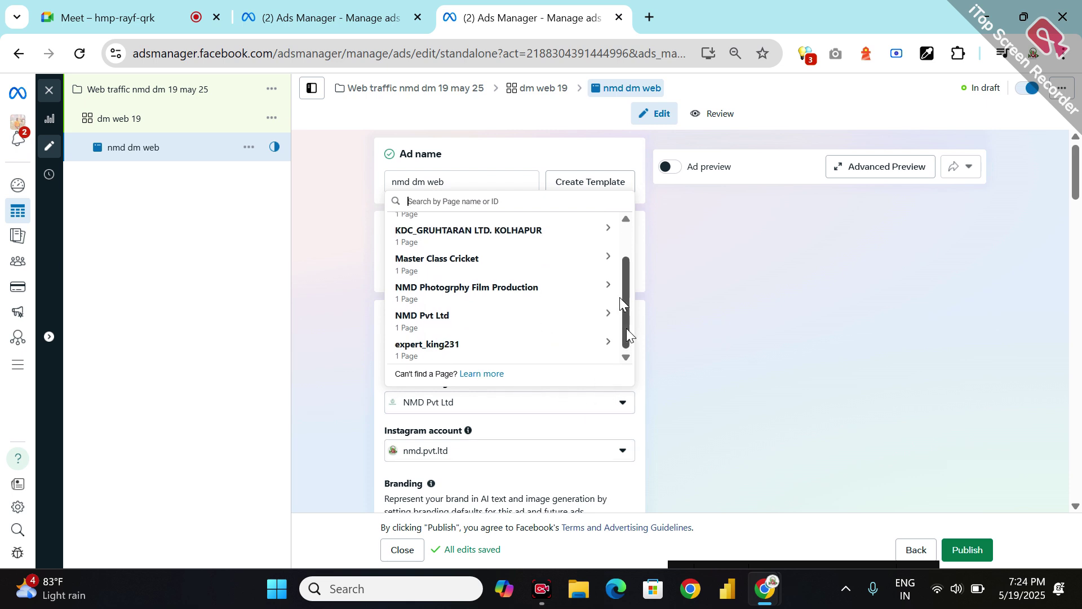
pyautogui.click(687, 369)
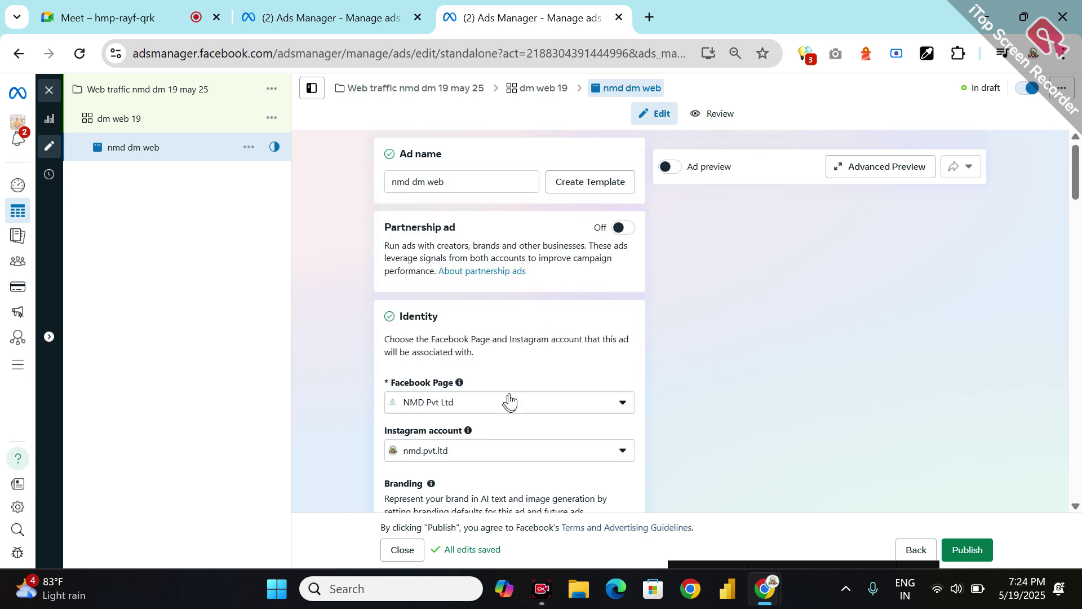
pyautogui.click(612, 455)
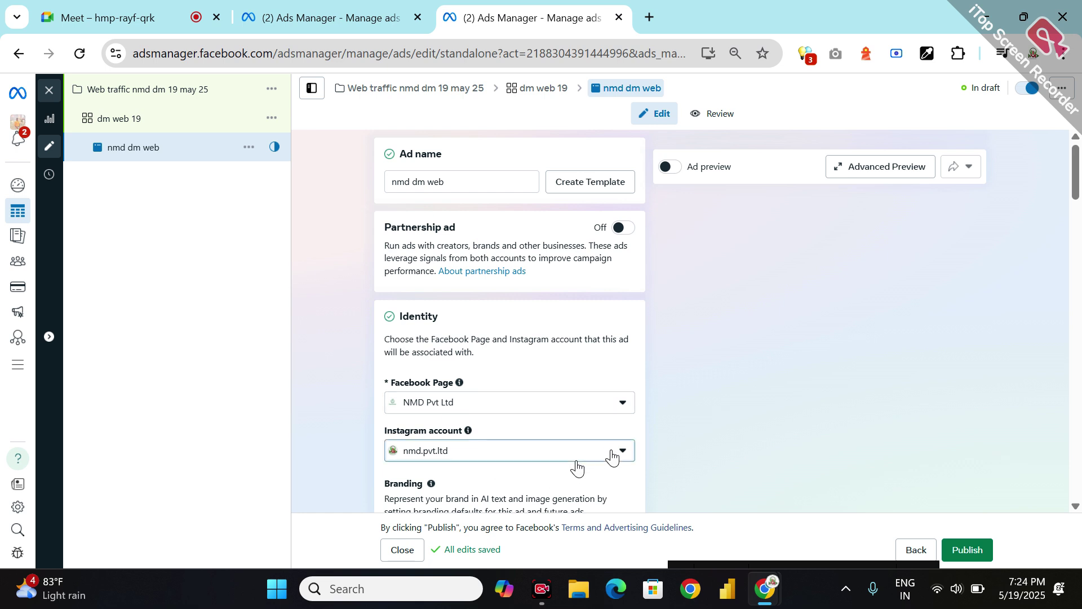
pyautogui.click(651, 452)
# Step: Look at the new catalogue form through the ad setup's Advantage+ catalogue suggestion and close it without creating a catalogue
pyautogui.scroll(-3, 519, 454)
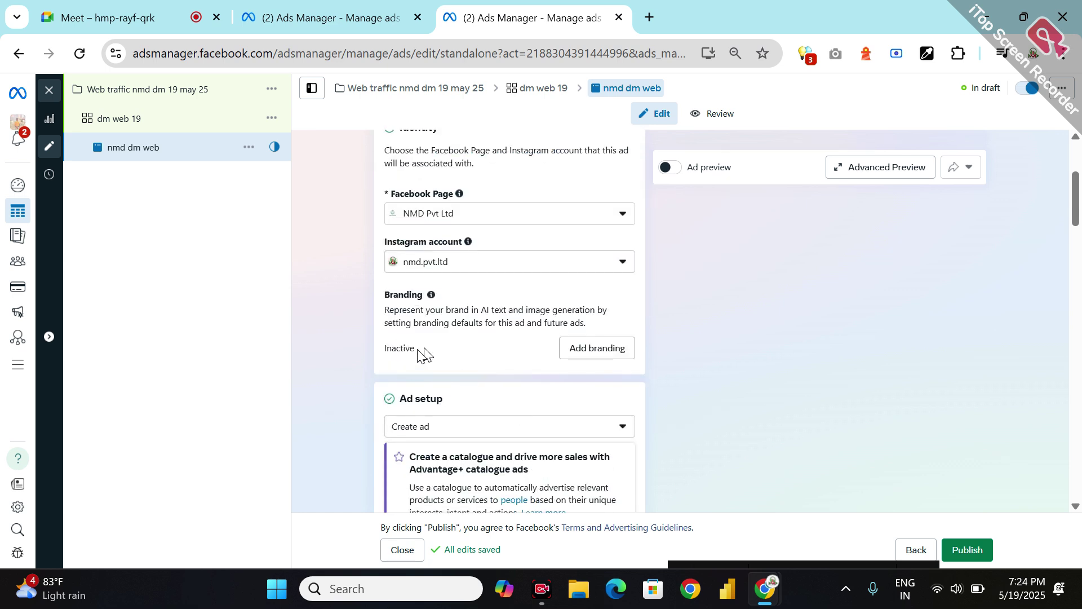
pyautogui.scroll(-1, 444, 397)
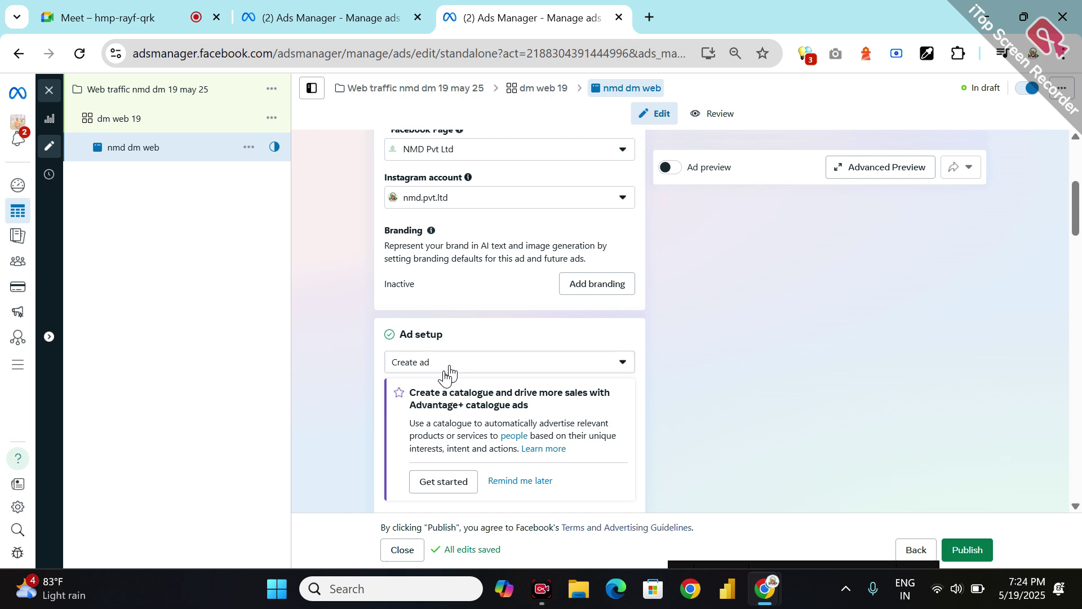
pyautogui.scroll(-2, 457, 383)
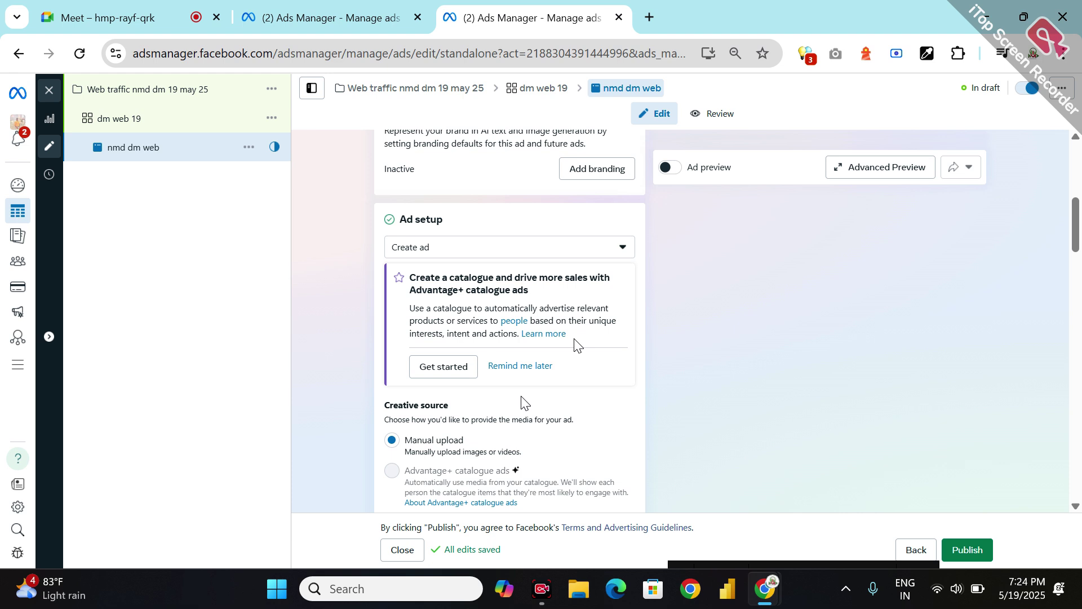
pyautogui.scroll(-2, 521, 401)
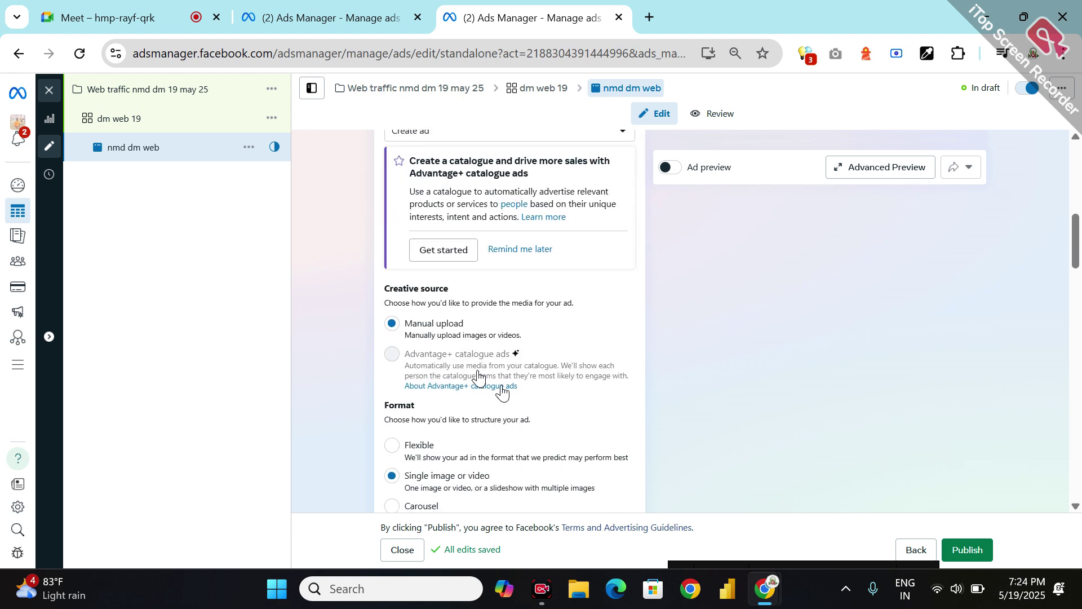
pyautogui.scroll(-2, 479, 394)
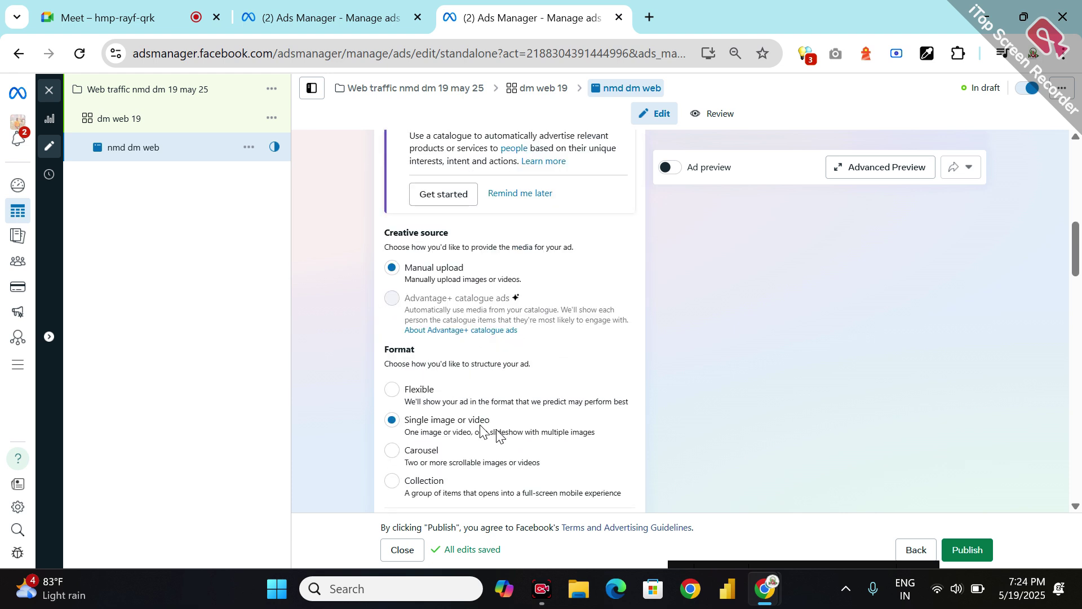
pyautogui.scroll(1, 478, 338)
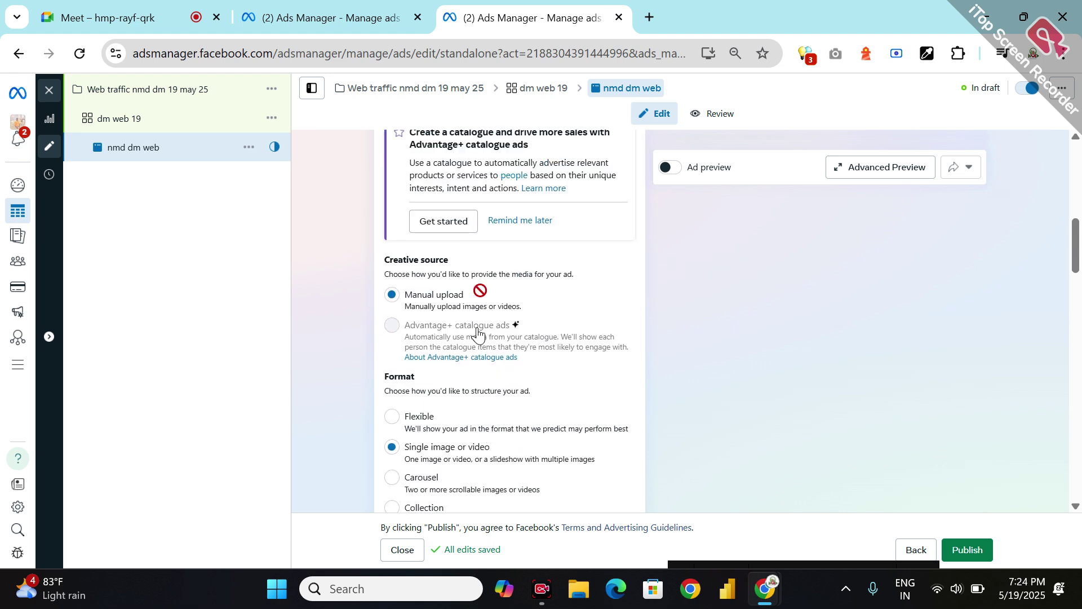
pyautogui.click(443, 220)
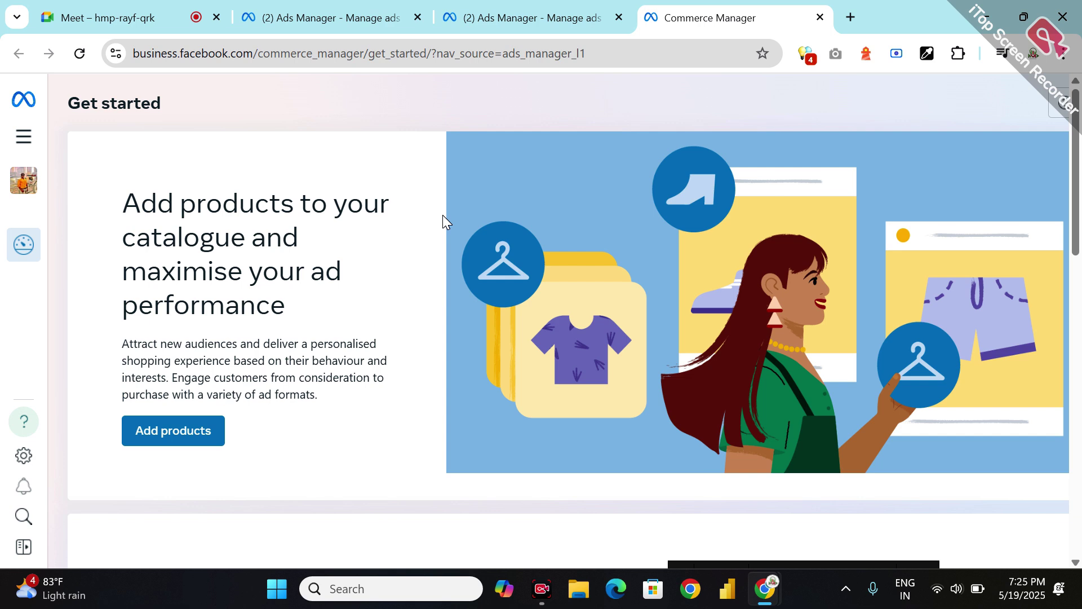
pyautogui.click(158, 444)
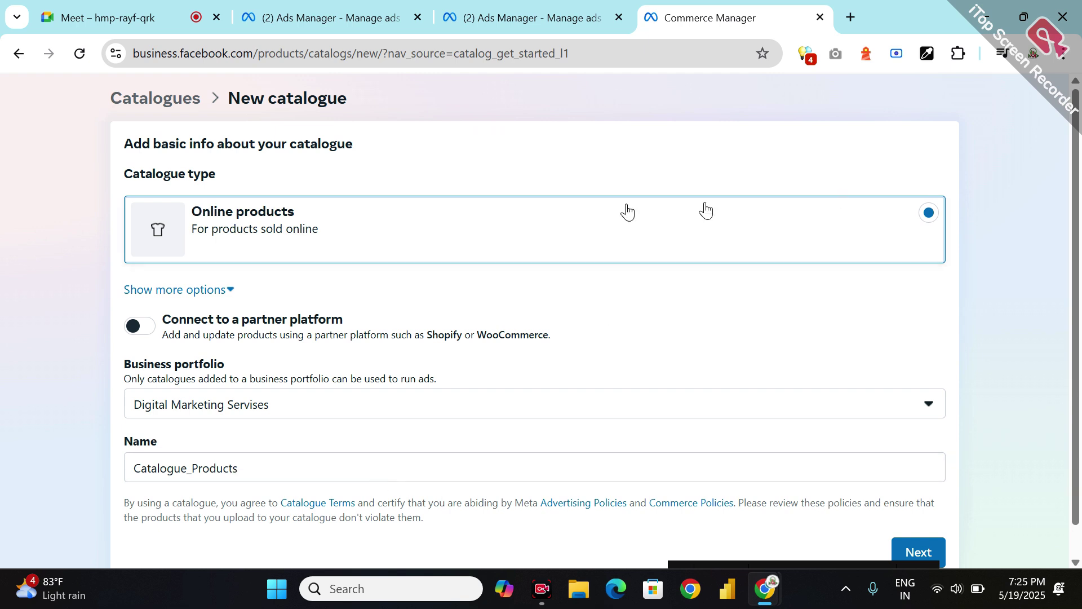
pyautogui.click(820, 18)
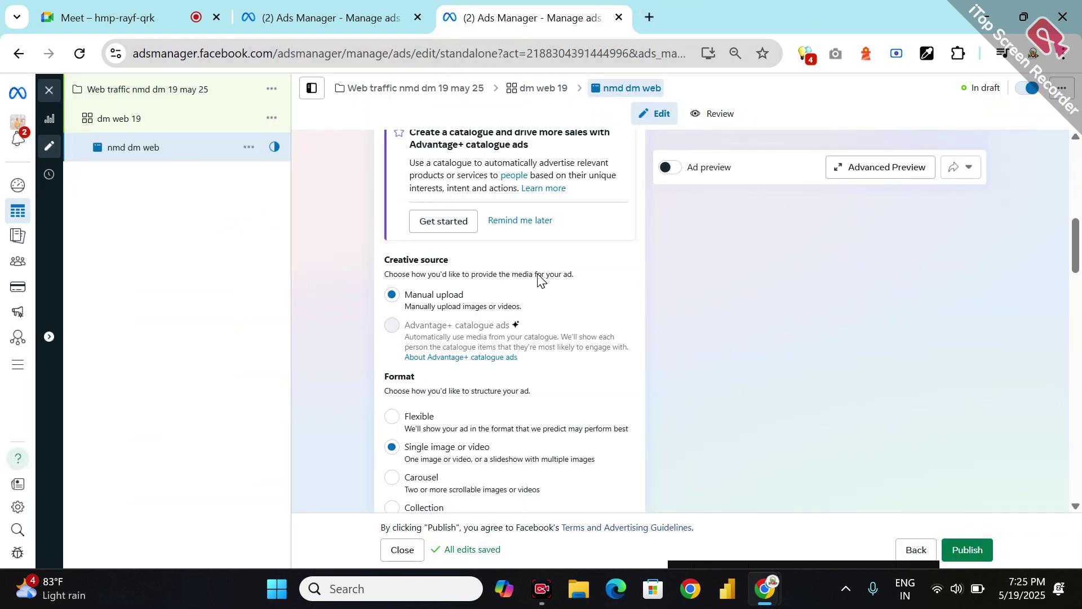
# Step: Turn off Multi-advertiser ads in the ad setup
pyautogui.scroll(-2, 535, 276)
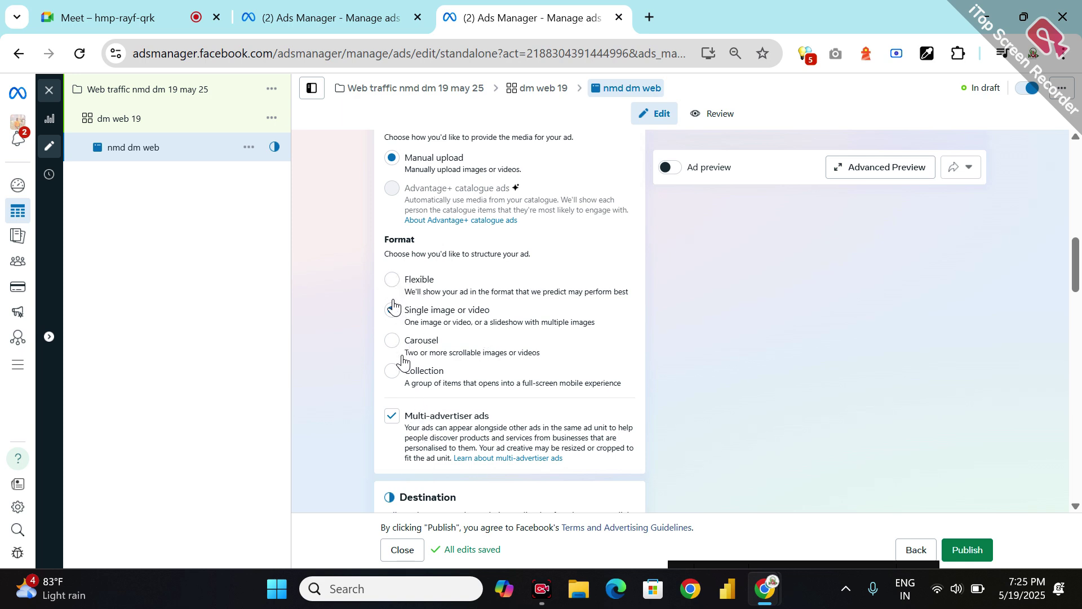
pyautogui.scroll(-5, 416, 415)
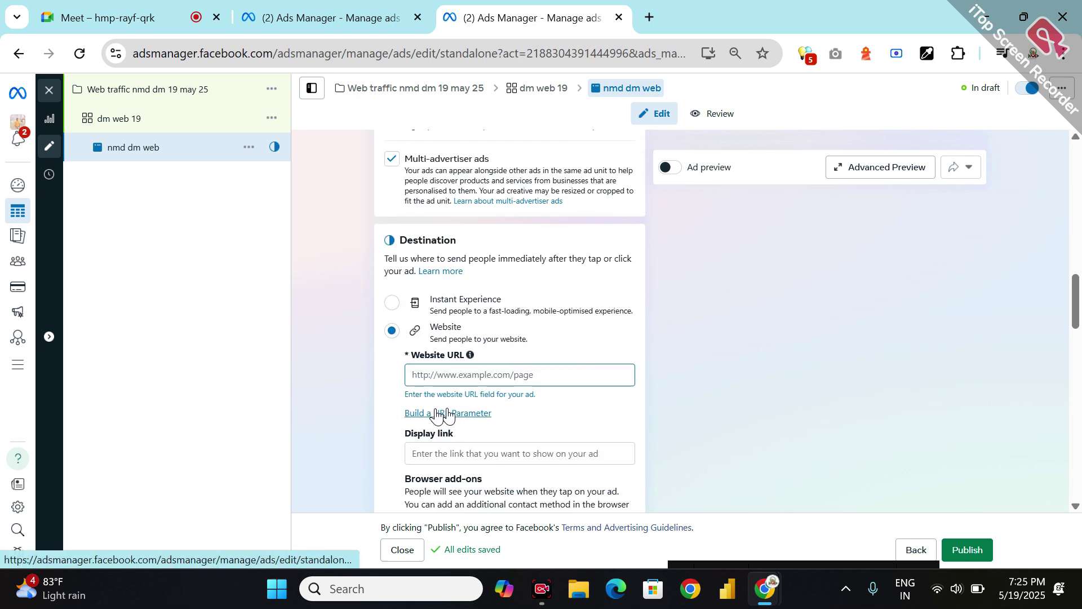
pyautogui.click(392, 160)
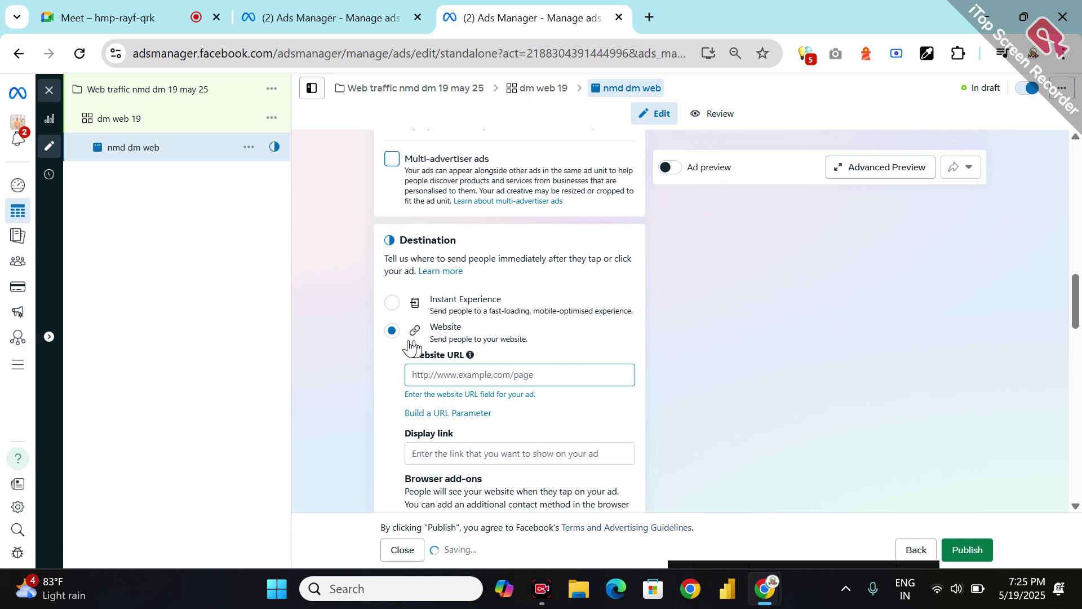
# Step: Dismiss the Advantage+ catalogue ads suggestion in the ad setup with the Remind me later option
pyautogui.scroll(8, 420, 288)
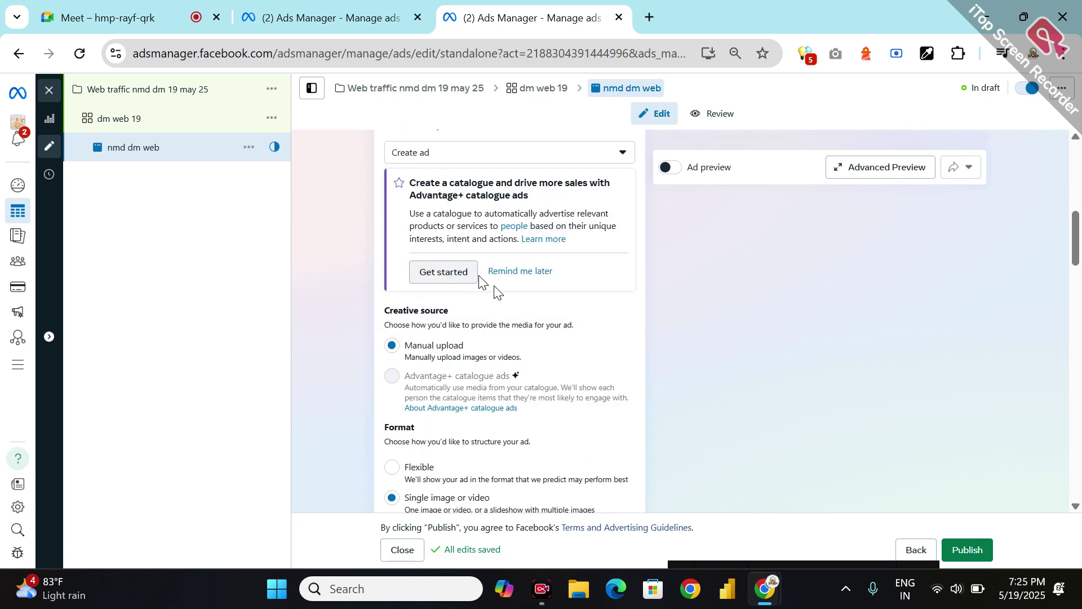
pyautogui.scroll(1, 540, 287)
pyautogui.scroll(1, 539, 287)
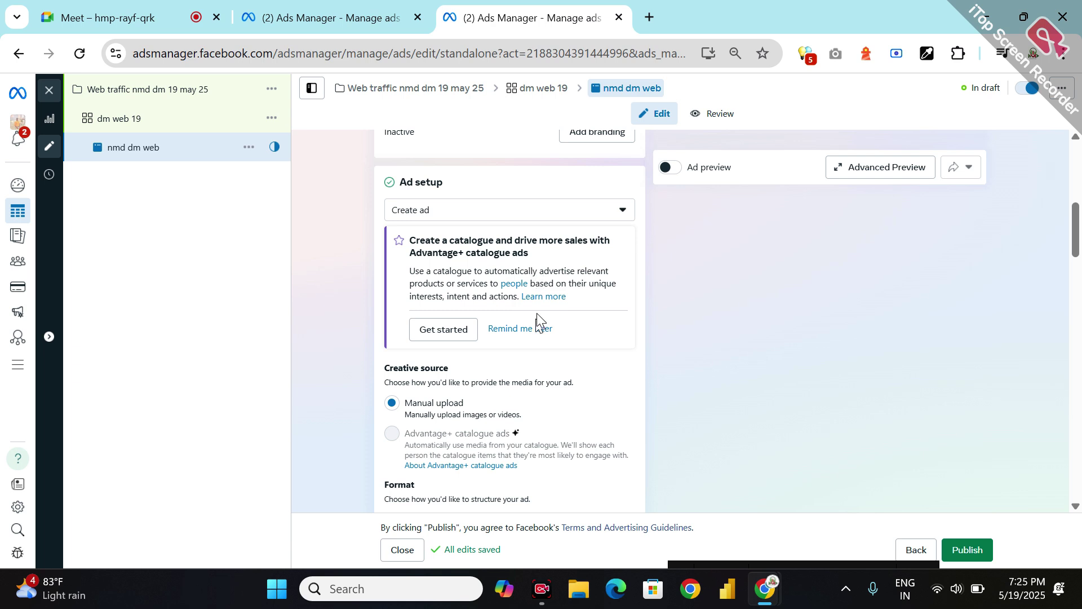
pyautogui.moveTo(534, 329); pyautogui.dragTo(528, 330)
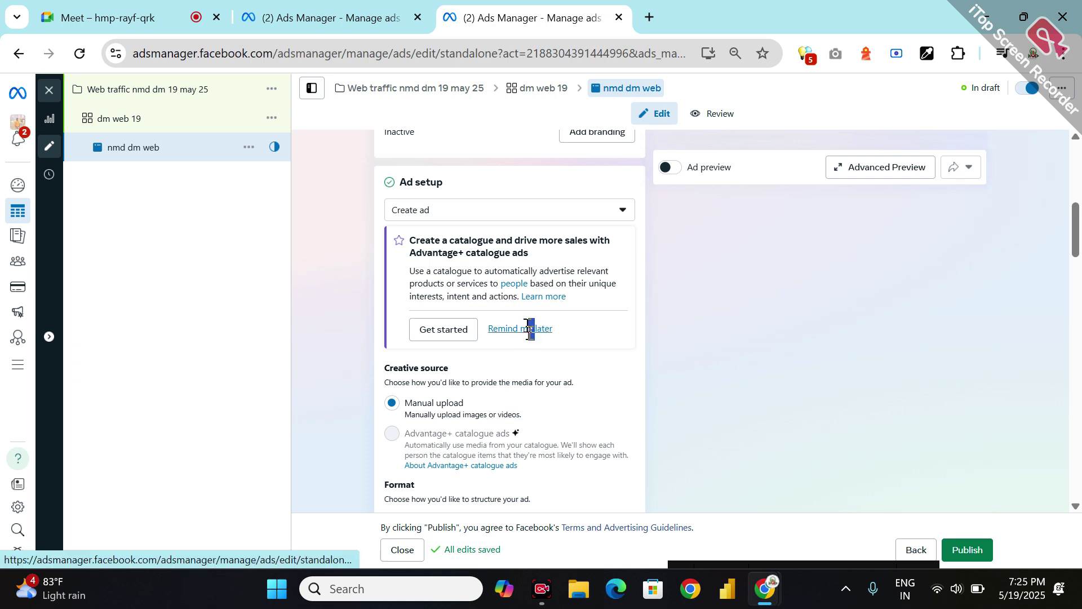
pyautogui.click(520, 333)
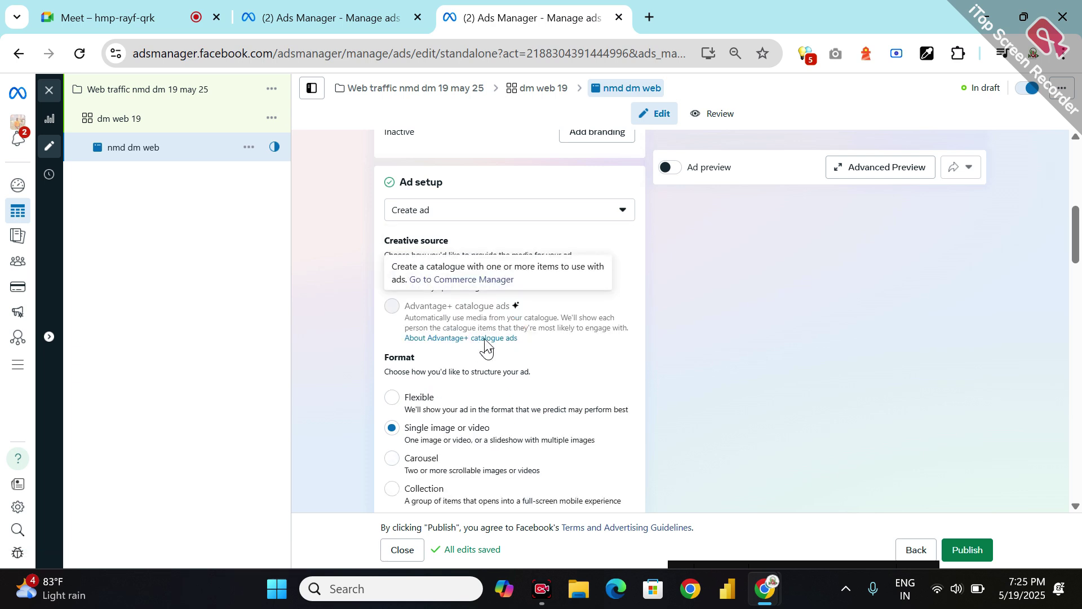
# Step: Search Google for "nmd pvt ltd" in a new browser tab and open the company's website from the results
pyautogui.scroll(-7, 442, 403)
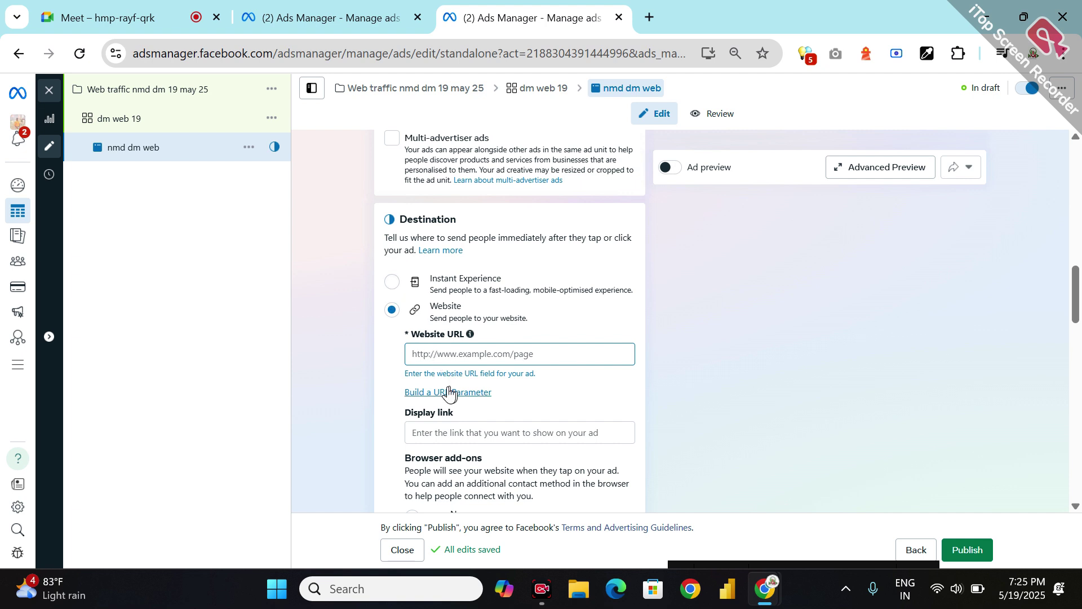
pyautogui.scroll(-5, 576, 325)
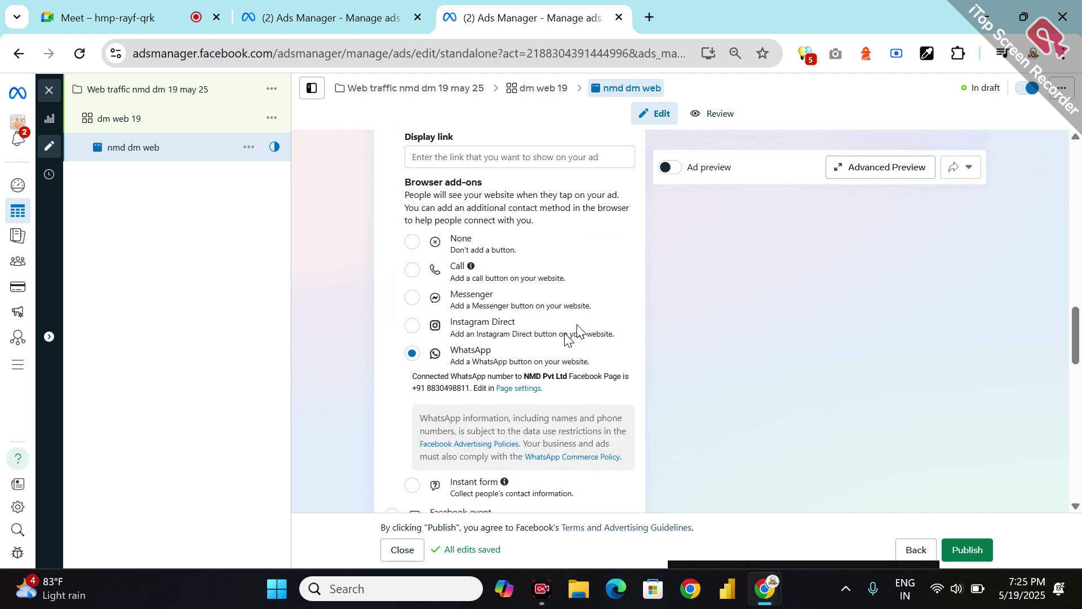
pyautogui.scroll(1, 576, 325)
pyautogui.scroll(1, 576, 325)
pyautogui.scroll(2, 496, 336)
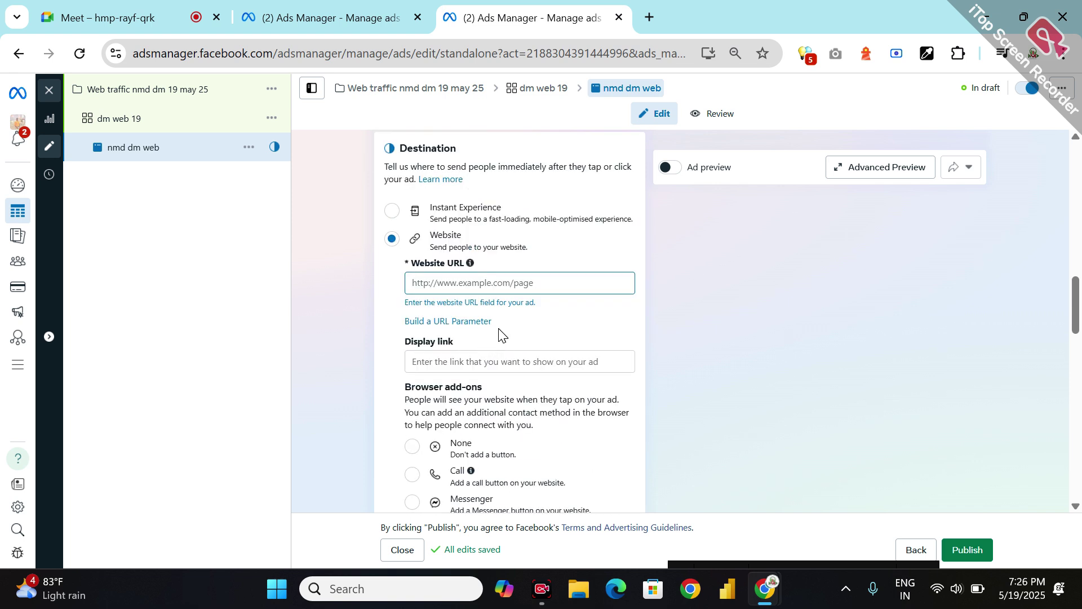
pyautogui.click(649, 19)
pyautogui.click(418, 345)
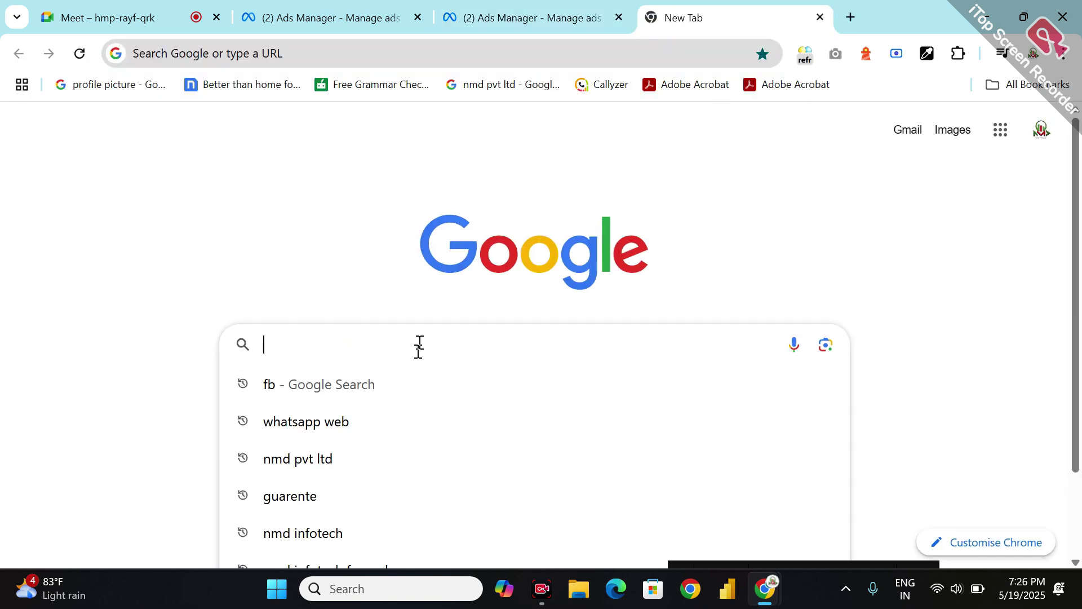
pyautogui.click(333, 466)
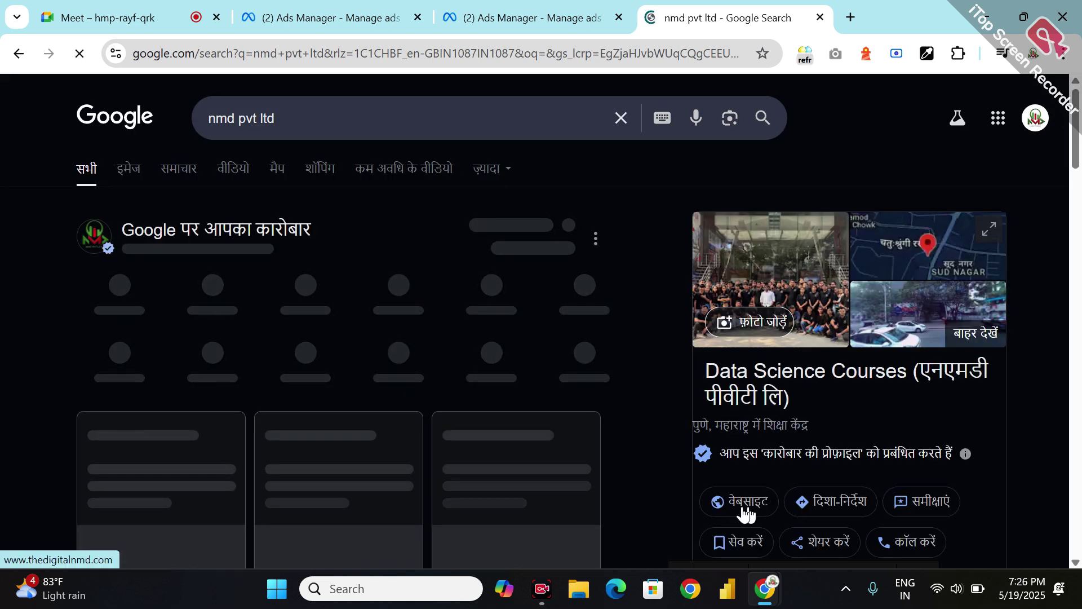
pyautogui.click(744, 507)
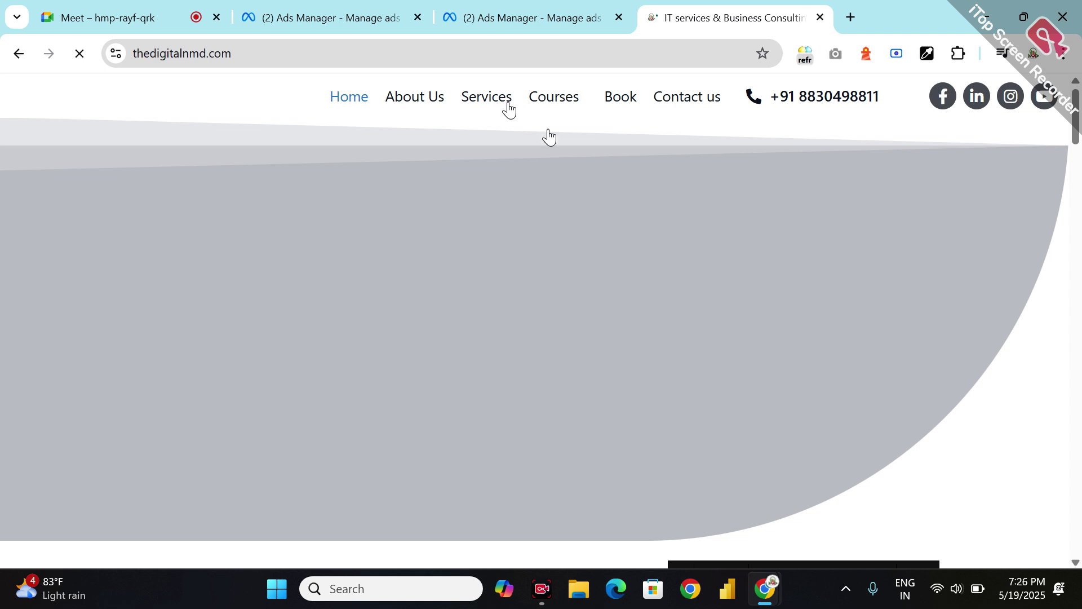
# Step: Open the website's Digital Marketing Course in Pune page and copy its full web address
pyautogui.moveTo(550, 133)
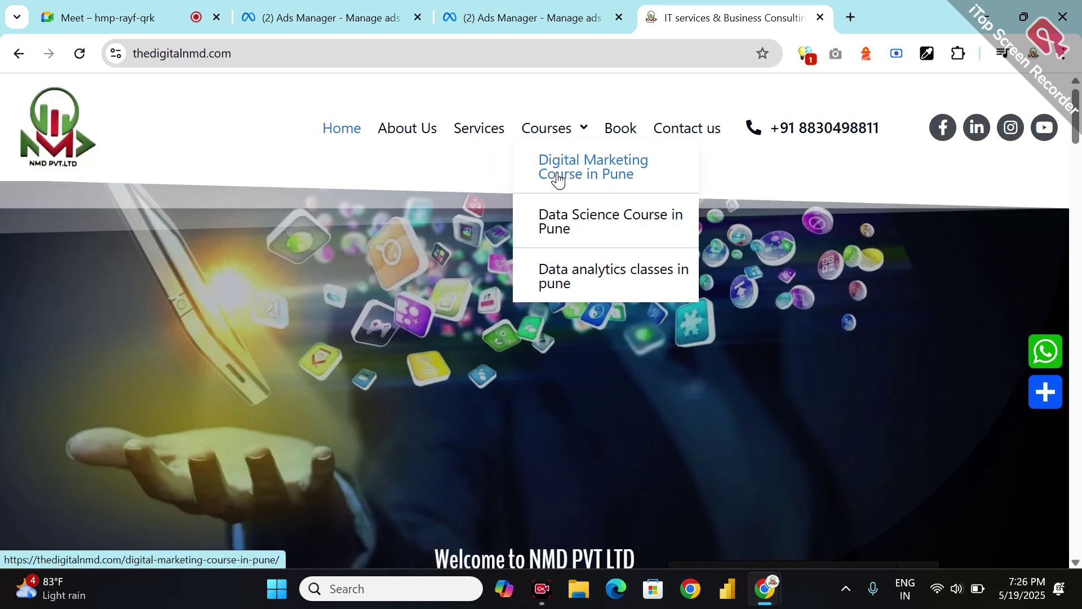
pyautogui.click(555, 179)
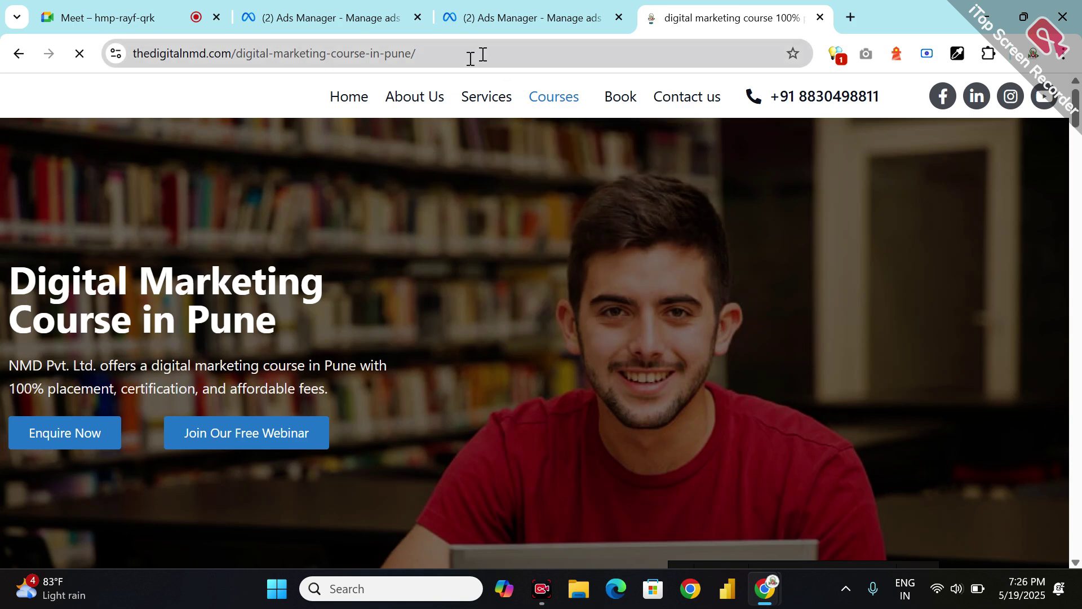
pyautogui.click(470, 59)
pyautogui.hotkey('ctrl', 'c')
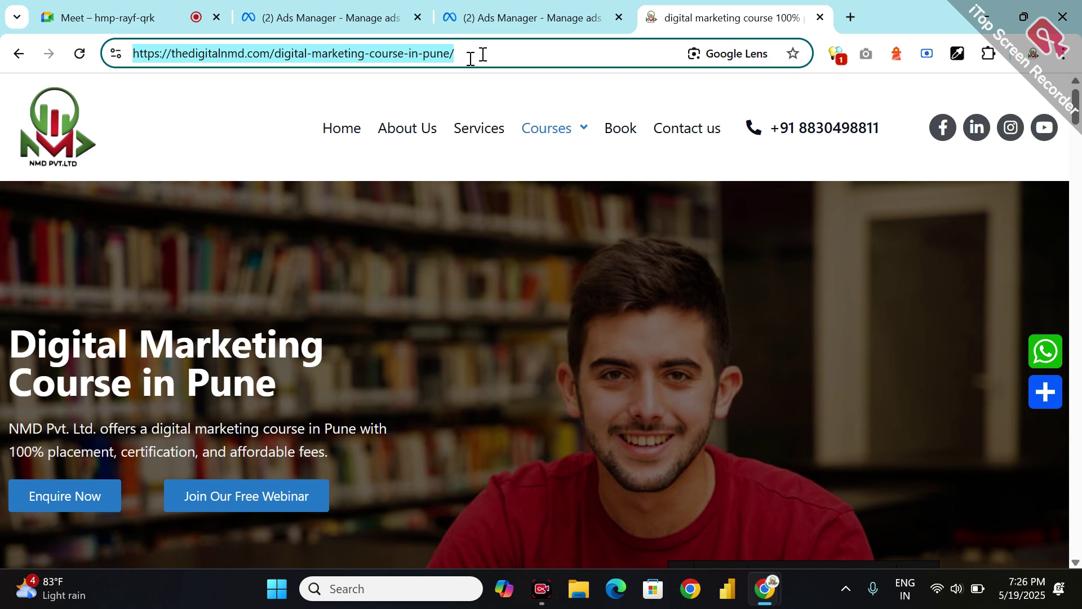
pyautogui.click(553, 19)
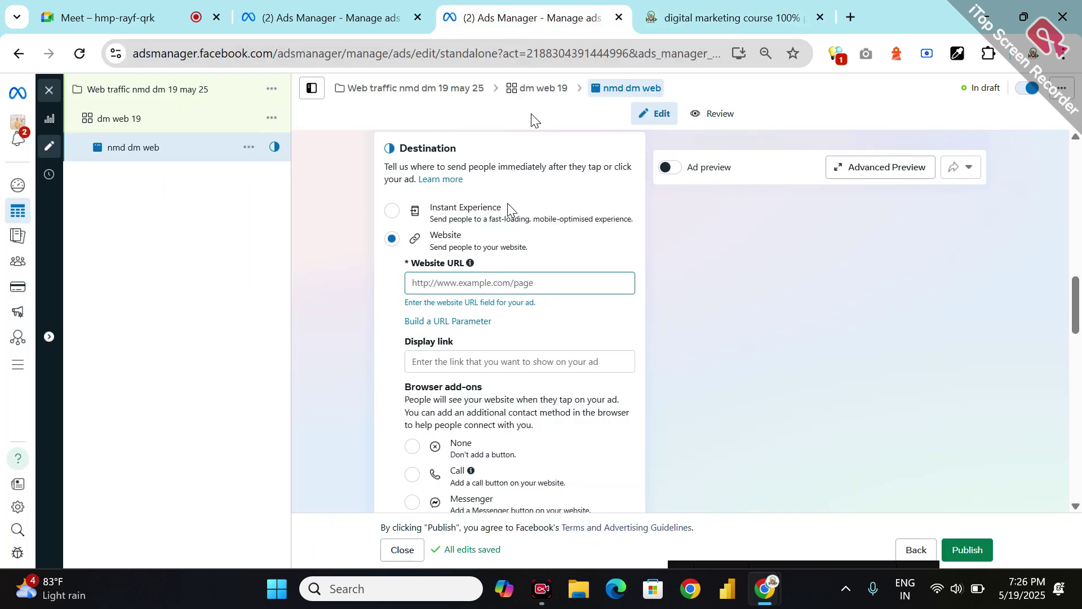
pyautogui.click(454, 282)
pyautogui.hotkey('ctrl', 'v')
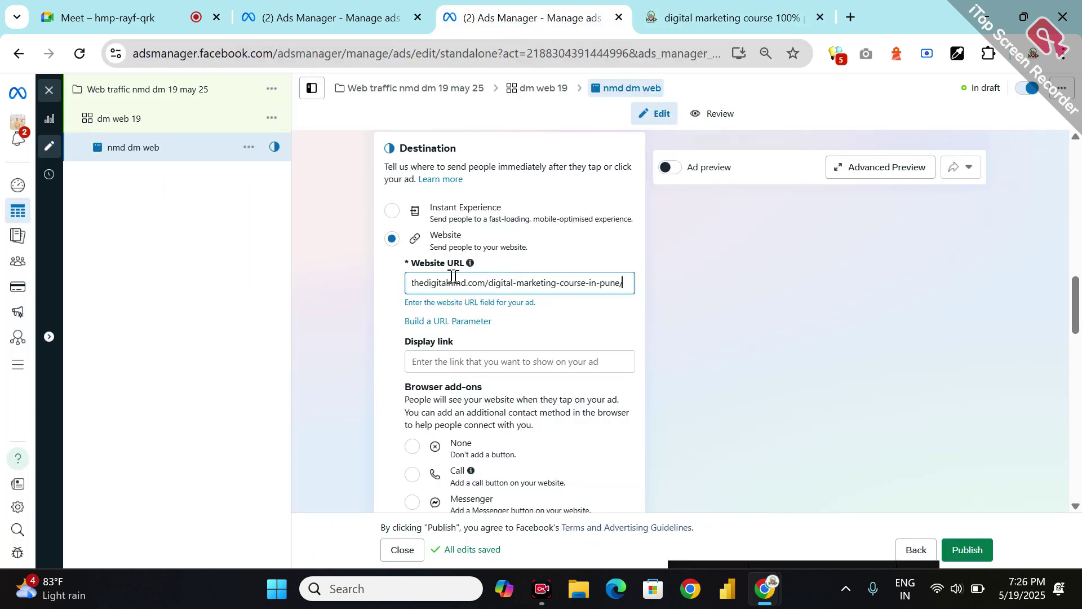
pyautogui.click(510, 378)
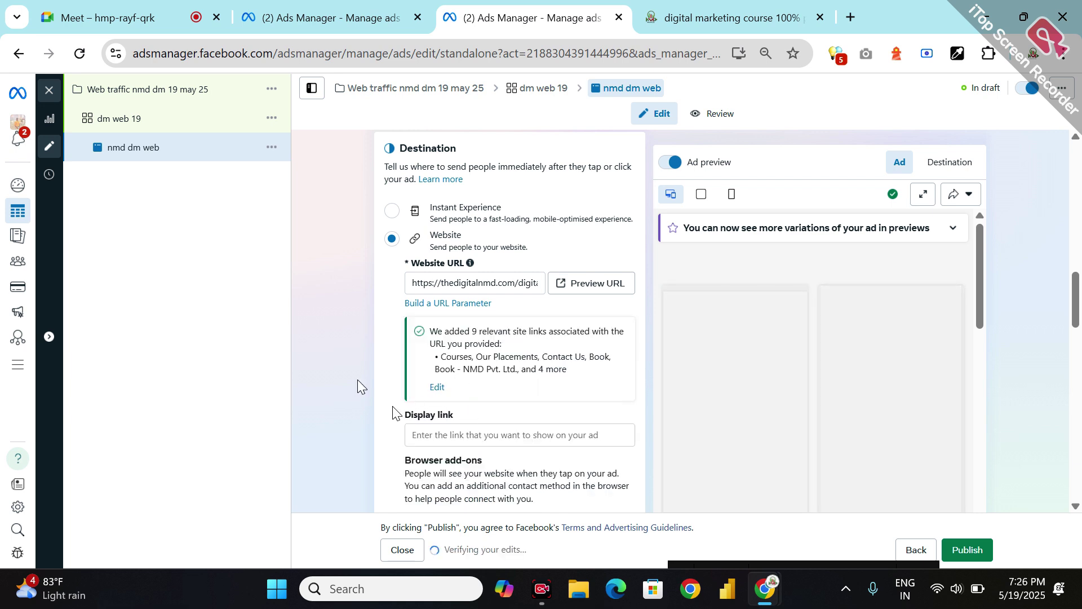
pyautogui.moveTo(374, 386); pyautogui.dragTo(445, 435)
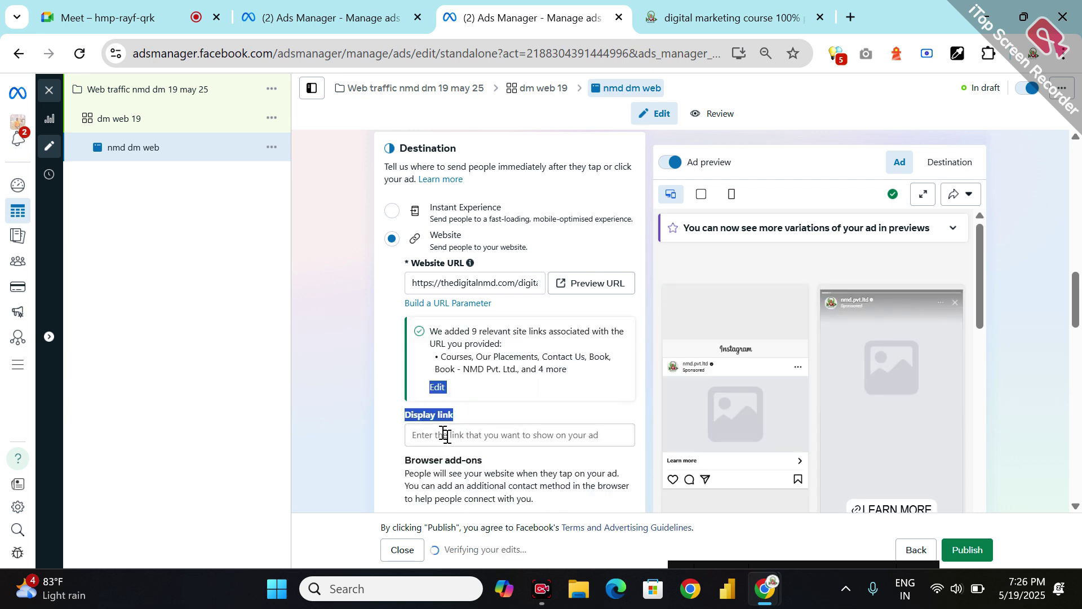
pyautogui.click(445, 435)
pyautogui.write('https://thedigitalnmd.com/digital-marketing-course-in-pune/')
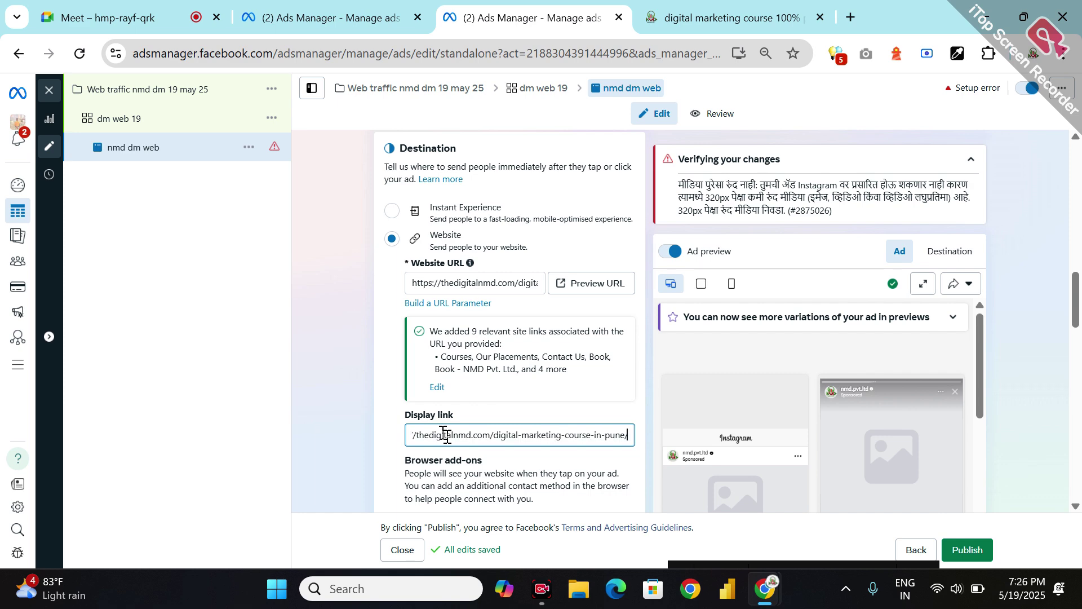
# Step: Choose Instagram Direct as the browser add-on for the ad's website destination
pyautogui.scroll(-2, 492, 448)
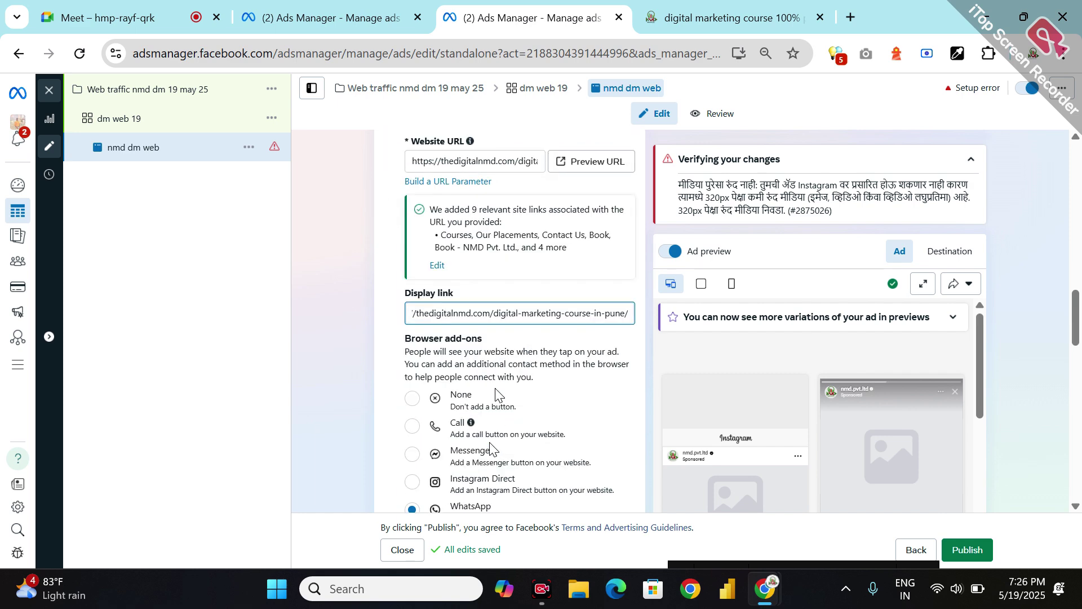
pyautogui.scroll(-2, 491, 393)
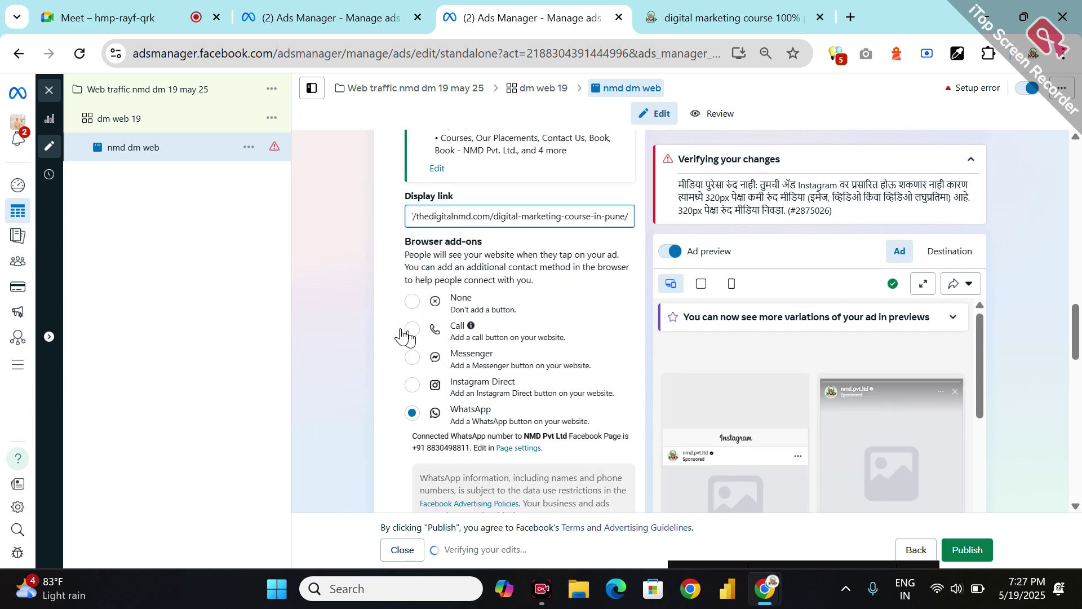
pyautogui.click(416, 386)
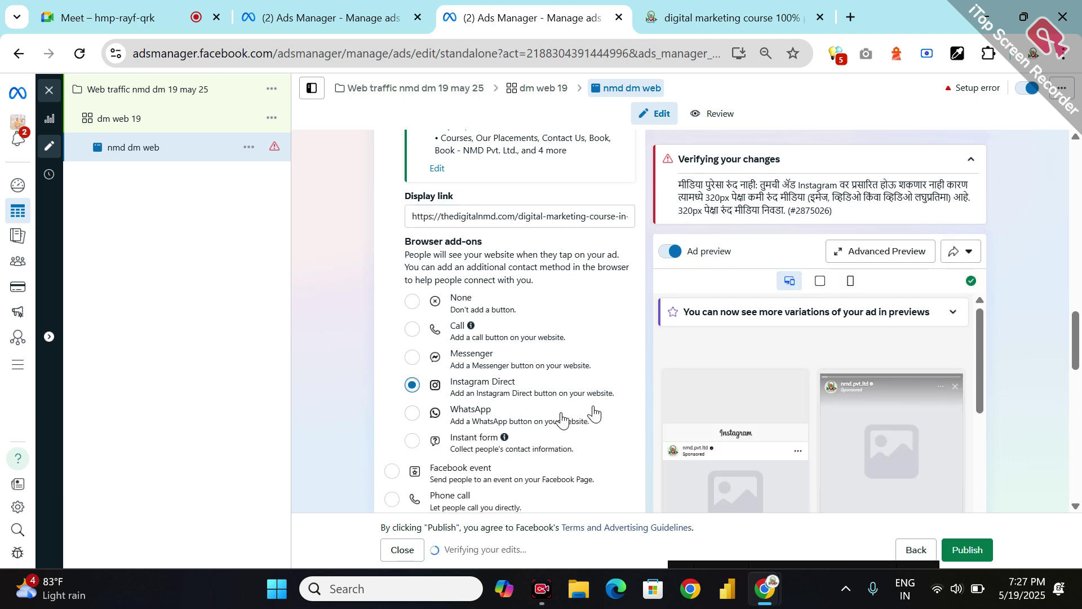
# Step: Start adding an image to the ad creative's media, opening the creative setup
pyautogui.scroll(-2, 593, 414)
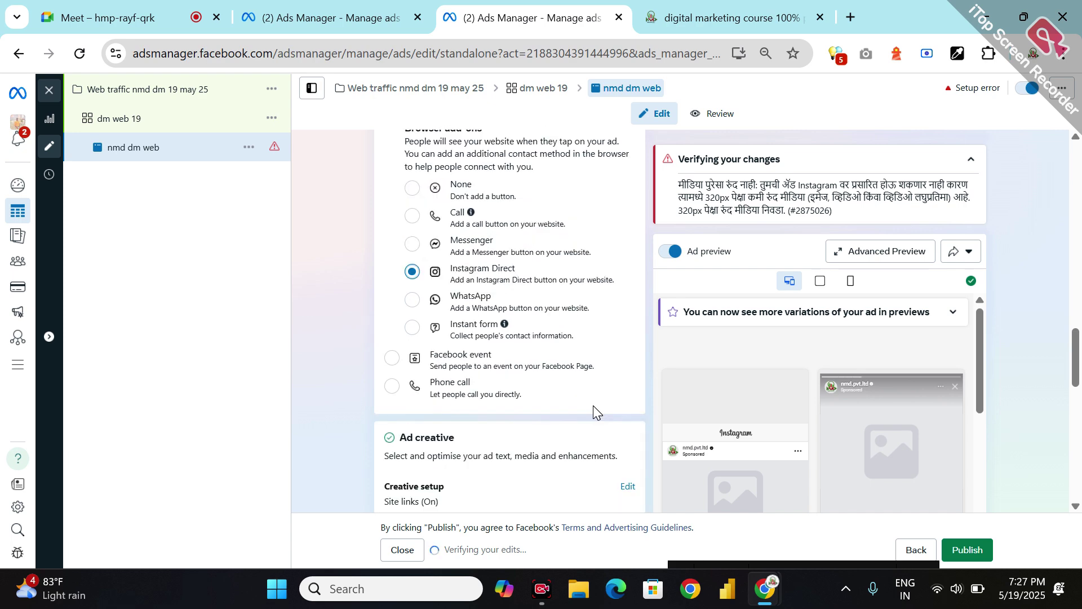
pyautogui.scroll(-3, 593, 413)
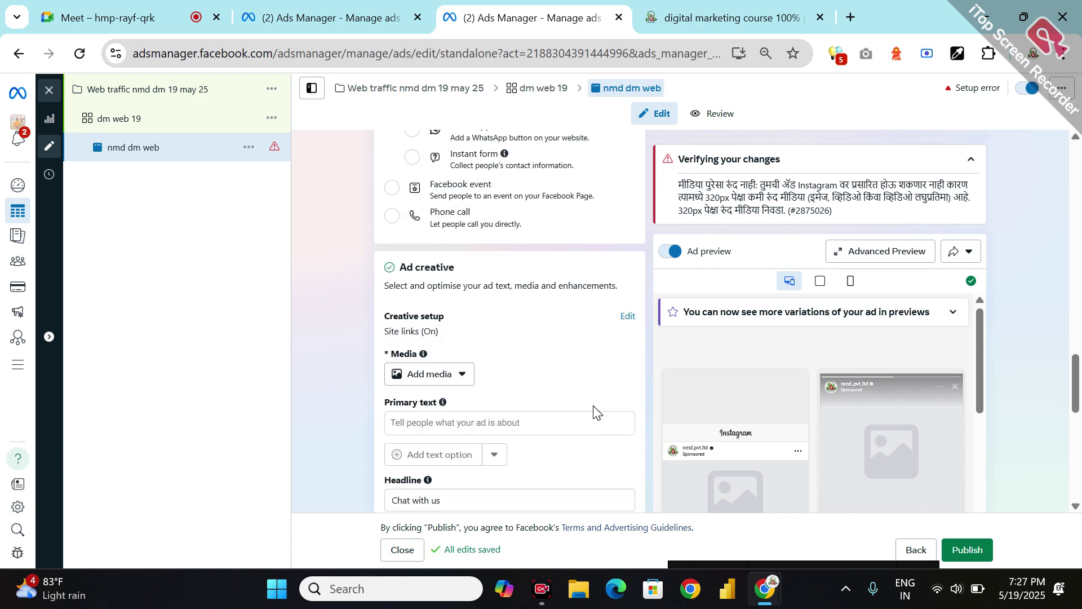
pyautogui.click(456, 374)
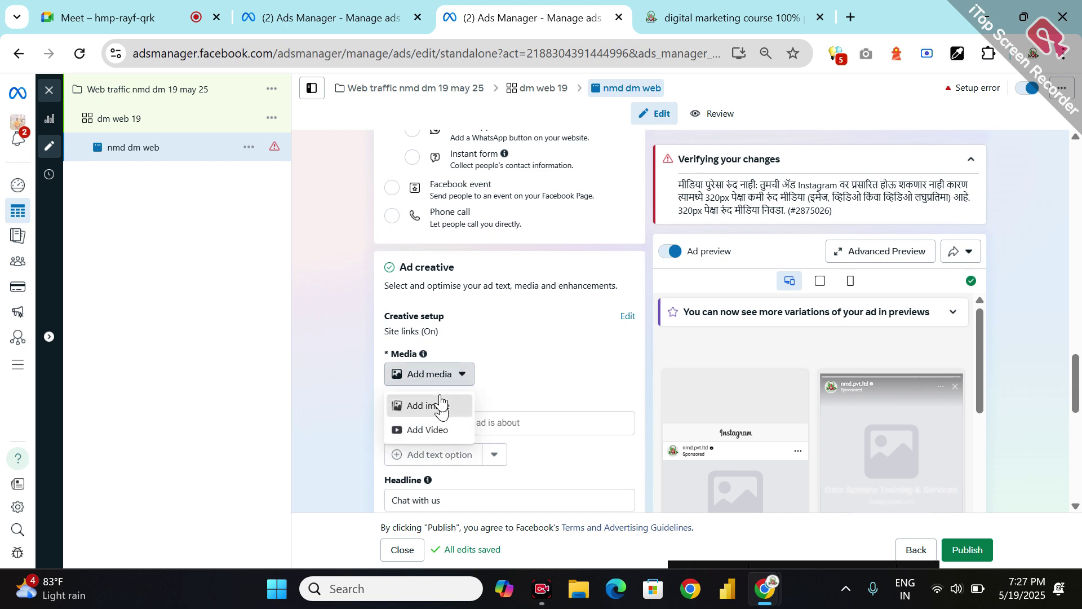
pyautogui.click(440, 403)
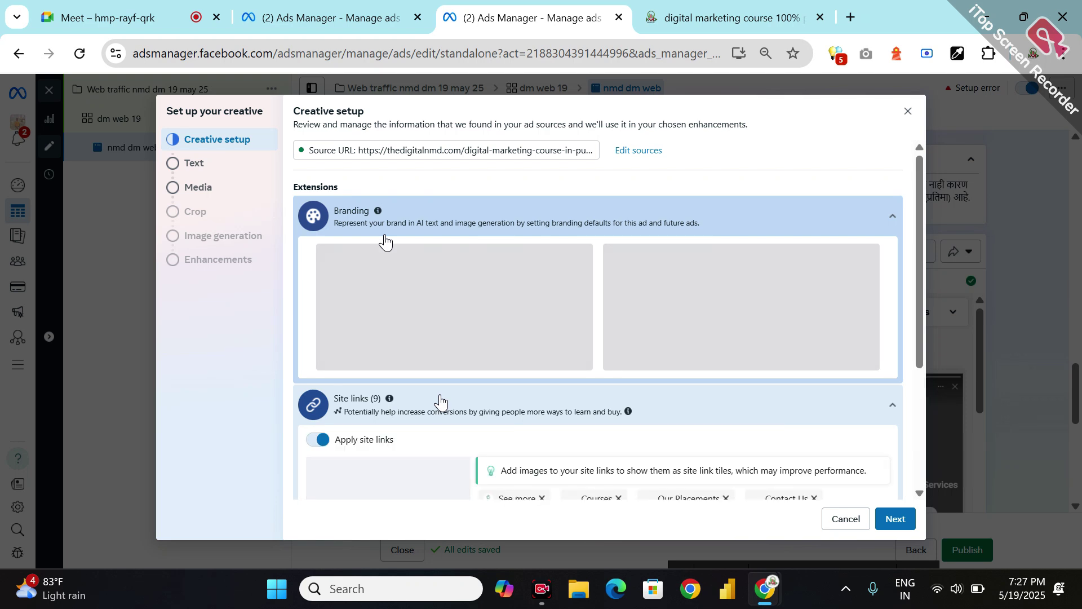
# Step: Review the creative setup's branding and site link extensions, and look at the logo file selection without choosing a file
pyautogui.scroll(-5, 385, 241)
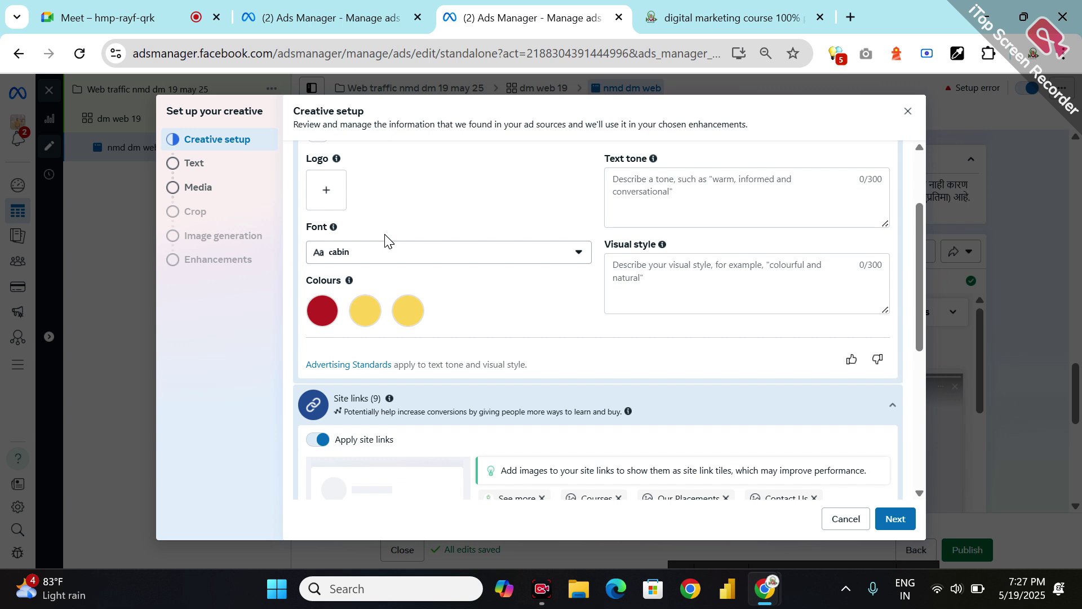
pyautogui.scroll(2, 385, 241)
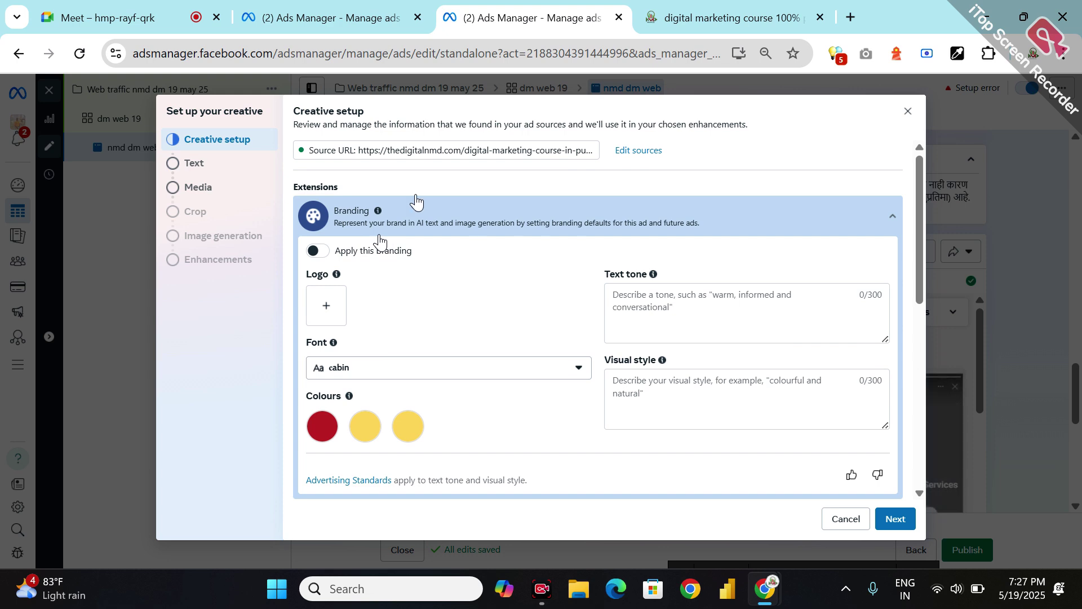
pyautogui.scroll(-8, 444, 167)
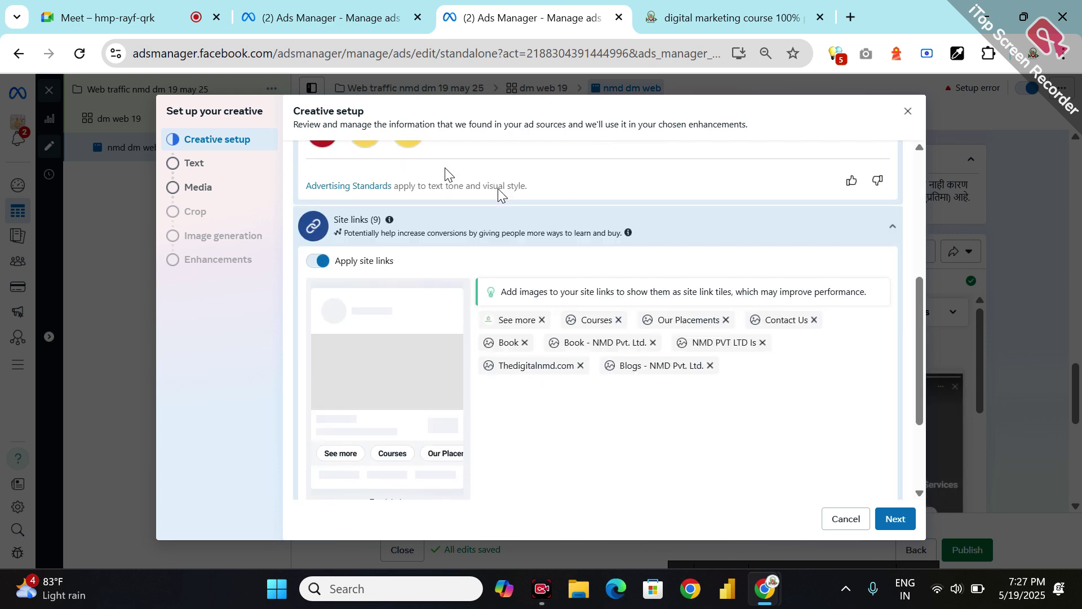
pyautogui.scroll(8, 498, 192)
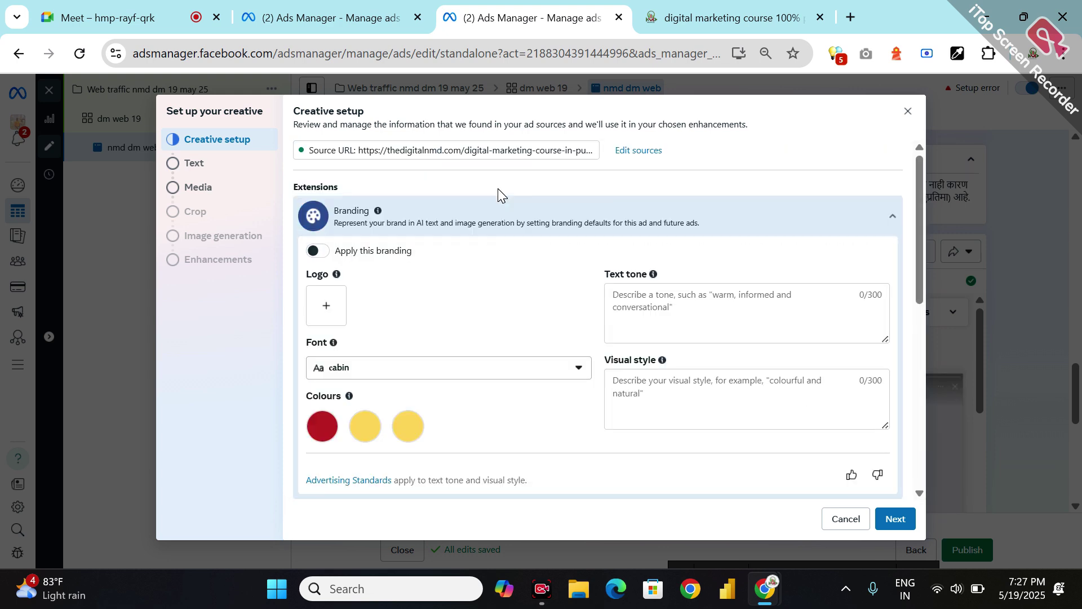
pyautogui.click(326, 304)
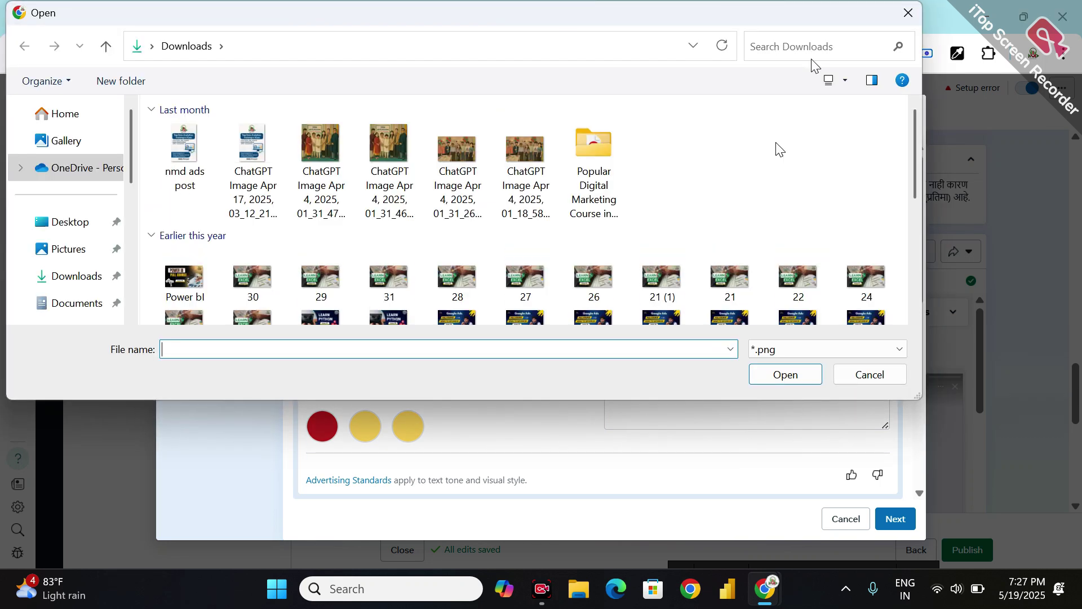
pyautogui.click(906, 13)
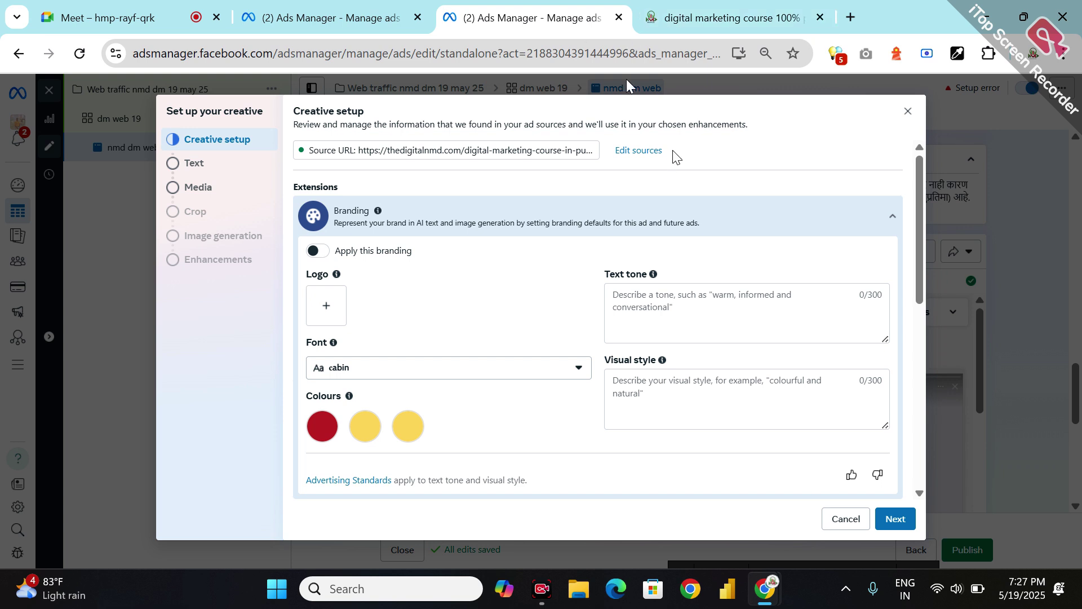
# Step: Examine the site links section and the fonts available for the branding, keeping the current font
pyautogui.scroll(-6, 473, 315)
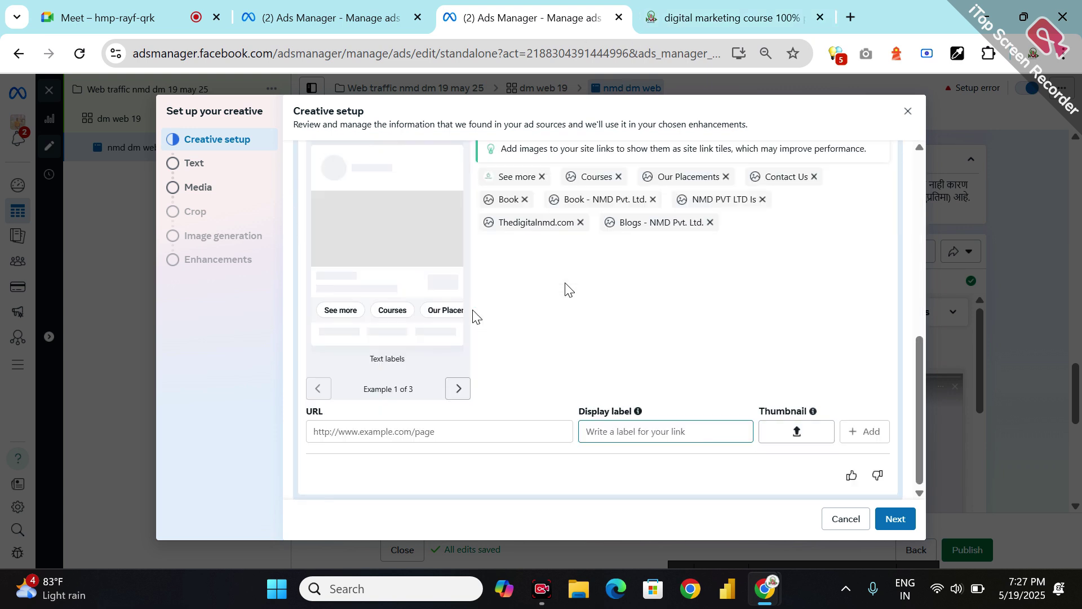
pyautogui.scroll(4, 565, 289)
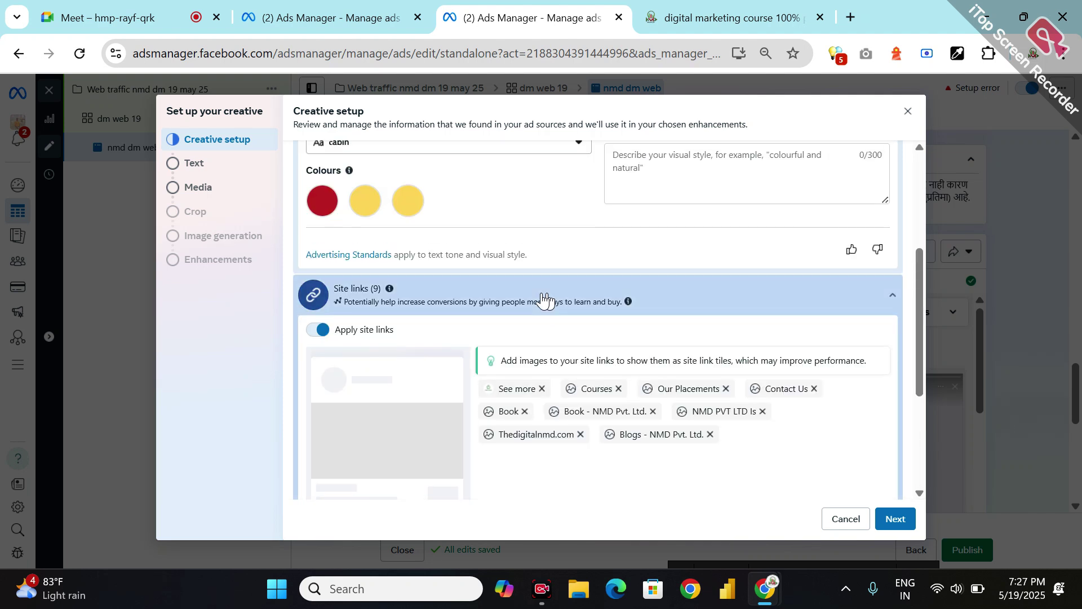
pyautogui.scroll(4, 542, 296)
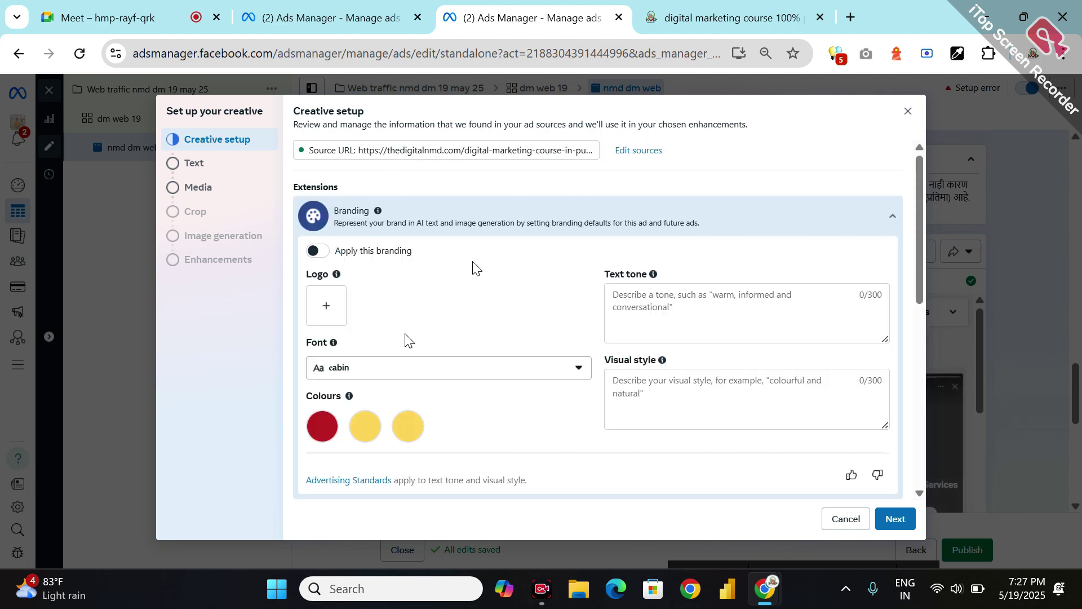
pyautogui.click(387, 367)
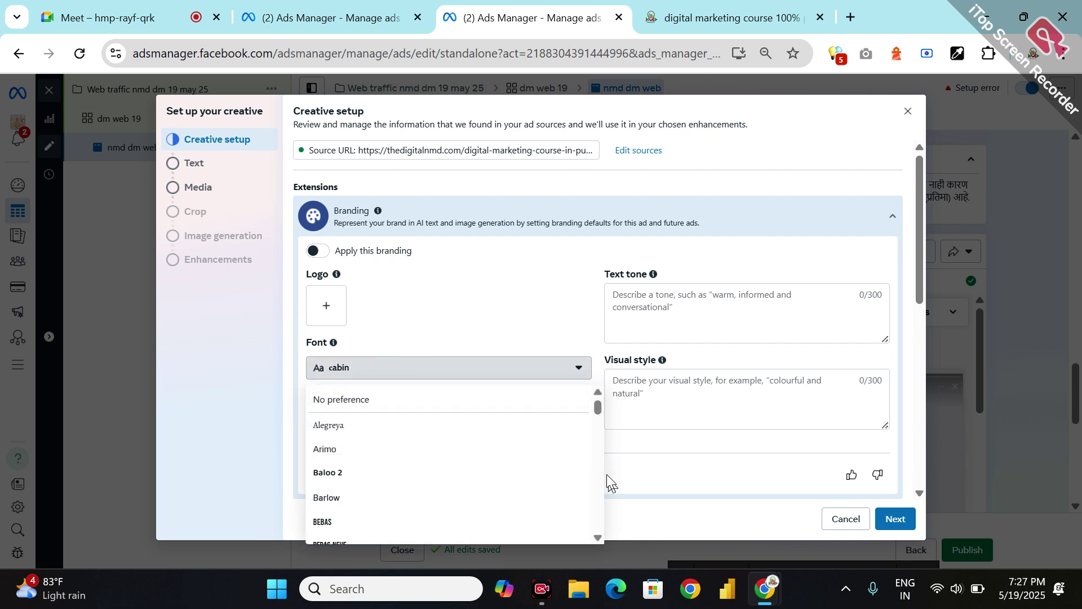
pyautogui.click(750, 461)
pyautogui.scroll(-4, 604, 352)
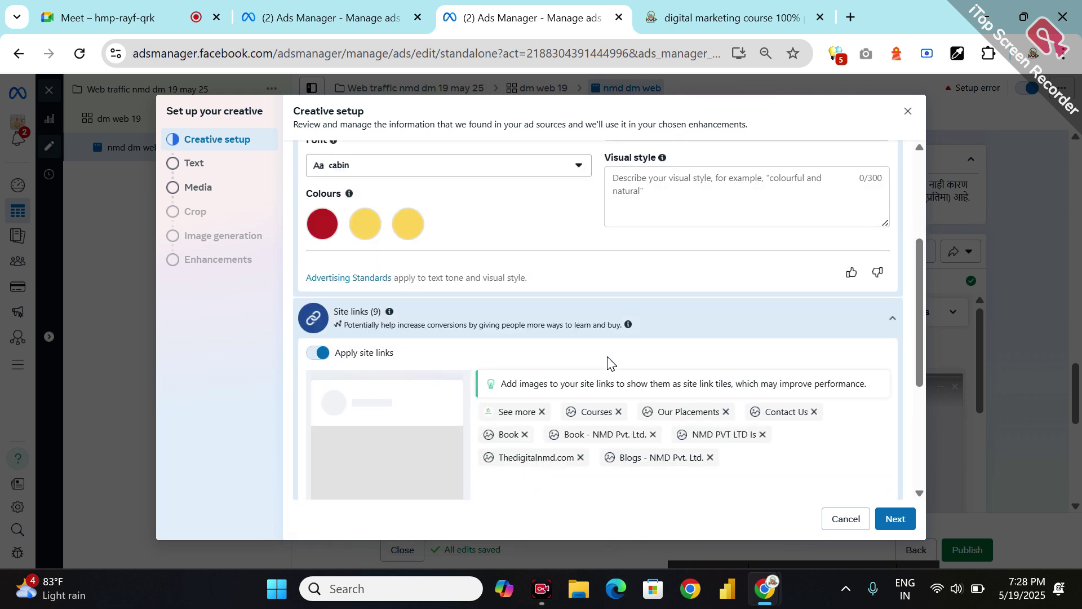
pyautogui.scroll(-4, 609, 363)
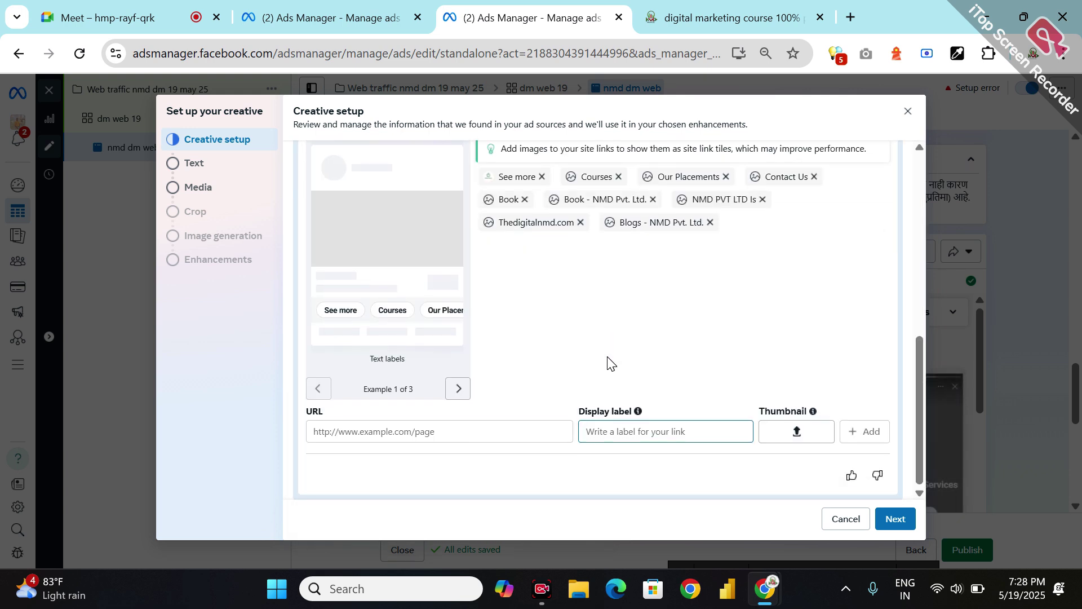
pyautogui.click(381, 430)
pyautogui.write('https://thedigitalnmd.com/digital-marketing-course-in-pune/')
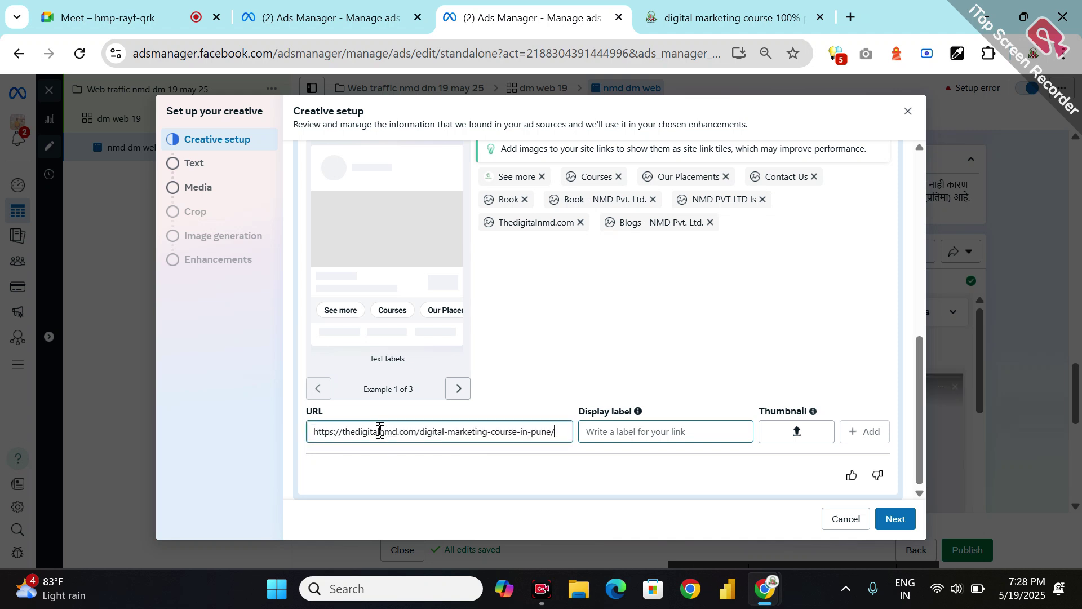
pyautogui.click(676, 432)
pyautogui.write('digita')
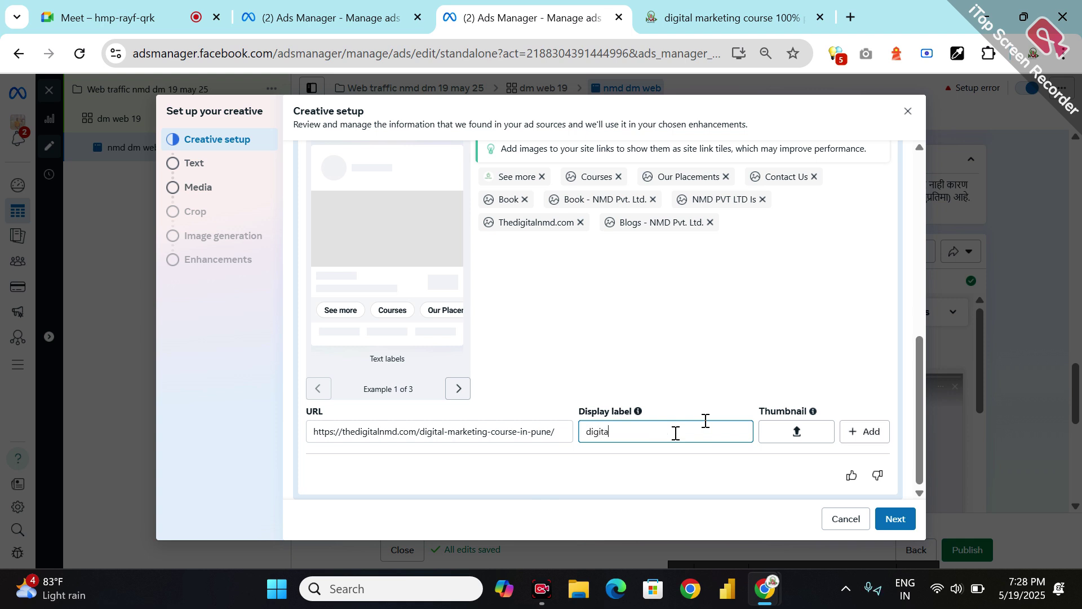
pyautogui.write('l mar')
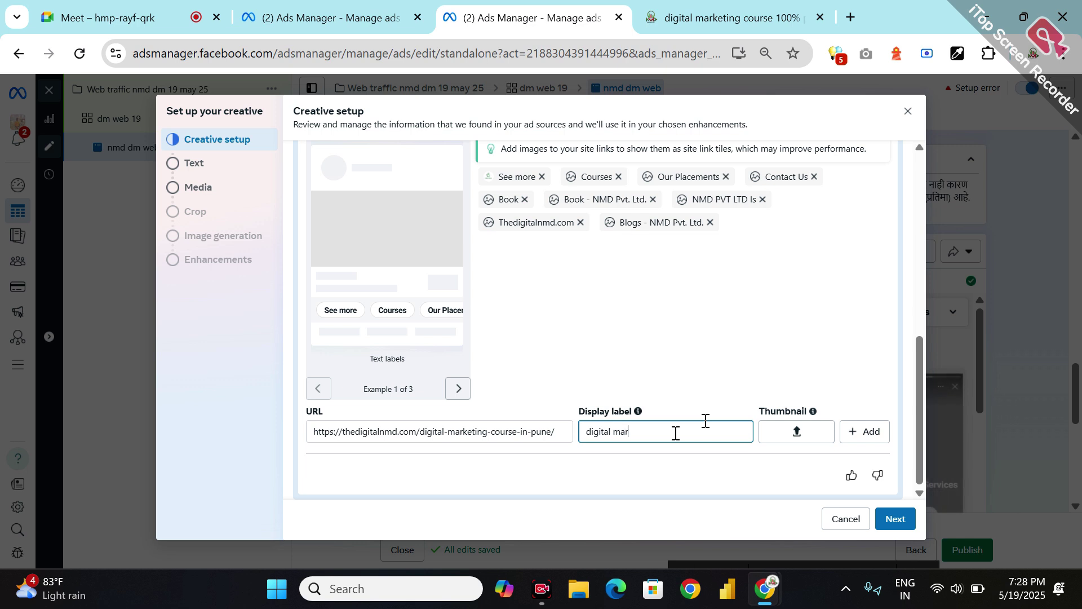
pyautogui.write('ket')
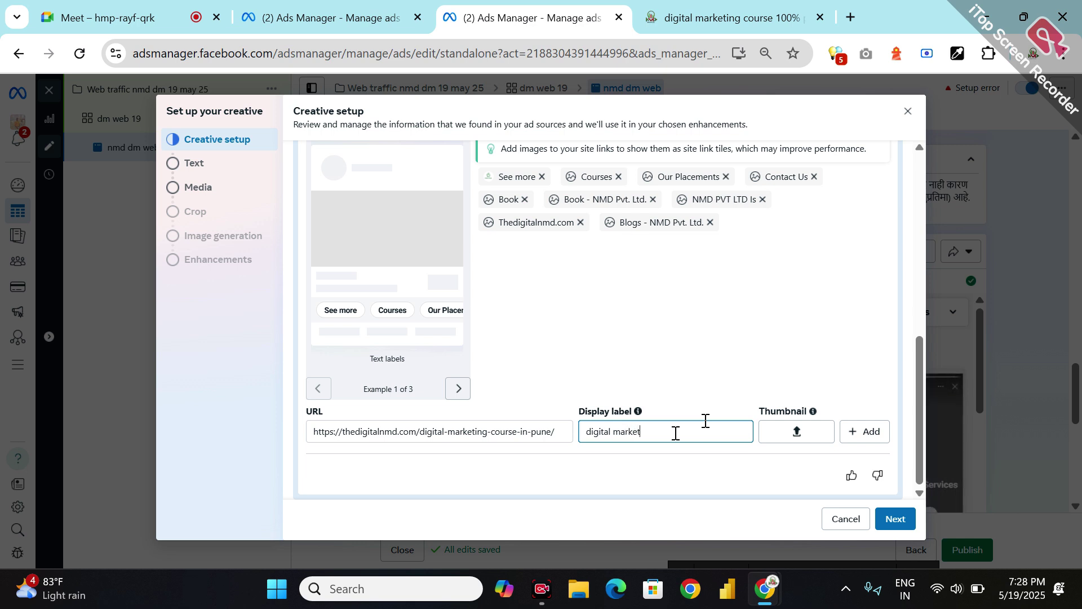
pyautogui.write('ing')
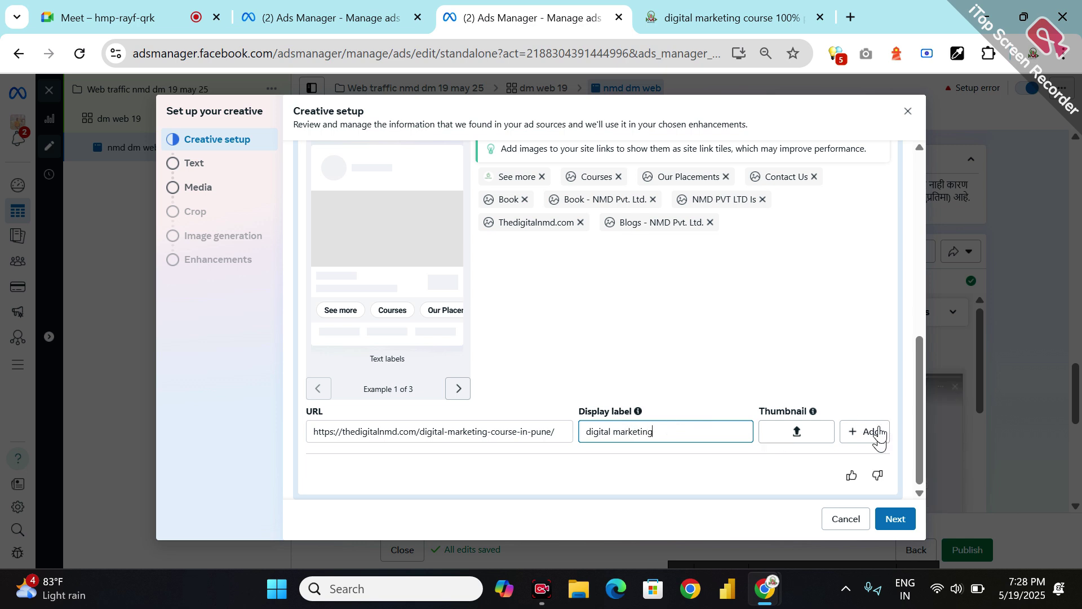
# Step: Enter "Admissions Open for Digital Marketing" as the text tone in the creative's branding
pyautogui.scroll(1, 787, 397)
pyautogui.scroll(6, 780, 366)
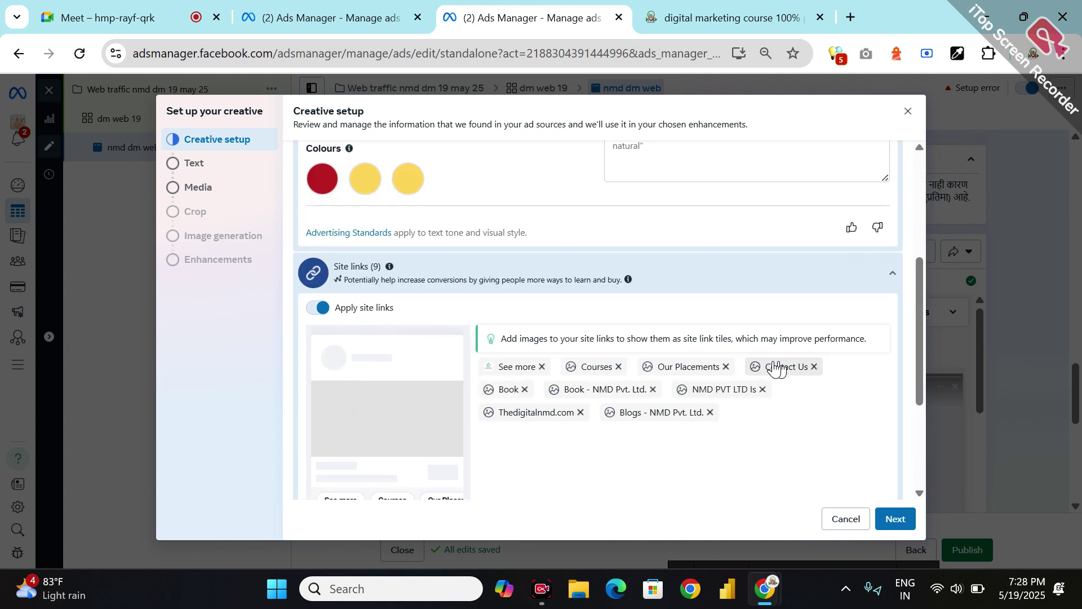
pyautogui.click(647, 292)
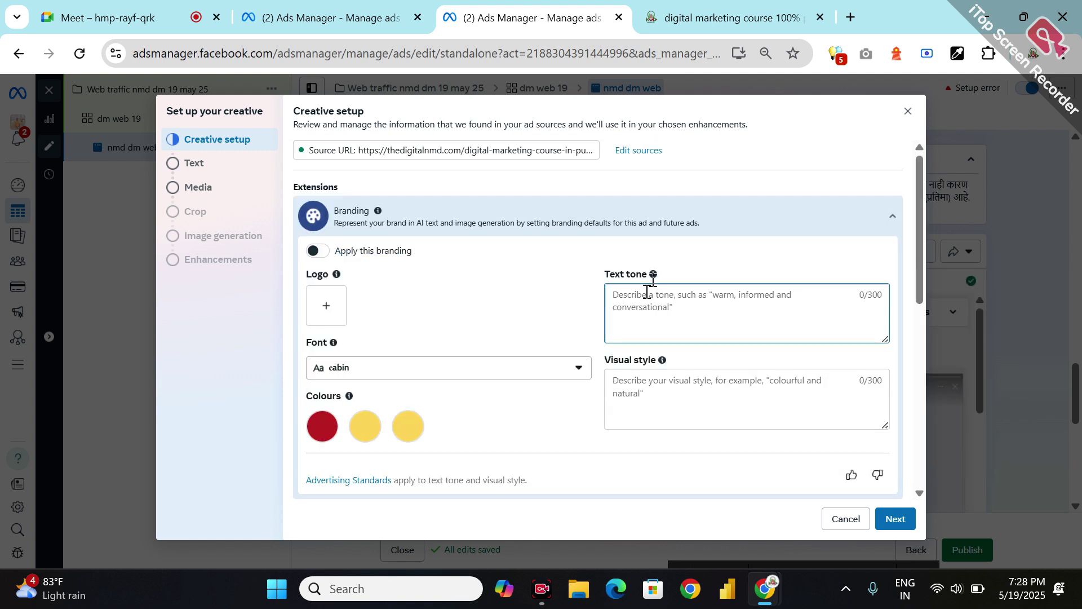
pyautogui.write('A')
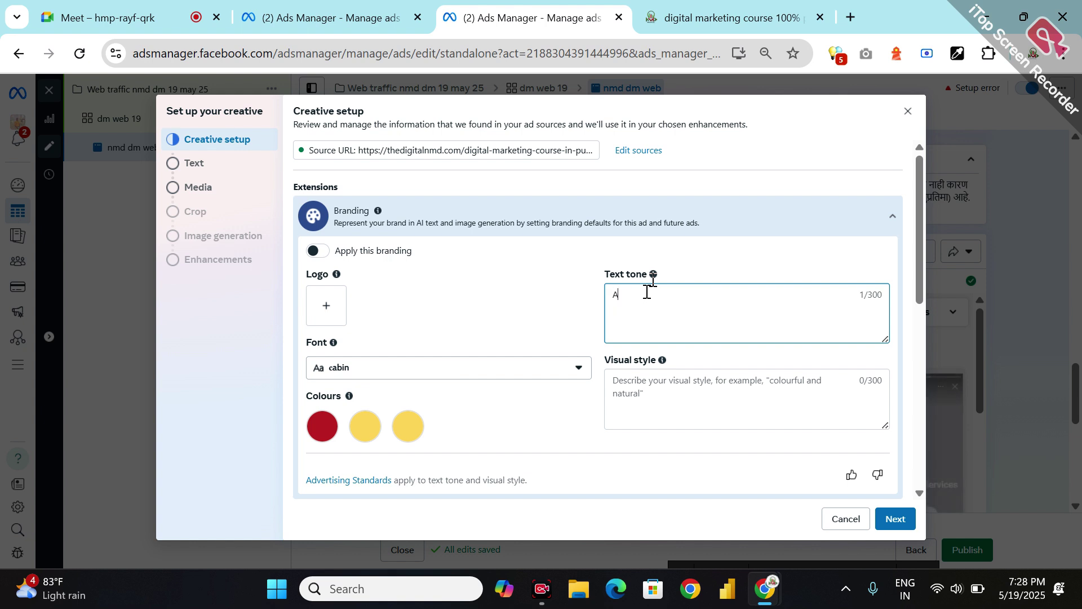
pyautogui.write('dmissions')
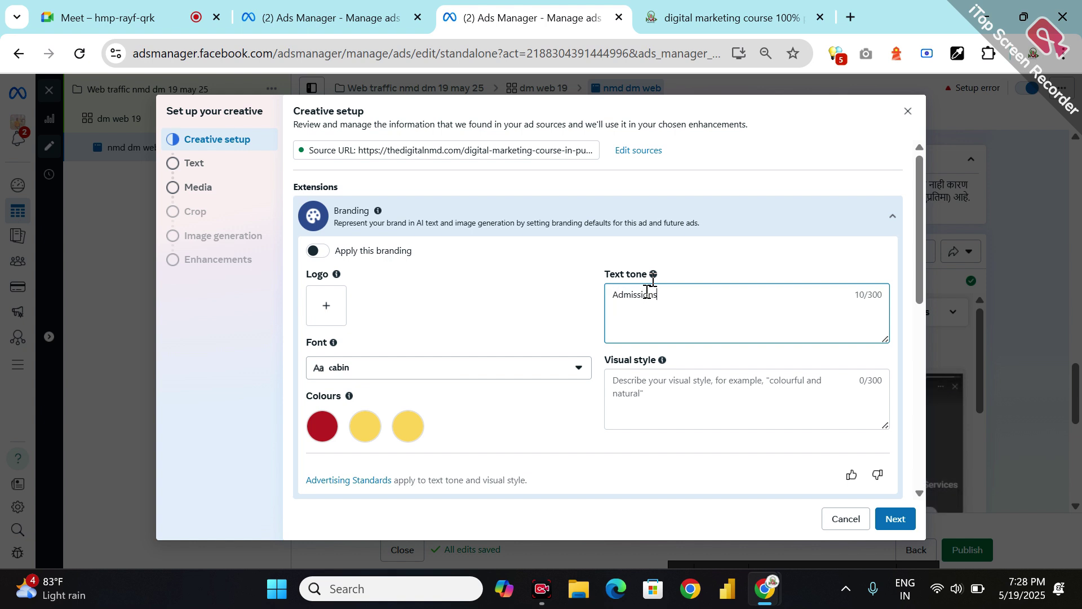
pyautogui.write(' Open for')
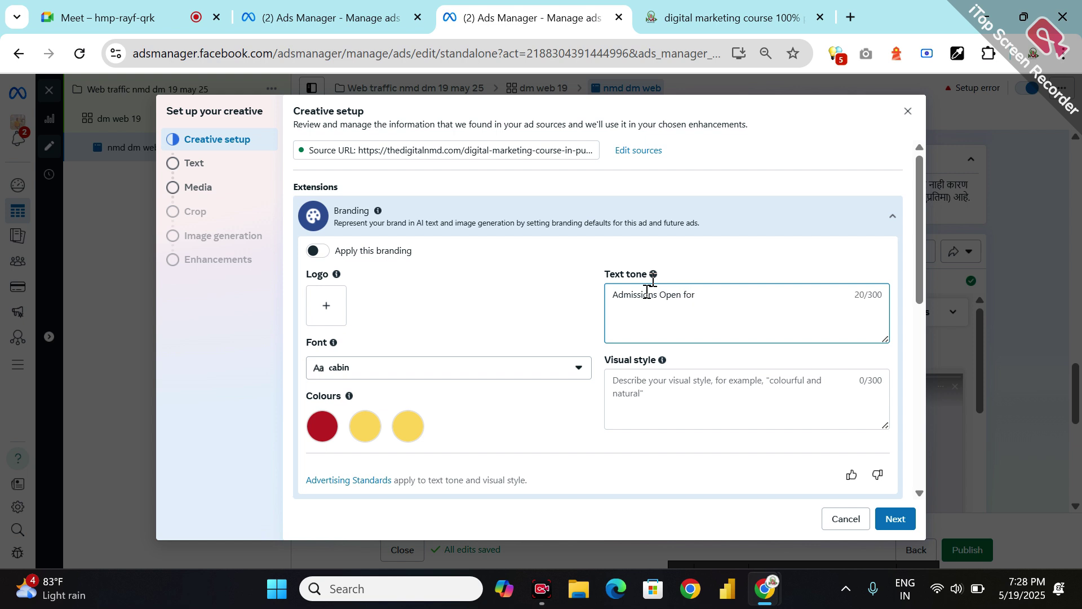
pyautogui.write(' Digital mr')
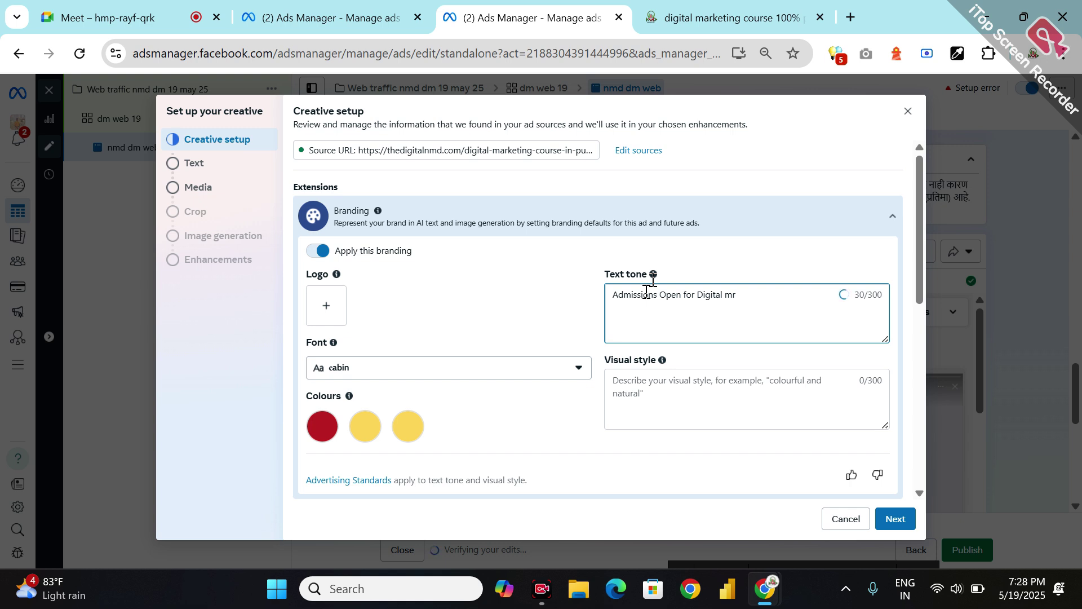
pyautogui.press('BackSpace')
pyautogui.press('BackSpace')
pyautogui.write('N')
pyautogui.press('BackSpace')
pyautogui.write('Marketing Wu')
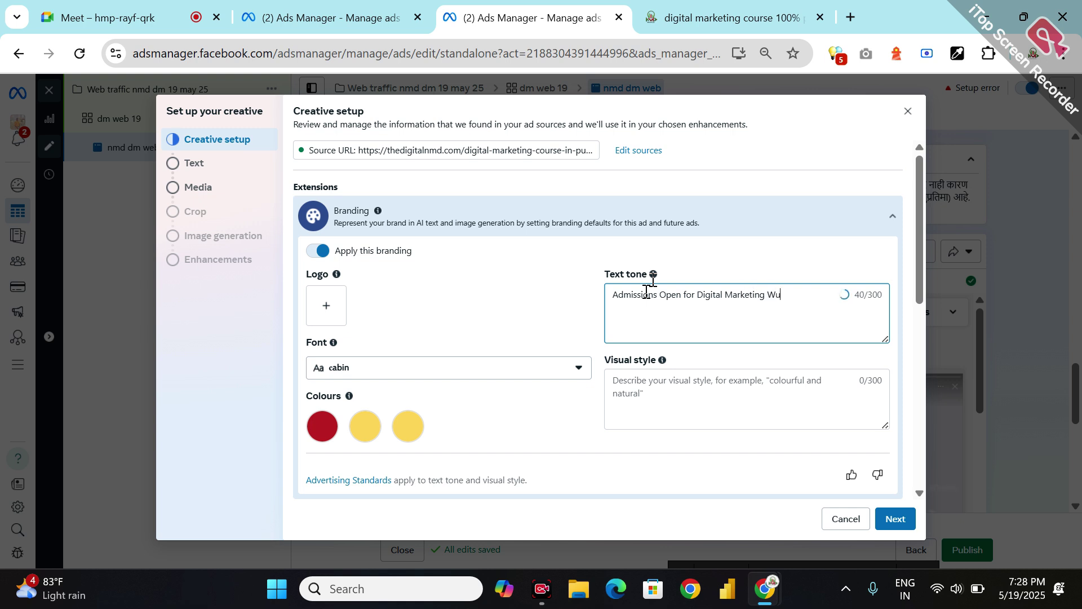
pyautogui.press('BackSpace')
pyautogui.press('BackSpace')
pyautogui.press('BackSpace')
pyautogui.write('iyt')
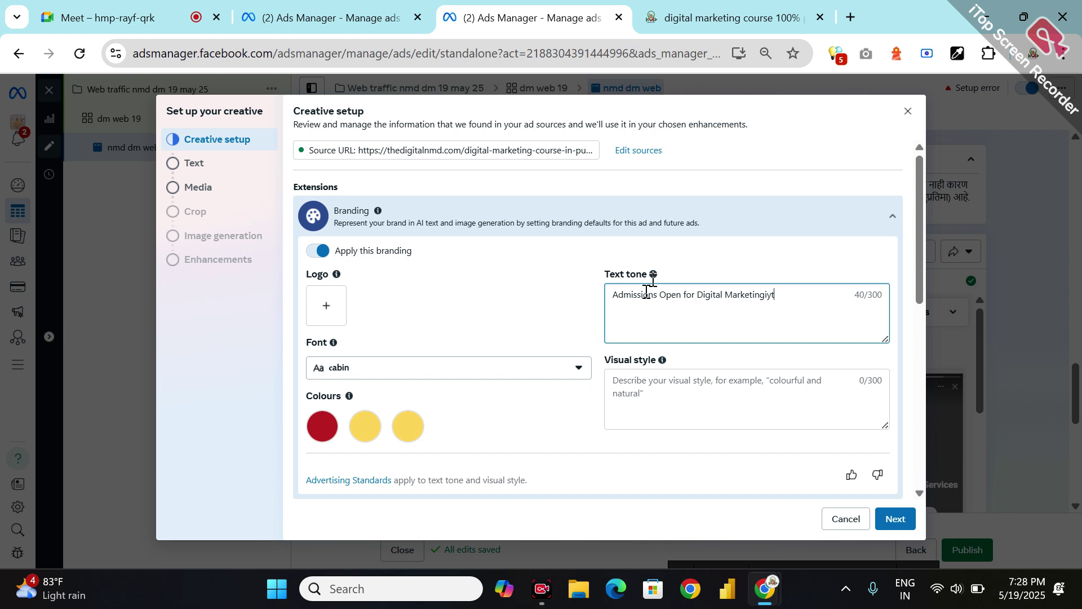
pyautogui.press('BackSpace')
pyautogui.press('BackSpace')
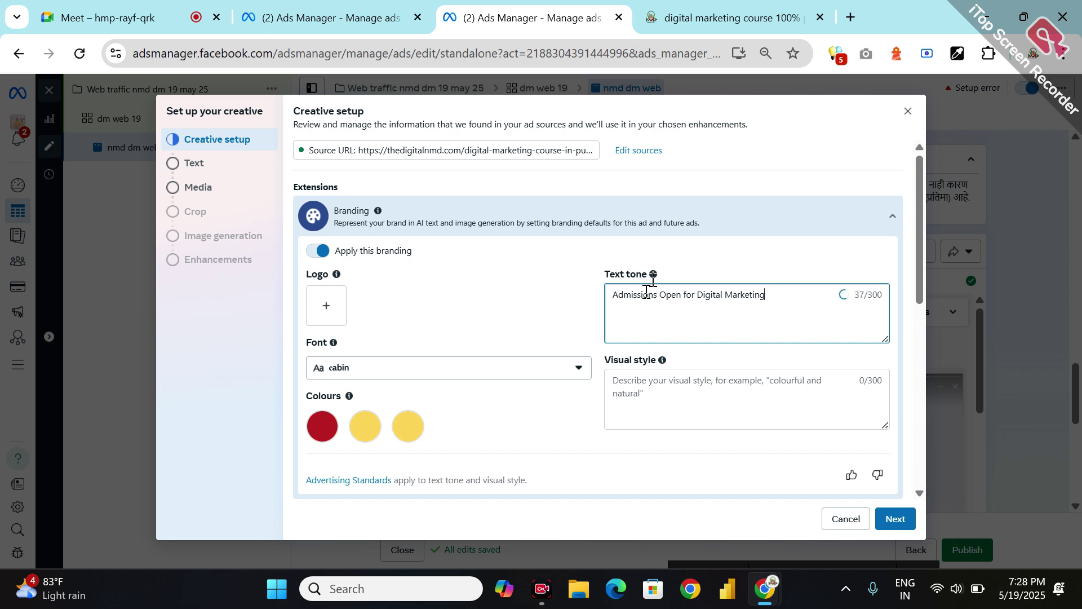
# Step: Extend the branding text tone to read "Admissions Open for Digital Marketing with 100% placement Gauurantee"
pyautogui.write('with scho')
pyautogui.write('larship')
pyautogui.write('100')
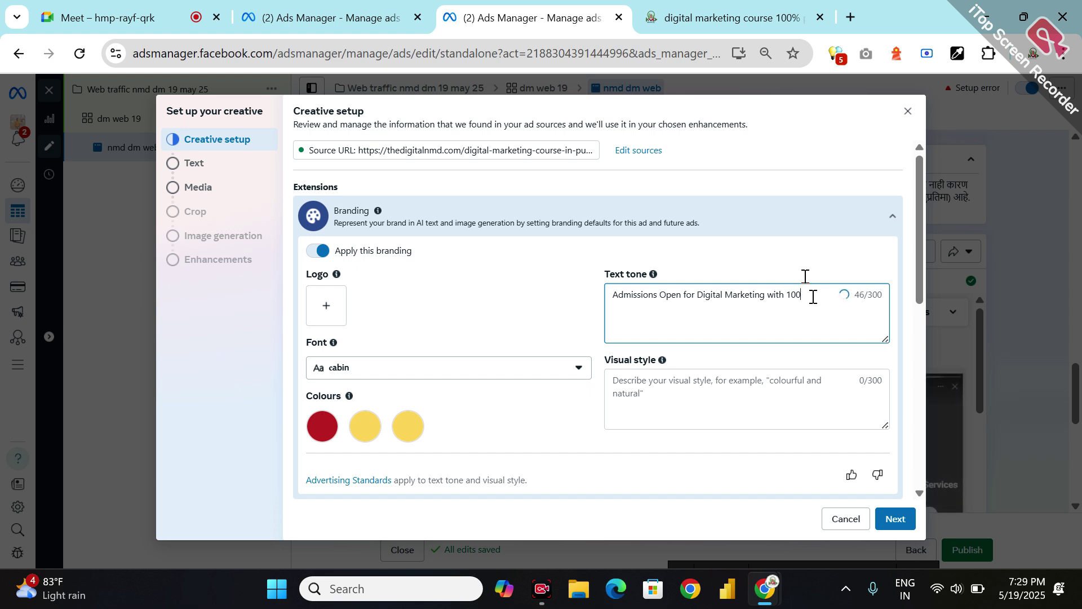
pyautogui.write('% ')
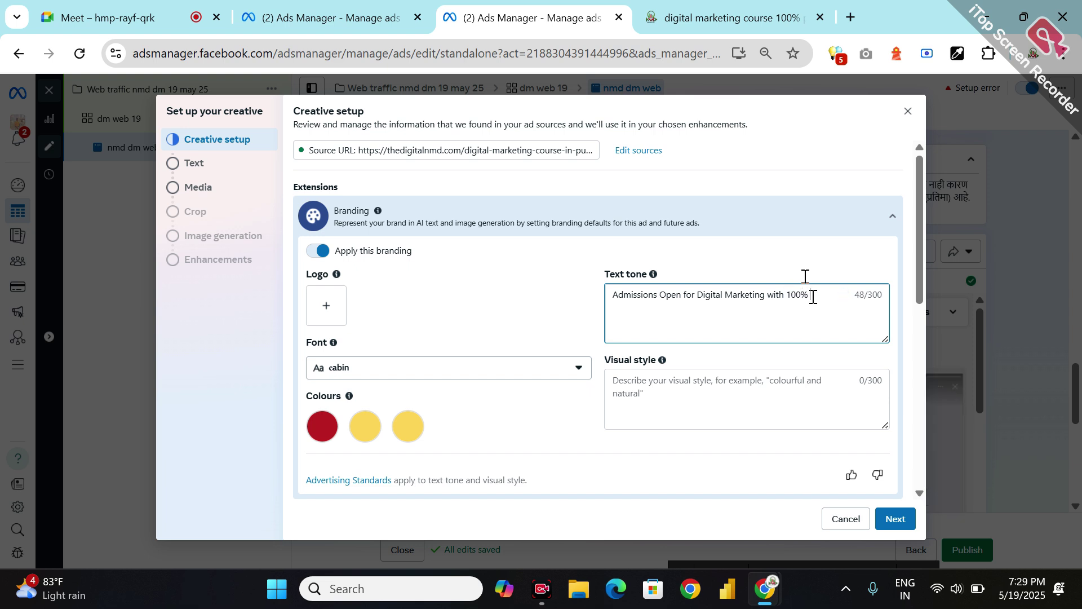
pyautogui.write('placement Ga')
pyautogui.press('BackSpace')
pyautogui.press('BackSpace')
pyautogui.write('auurant')
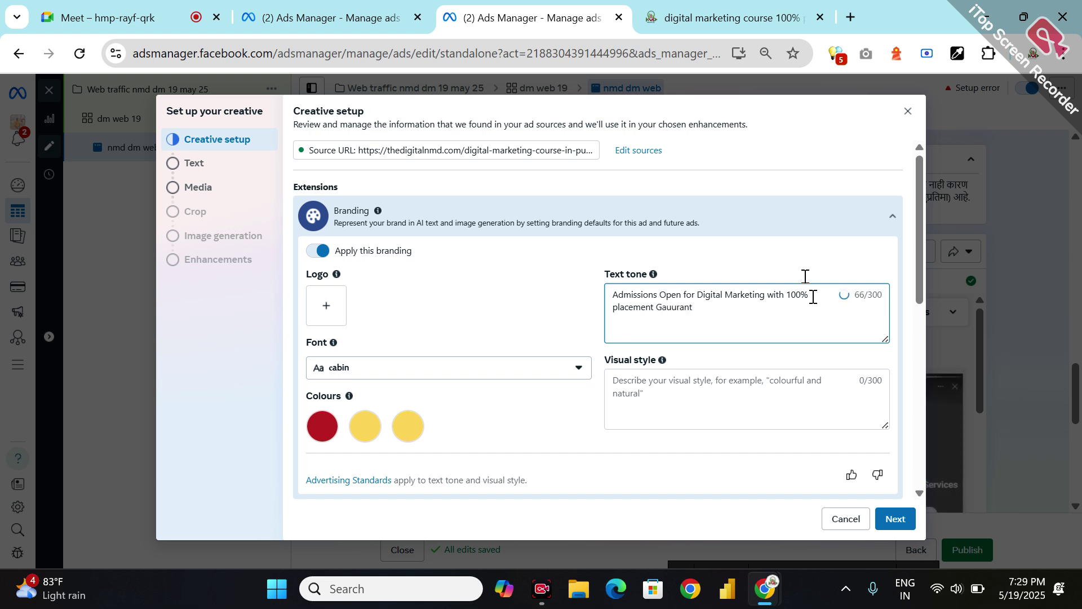
pyautogui.write('ee')
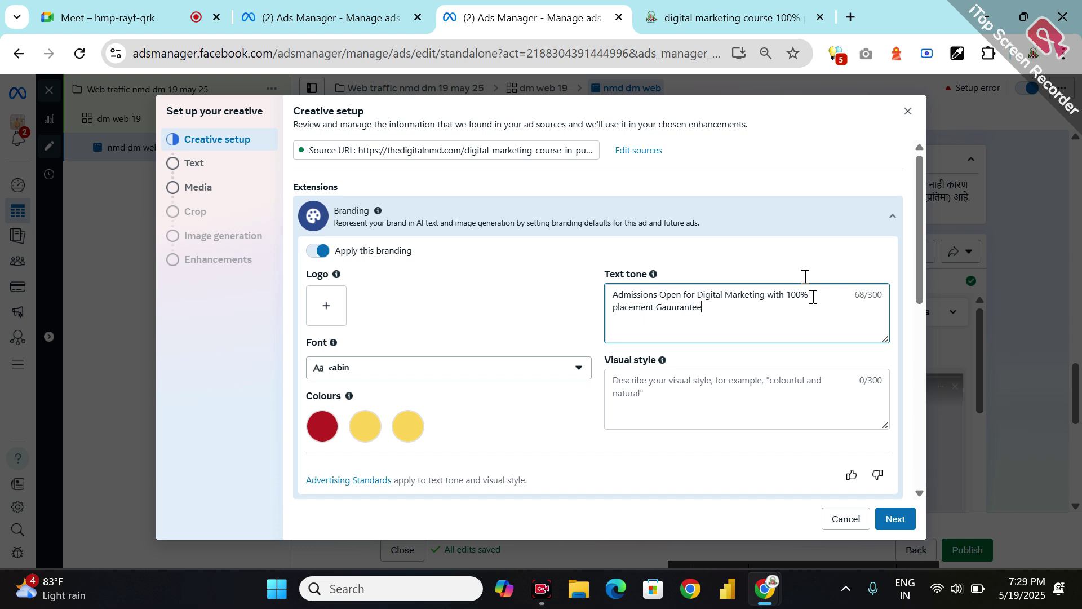
# Step: Look over the remaining creative extensions, including the site links, and continue to the Text stage
pyautogui.click(649, 394)
pyautogui.scroll(-5, 649, 394)
pyautogui.scroll(-2, 646, 401)
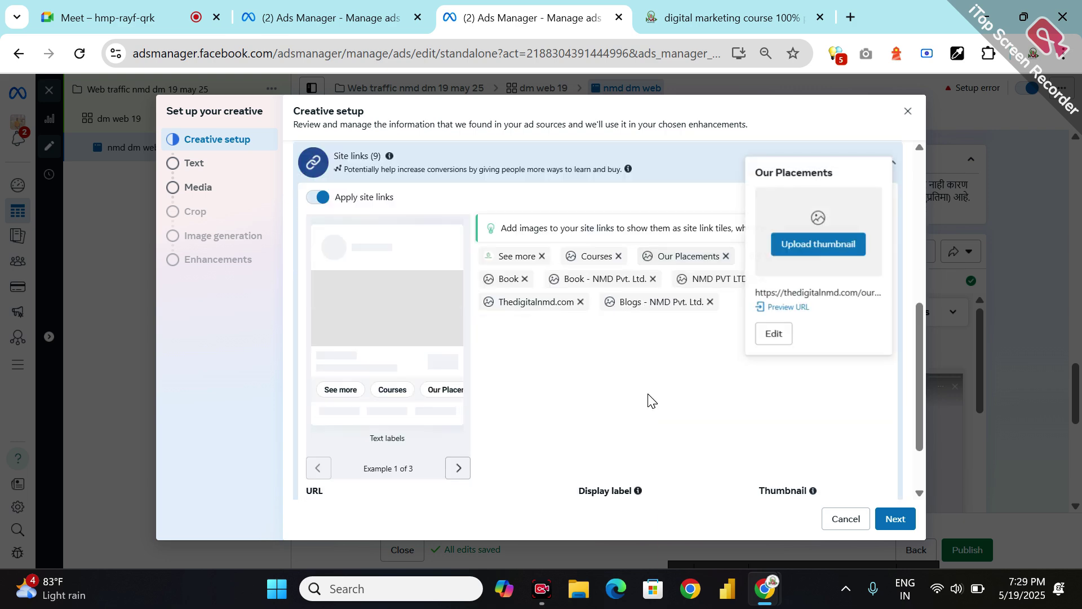
pyautogui.click(892, 519)
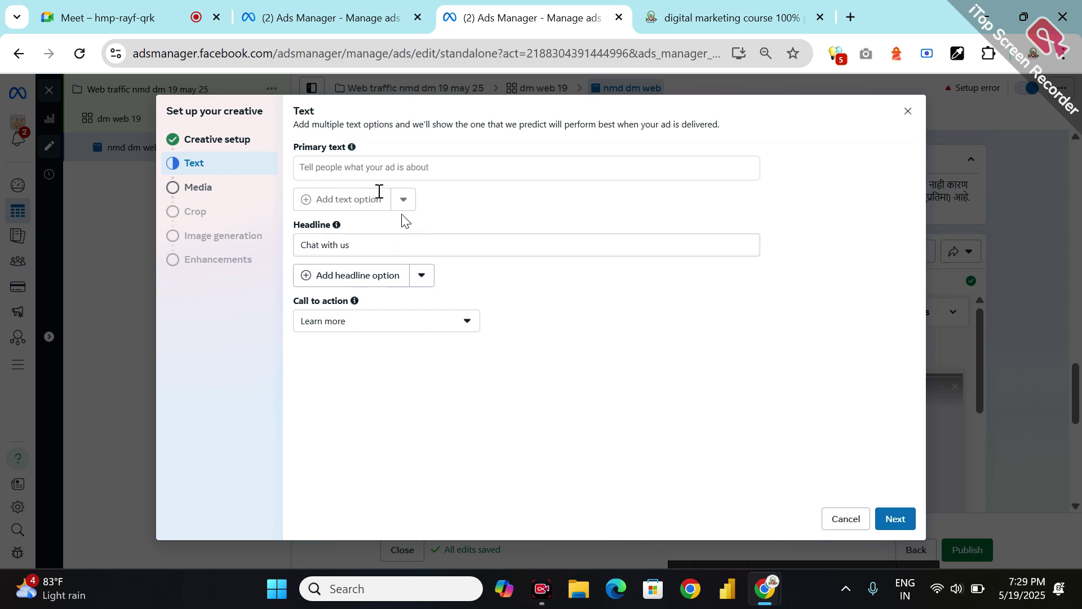
# Step: Enter the primary text "admissions Open for digital marketing with 100% Placement Gurantee"
pyautogui.click(364, 168)
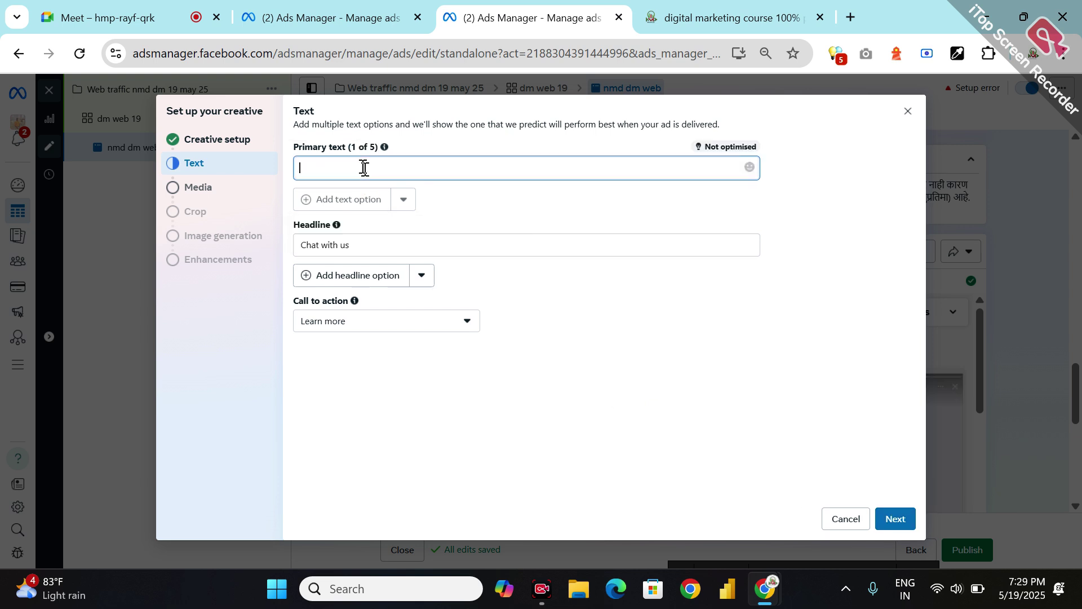
pyautogui.write('admissions Open for digi')
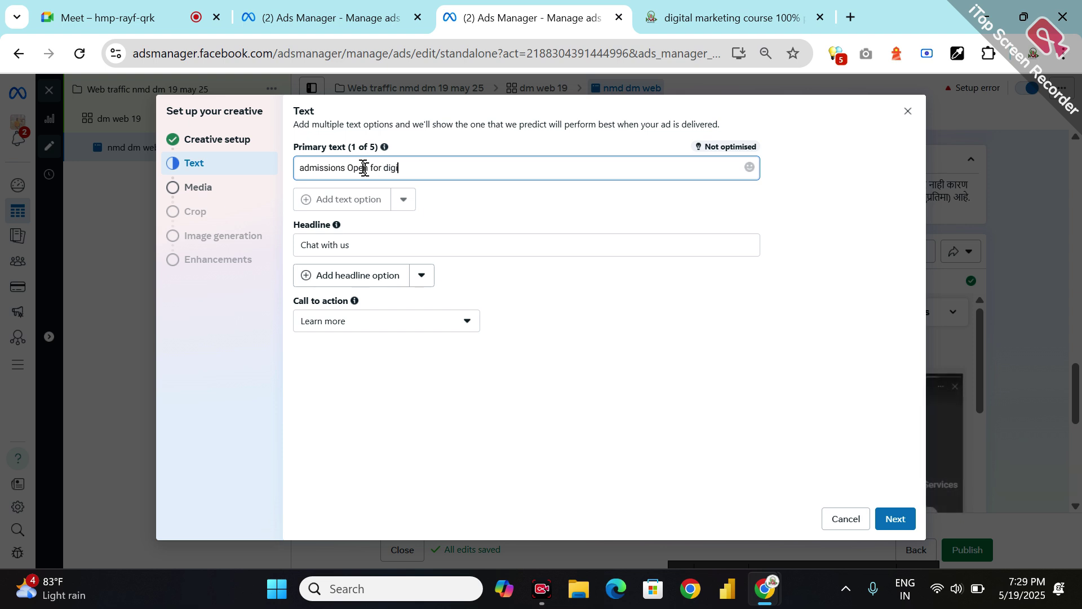
pyautogui.write('tal mark')
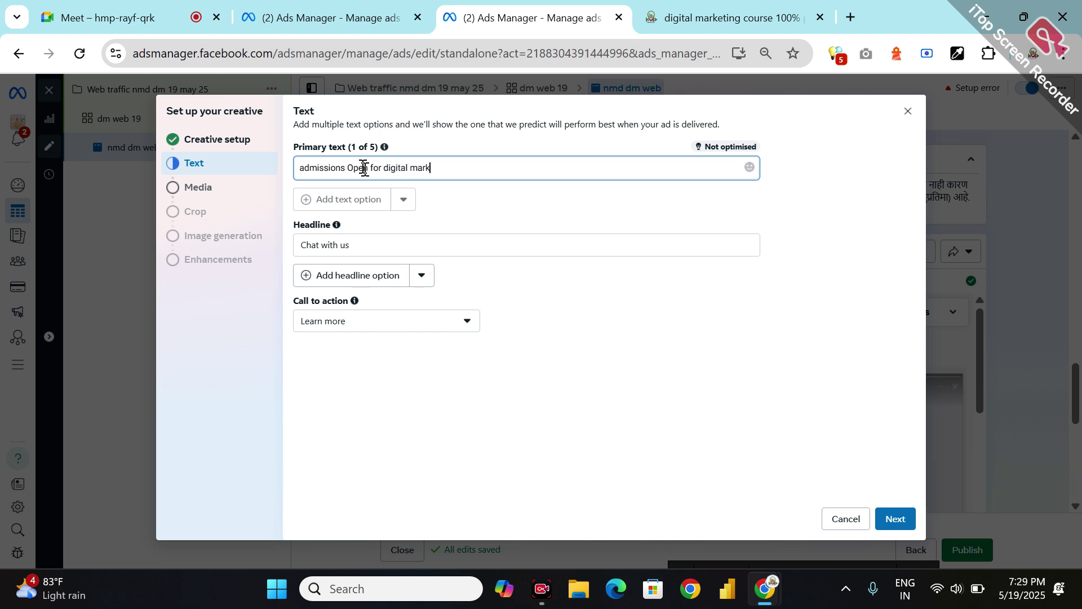
pyautogui.write('eting with ')
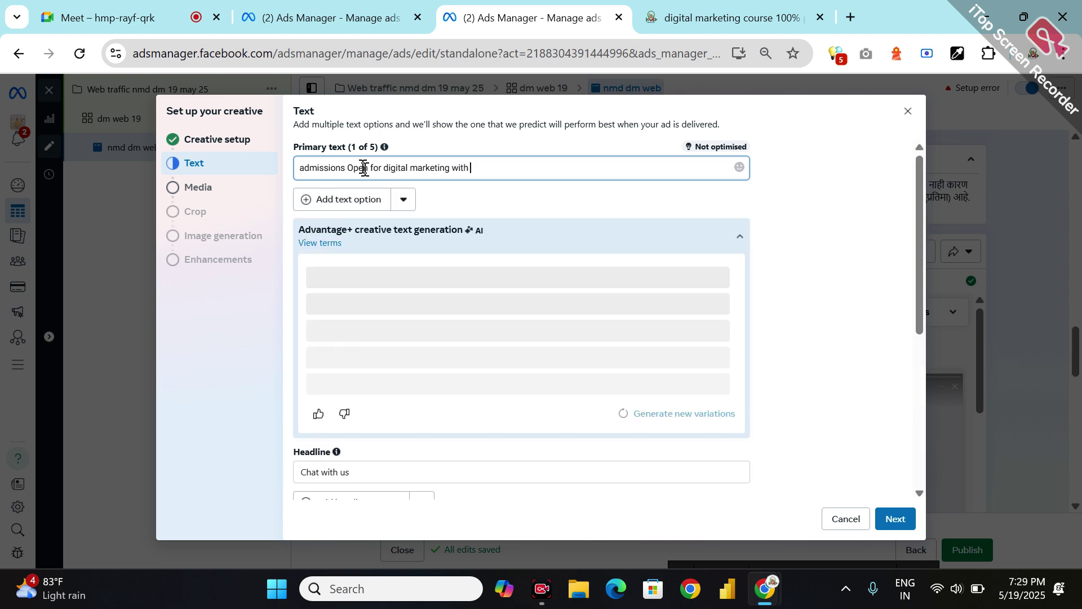
pyautogui.write('100')
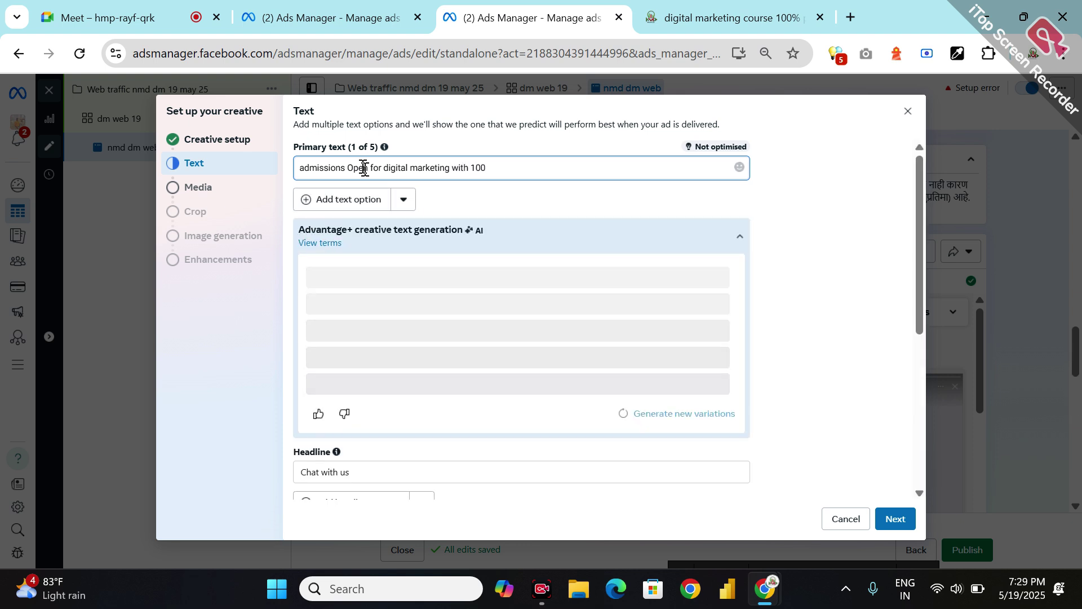
pyautogui.write('% Placement ')
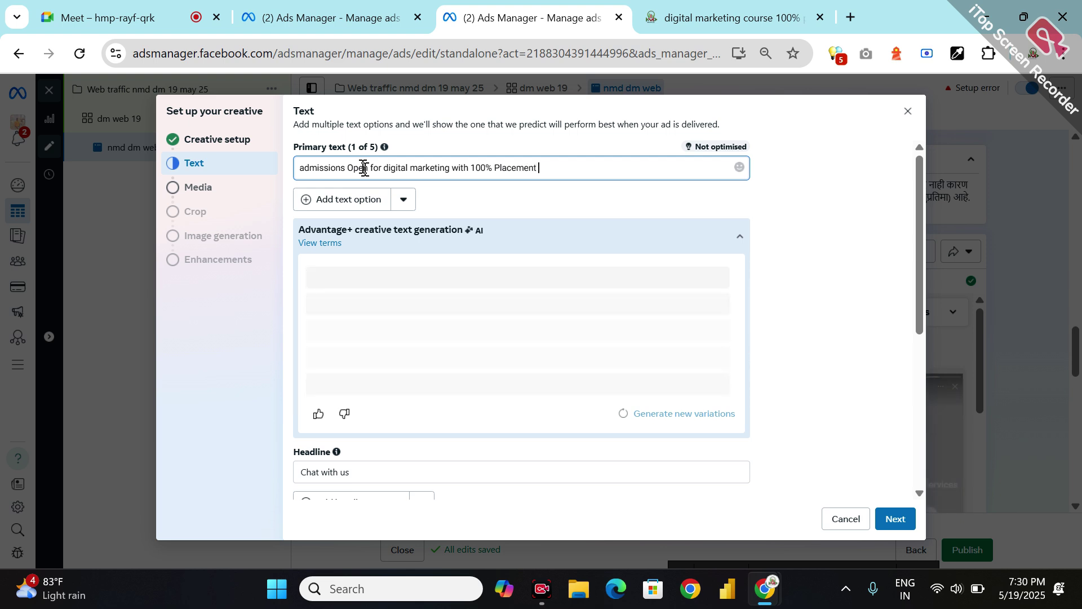
pyautogui.write('Guranty')
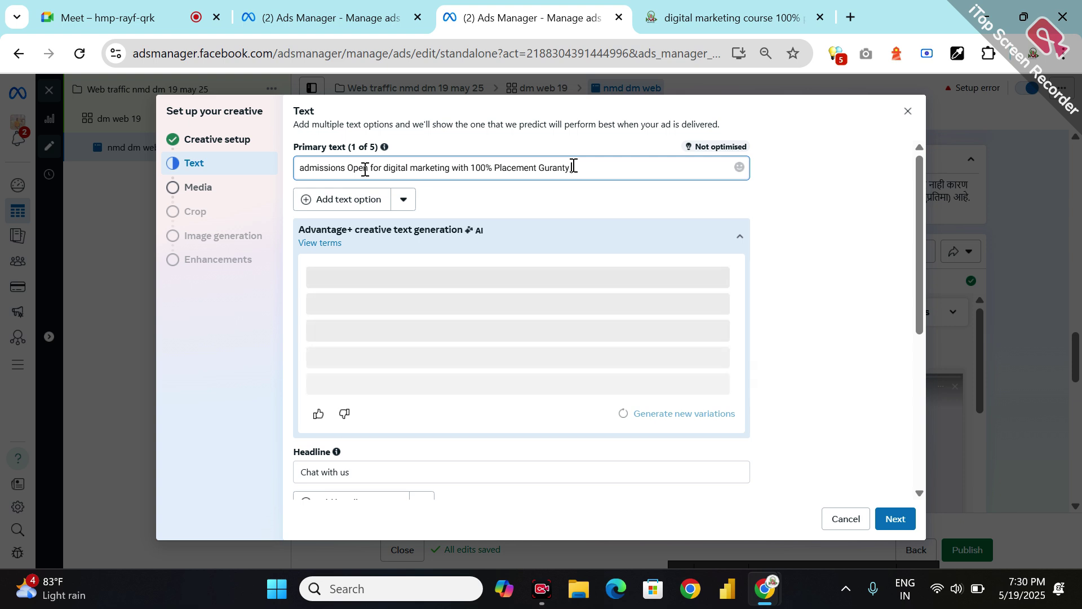
pyautogui.press('BackSpace')
pyautogui.write('ee')
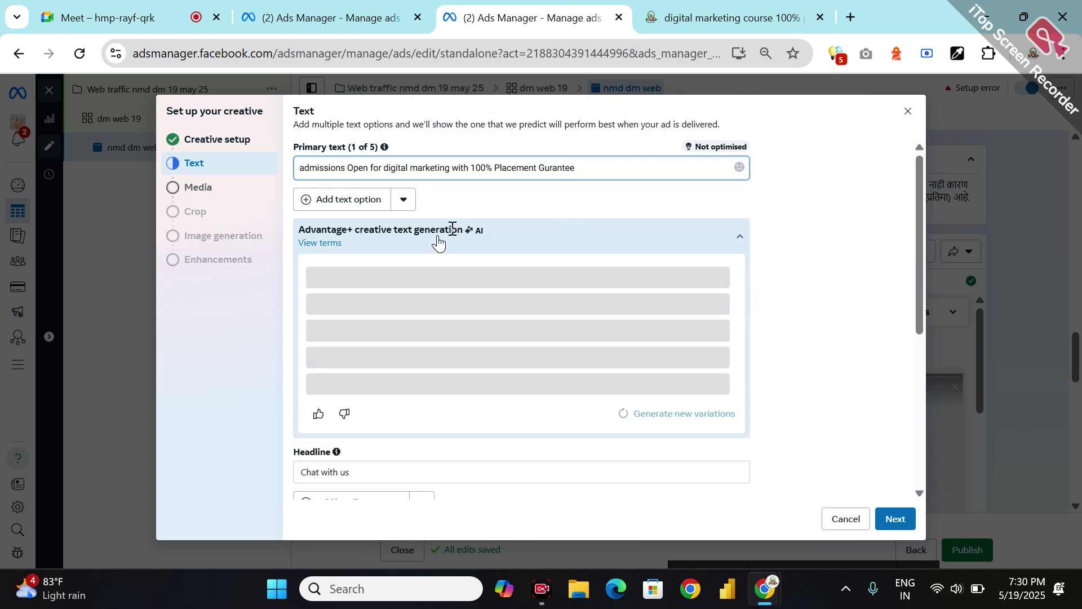
# Step: Replace the ad's headline with "Apply now"
pyautogui.scroll(-3, 466, 289)
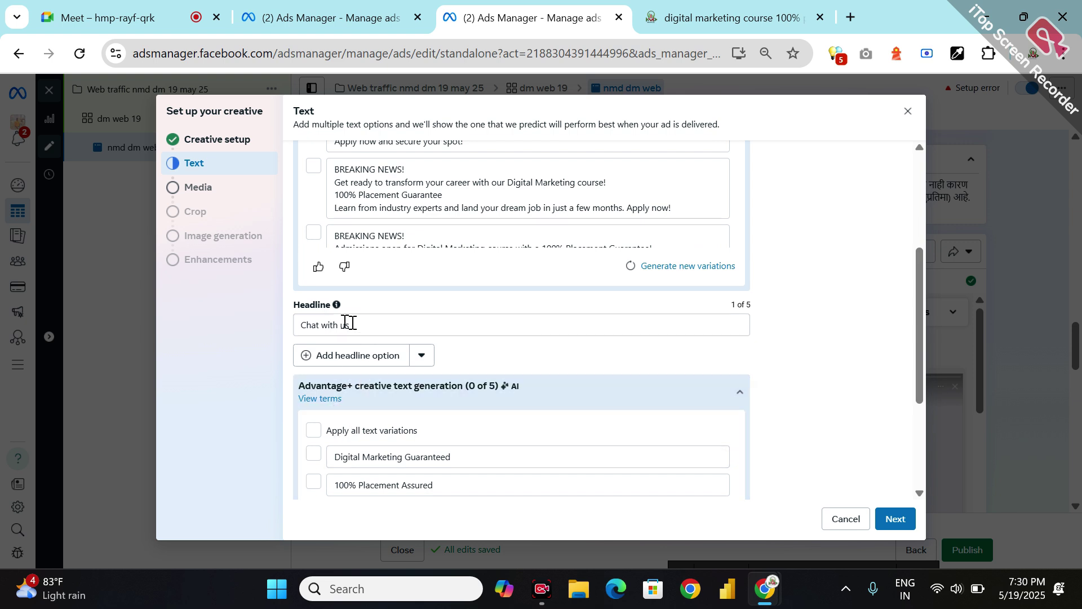
pyautogui.tripleClick(380, 321)
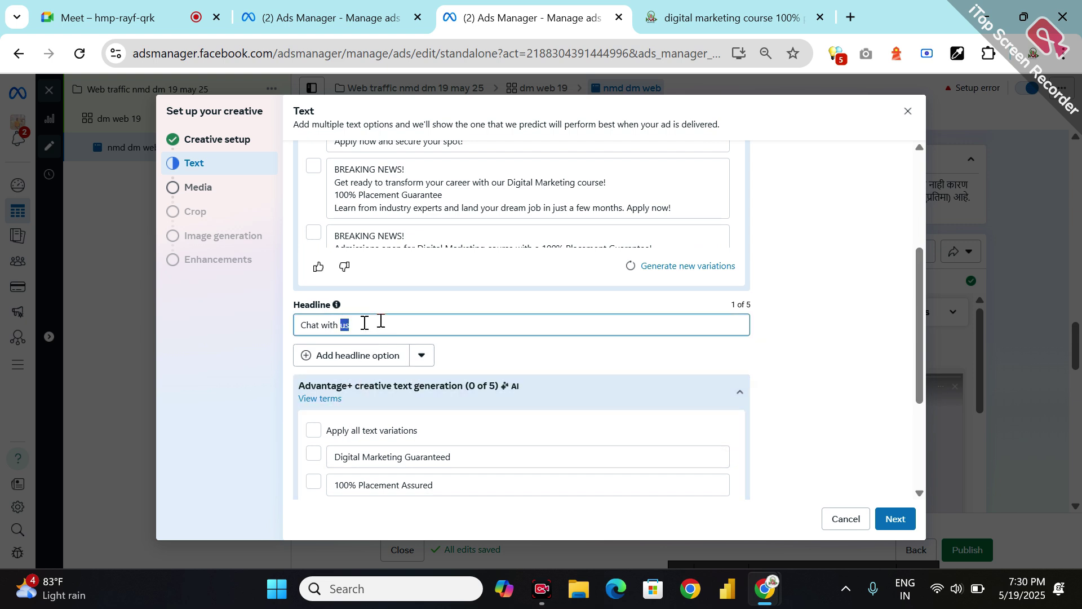
pyautogui.press('BackSpace')
pyautogui.write('A')
pyautogui.press('BackSpace')
pyautogui.press('BackSpace')
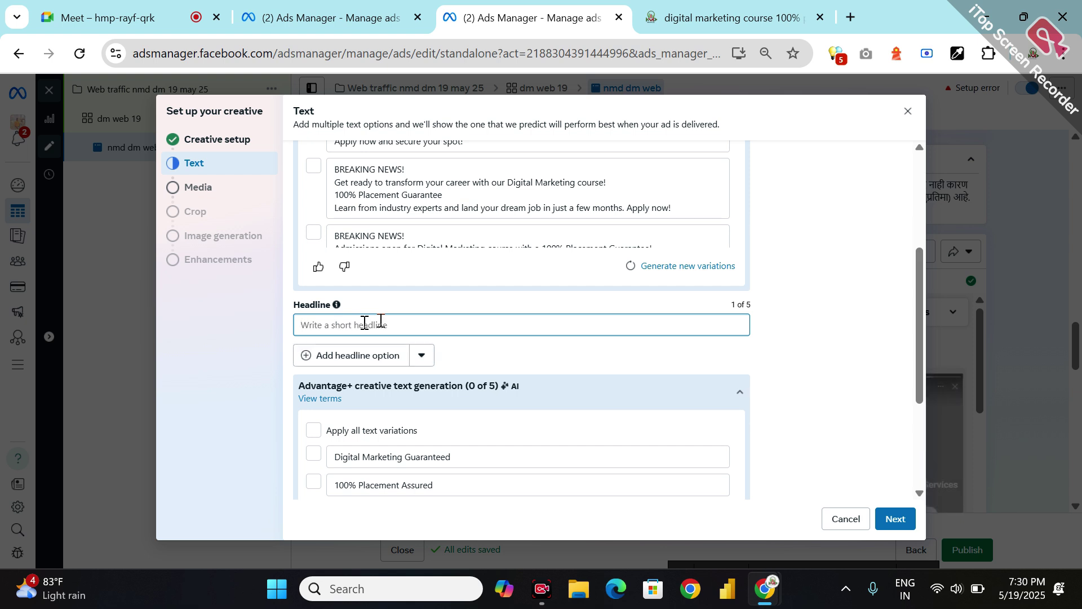
pyautogui.write('Apply')
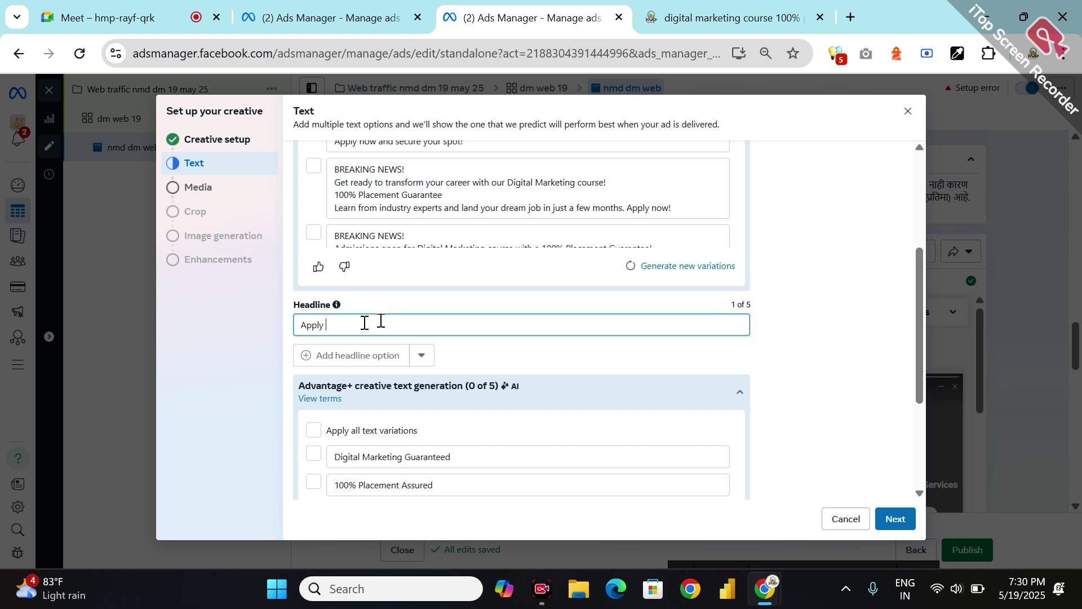
pyautogui.write(' now')
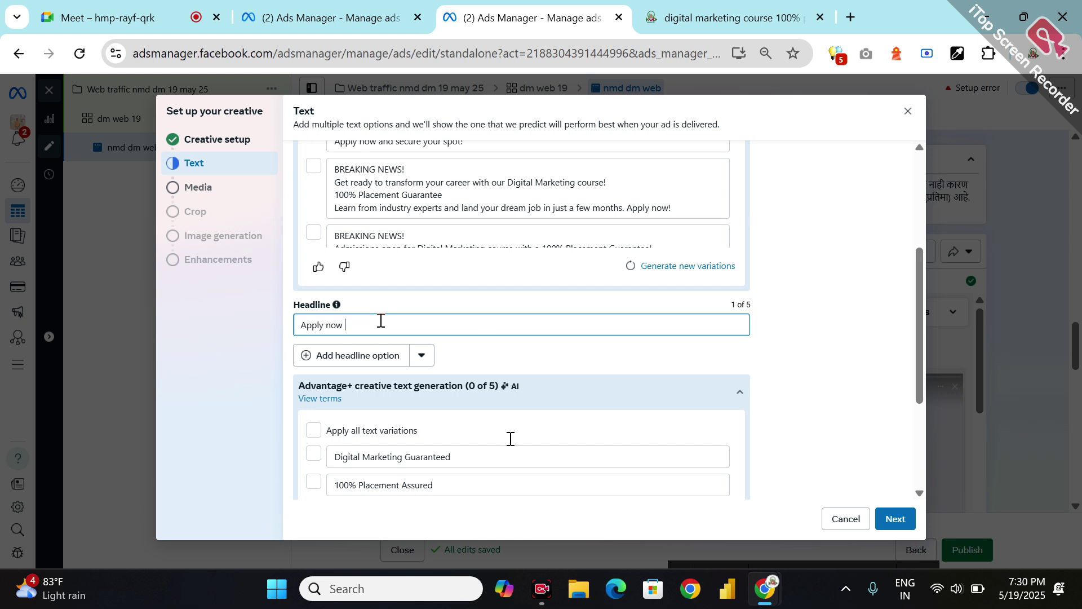
# Step: Include the AI-generated headline variations "100% Placement Assured", "100% Placement Guarantee" and "Digital Marketing Admissions Open"
pyautogui.scroll(-3, 510, 394)
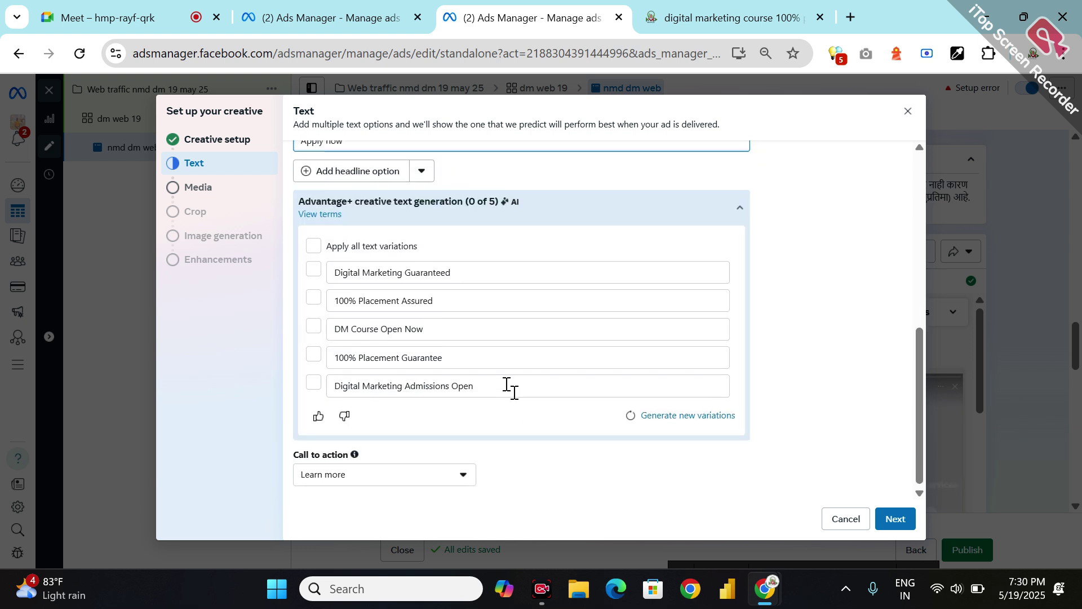
pyautogui.click(316, 299)
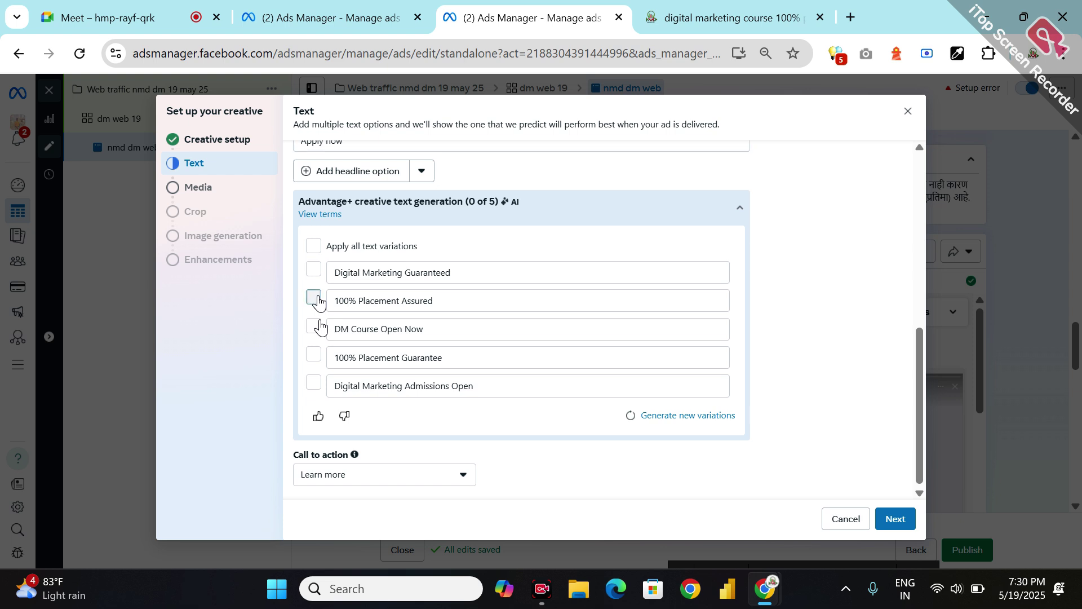
pyautogui.click(321, 361)
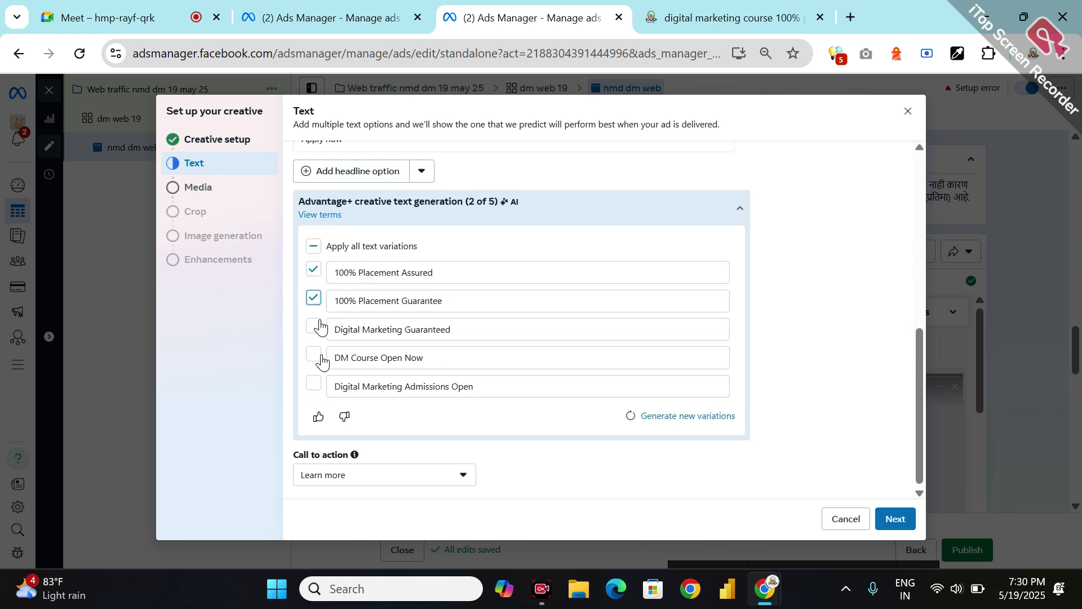
pyautogui.click(314, 384)
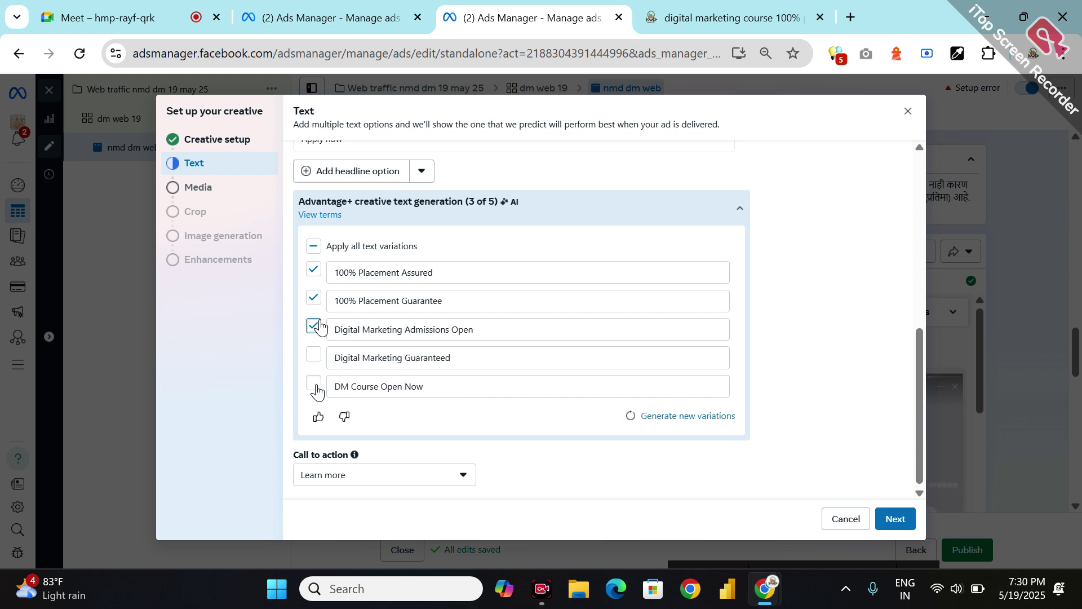
# Step: Set the call to action to Apply now and dismiss the Quick Heal subscription pop-up
pyautogui.click(452, 483)
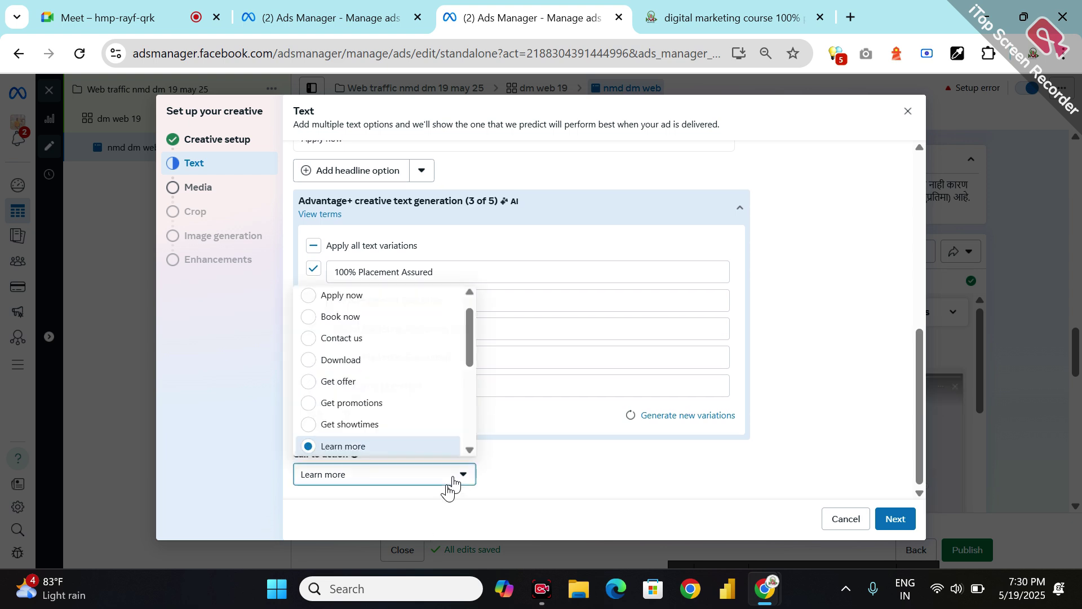
pyautogui.click(307, 298)
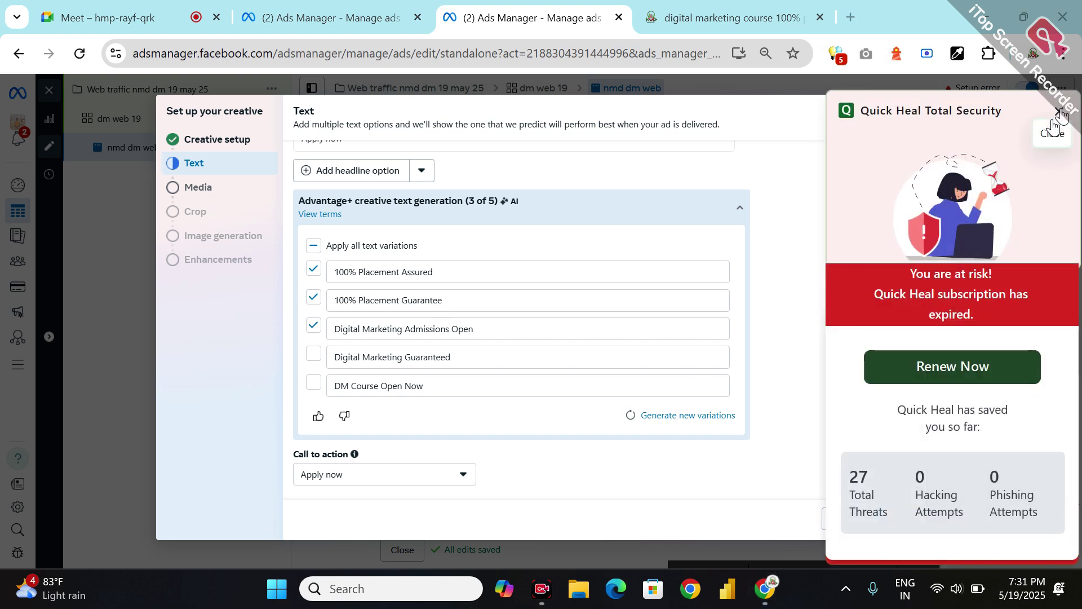
pyautogui.click(1059, 113)
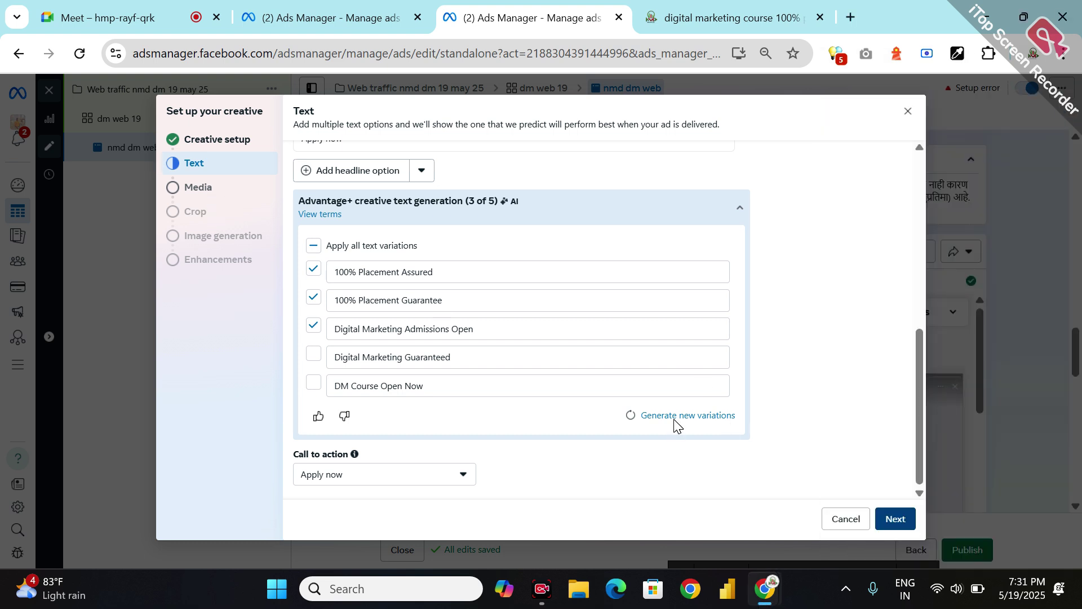
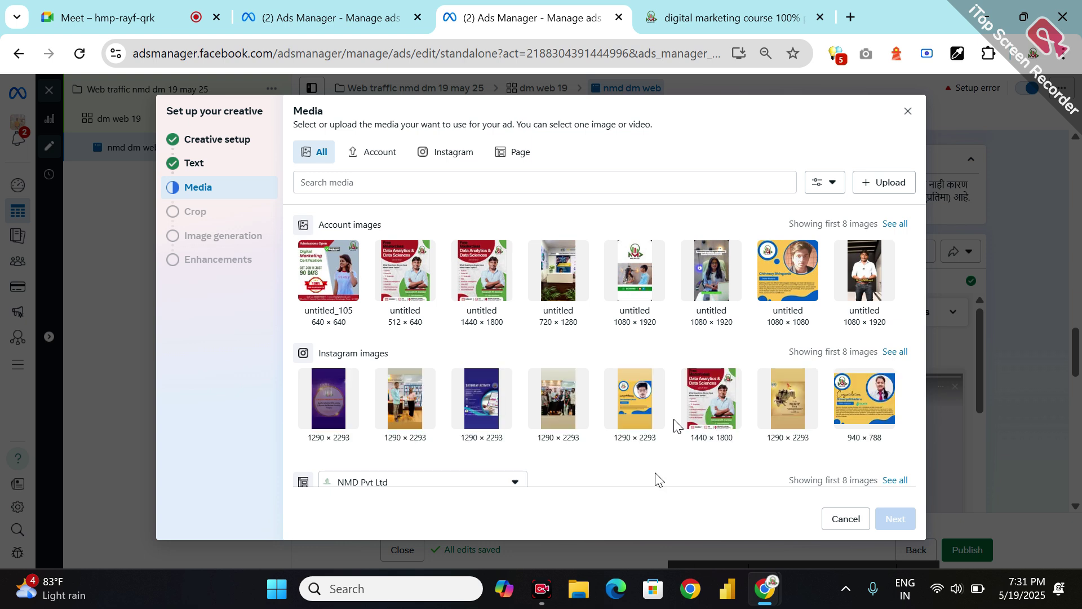
# Step: Use the 640 × 640 account image untitled_105 as the ad media and accept its original square and vertical crops
pyautogui.click(335, 290)
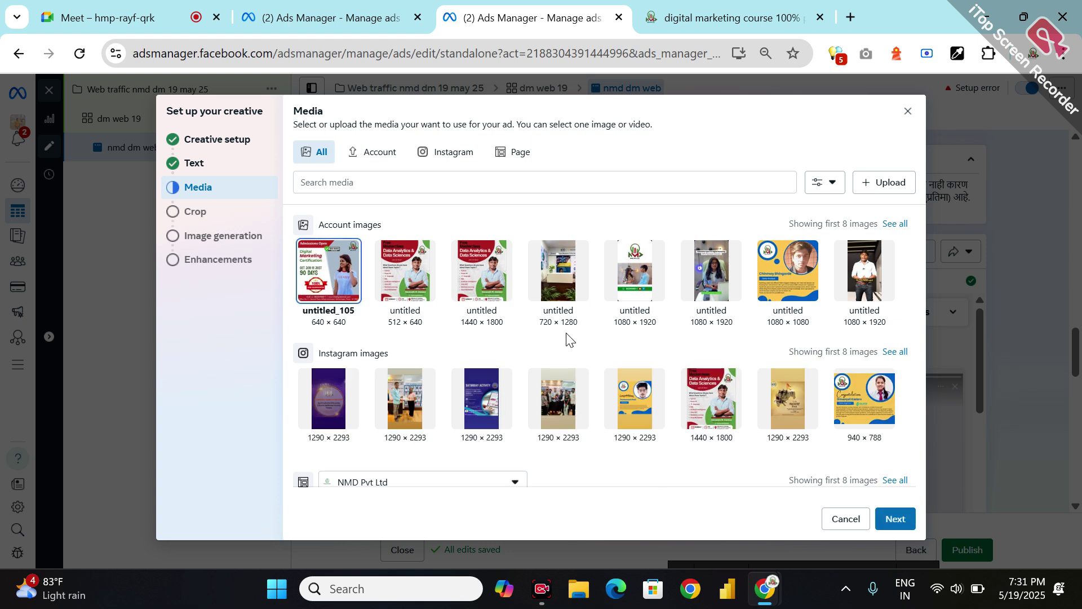
pyautogui.click(904, 519)
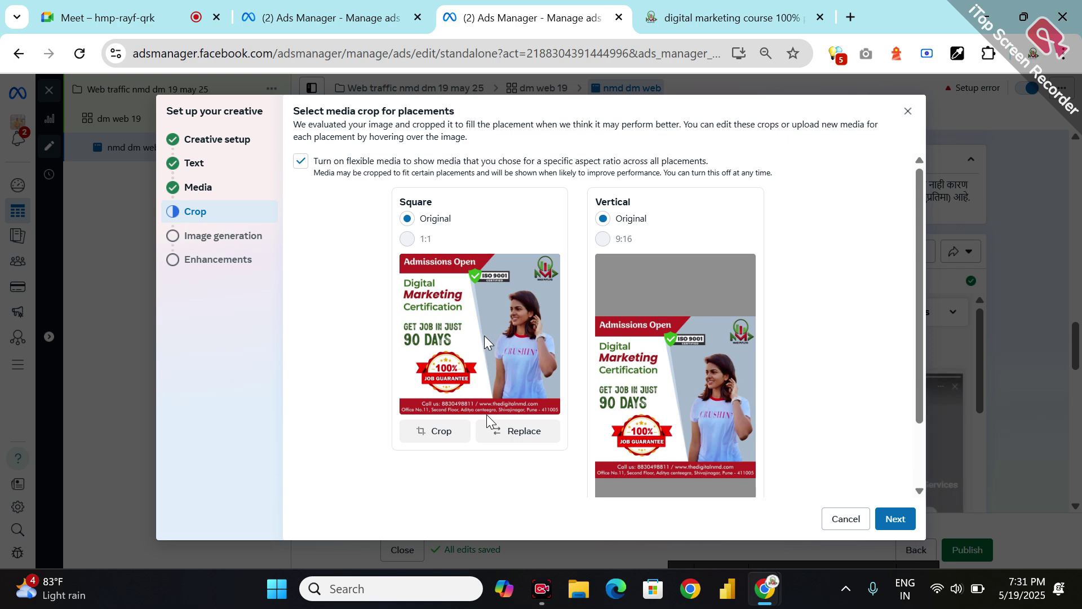
pyautogui.scroll(-2, 487, 422)
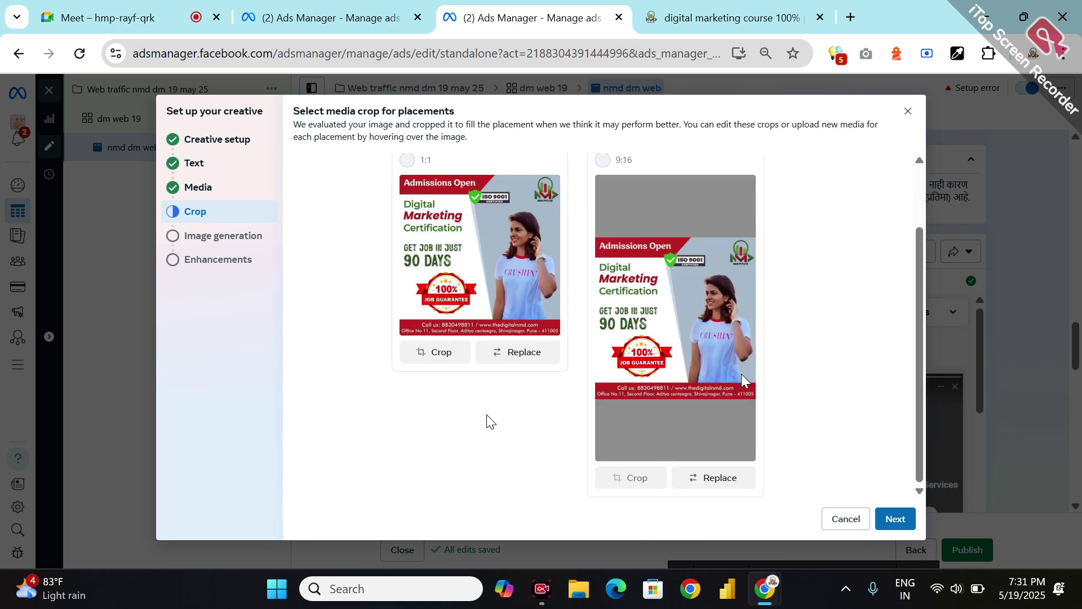
pyautogui.click(895, 519)
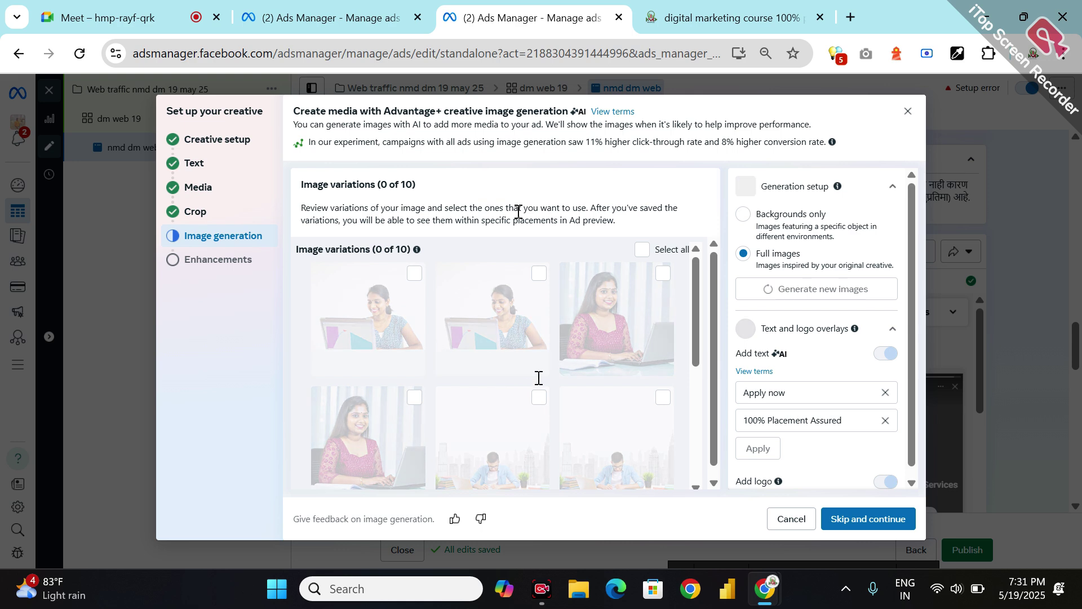
# Step: Review the AI-generated image variations and overlay options, and skip image generation to reach the Enhancements stage
pyautogui.scroll(-2, 536, 382)
pyautogui.scroll(-3, 535, 382)
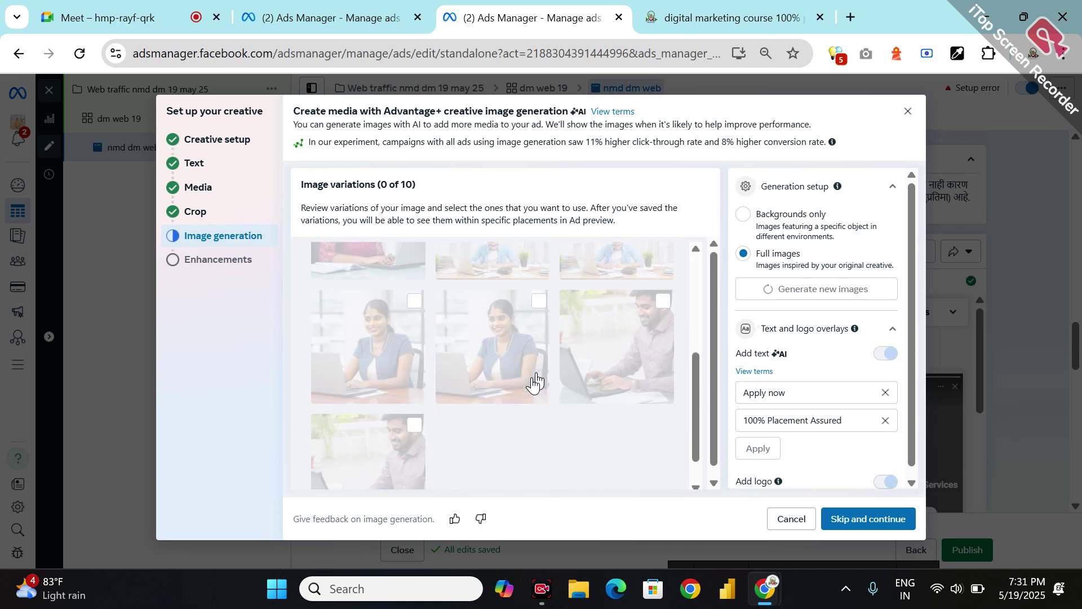
pyautogui.scroll(5, 535, 383)
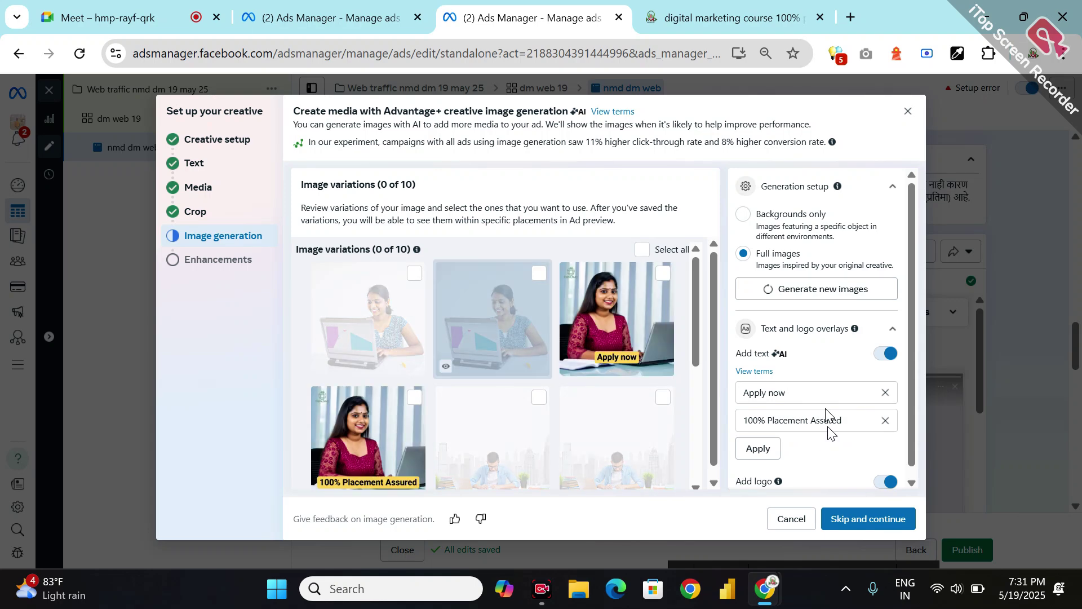
pyautogui.scroll(-1, 829, 440)
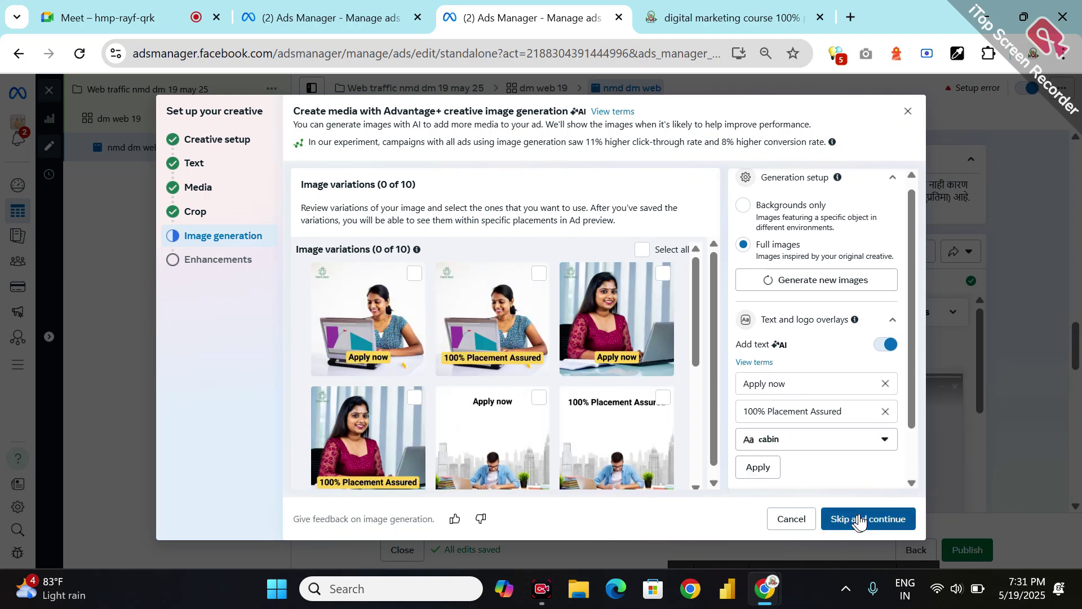
pyautogui.click(858, 520)
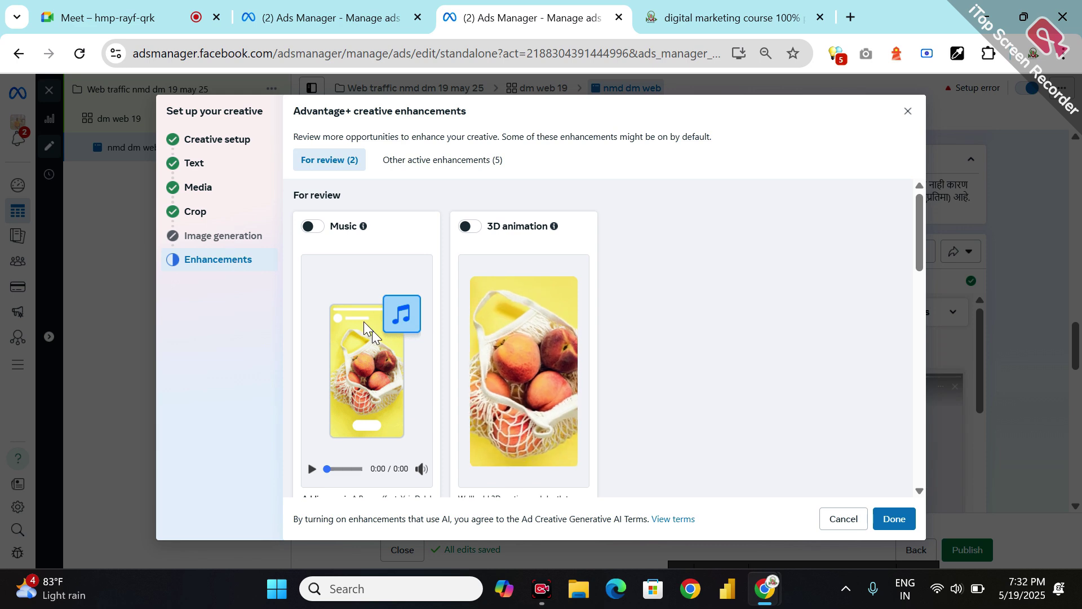
# Step: Review the Advantage+ creative enhancements, keep their current on/off settings and finish the creative setup
pyautogui.scroll(-5, 367, 322)
pyautogui.scroll(-5, 372, 330)
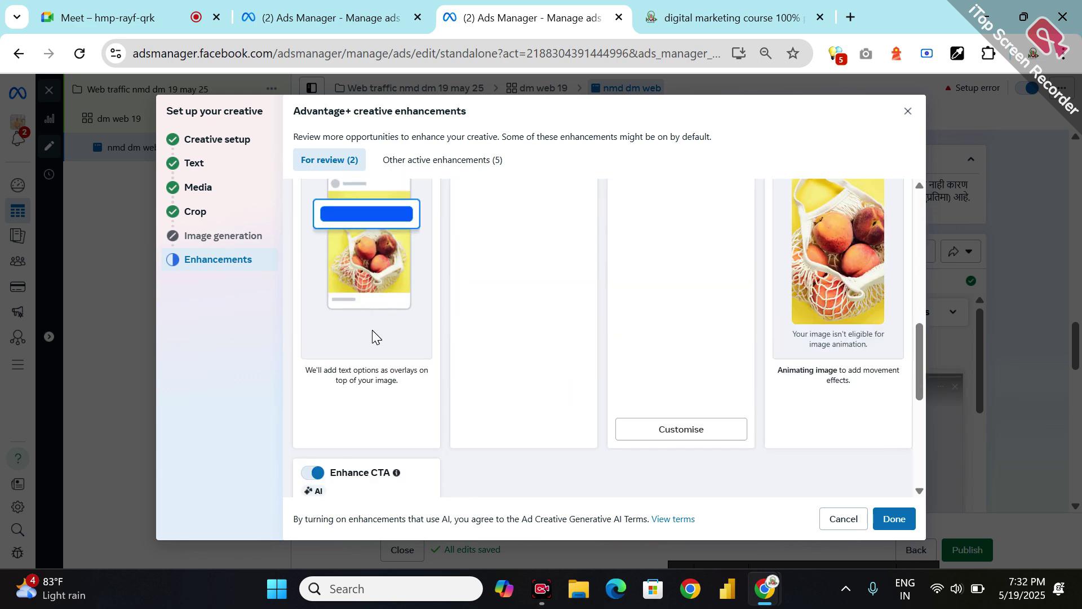
pyautogui.scroll(3, 372, 330)
pyautogui.scroll(1, 372, 330)
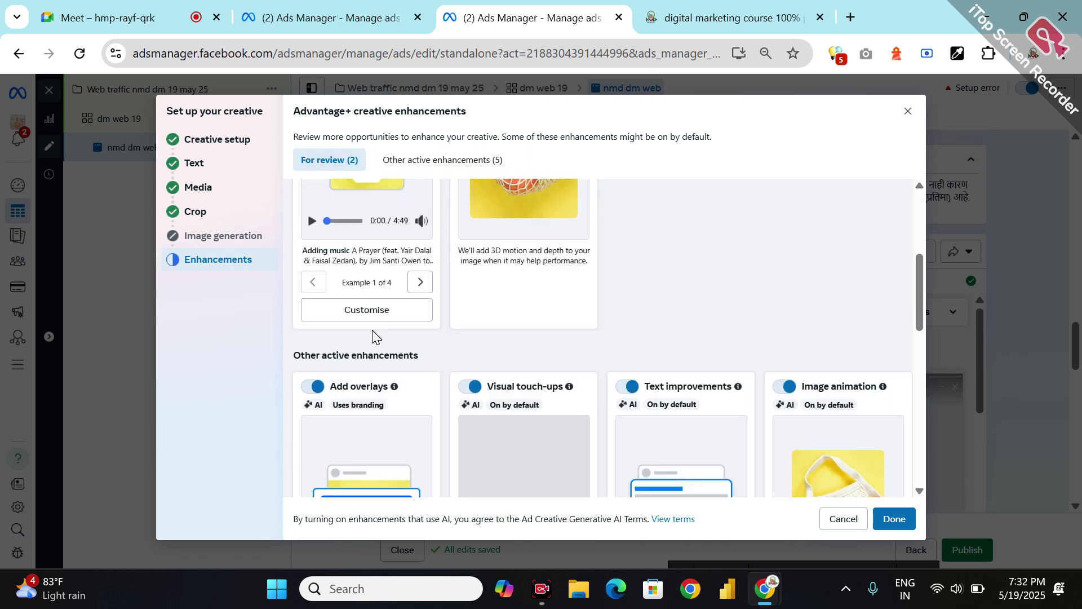
pyautogui.scroll(-2, 372, 330)
pyautogui.scroll(-5, 372, 330)
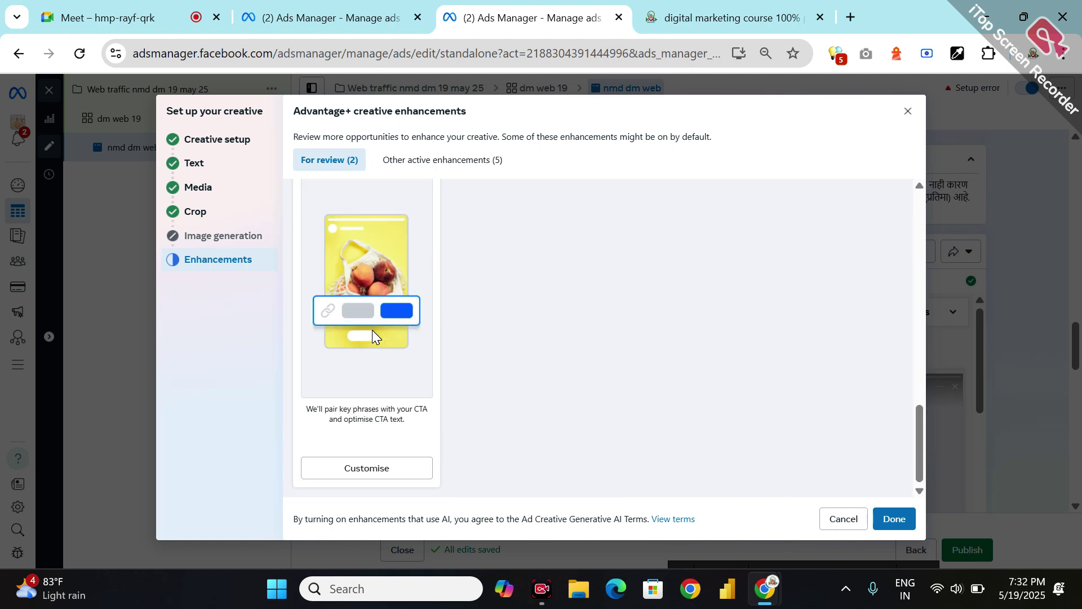
pyautogui.click(886, 520)
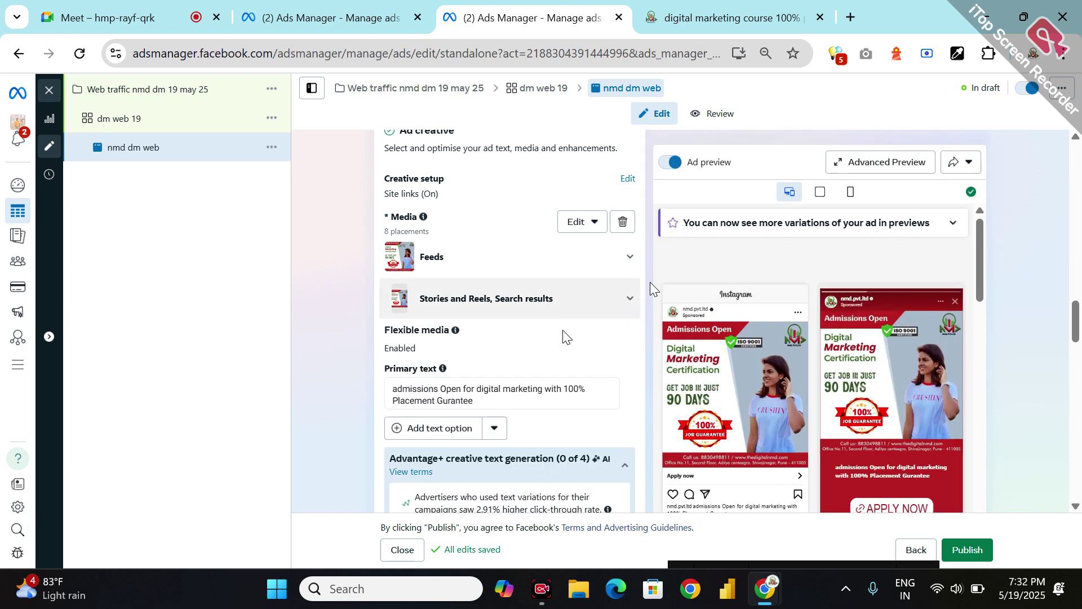
# Step: Check the ad's text variations, enhancements, tracking section and placement previews, and publish the ad nmd dm web
pyautogui.scroll(-3, 551, 326)
pyautogui.scroll(-2, 544, 316)
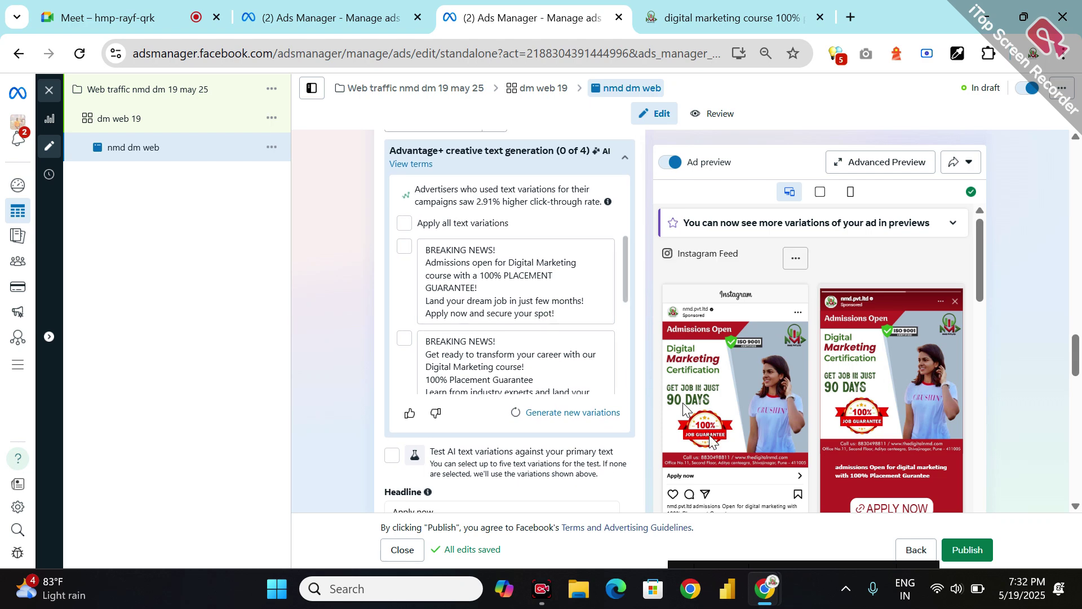
pyautogui.scroll(-3, 711, 439)
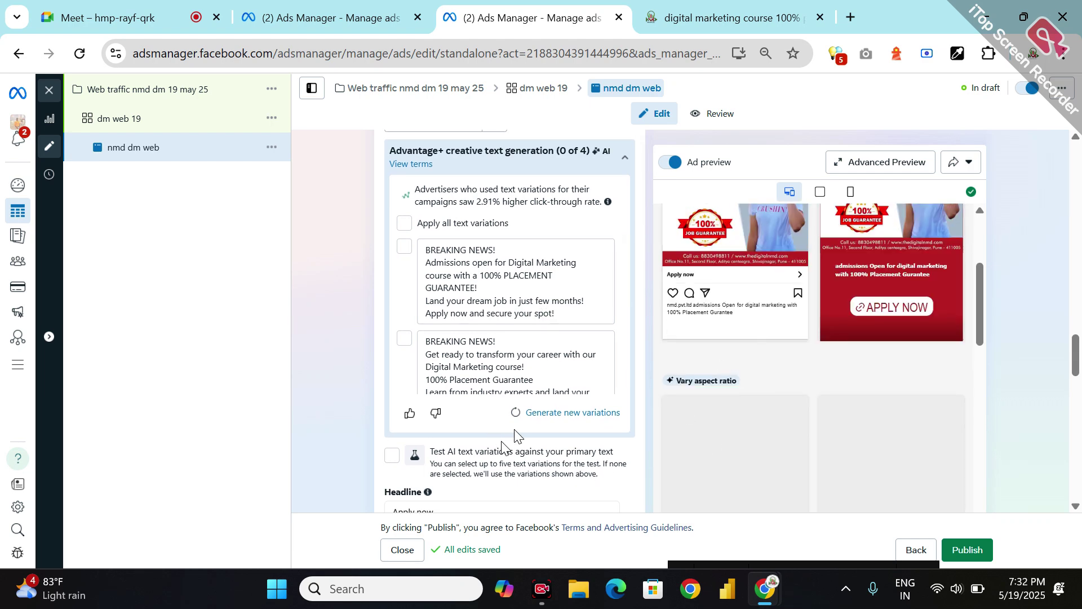
pyautogui.scroll(-1, 514, 434)
pyautogui.scroll(-2, 514, 434)
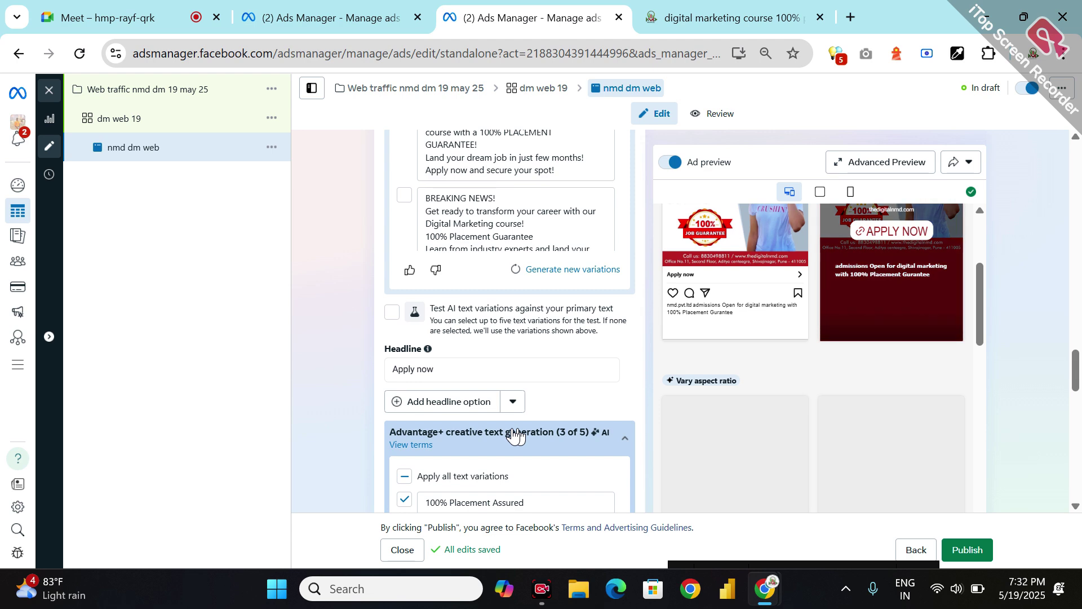
pyautogui.scroll(-8, 514, 434)
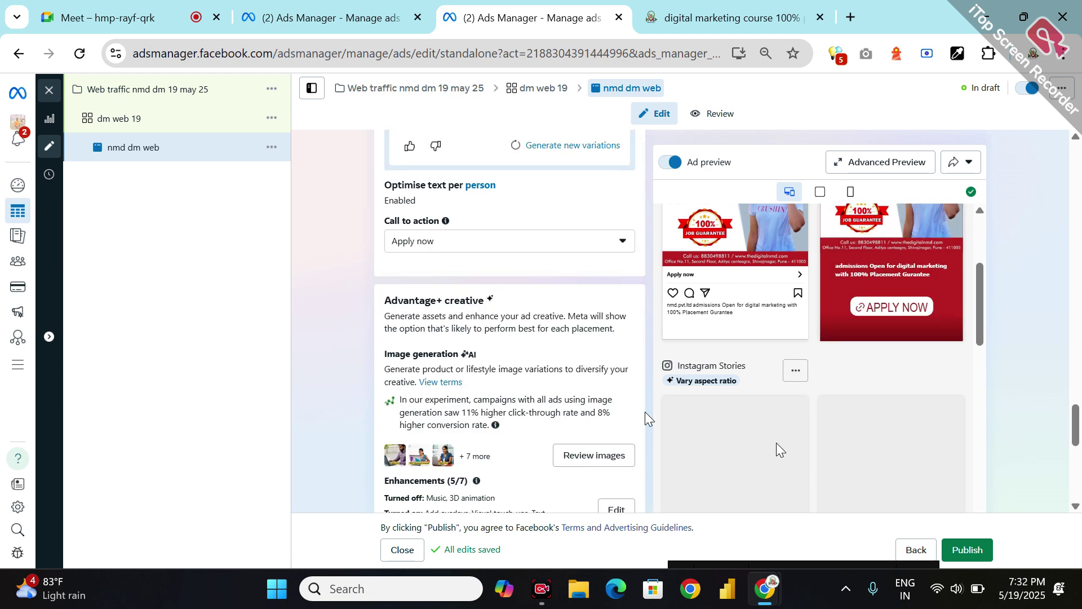
pyautogui.scroll(-3, 778, 448)
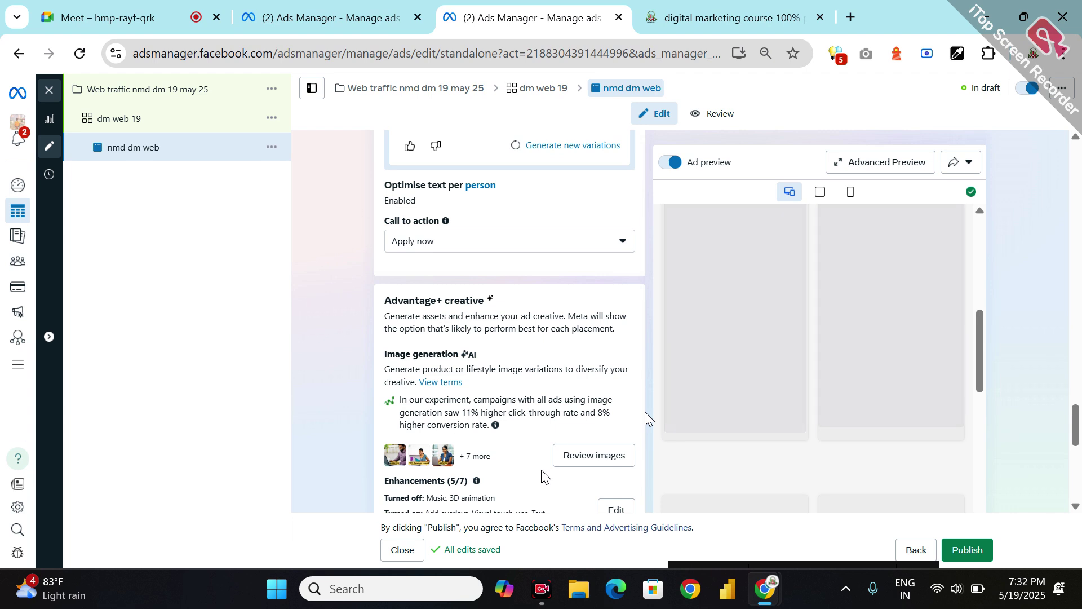
pyautogui.scroll(-2, 541, 473)
pyautogui.scroll(-1, 541, 473)
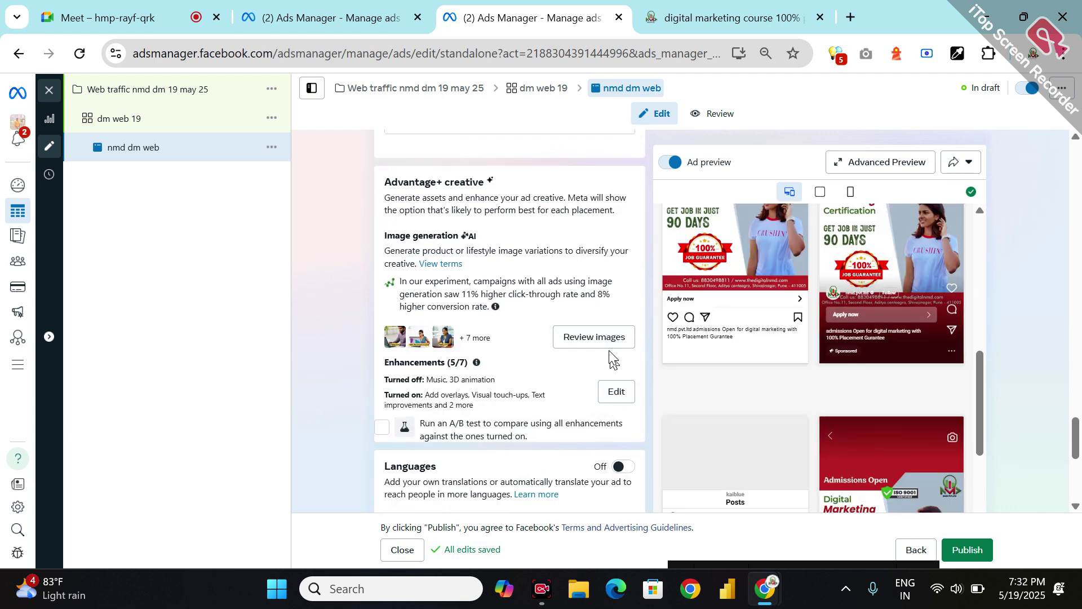
pyautogui.scroll(-3, 779, 400)
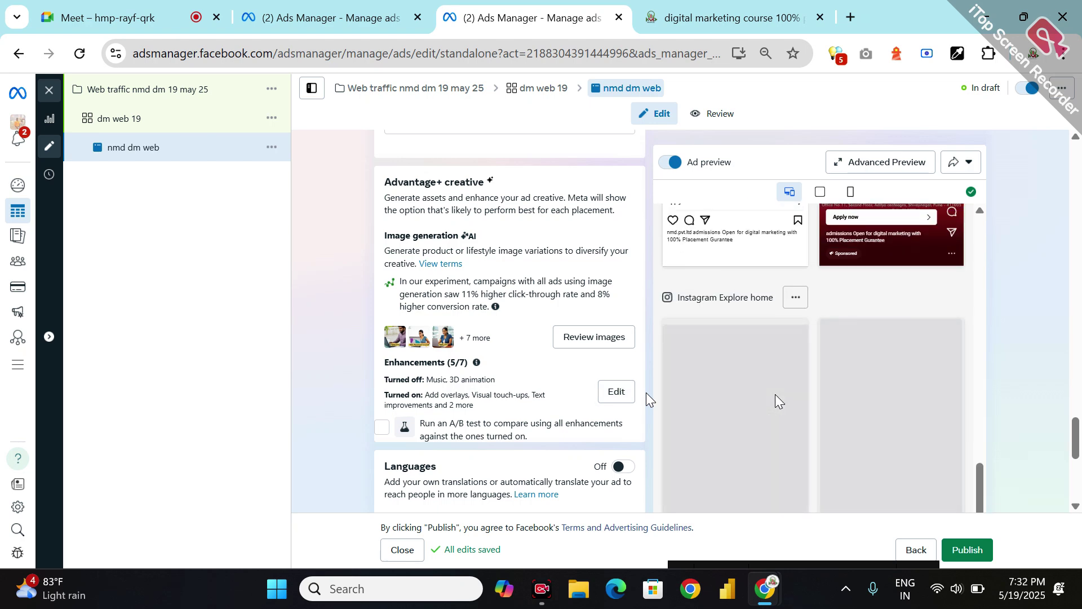
pyautogui.scroll(-6, 542, 442)
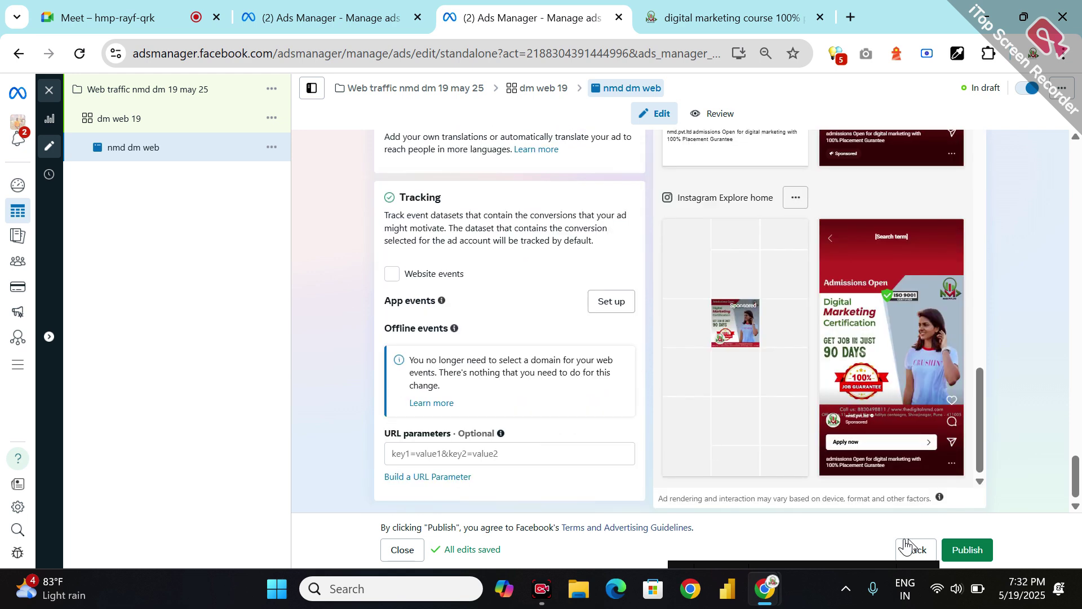
pyautogui.click(962, 547)
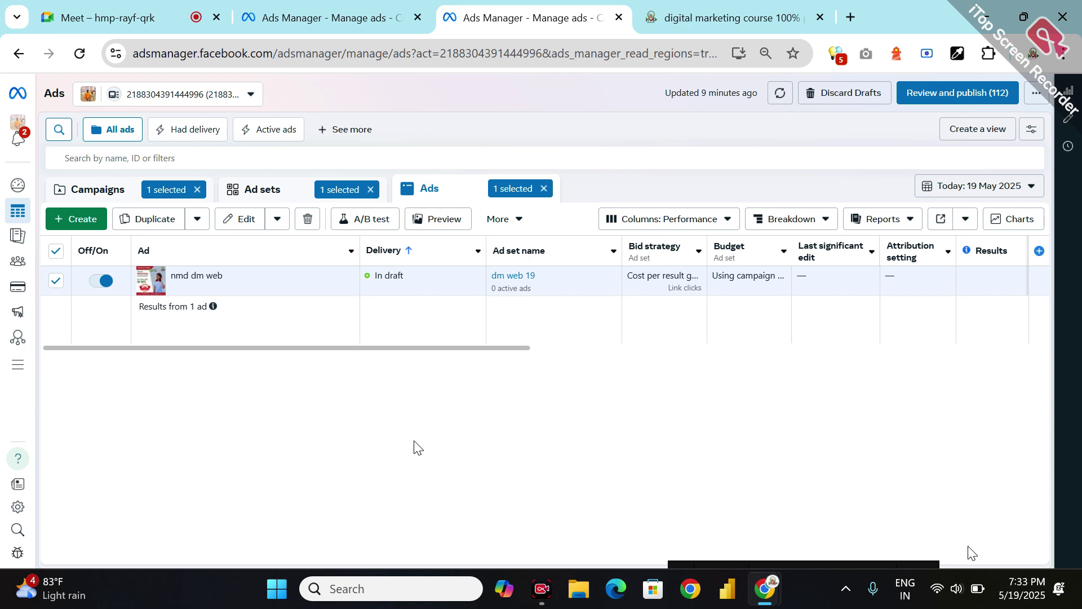
# Step: Look across the performance columns of the ad nmd dm web and open the ad for editing
pyautogui.click(544, 349)
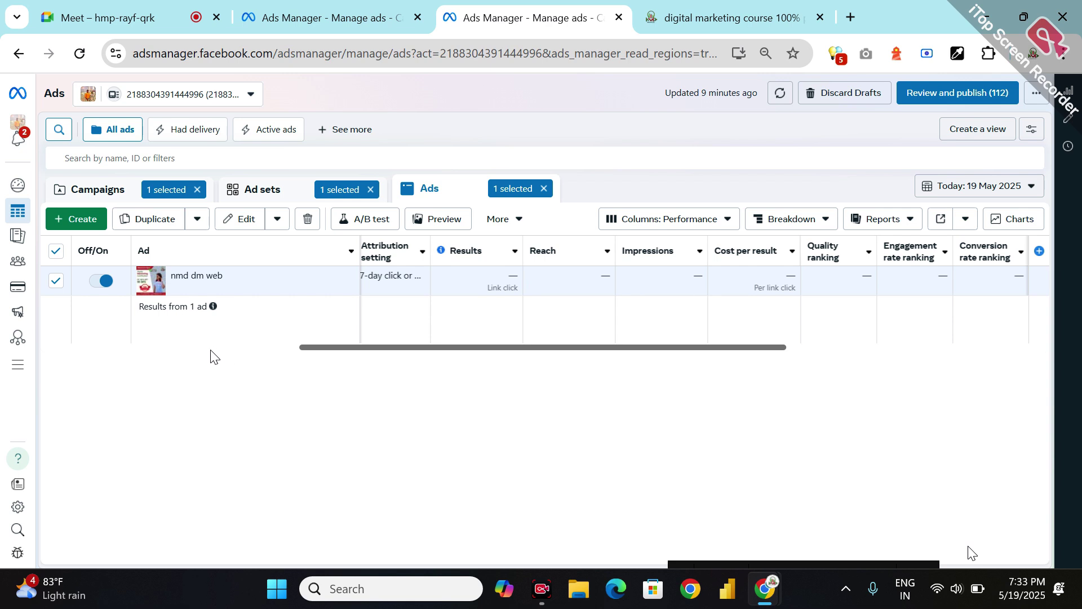
pyautogui.click(246, 349)
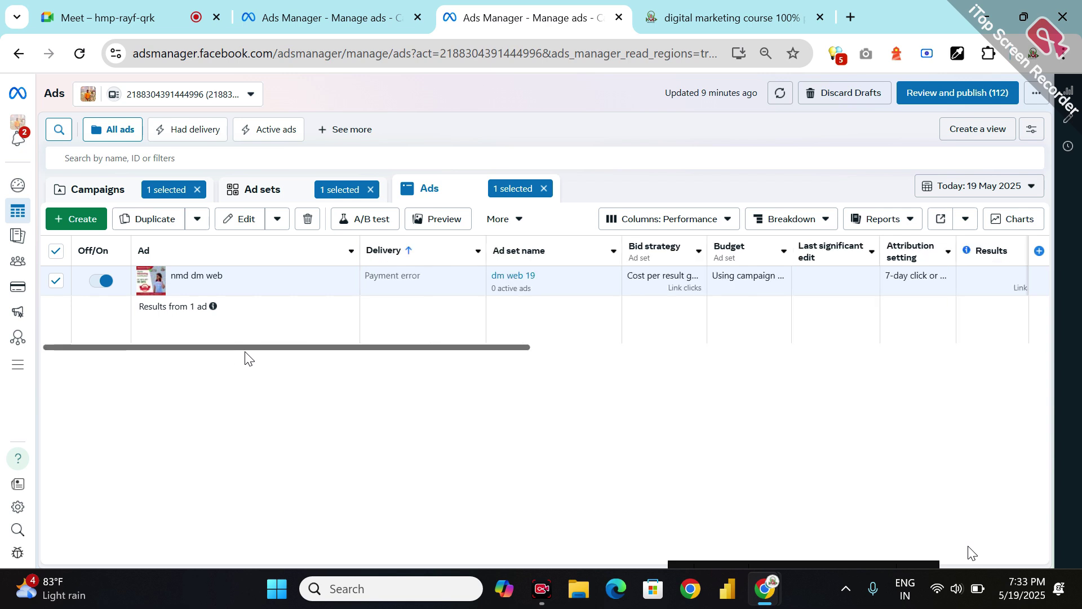
pyautogui.click(242, 290)
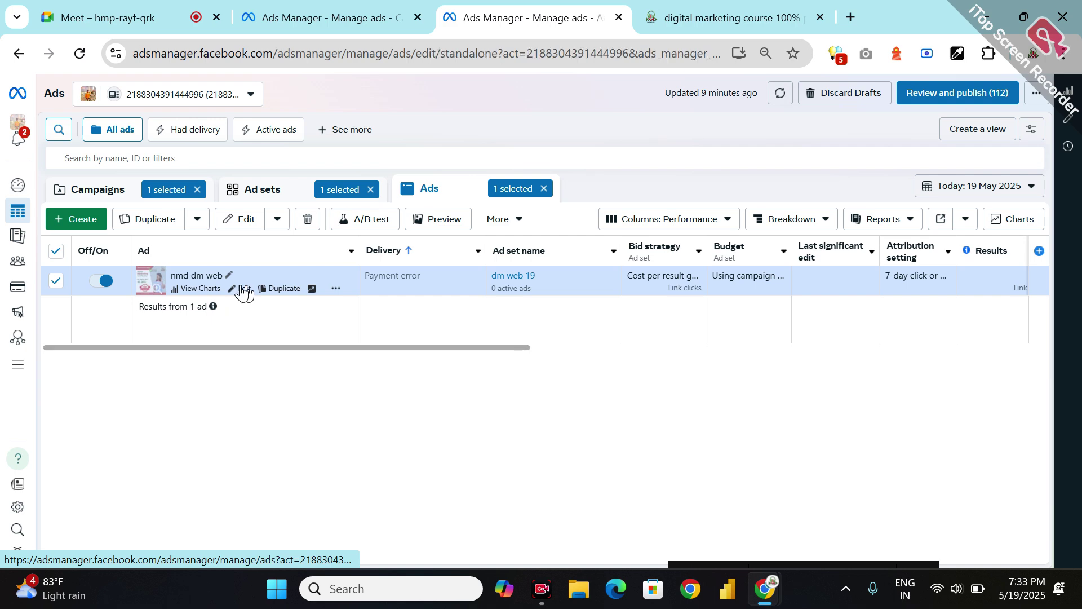
pyautogui.click(242, 289)
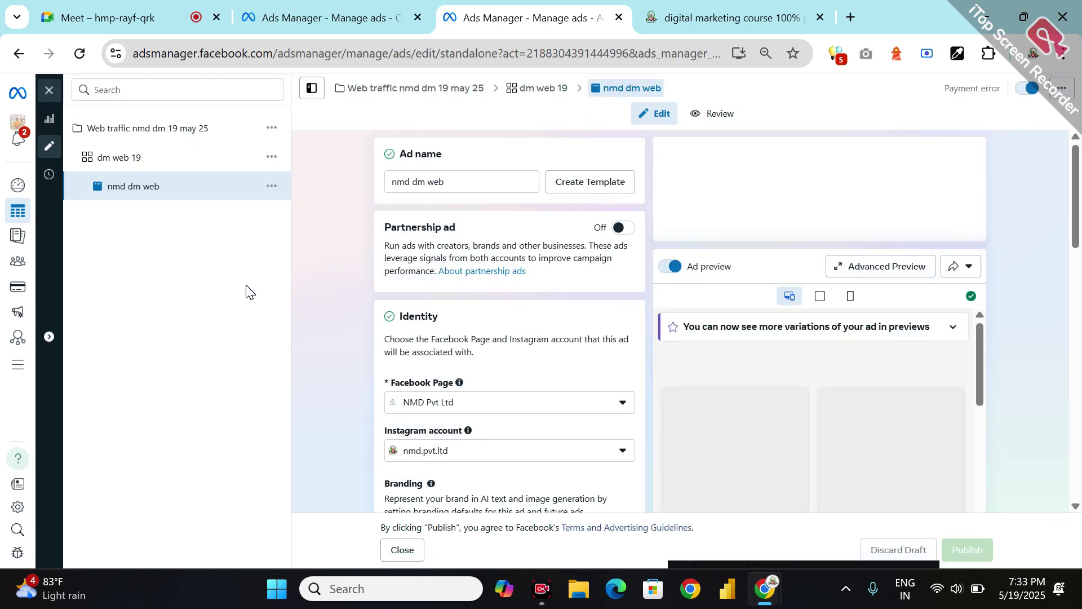
# Step: Examine the ad's identity, format, destination, creative and tracking settings, and dismiss the recommendations pop-up
pyautogui.scroll(-4, 471, 378)
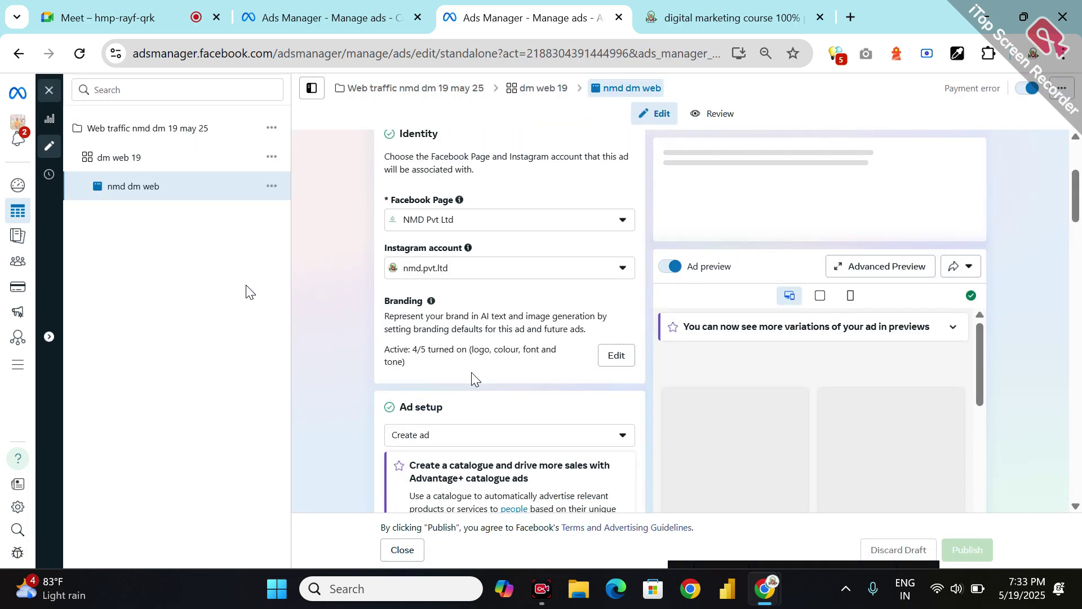
pyautogui.scroll(-3, 558, 449)
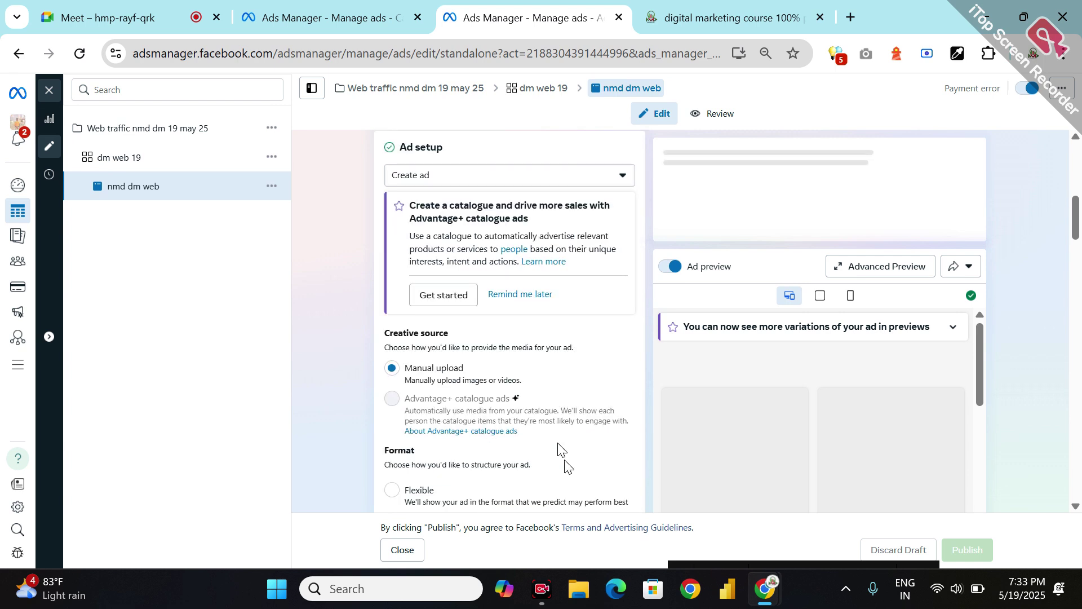
pyautogui.scroll(-3, 558, 445)
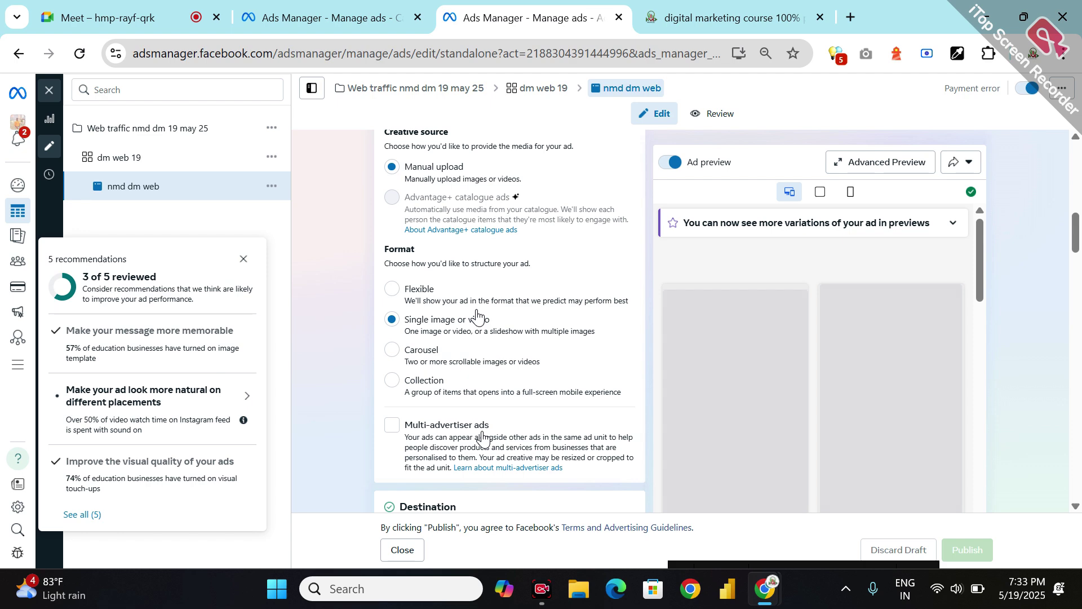
pyautogui.scroll(-3, 485, 436)
pyautogui.scroll(-8, 512, 396)
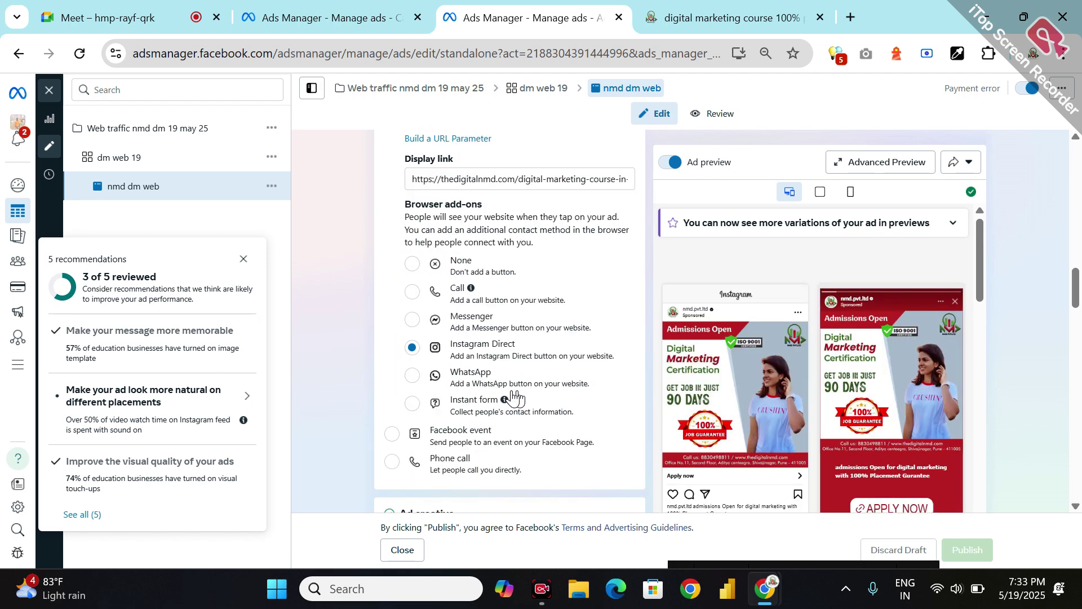
pyautogui.scroll(-8, 514, 397)
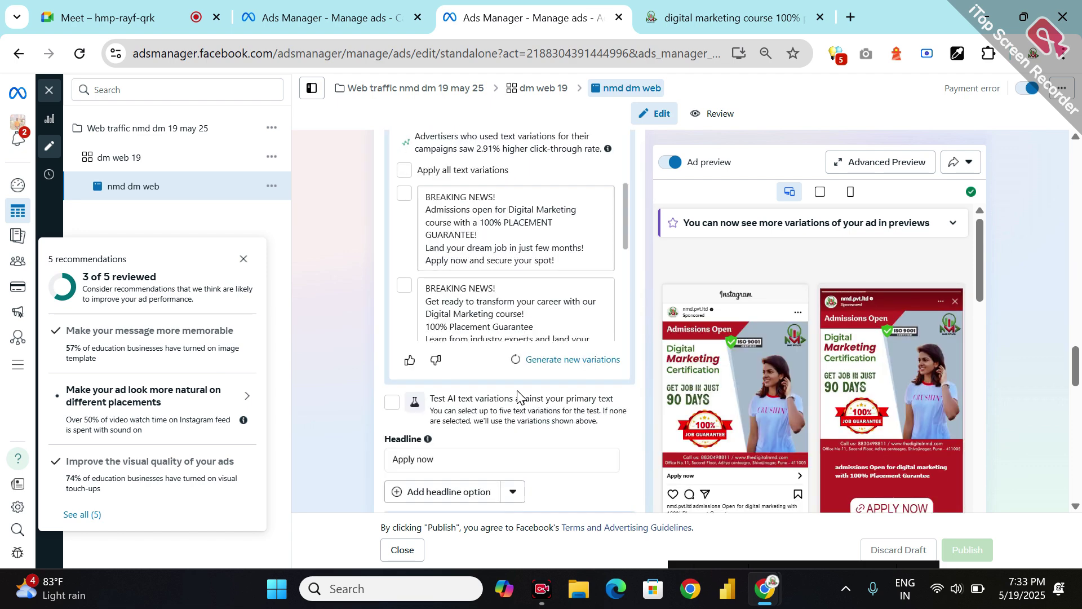
pyautogui.scroll(-5, 517, 398)
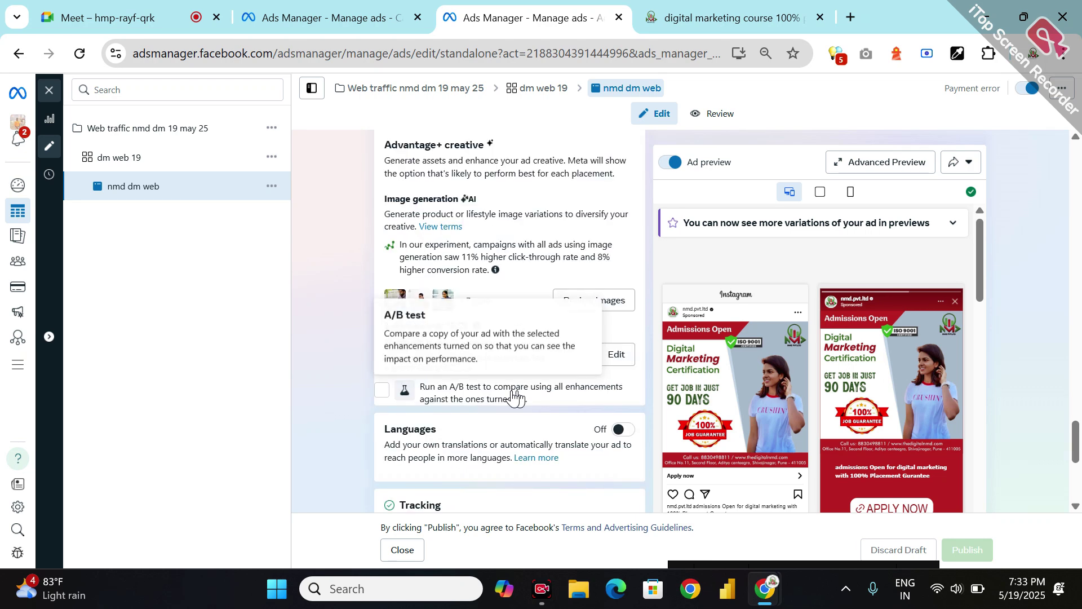
pyautogui.scroll(-4, 514, 397)
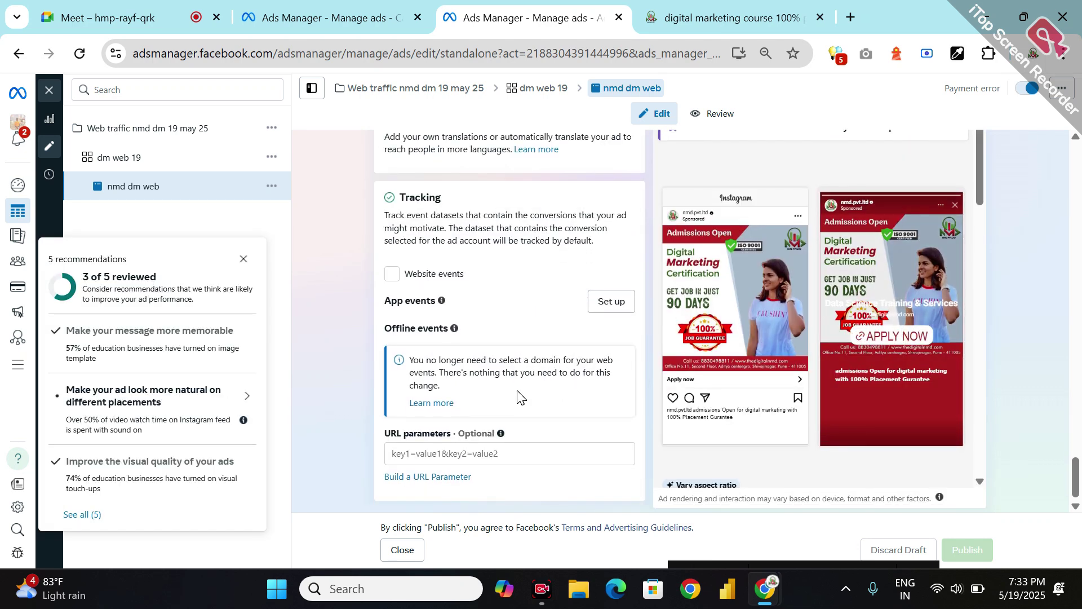
pyautogui.scroll(3, 475, 364)
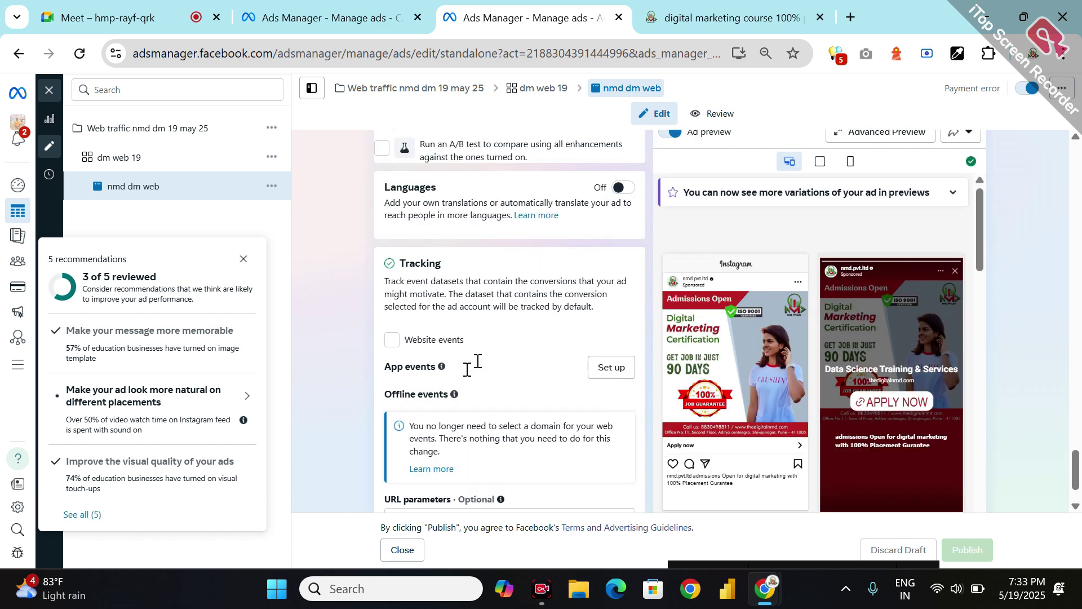
pyautogui.scroll(5, 476, 366)
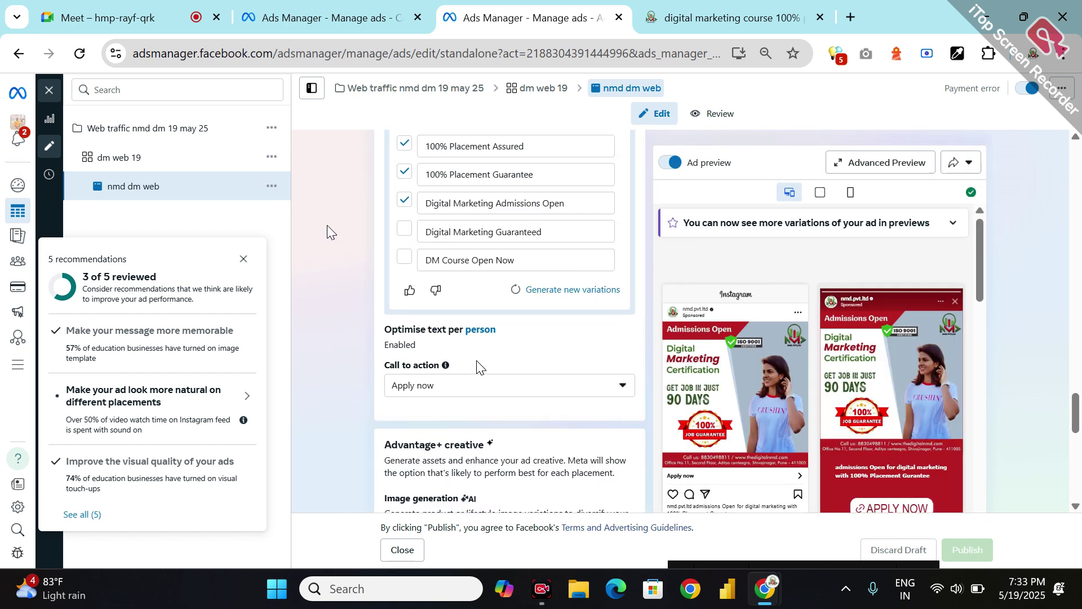
pyautogui.click(243, 258)
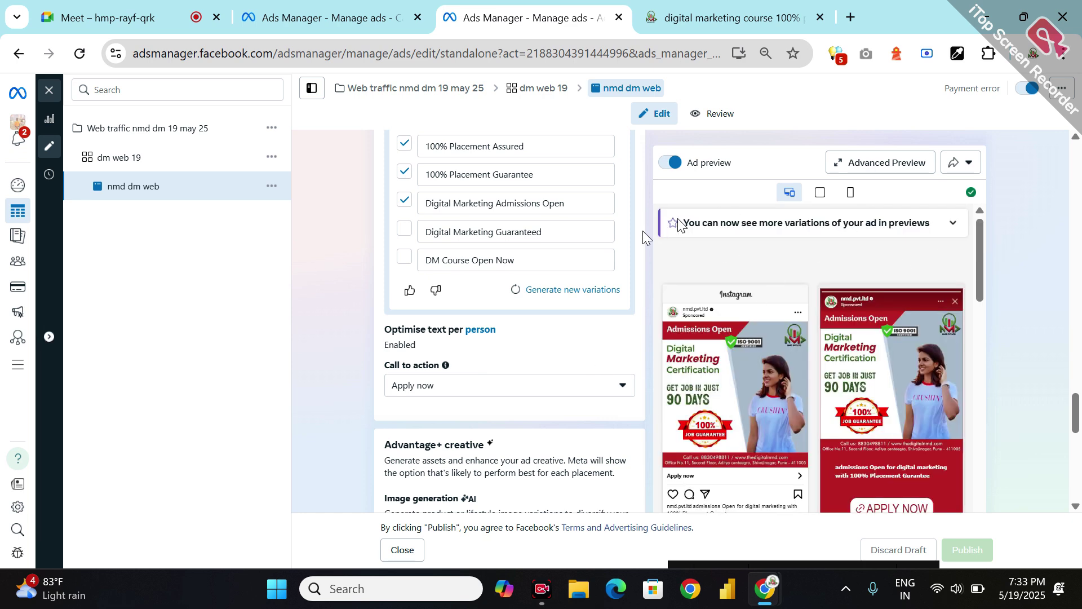
pyautogui.scroll(-10, 518, 383)
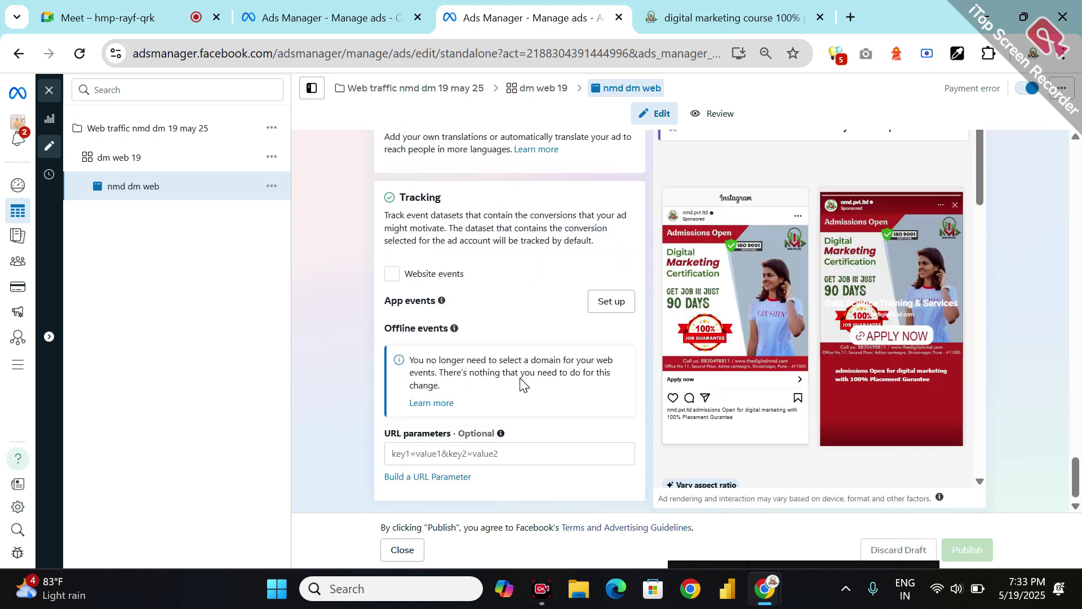
pyautogui.scroll(3, 434, 351)
pyautogui.scroll(-3, 434, 351)
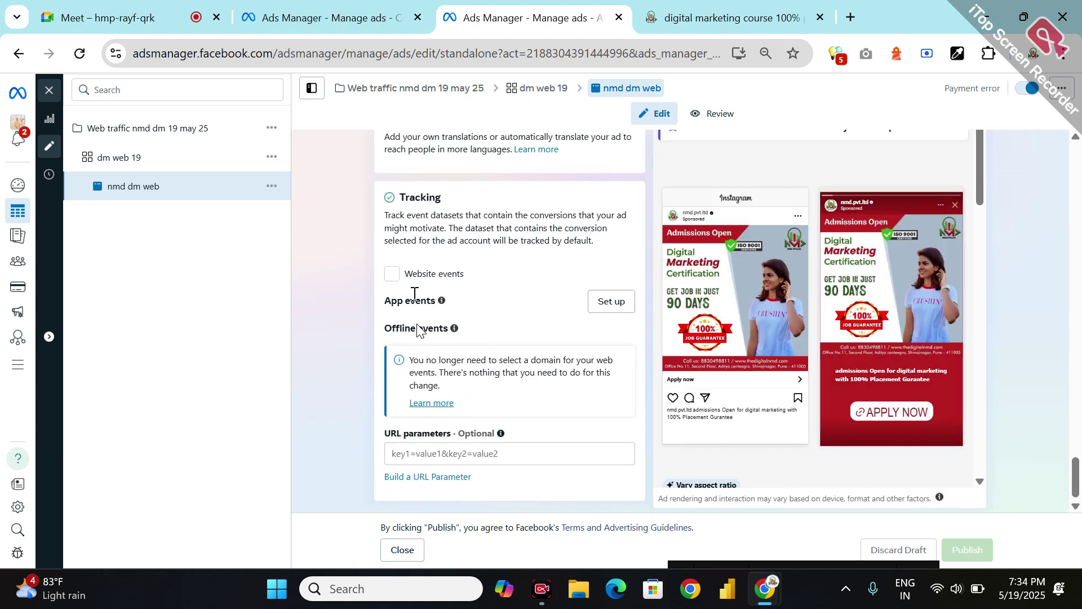
# Step: Switch website events tracking on and back off, and try to publish the ad again
pyautogui.click(393, 274)
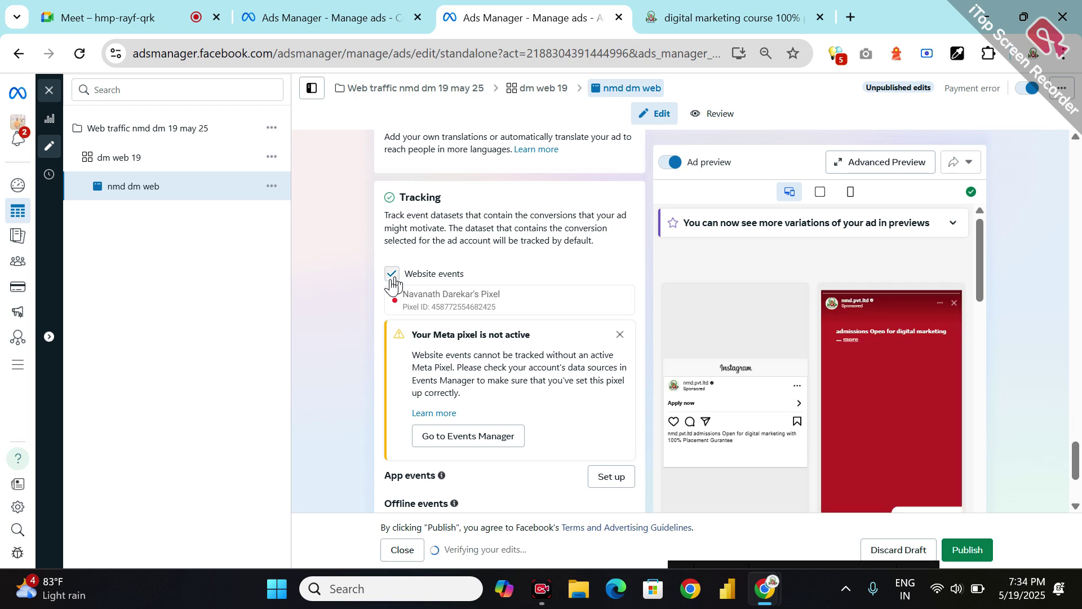
pyautogui.click(391, 275)
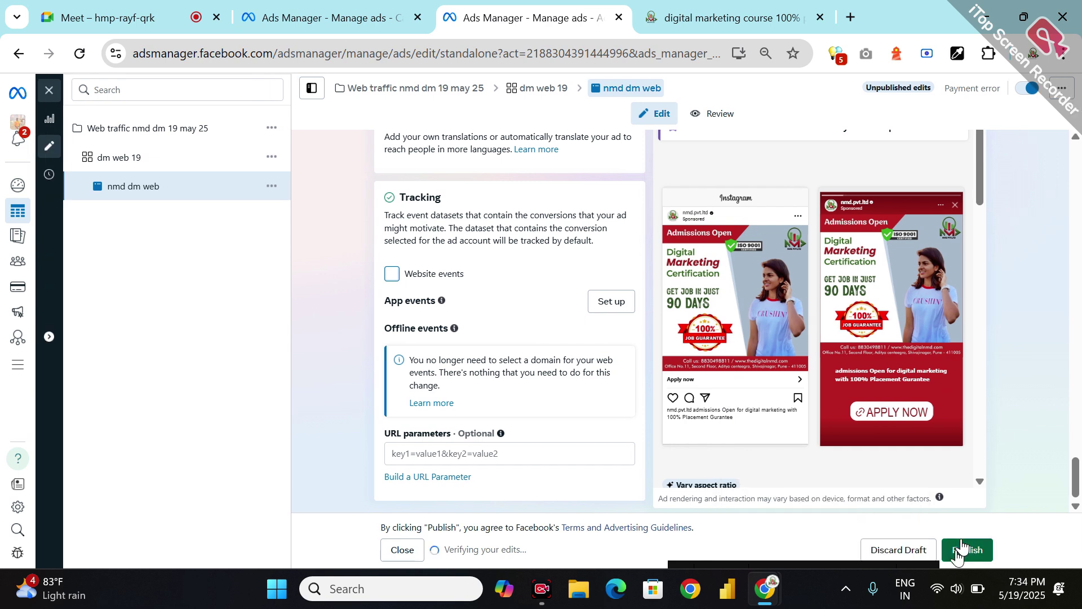
pyautogui.click(960, 548)
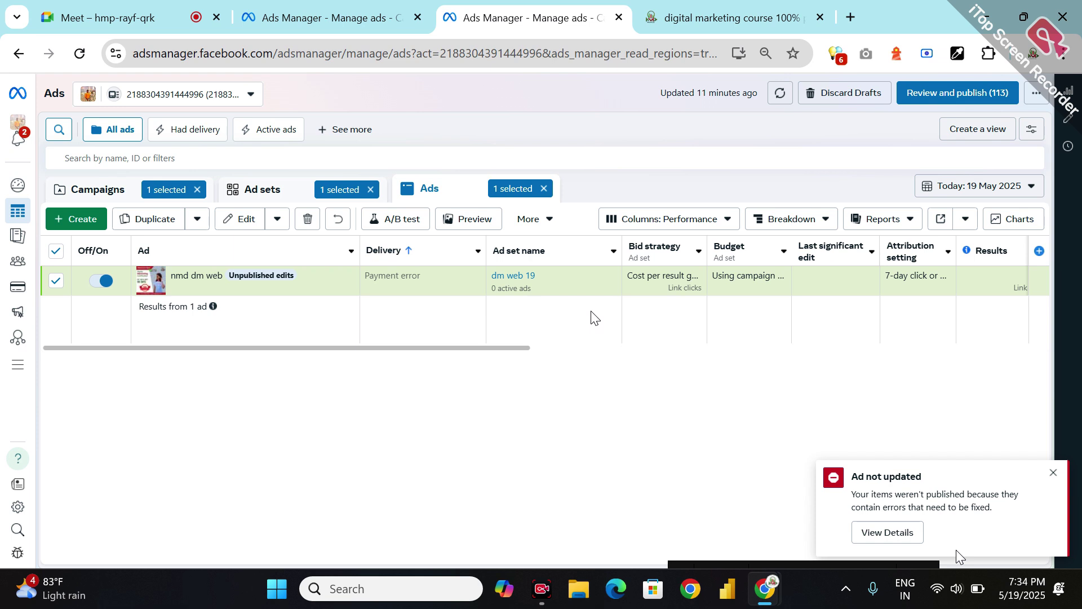
# Step: Open the publishing error details for nmd dm web, go to fix its errors and look through the ad previews
pyautogui.click(552, 350)
pyautogui.click(888, 532)
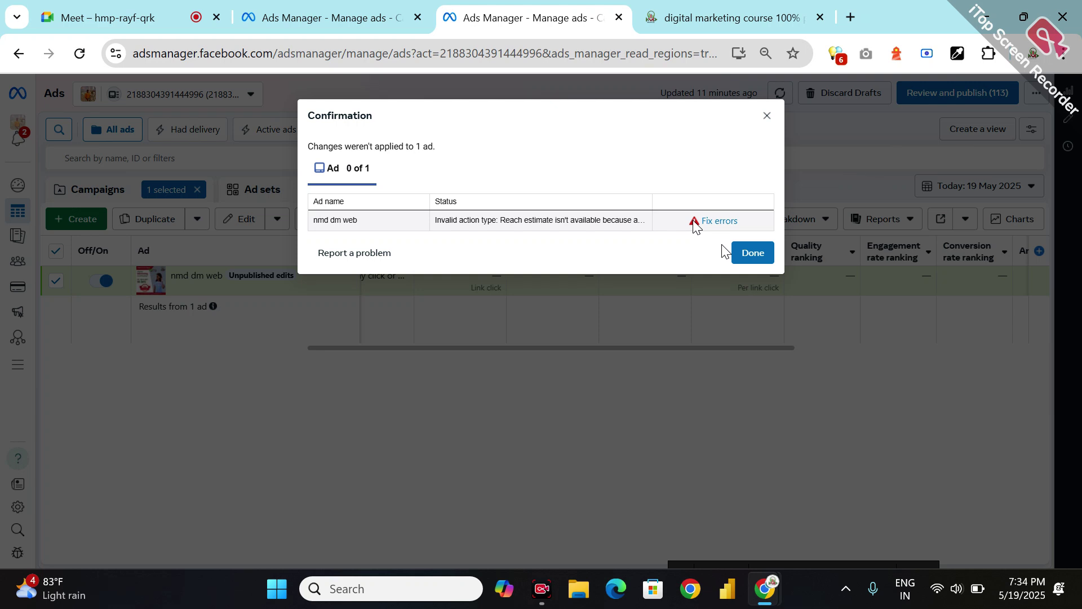
pyautogui.click(709, 225)
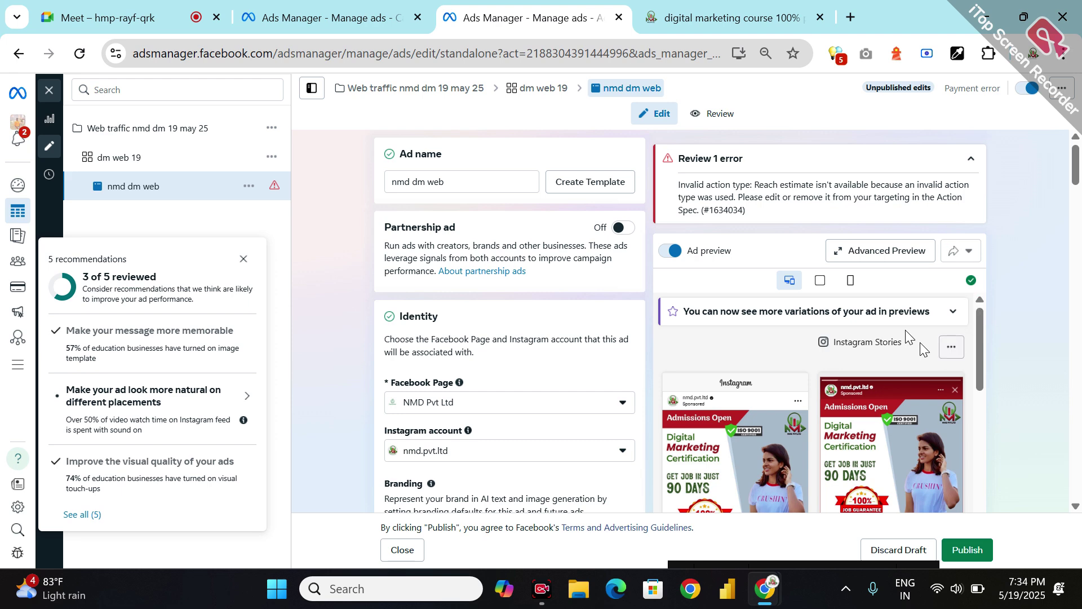
pyautogui.scroll(-3, 920, 343)
pyautogui.scroll(-3, 920, 344)
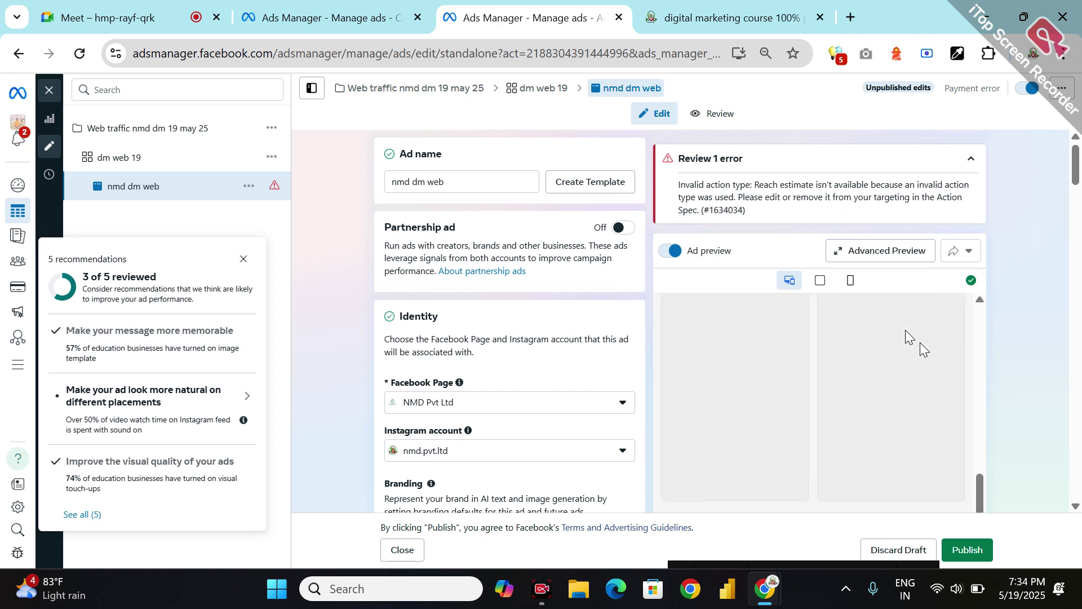
# Step: Look through the settings of the ad nmd dm web down to its tracking section and try to publish it again
pyautogui.scroll(-9, 586, 472)
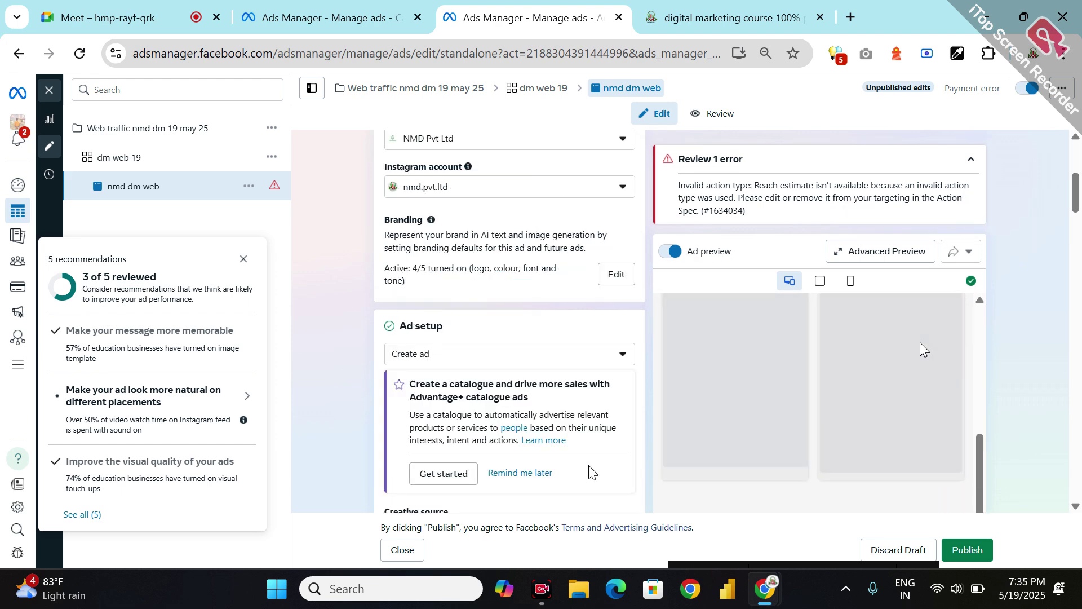
pyautogui.scroll(-10, 586, 472)
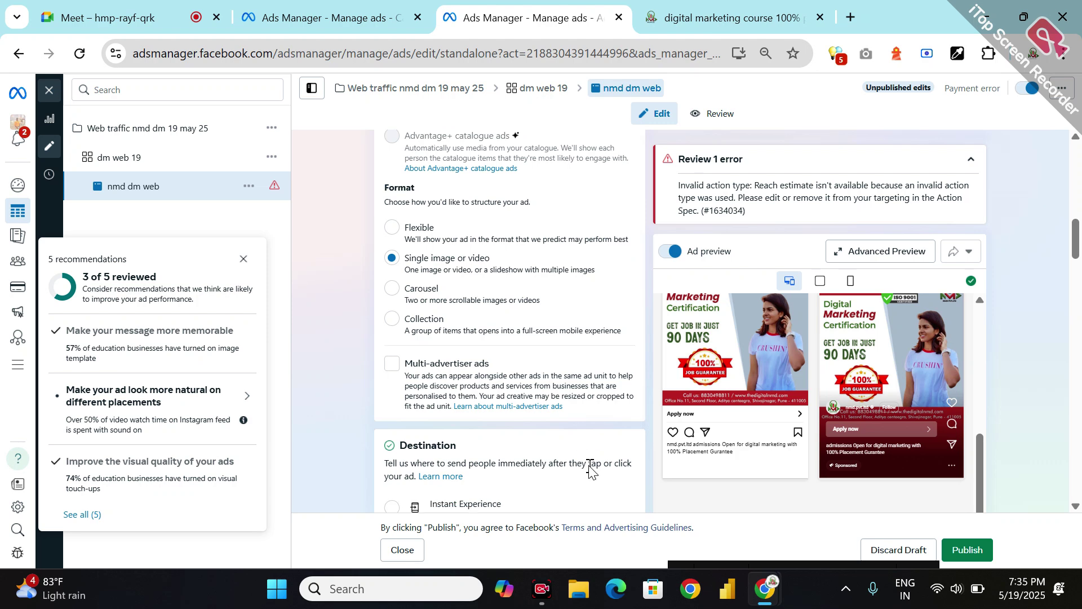
pyautogui.scroll(-12, 589, 473)
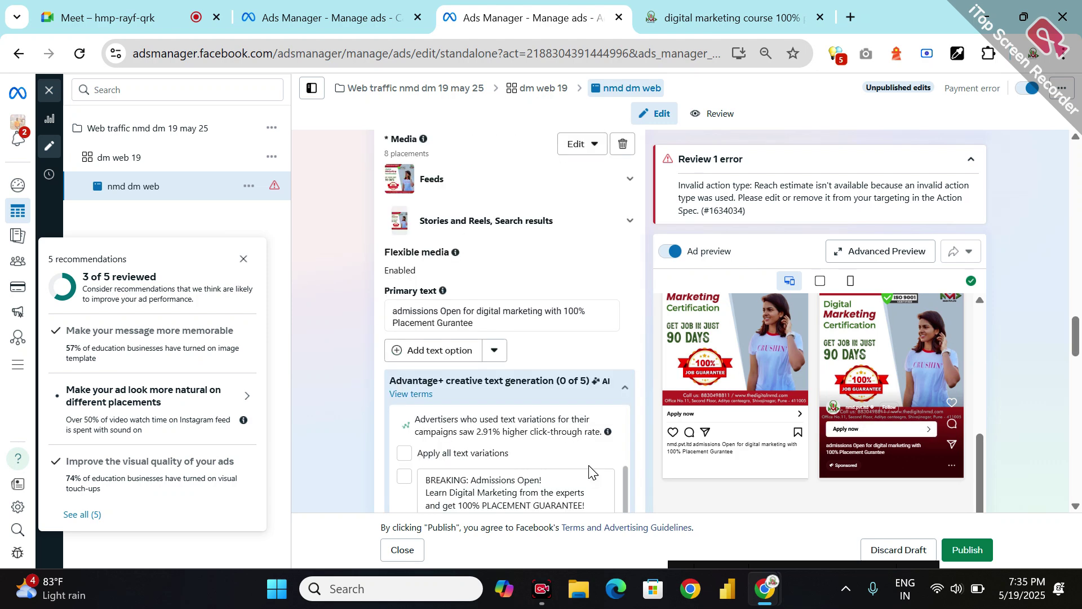
pyautogui.scroll(-12, 588, 462)
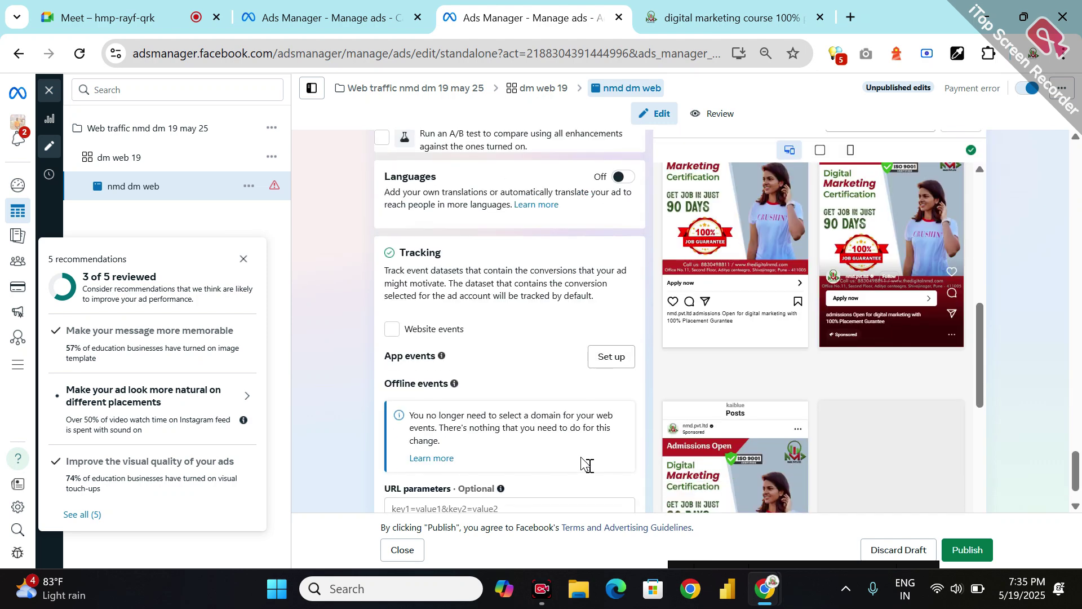
pyautogui.click(961, 555)
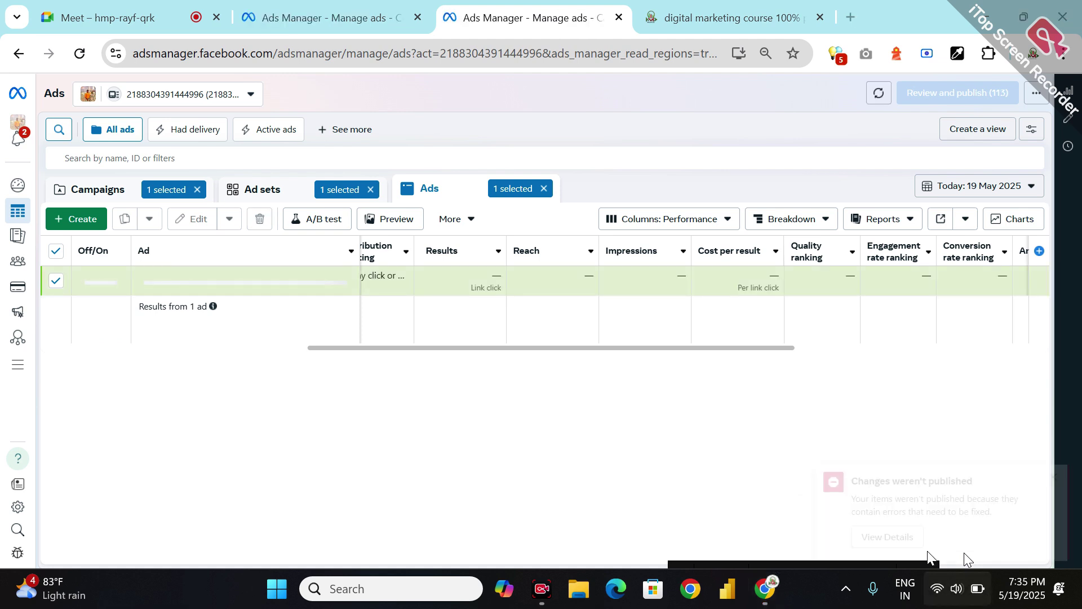
# Step: Check the publishing error details for nmd dm web and the review of draft items, closing both without publishing
pyautogui.press('super+a')
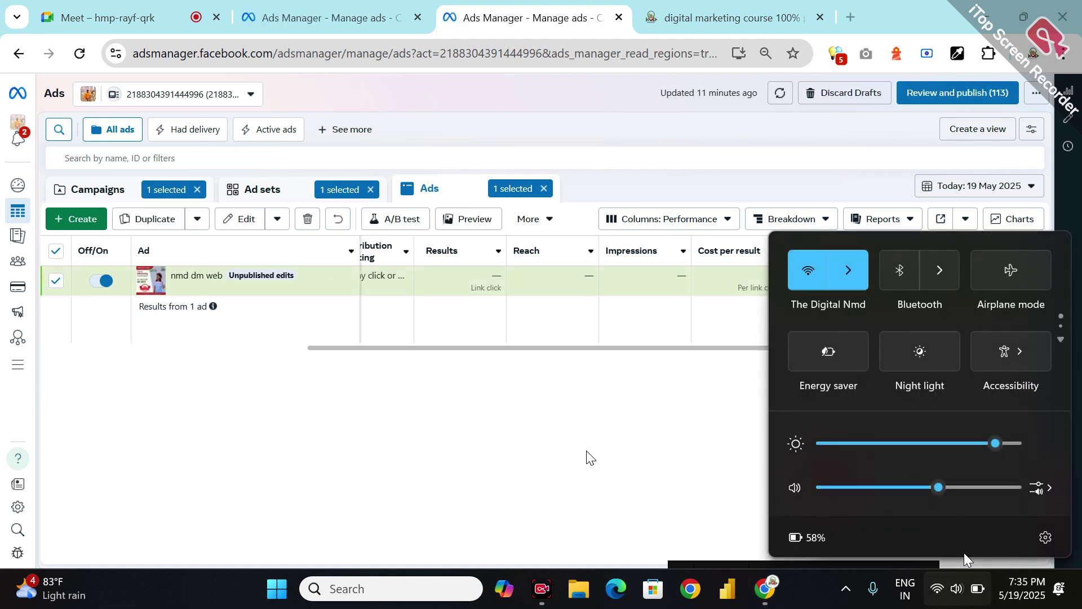
pyautogui.press('Escape')
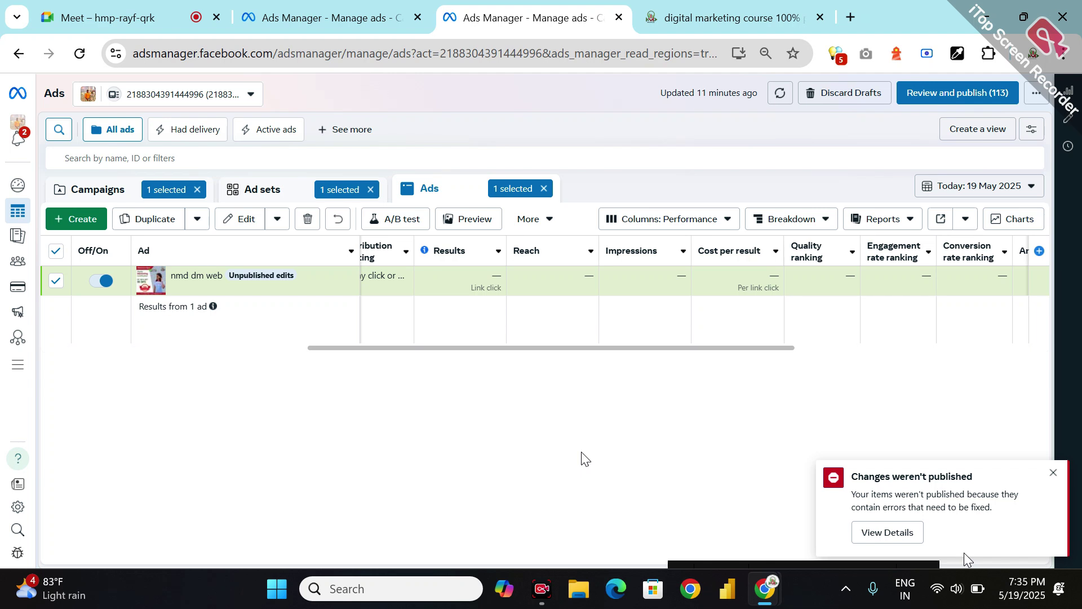
pyautogui.click(895, 533)
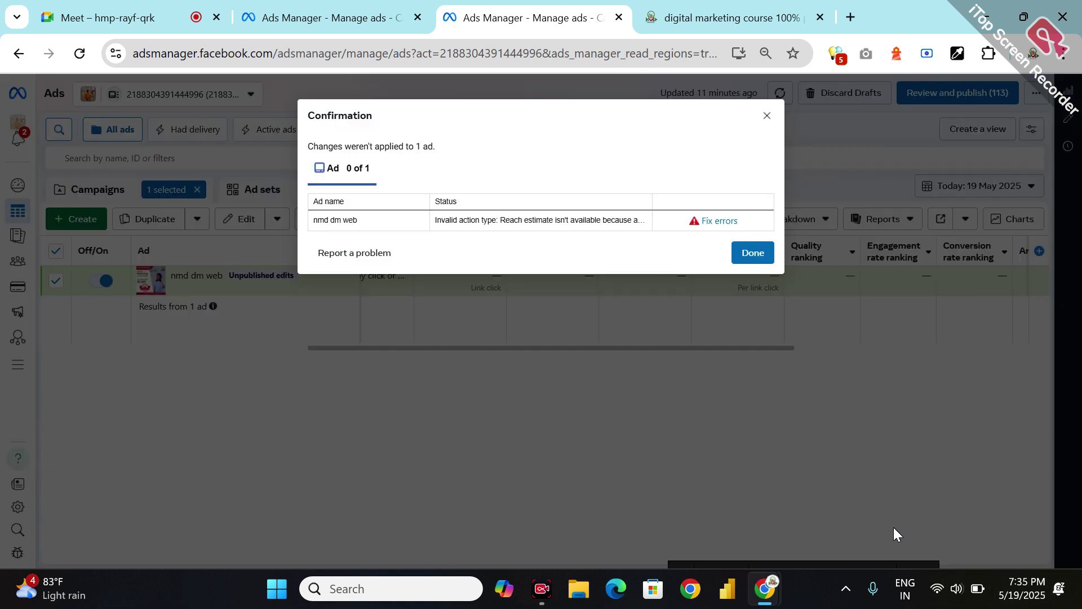
pyautogui.click(755, 259)
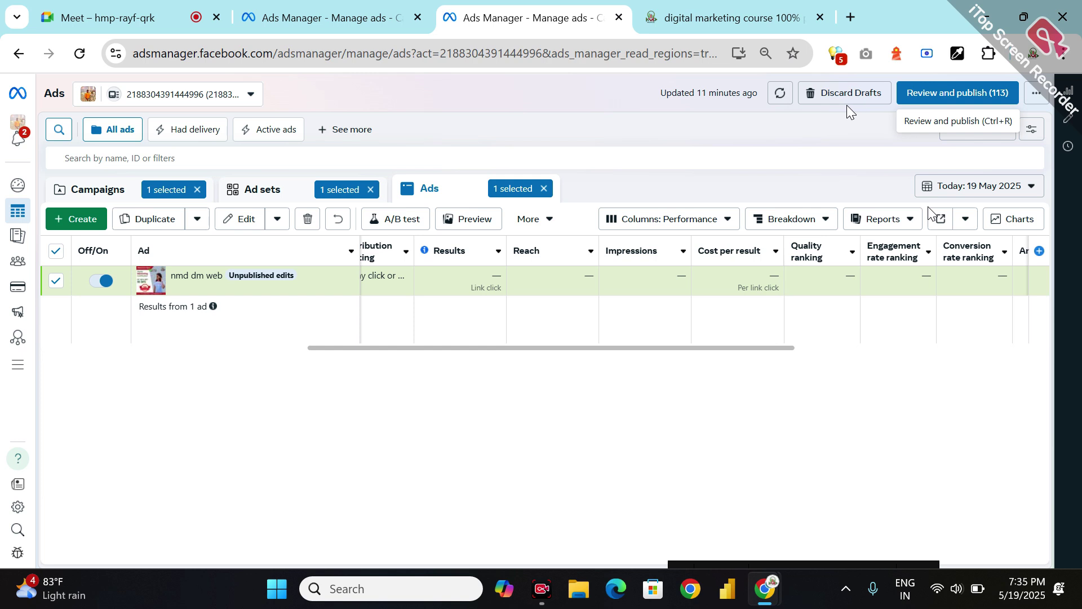
pyautogui.hotkey('ctrl', 'r')
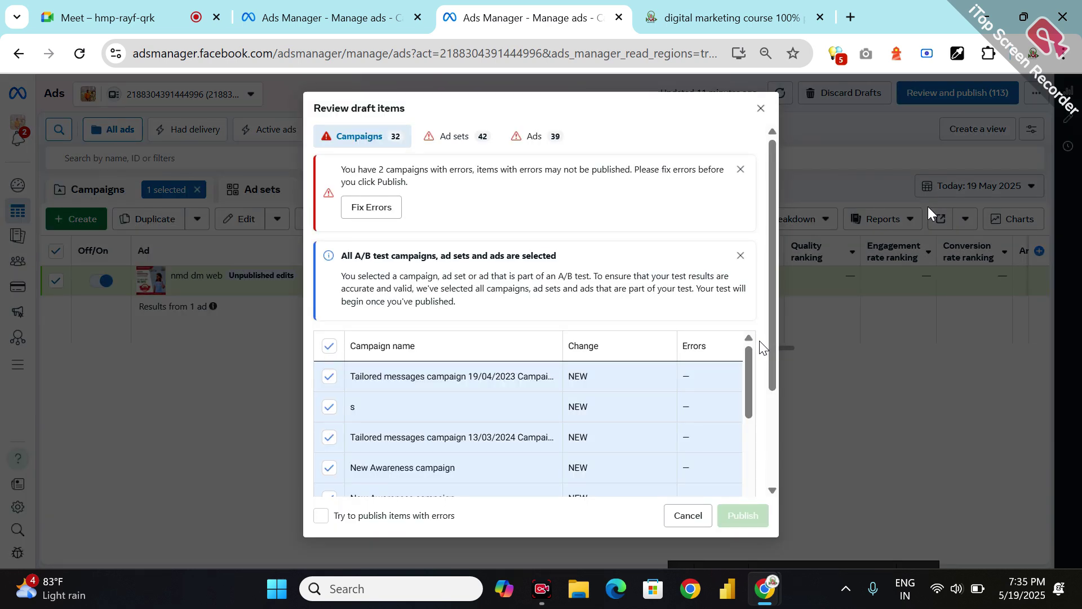
pyautogui.click(761, 109)
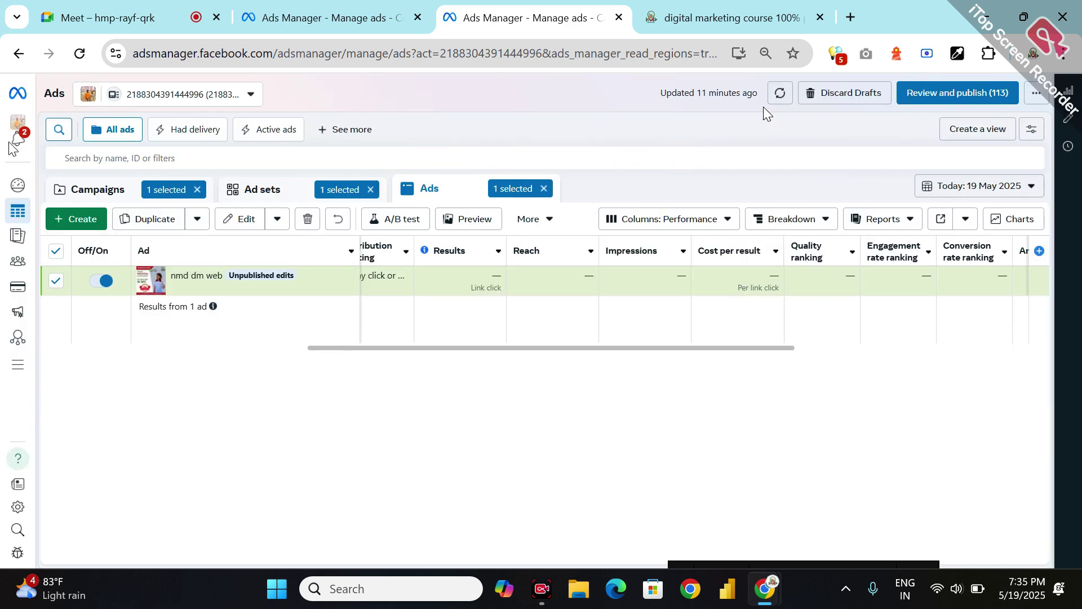
# Step: Return to the campaigns list, glance through it and open the ad account's billing and payment activity
pyautogui.click(19, 99)
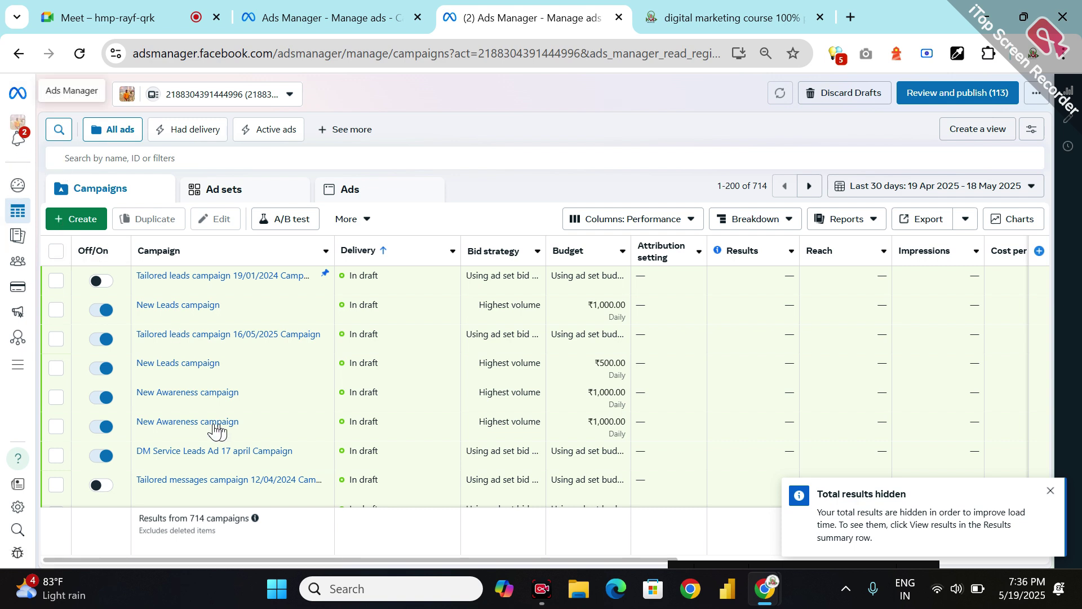
pyautogui.scroll(-5, 218, 423)
pyautogui.scroll(-3, 219, 424)
pyautogui.scroll(4, 219, 423)
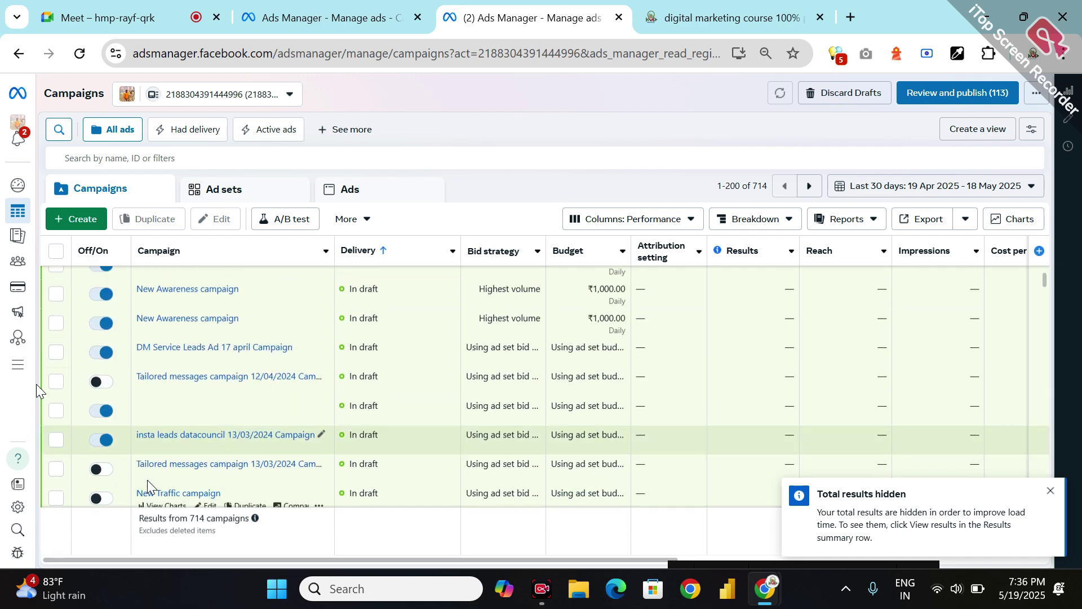
pyautogui.moveTo(26, 312)
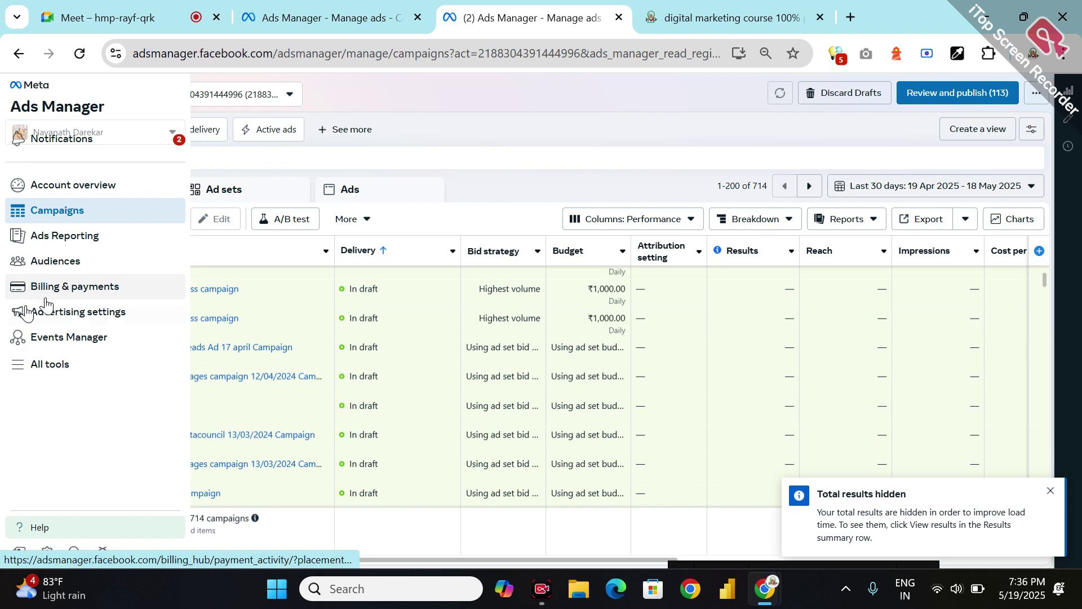
pyautogui.click(46, 297)
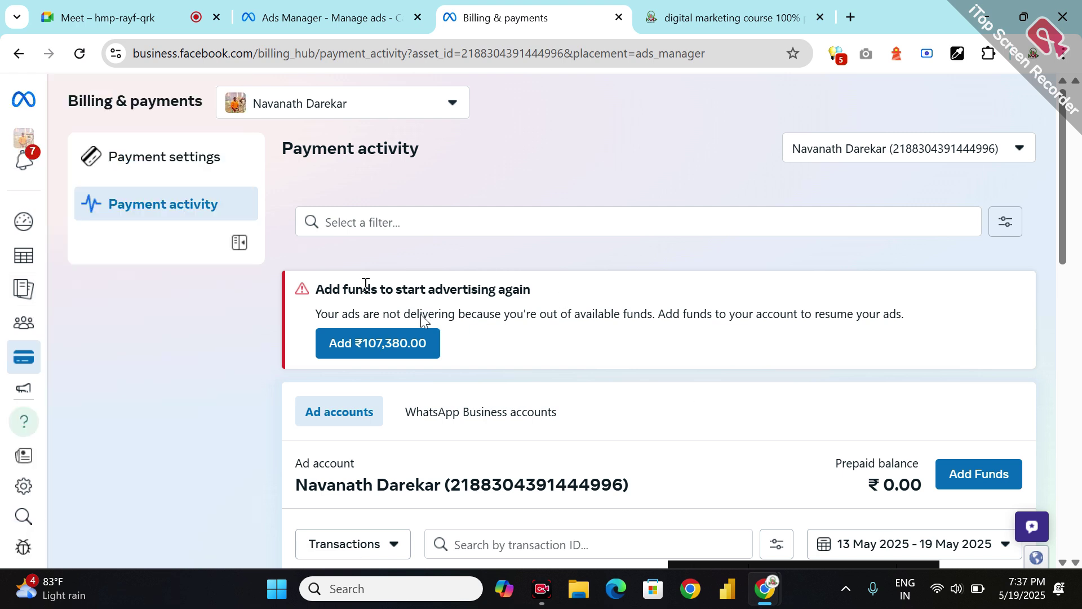
# Step: Start adding funds to the ad account and choose UPI as the payment method
pyautogui.click(993, 477)
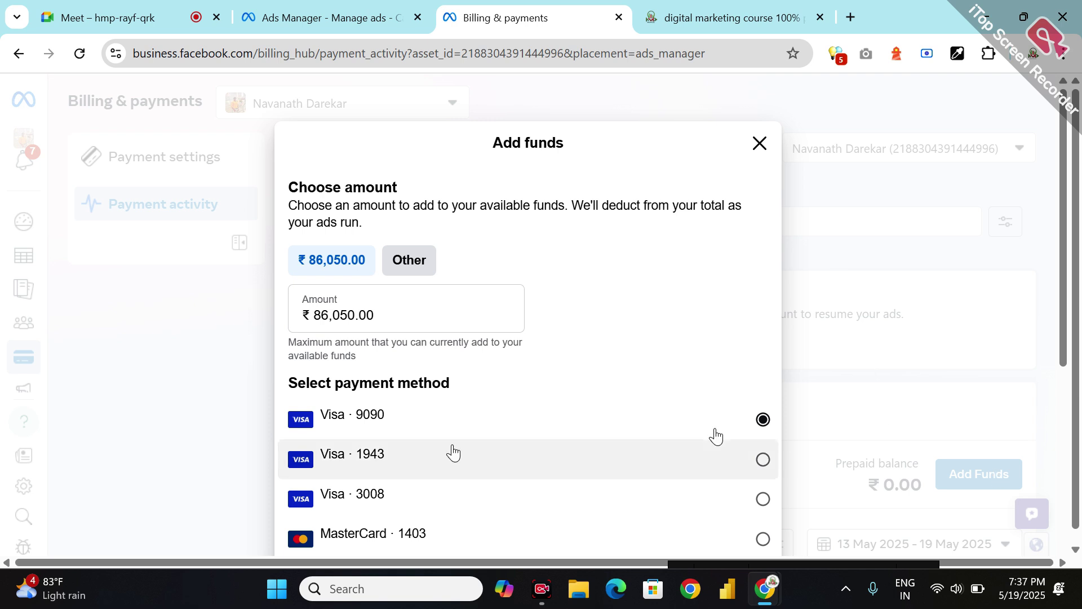
pyautogui.scroll(-5, 387, 326)
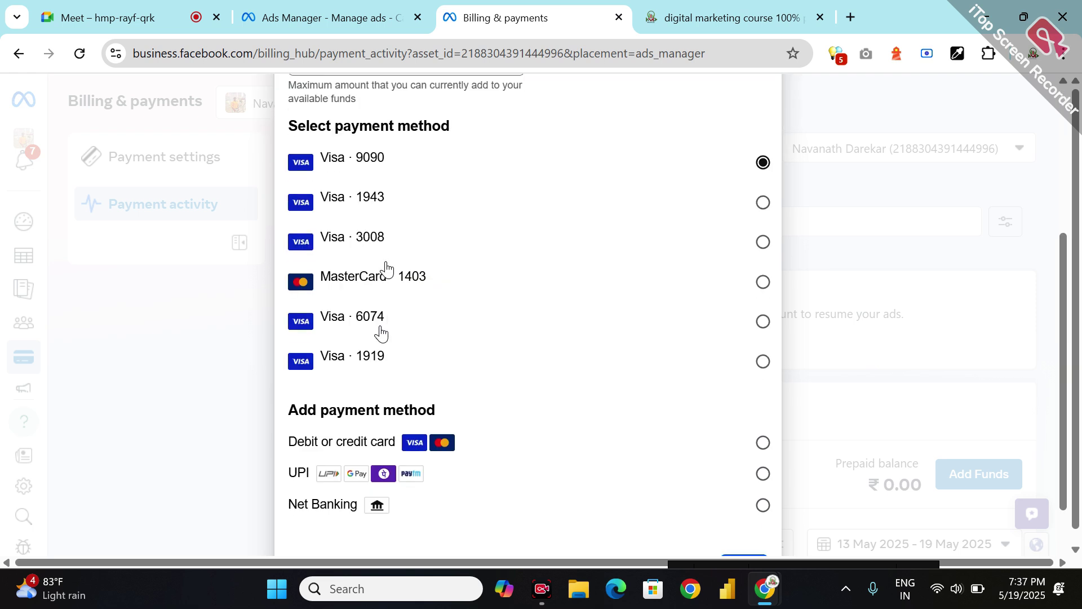
pyautogui.click(588, 499)
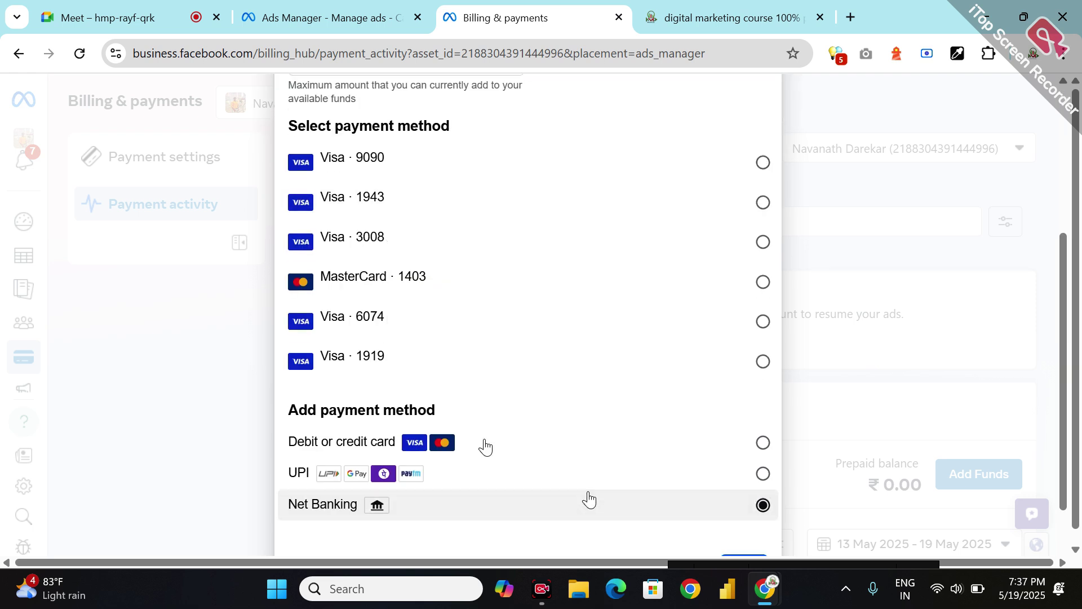
pyautogui.click(666, 474)
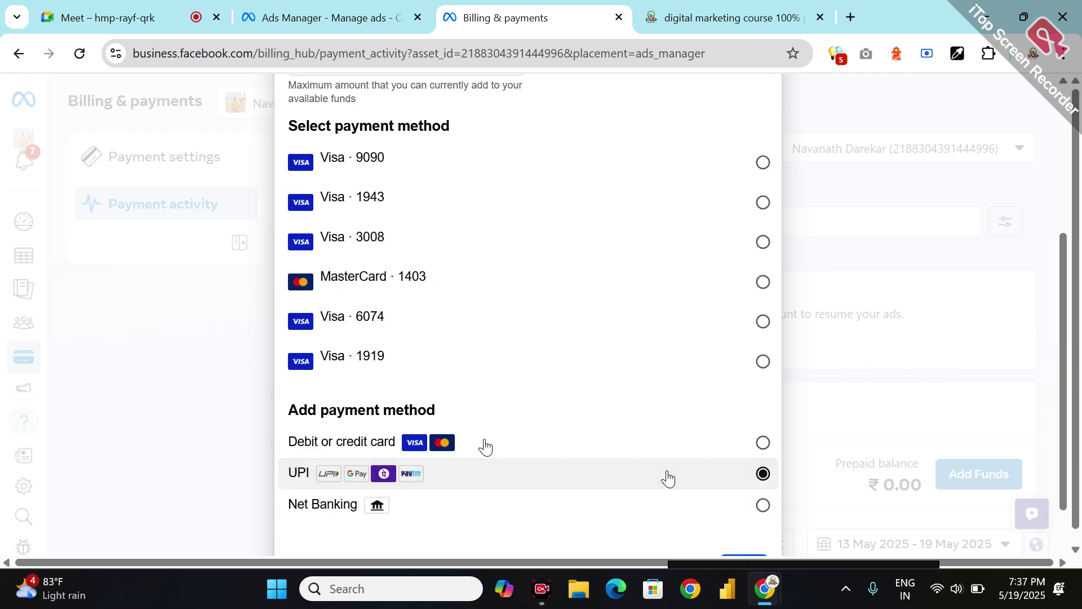
# Step: Set the amount of funds to ₹500, complete the UPI payment and close the confirmation
pyautogui.scroll(5, 545, 234)
pyautogui.click(378, 317)
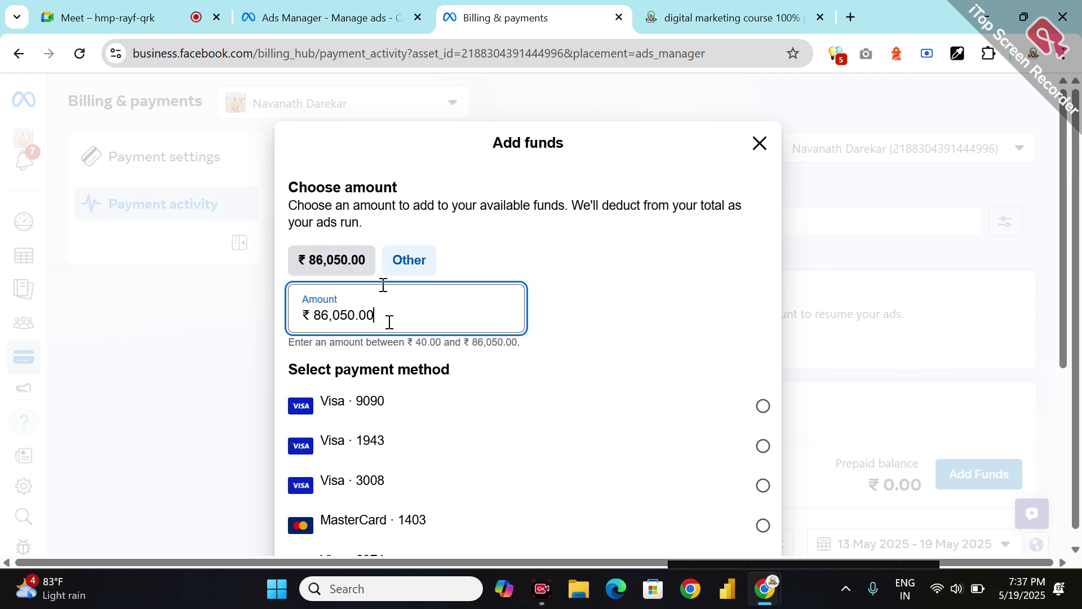
pyautogui.tripleClick(389, 321)
pyautogui.write('500')
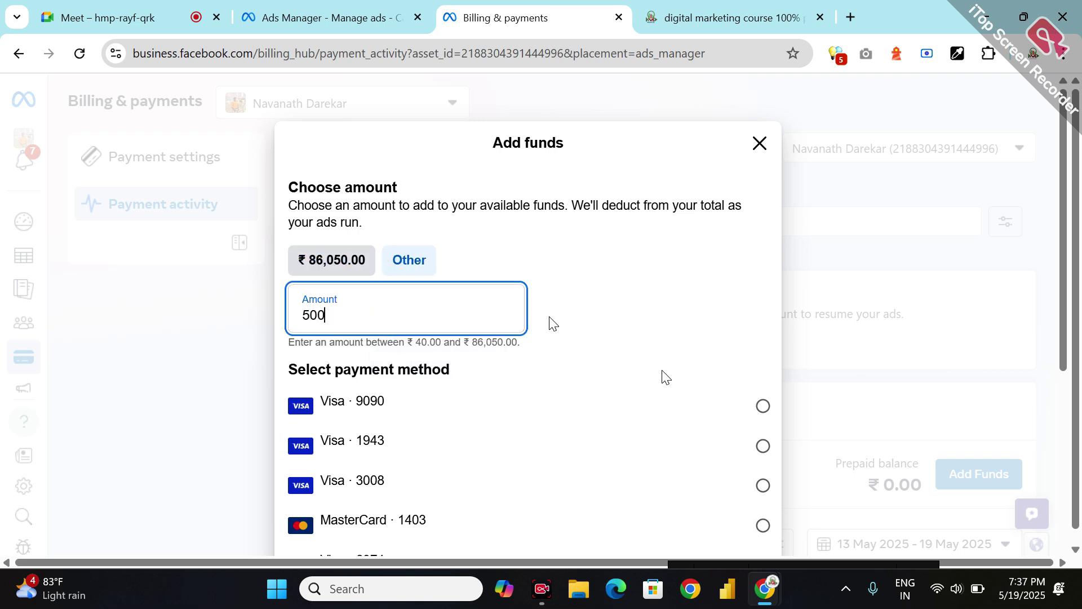
pyautogui.scroll(-5, 664, 376)
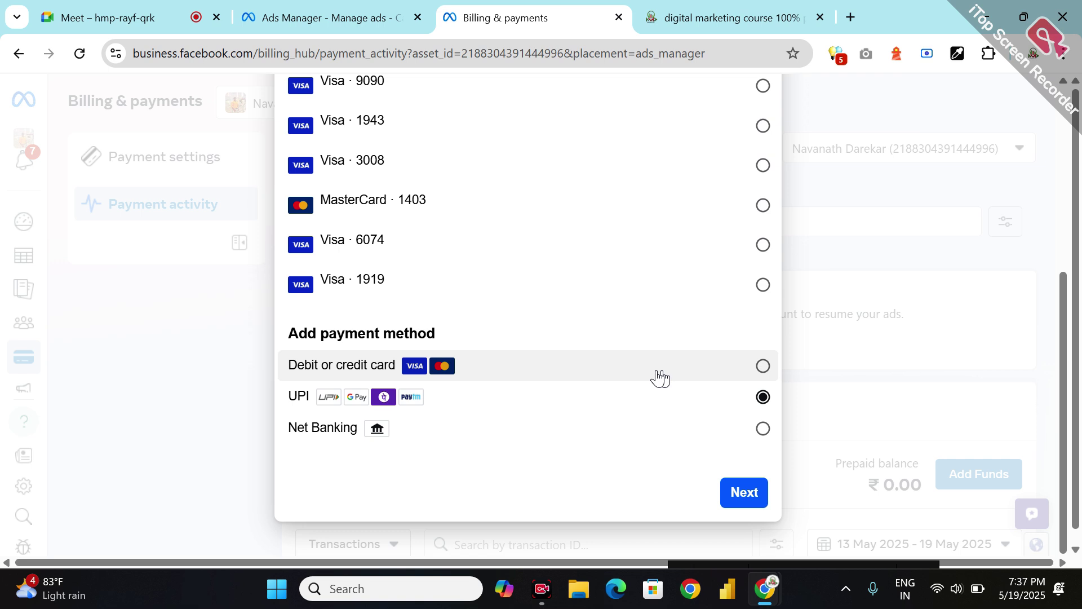
pyautogui.click(749, 493)
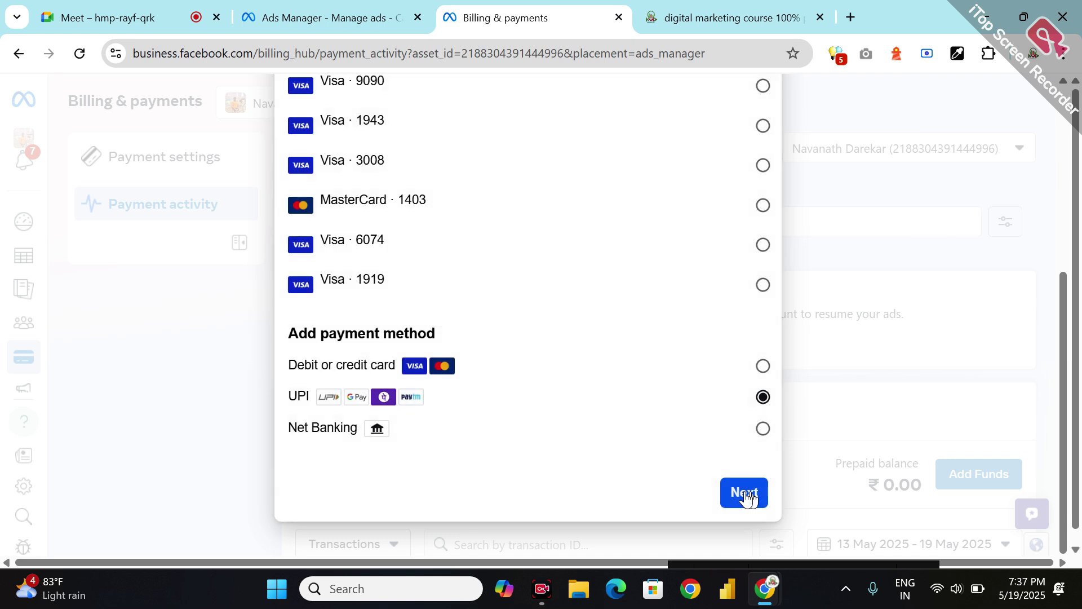
pyautogui.click(747, 493)
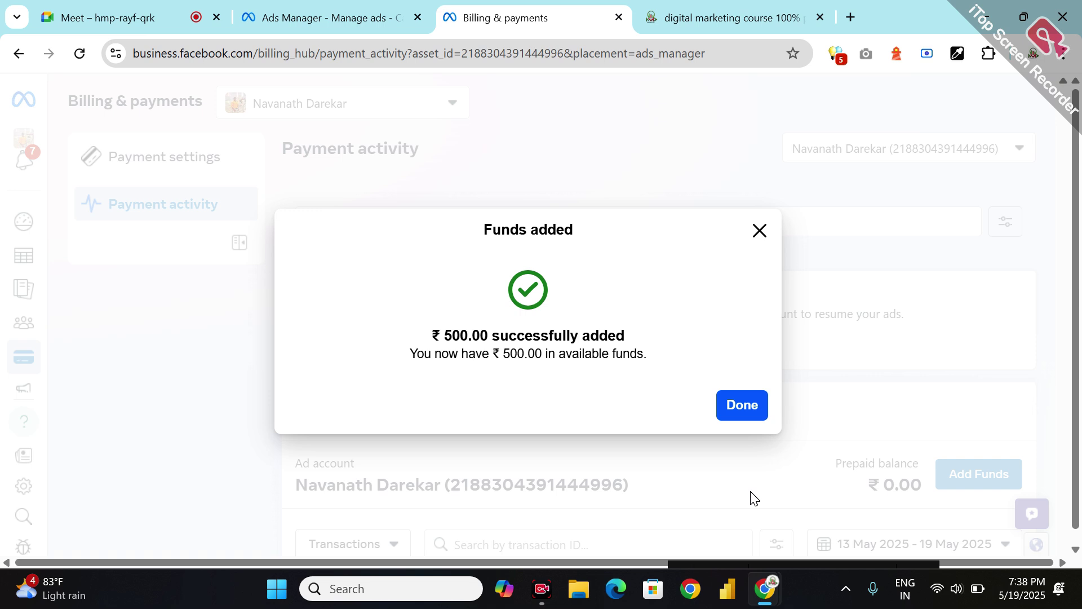
pyautogui.click(751, 409)
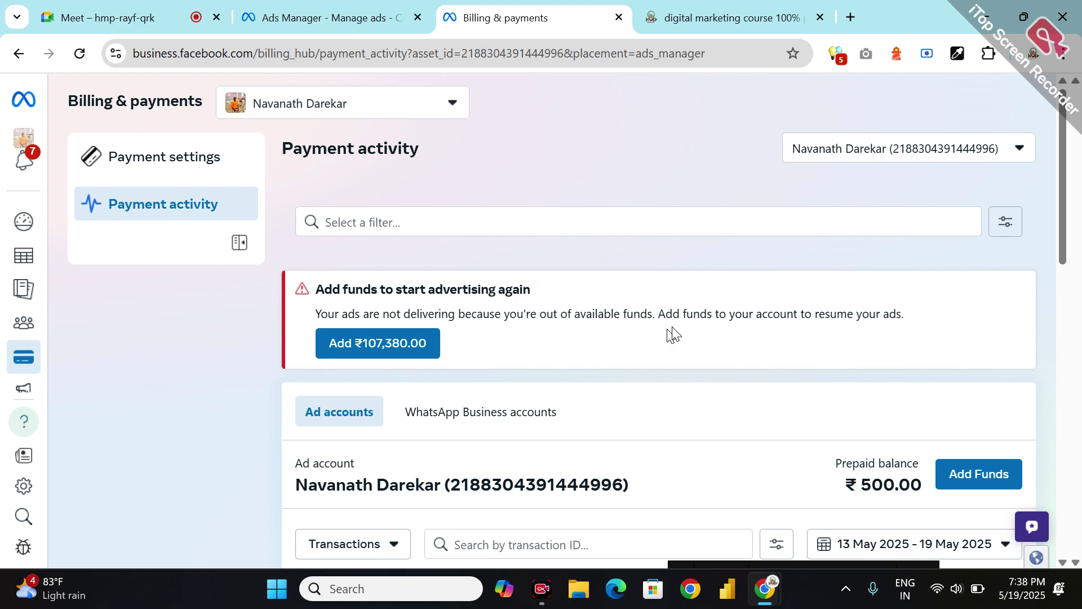
# Step: Check the ad account's prepaid balance and funds notice, and return to the campaigns list
pyautogui.scroll(-2, 561, 342)
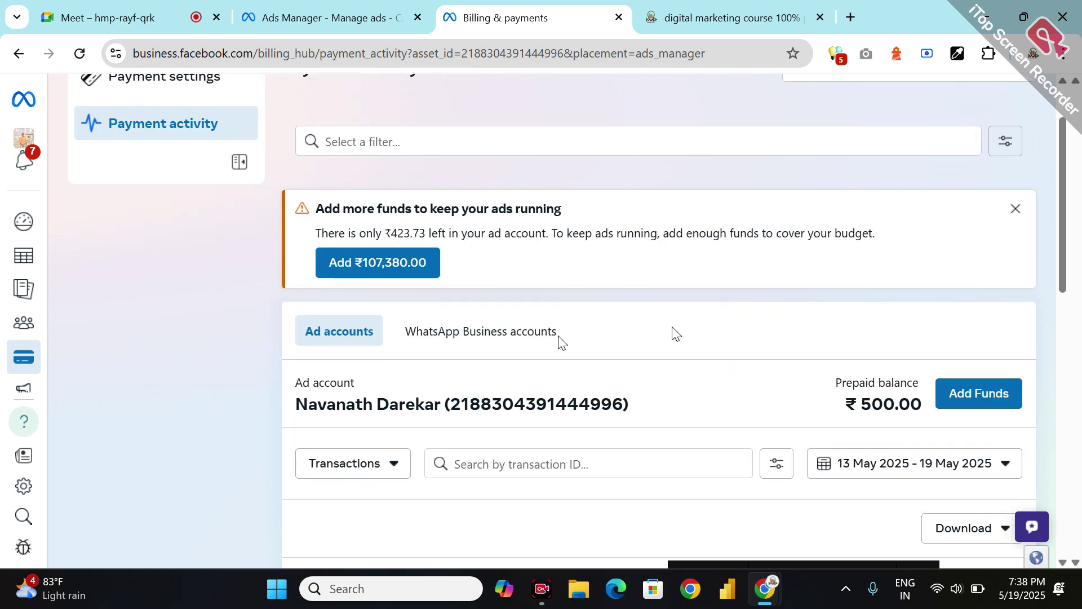
pyautogui.scroll(2, 561, 342)
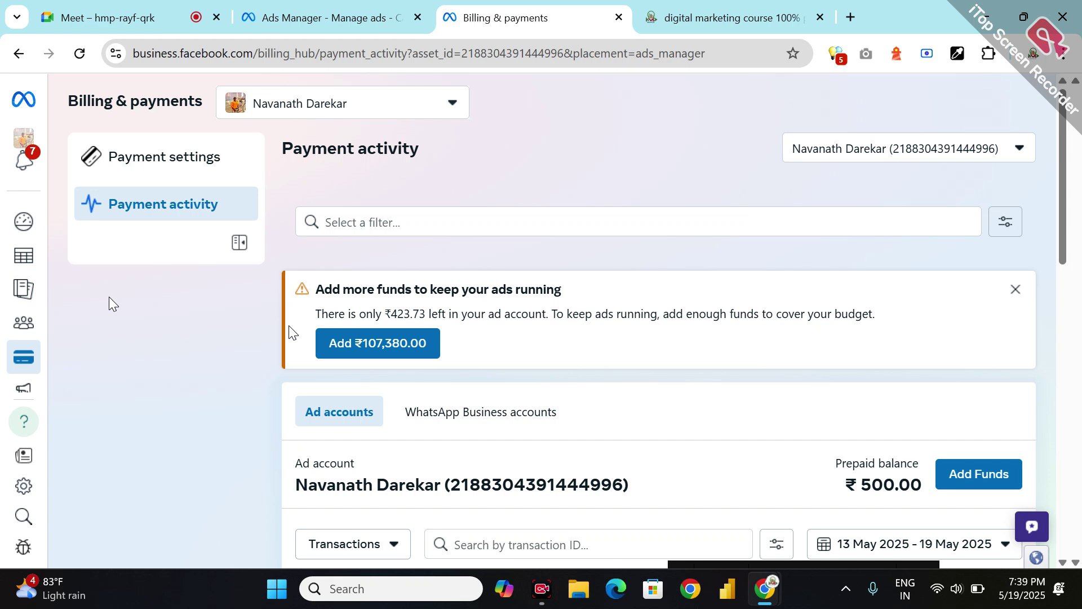
pyautogui.moveTo(17, 361)
pyautogui.click(17, 102)
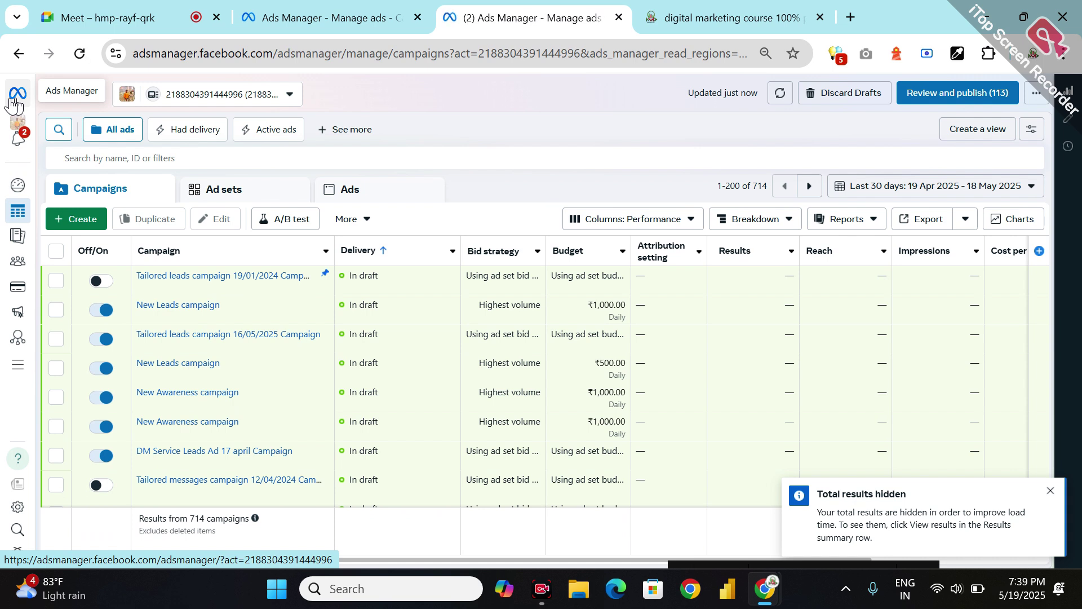
# Step: Turn off the active campaign dated 05/15/2025 that promotes the Facebook link, and dismiss the notice about hidden total results
pyautogui.moveTo(186, 348)
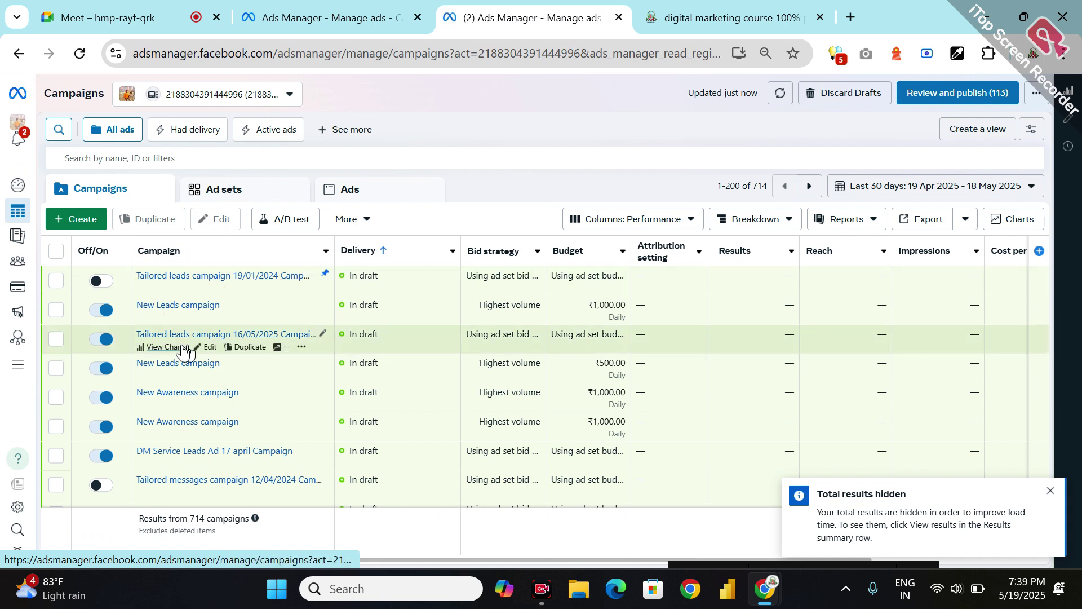
pyautogui.scroll(-3, 432, 370)
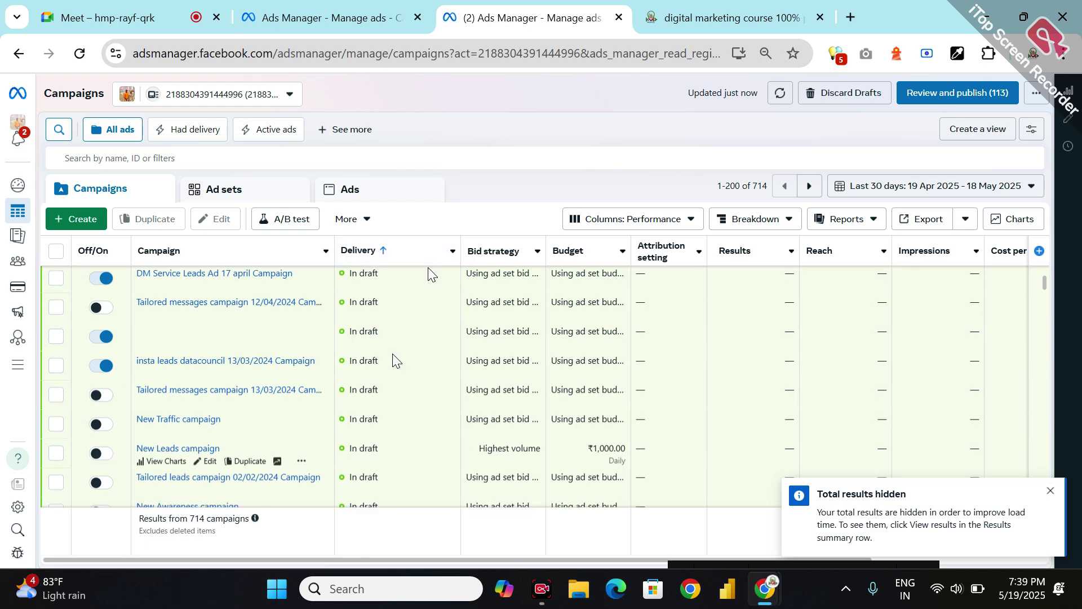
pyautogui.scroll(-1, 394, 385)
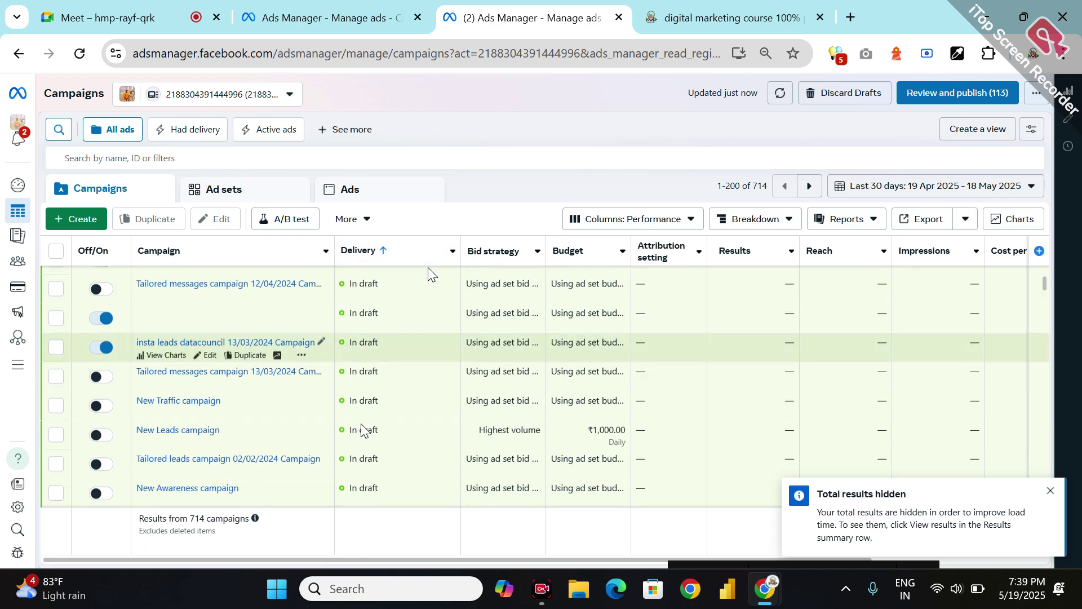
pyautogui.scroll(-3, 365, 420)
pyautogui.scroll(-2, 364, 420)
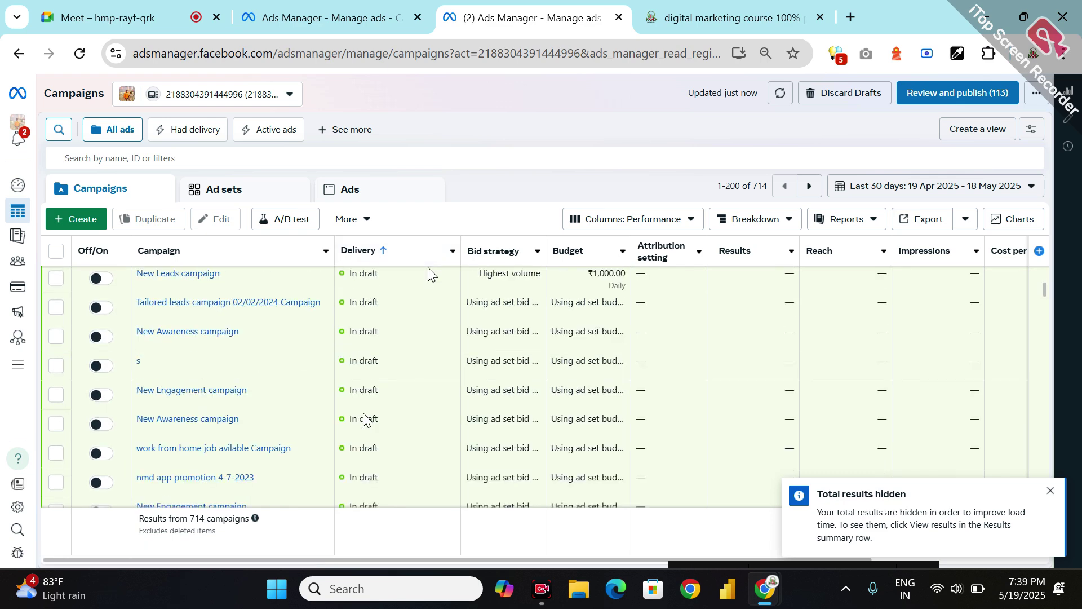
pyautogui.scroll(-5, 363, 420)
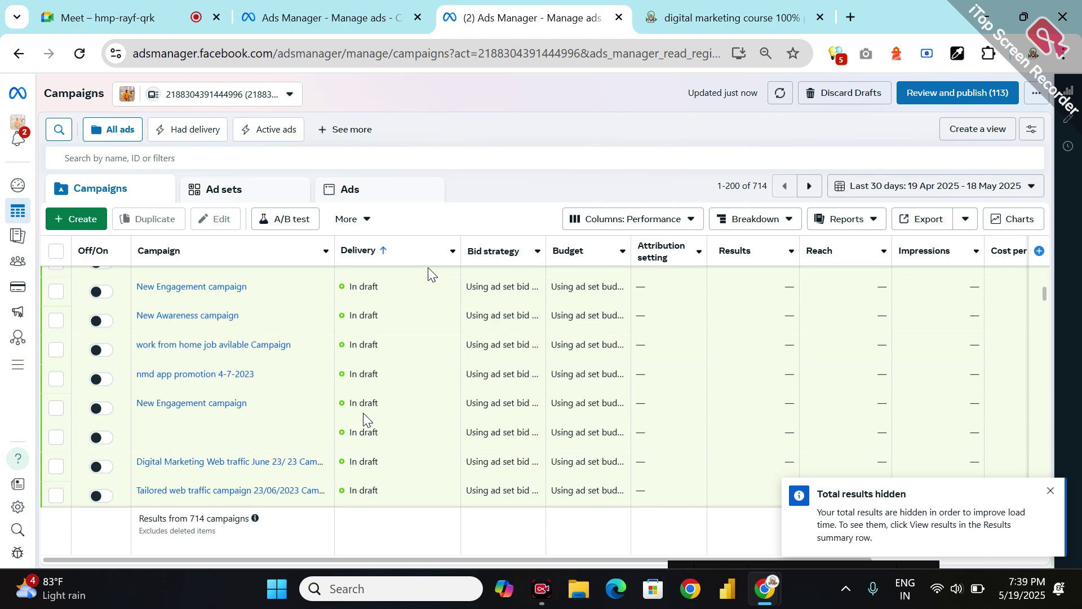
pyautogui.scroll(-3, 428, 271)
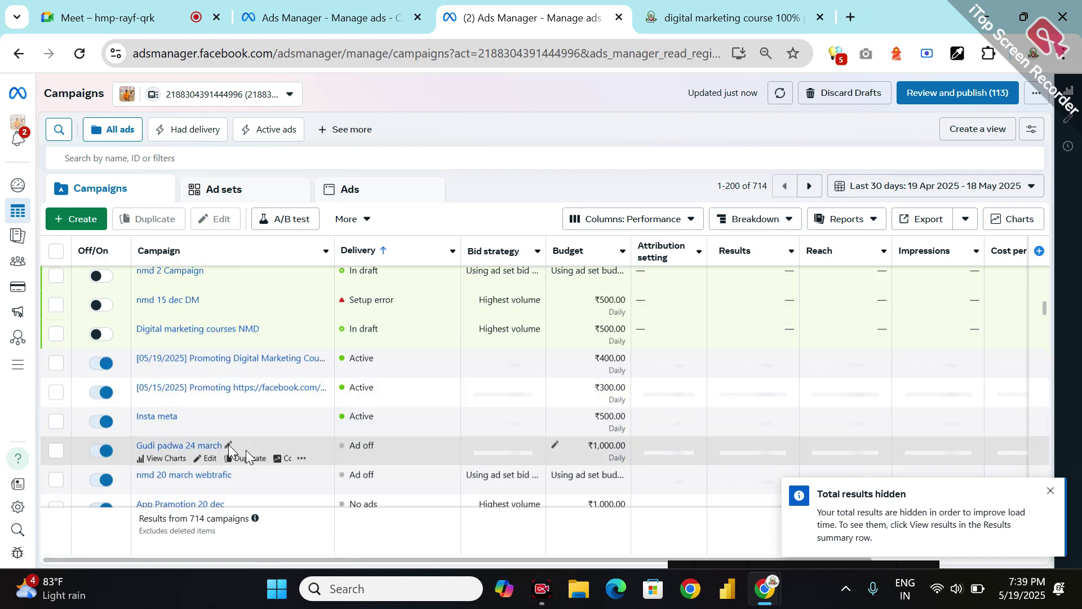
pyautogui.scroll(-3, 245, 451)
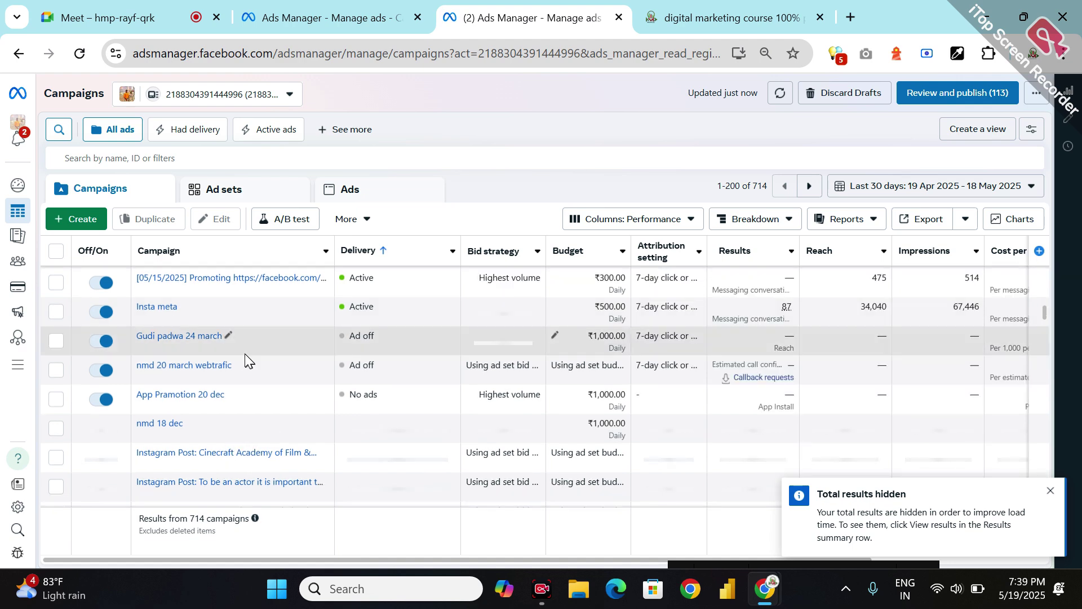
pyautogui.scroll(1, 245, 354)
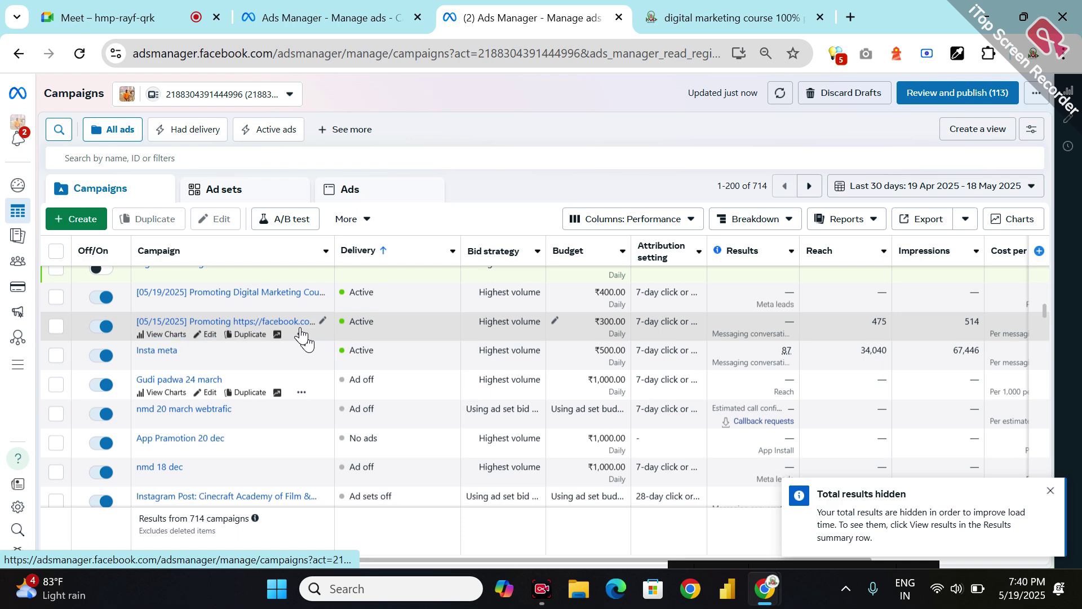
pyautogui.click(95, 327)
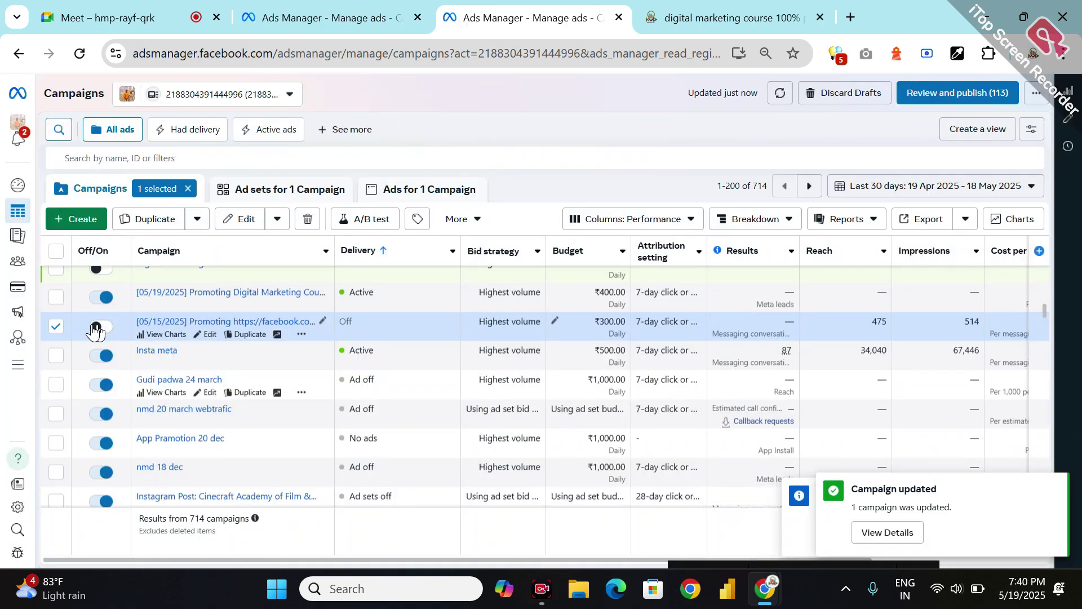
pyautogui.moveTo(94, 330)
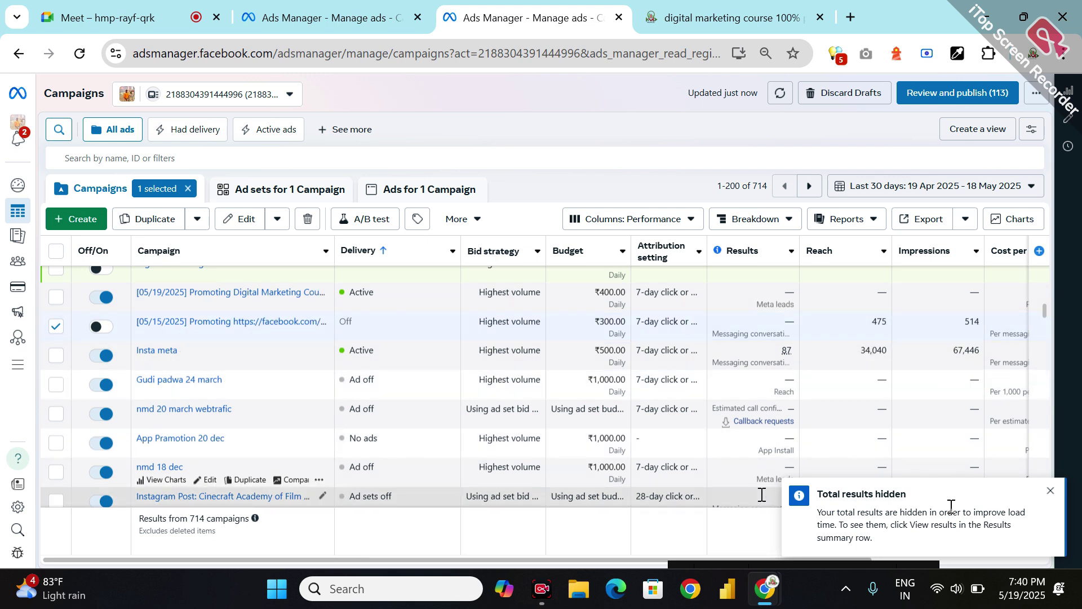
pyautogui.click(1050, 490)
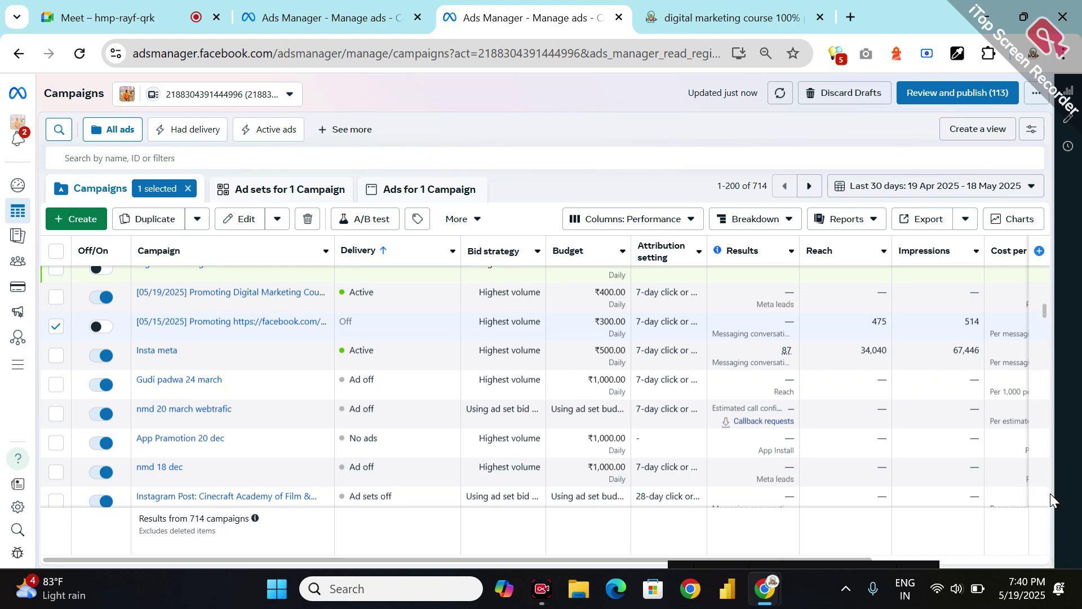
# Step: Examine the cost per result, amount spent, end dates and messaging contacts of the campaigns, including the older ones further down
pyautogui.click(977, 559)
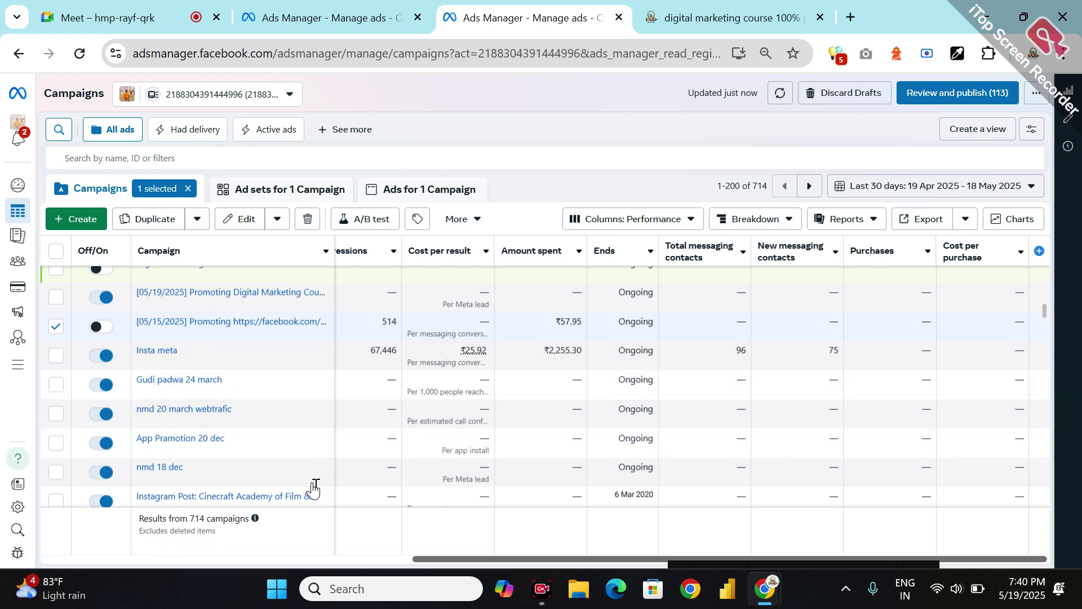
pyautogui.scroll(-3, 262, 436)
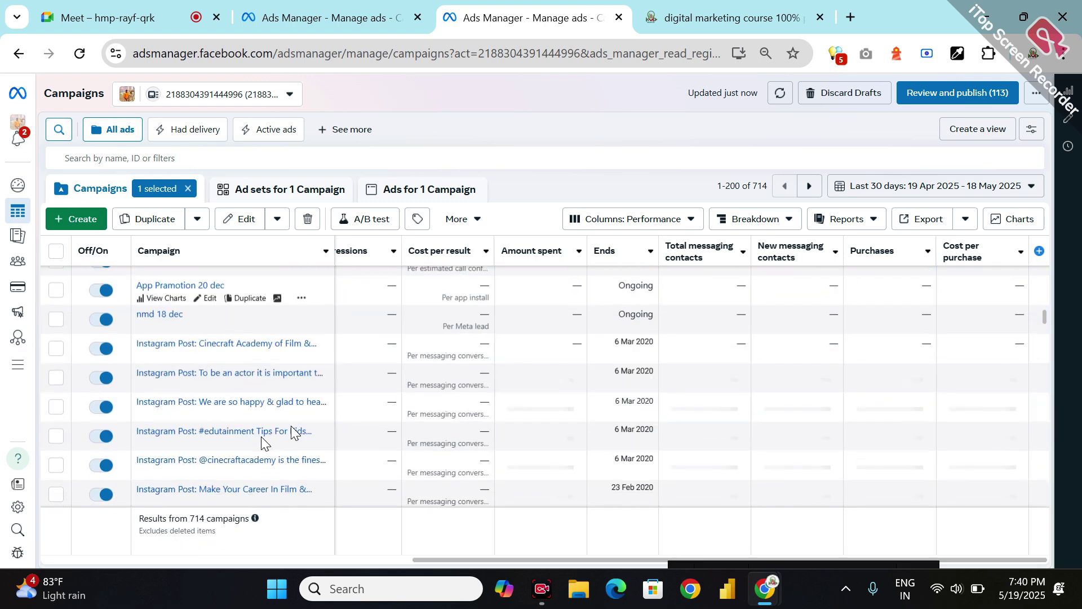
pyautogui.scroll(-3, 262, 436)
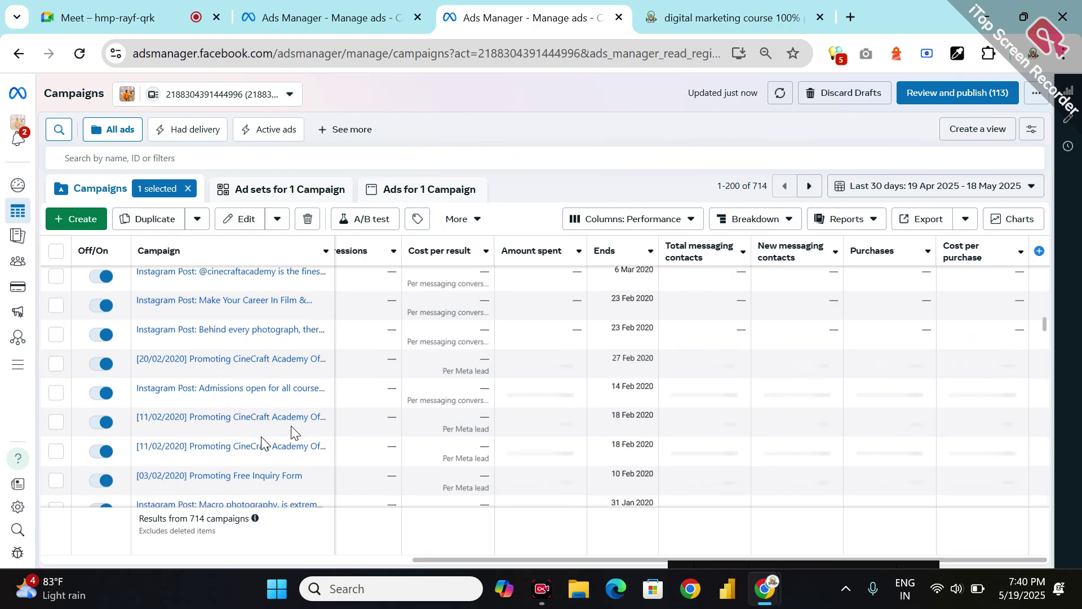
pyautogui.scroll(-2, 262, 436)
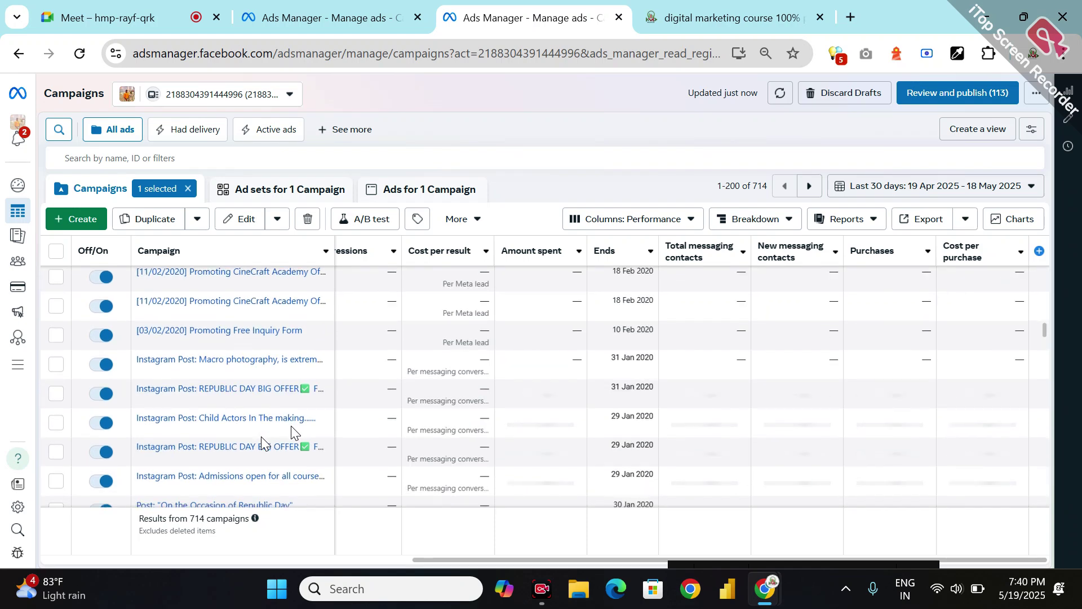
pyautogui.scroll(-2, 262, 437)
pyautogui.scroll(-4, 261, 436)
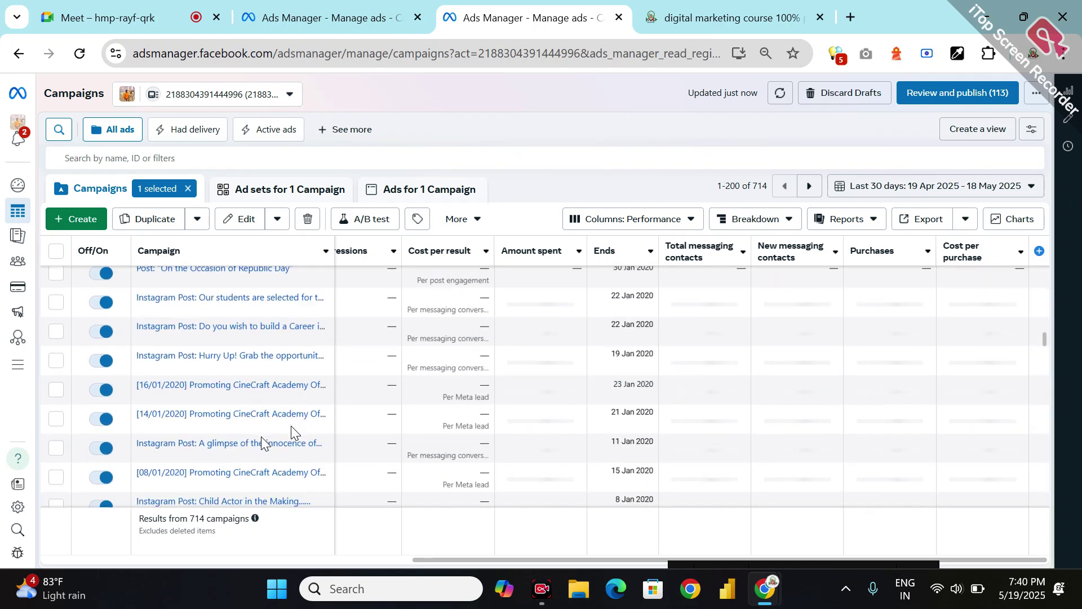
pyautogui.scroll(-3, 262, 436)
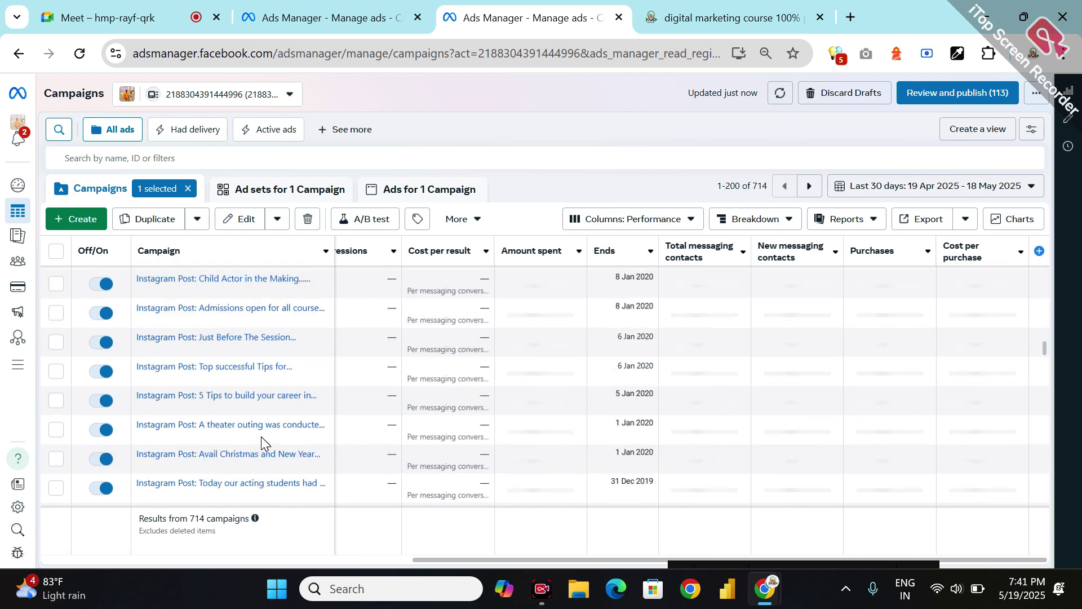
pyautogui.scroll(-2, 262, 440)
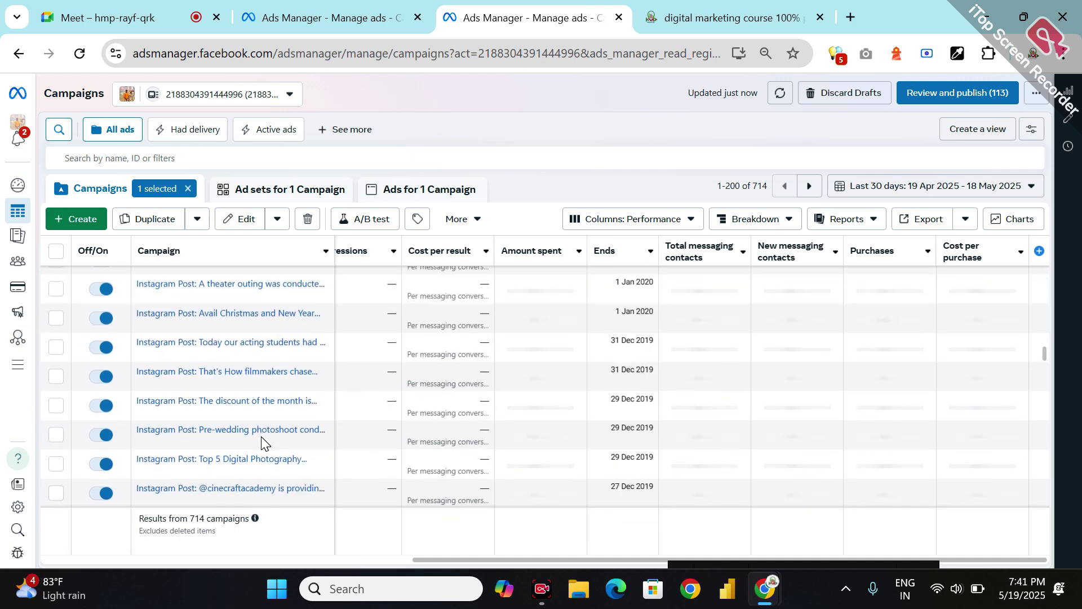
pyautogui.moveTo(259, 443)
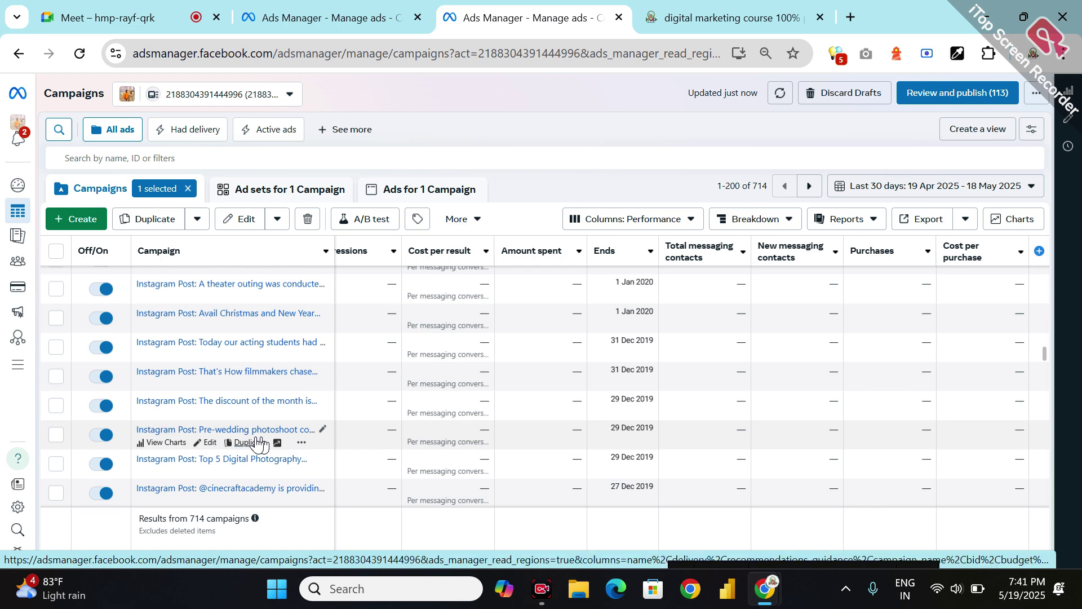
pyautogui.scroll(-2, 258, 443)
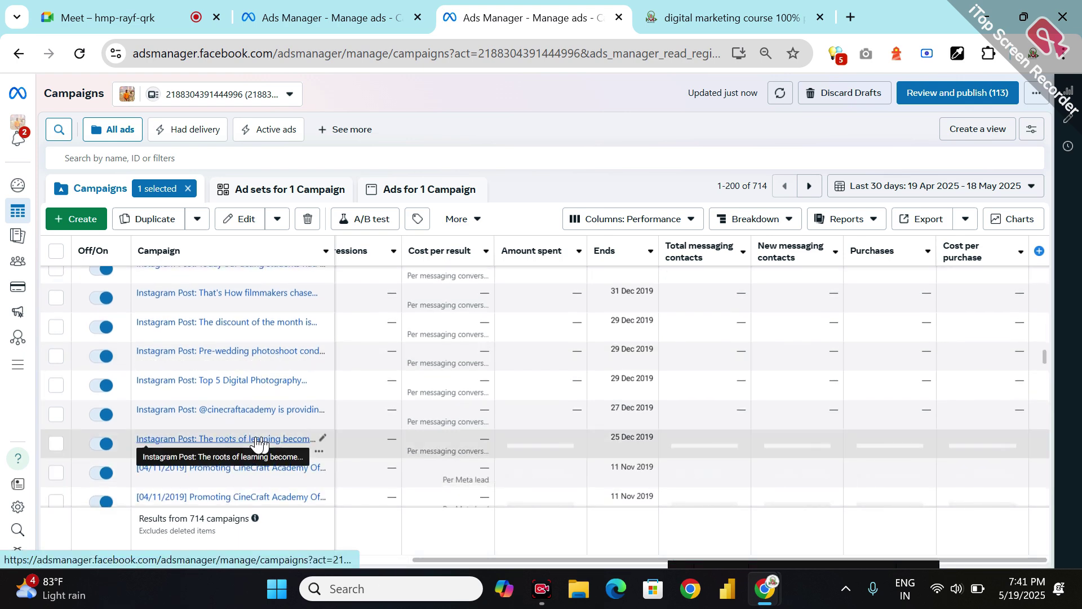
pyautogui.scroll(-3, 259, 442)
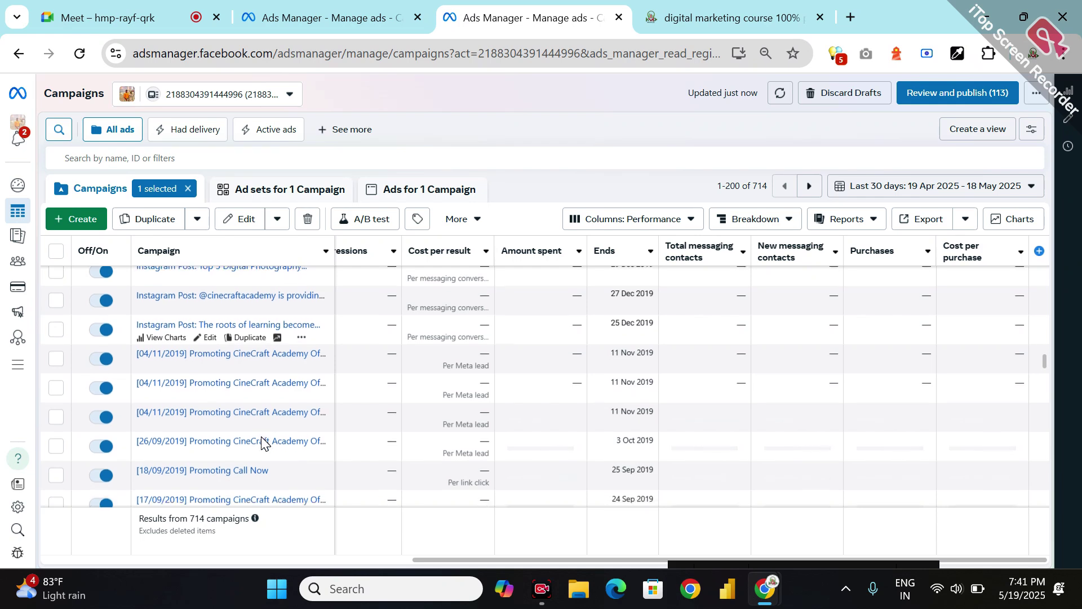
pyautogui.scroll(-3, 262, 442)
# Step: Review the ad belonging to the selected campaign, including its ad set, bid strategy and budget details, and view the campaign's ad set
pyautogui.click(447, 194)
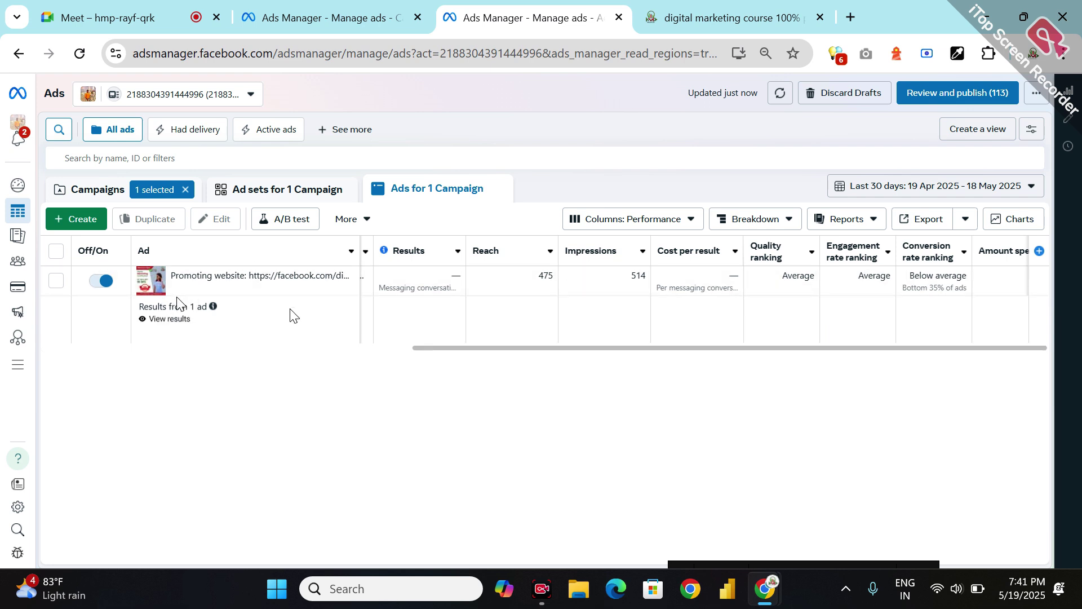
pyautogui.moveTo(237, 302)
pyautogui.click(402, 352)
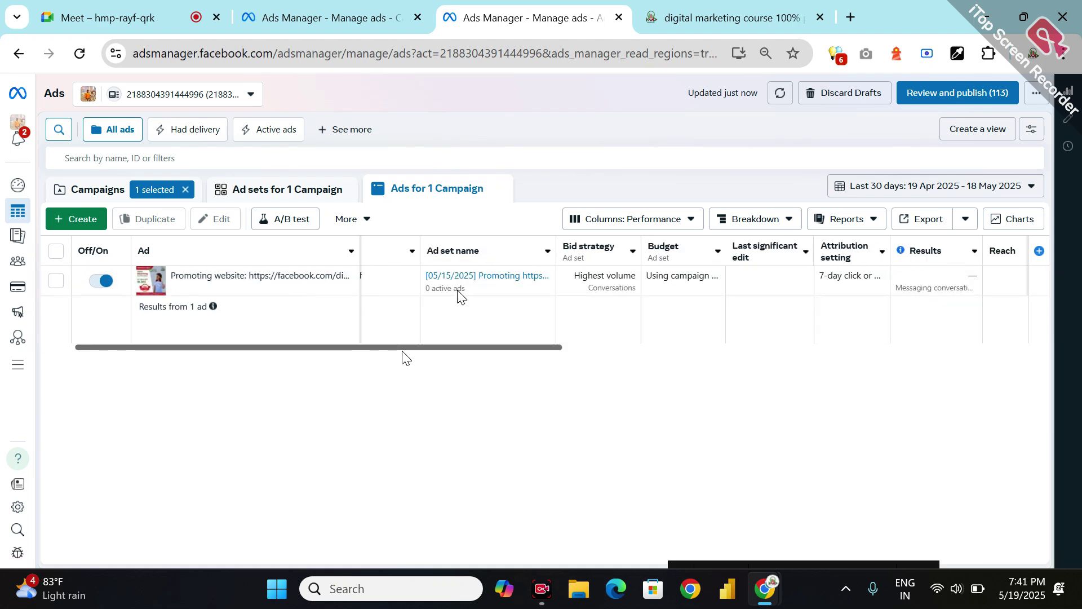
pyautogui.moveTo(224, 337)
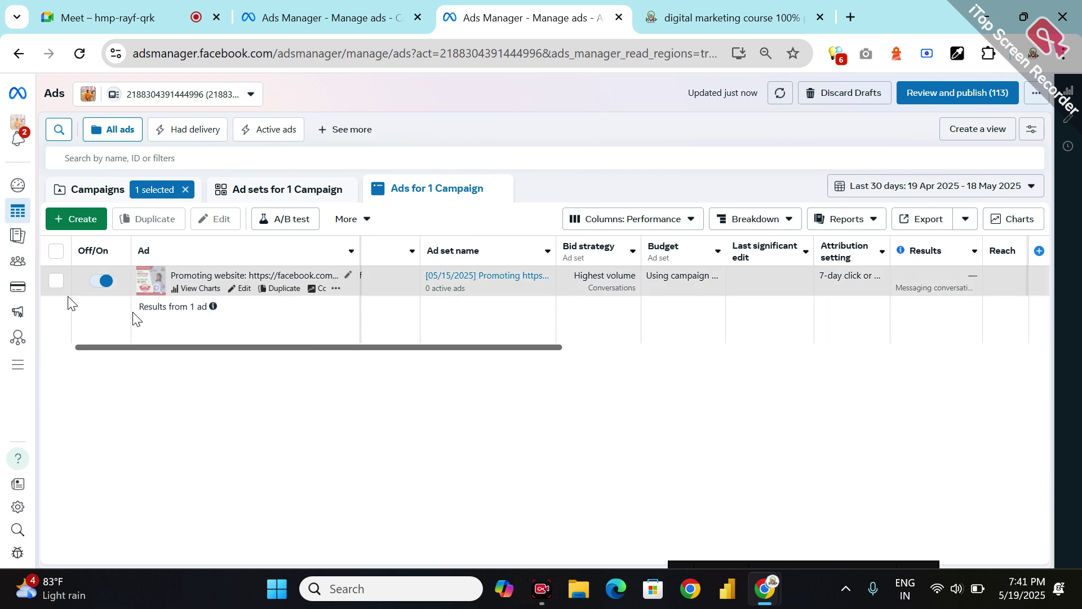
pyautogui.click(268, 197)
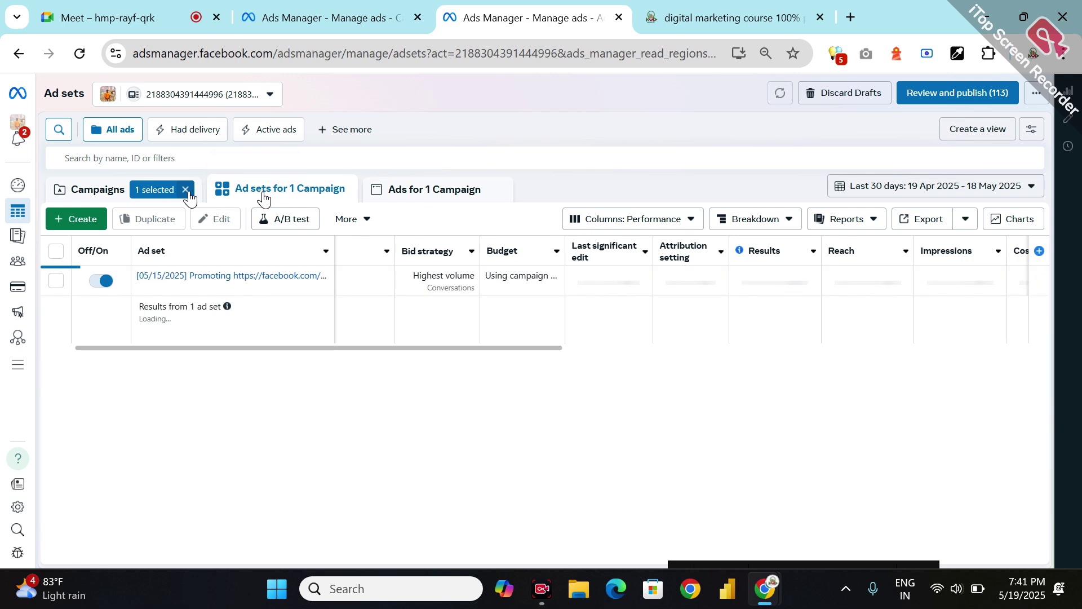
# Step: Clear the campaign selection and look through the ad account's full list of ad sets with their bid strategies and budgets
pyautogui.click(185, 190)
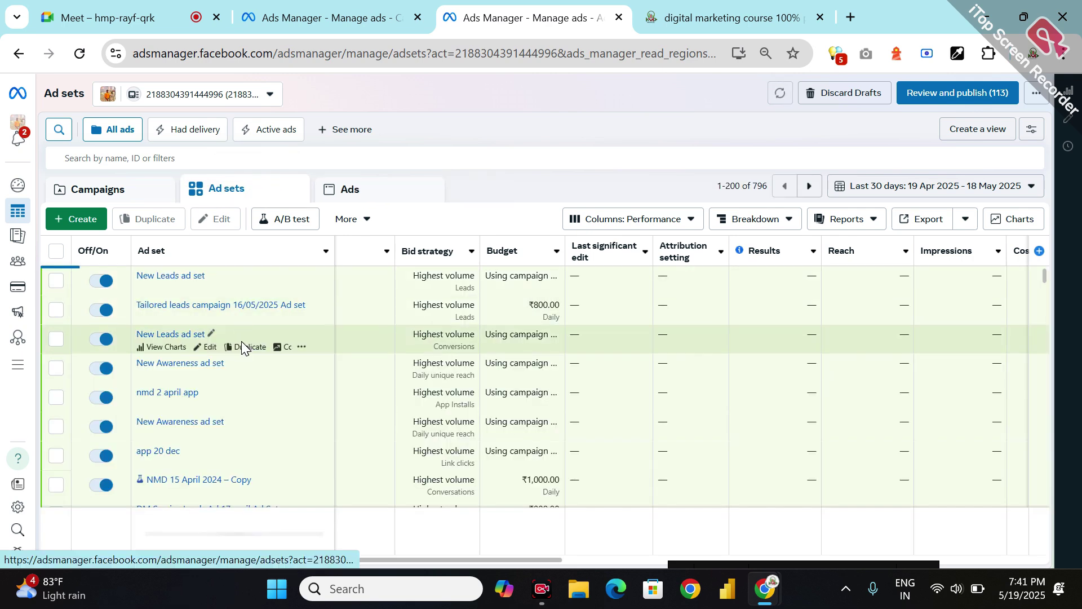
pyautogui.scroll(-2, 242, 346)
pyautogui.scroll(-1, 243, 345)
pyautogui.scroll(-2, 242, 345)
pyautogui.scroll(-1, 241, 342)
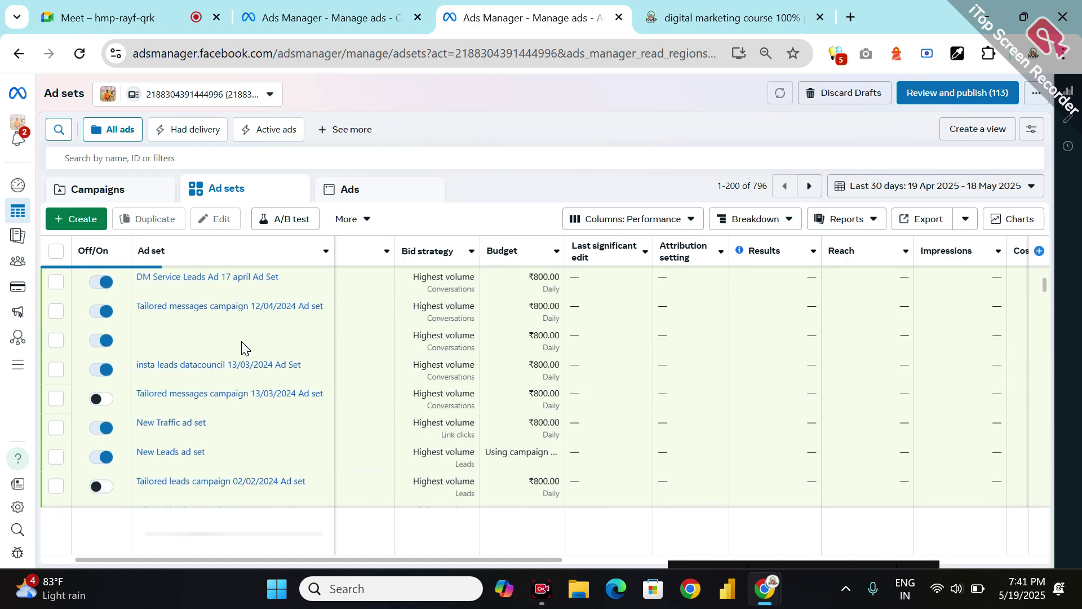
pyautogui.scroll(-2, 241, 342)
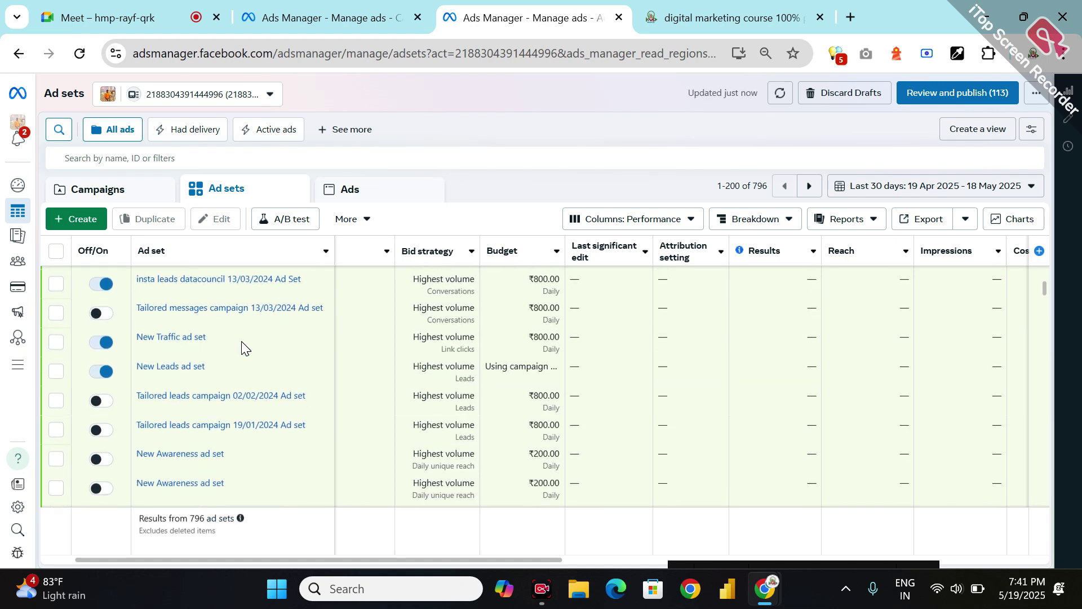
pyautogui.scroll(-3, 242, 347)
pyautogui.scroll(-5, 242, 347)
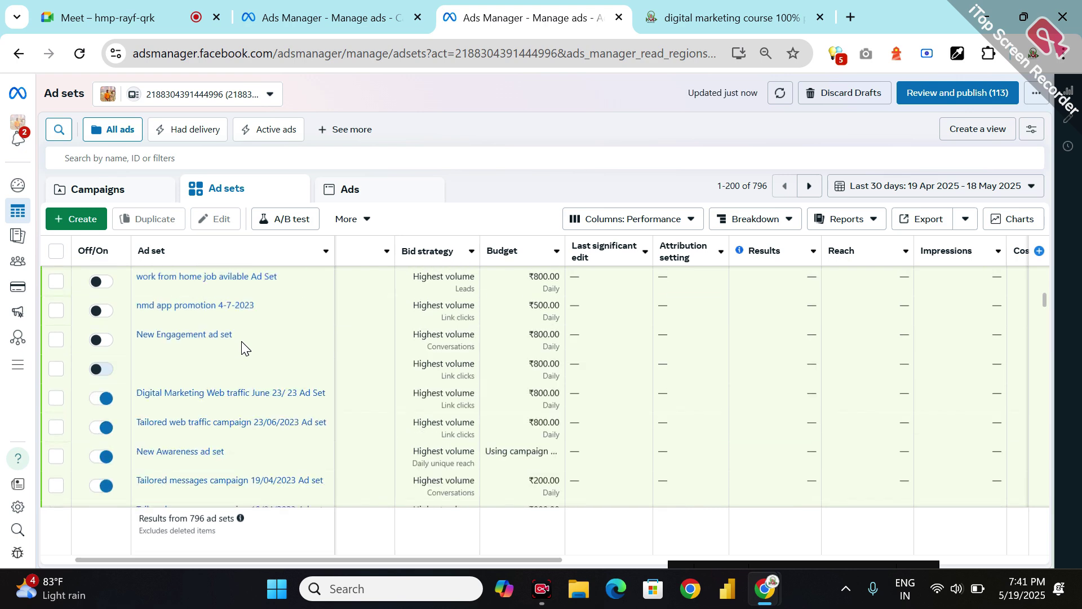
pyautogui.scroll(-4, 242, 347)
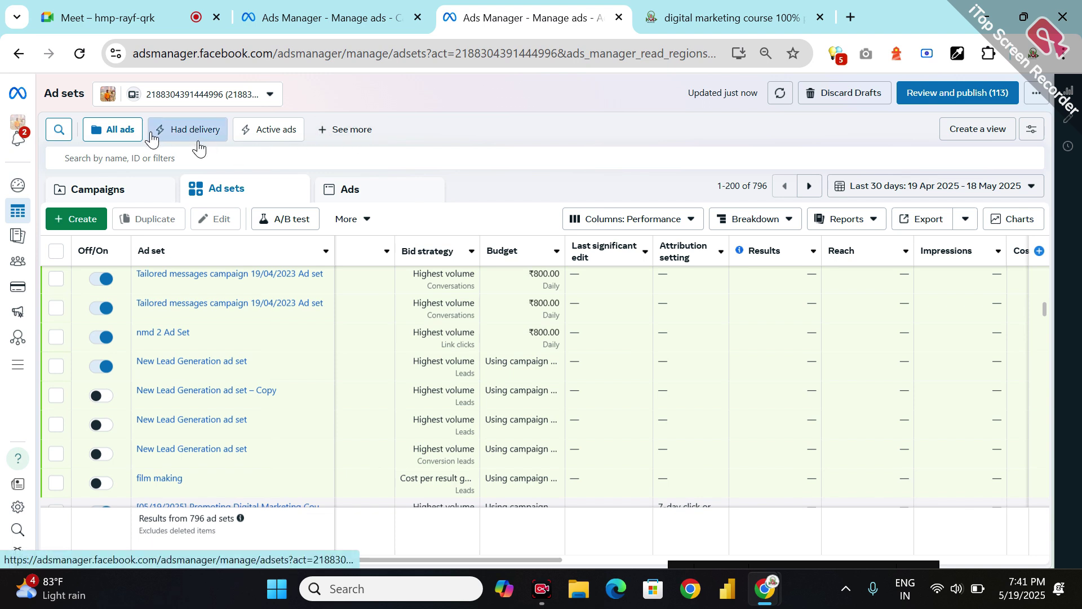
# Step: Filter the ad sets to those that had delivery and have active campaign delivery, and look through the filtered list
pyautogui.click(120, 137)
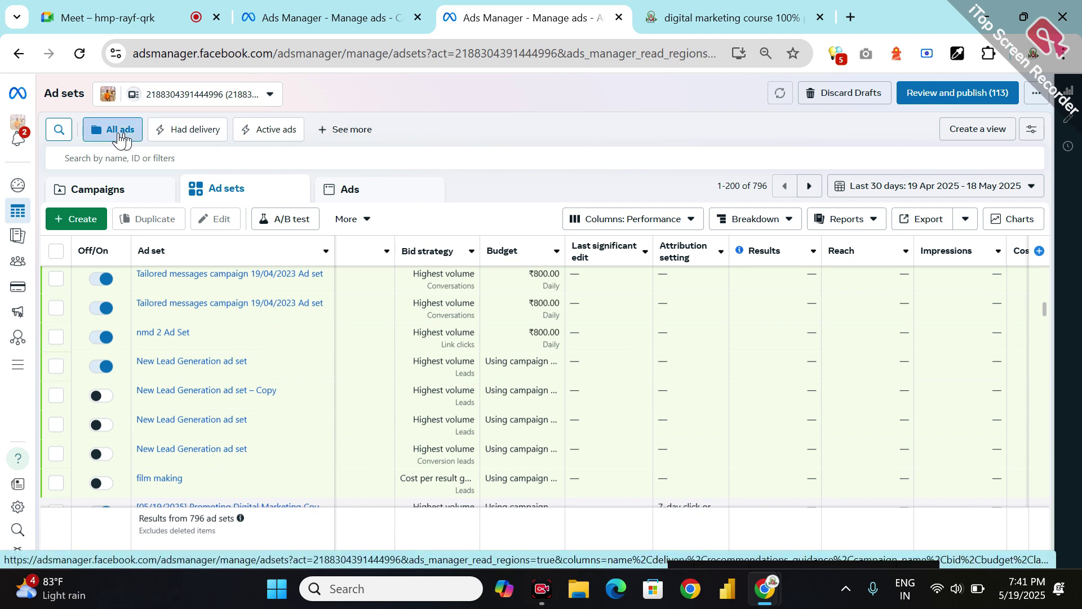
pyautogui.click(178, 136)
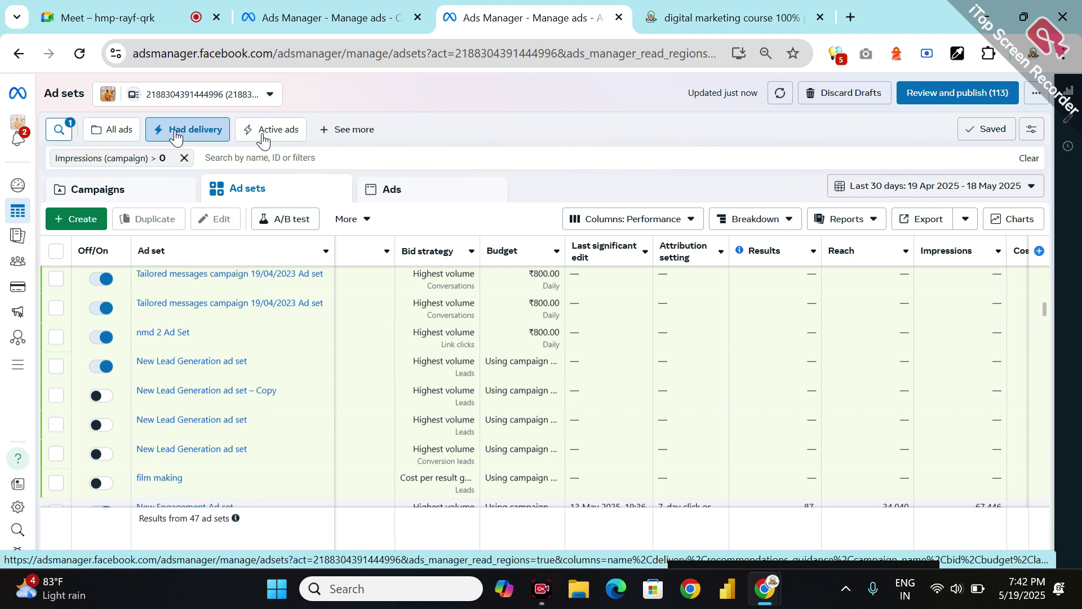
pyautogui.click(282, 134)
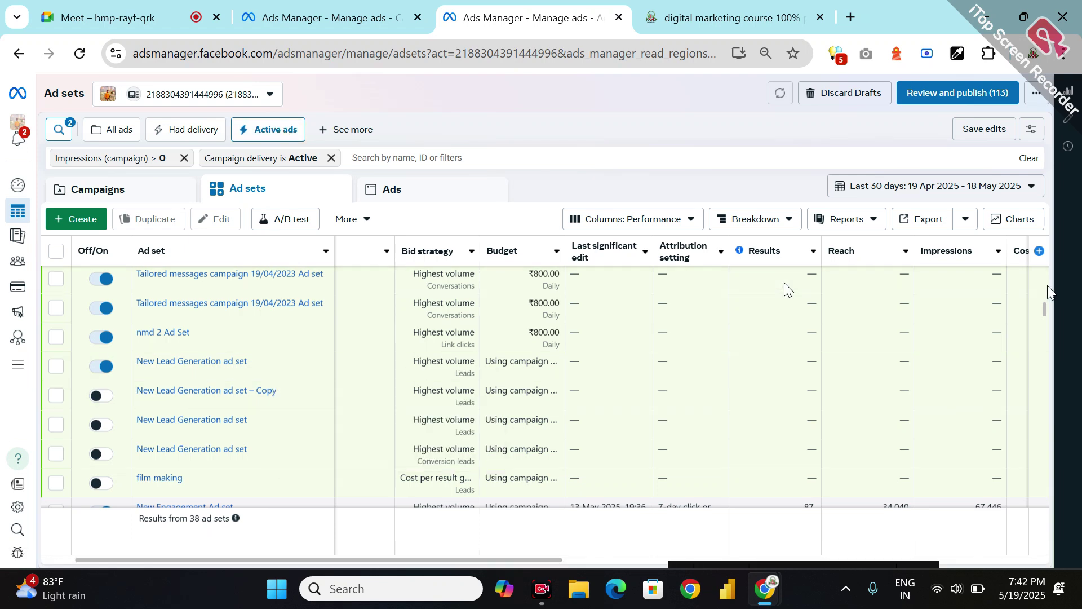
pyautogui.scroll(3, 1046, 290)
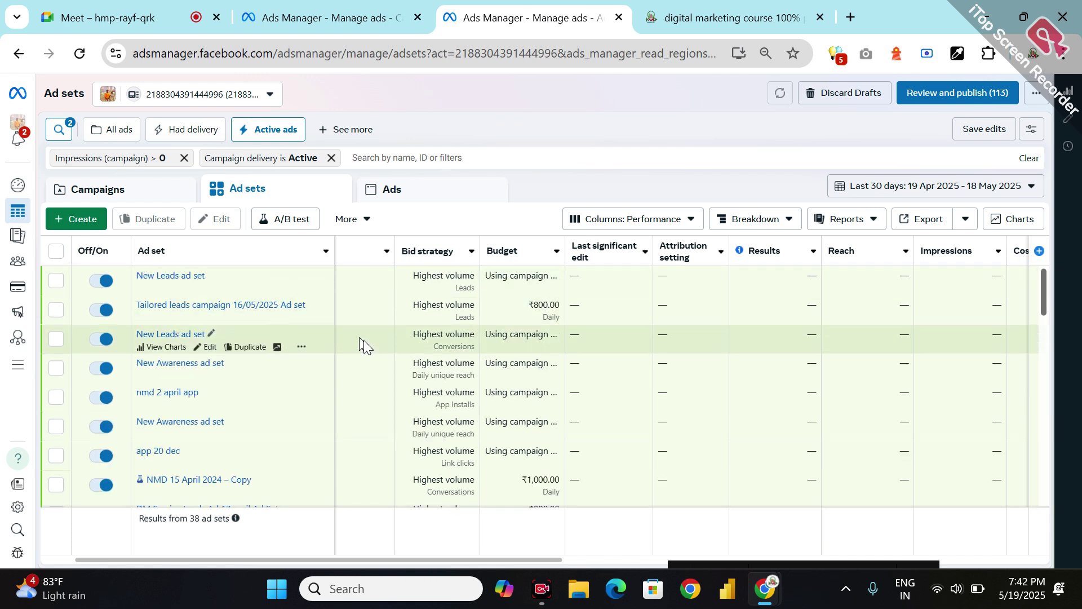
pyautogui.scroll(-3, 363, 340)
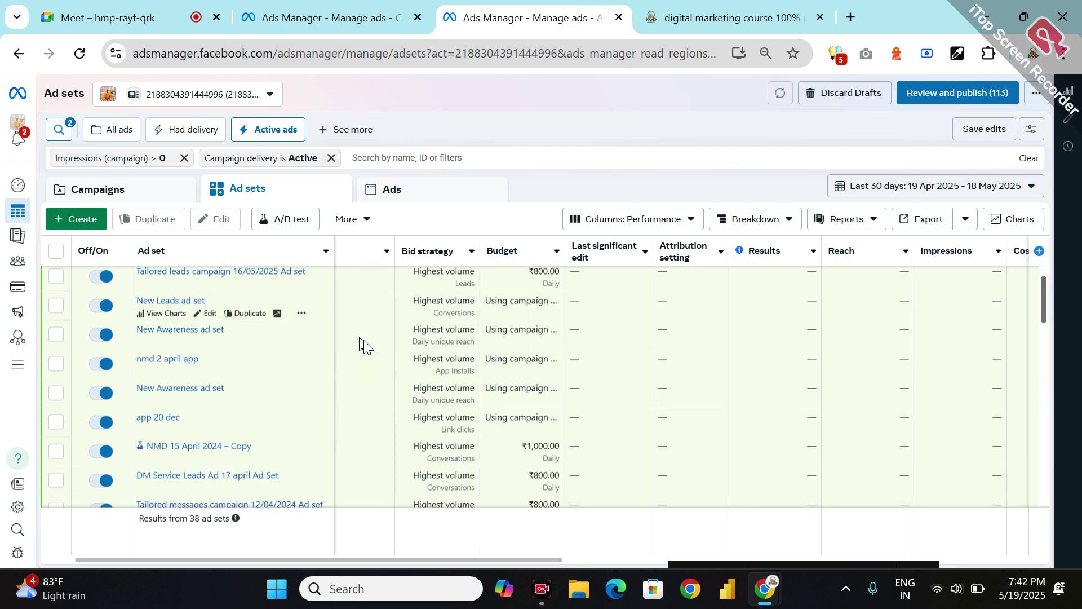
# Step: Look further down the filtered ad sets and remove both the campaign delivery and the campaign impressions filters
pyautogui.scroll(-5, 363, 340)
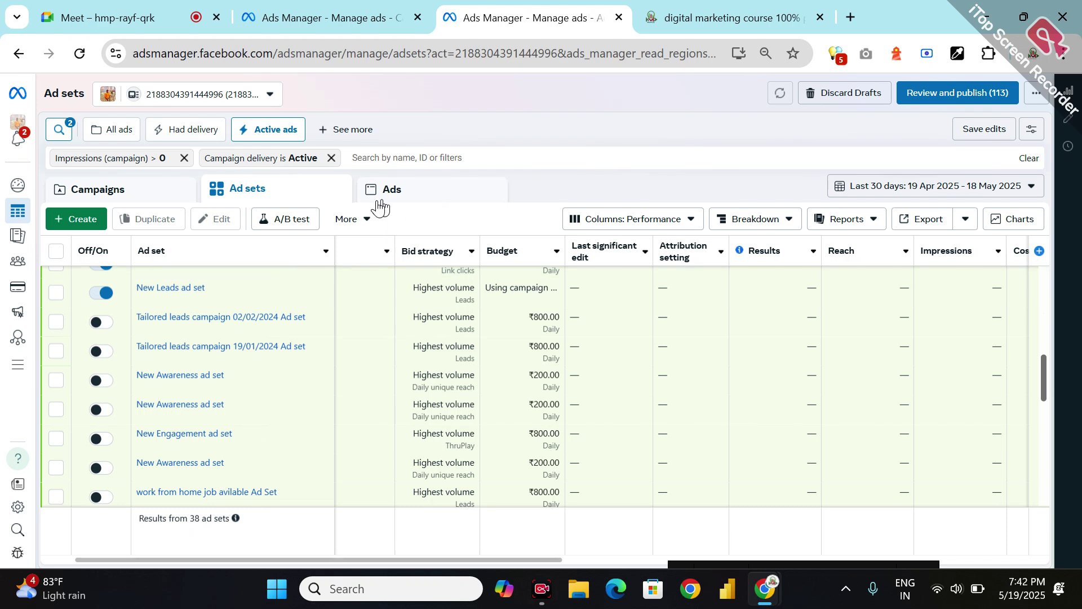
pyautogui.click(331, 158)
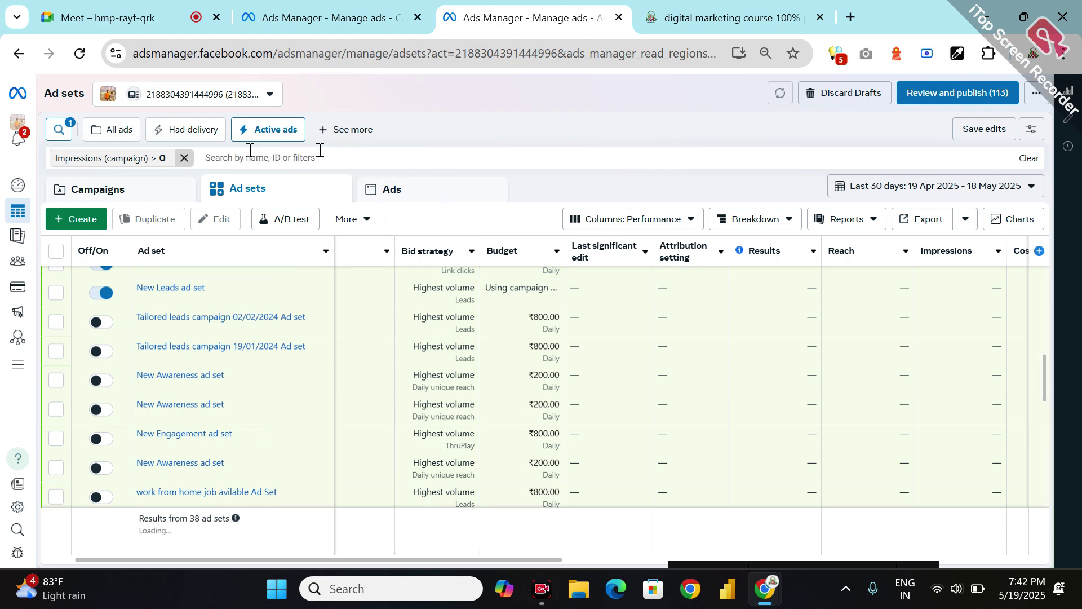
pyautogui.click(184, 158)
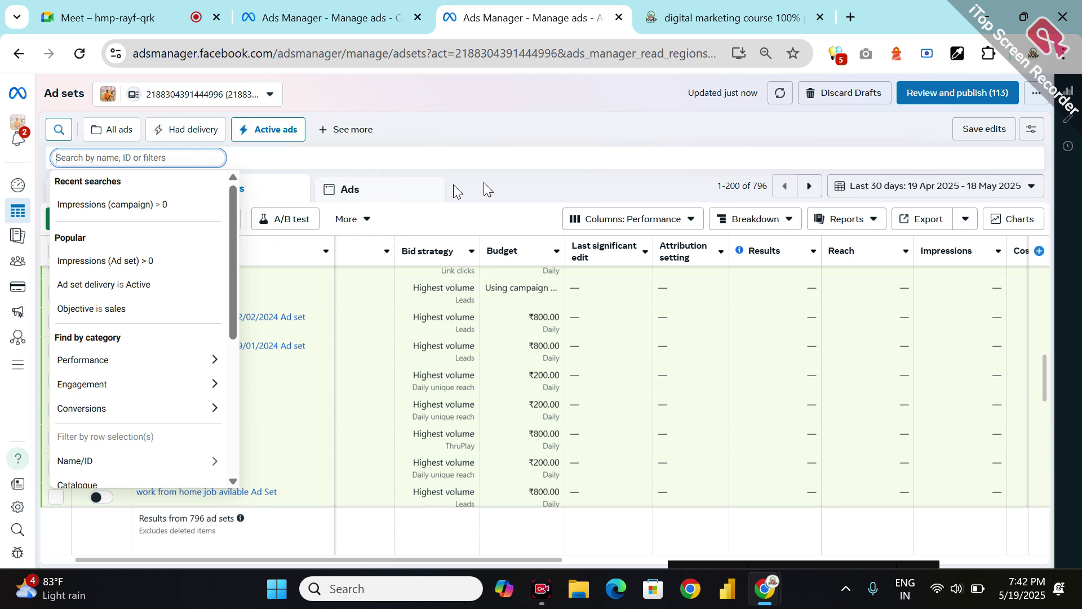
# Step: View the ad account's full list of ads and look through their ad sets, bid strategies and budgets
pyautogui.click(362, 189)
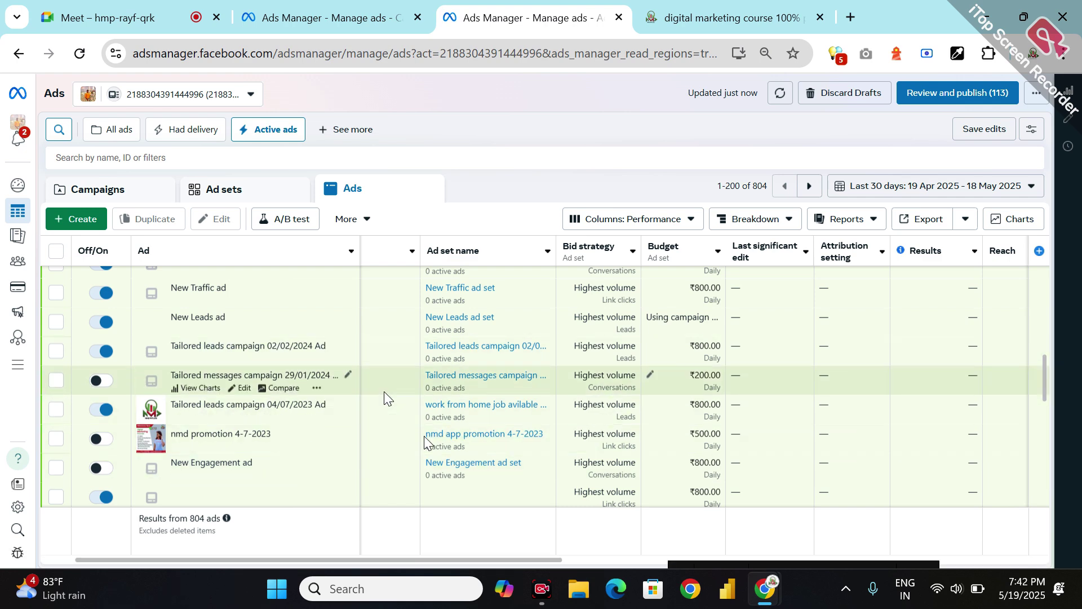
pyautogui.scroll(-4, 383, 391)
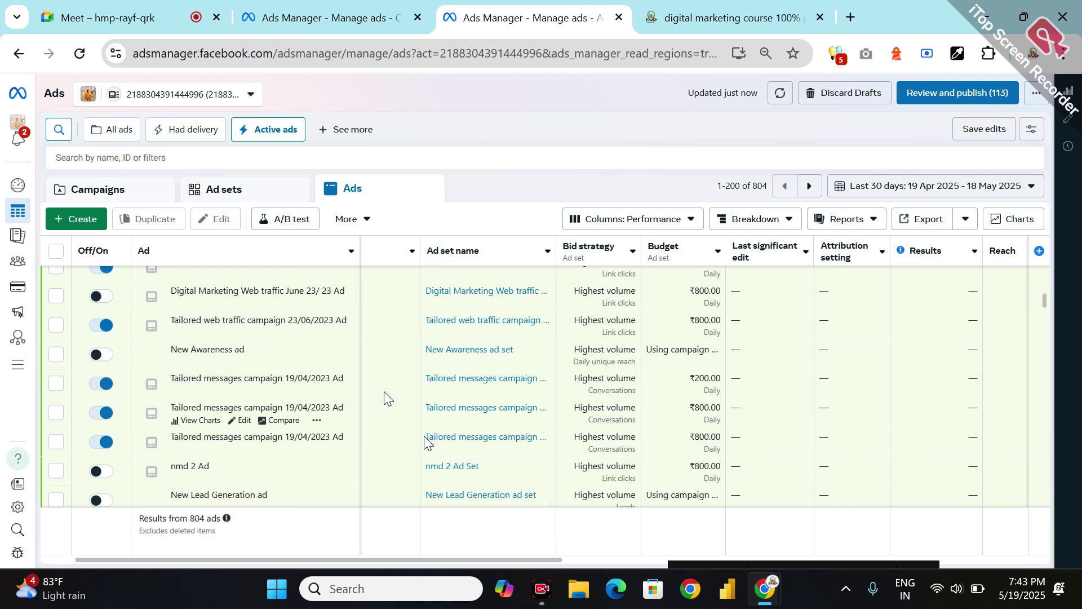
pyautogui.scroll(4, 384, 391)
pyautogui.scroll(1, 384, 391)
pyautogui.scroll(3, 384, 392)
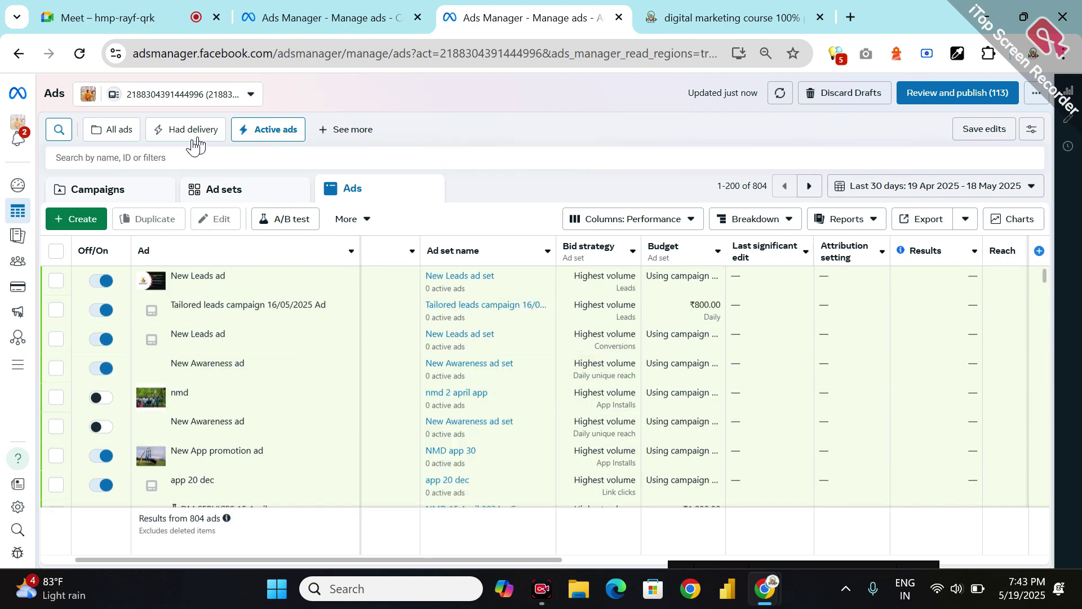
# Step: Filter the ads to those whose ad name contains "nmd web traffic 19 may"
pyautogui.click(173, 158)
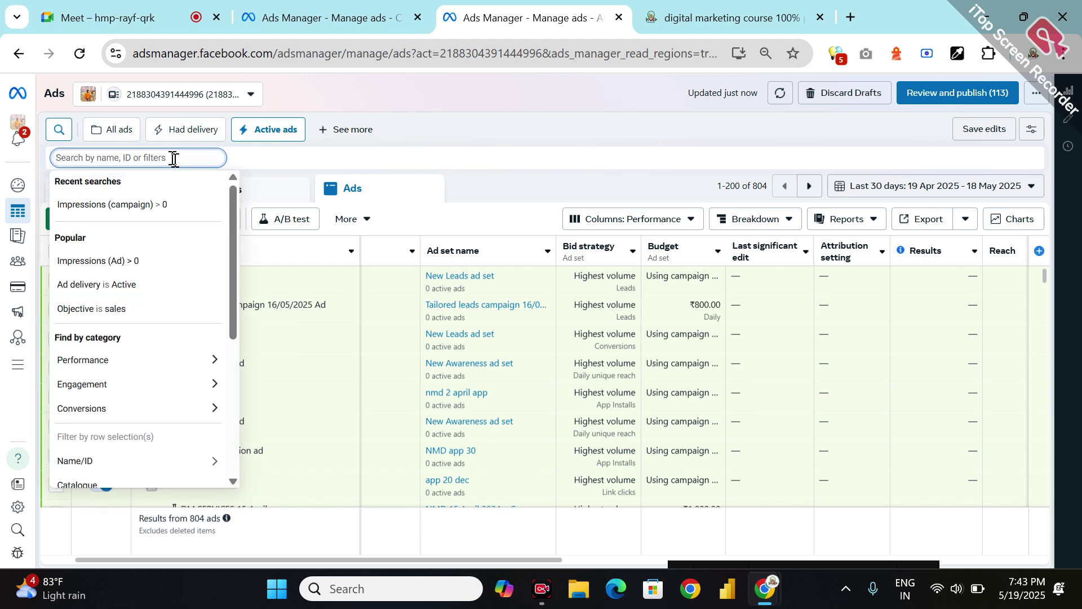
pyautogui.write('nmd web traffi')
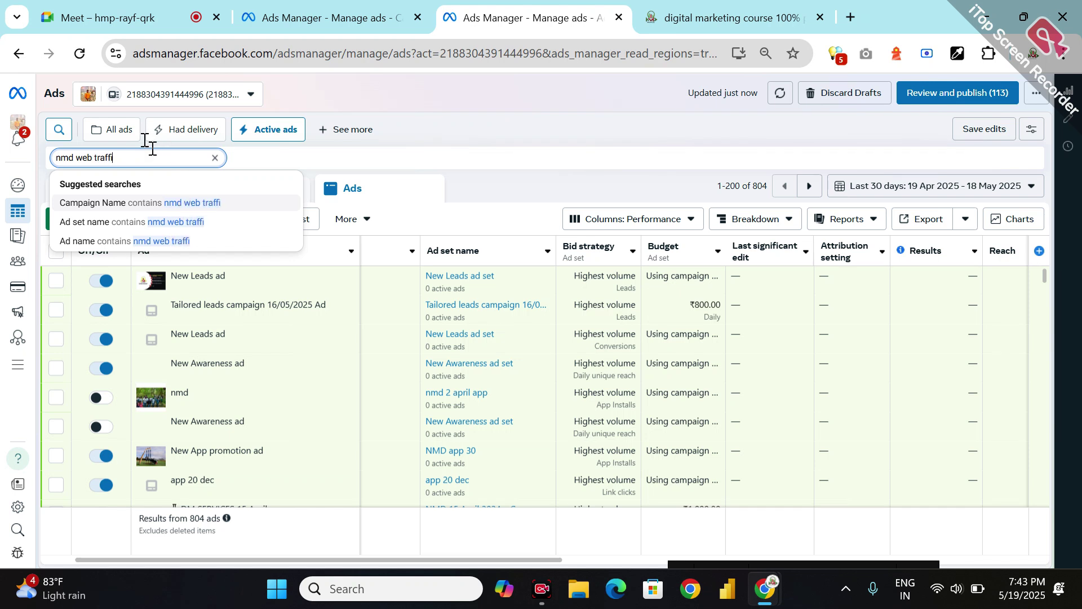
pyautogui.write('may')
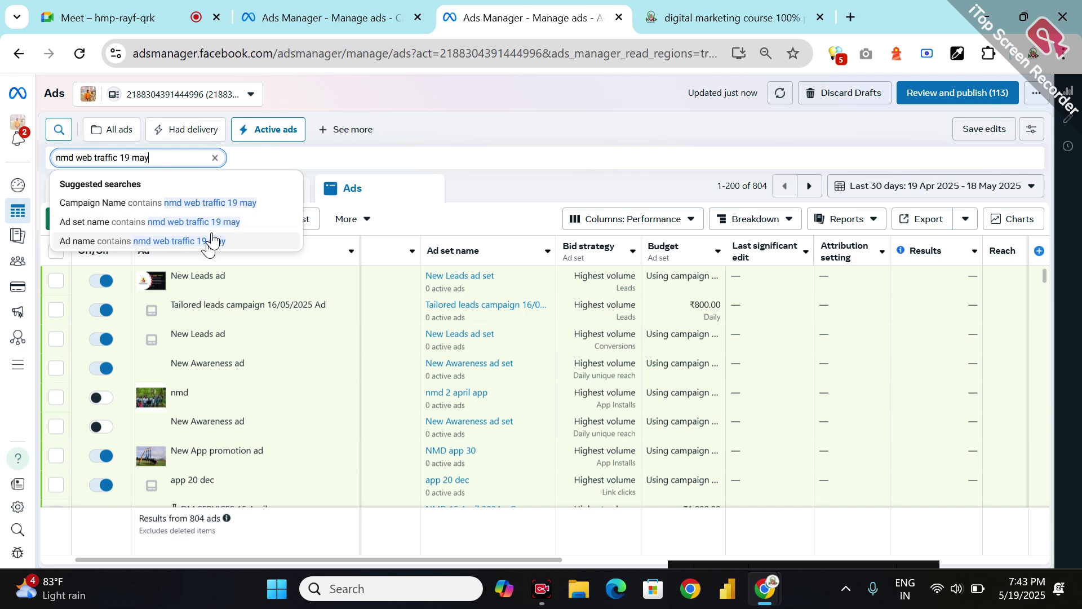
pyautogui.click(206, 241)
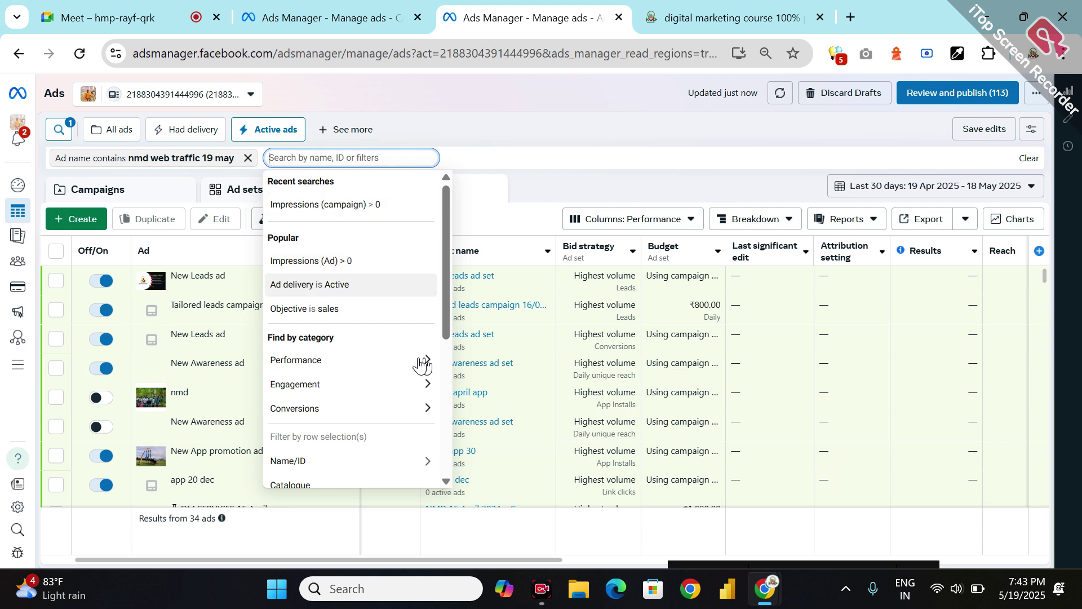
# Step: Look through the available filter categories and add a filter for campaign names containing "dm"
pyautogui.scroll(-5, 448, 360)
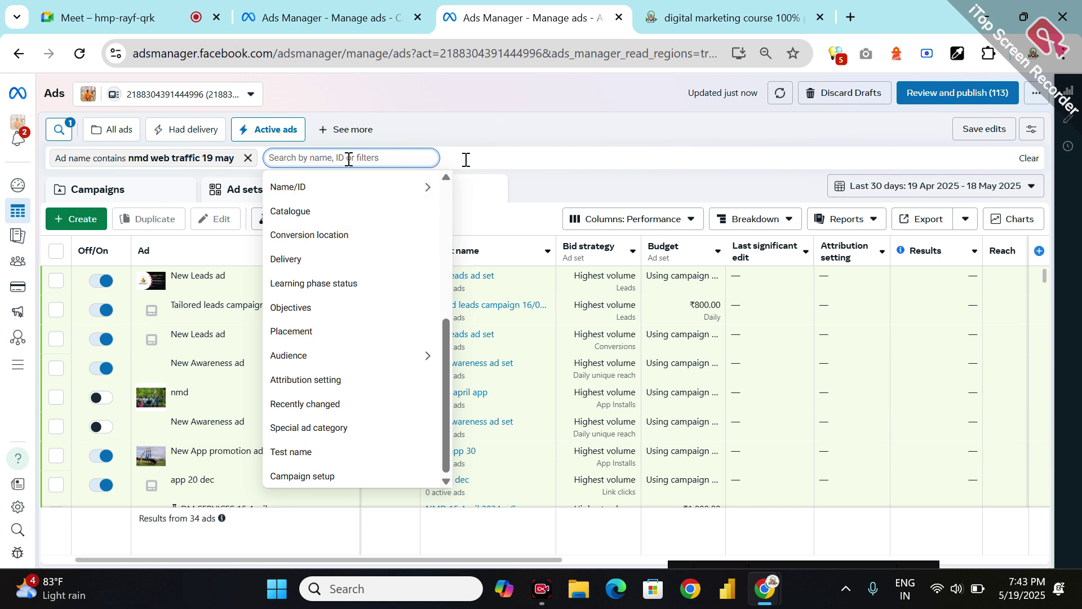
pyautogui.write('nm')
pyautogui.write('d')
pyautogui.press('BackSpace')
pyautogui.press('BackSpace')
pyautogui.press('BackSpace')
pyautogui.write('dm')
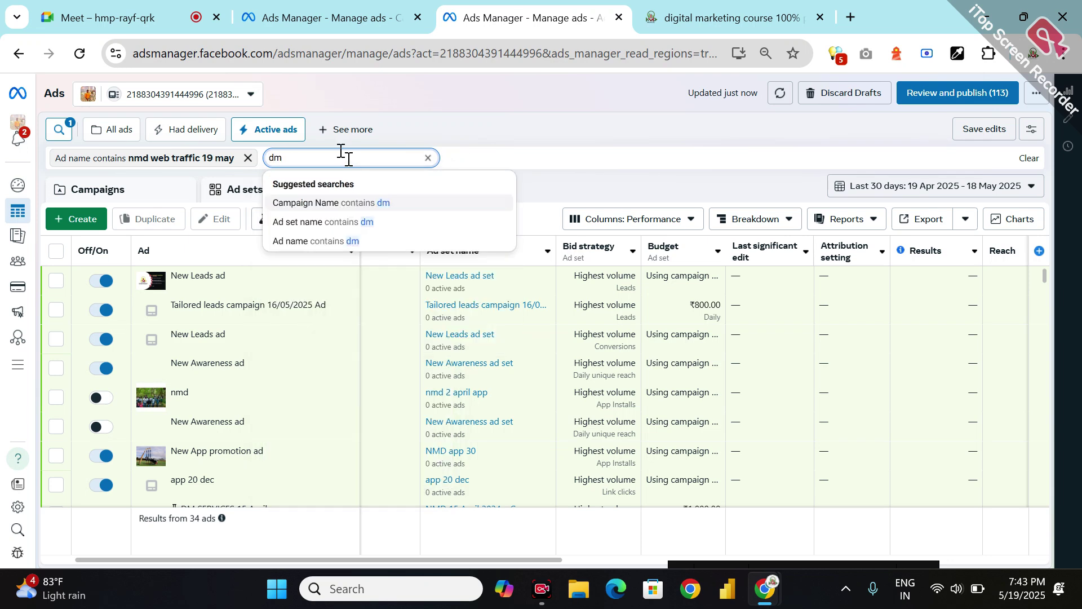
pyautogui.press('Return')
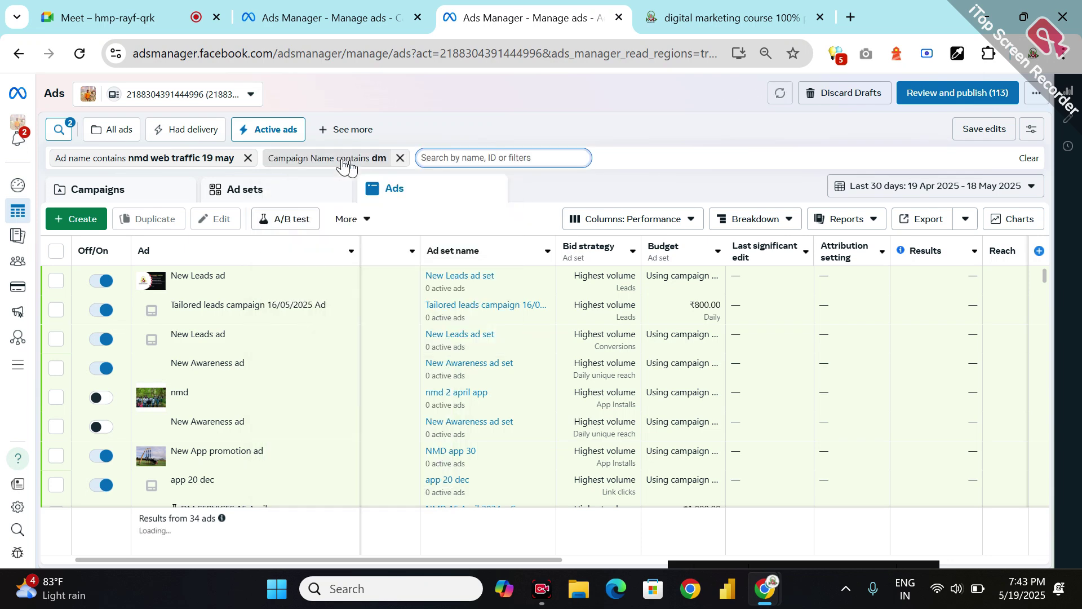
# Step: Add another filter for campaign names containing "dm web"
pyautogui.write('dm web')
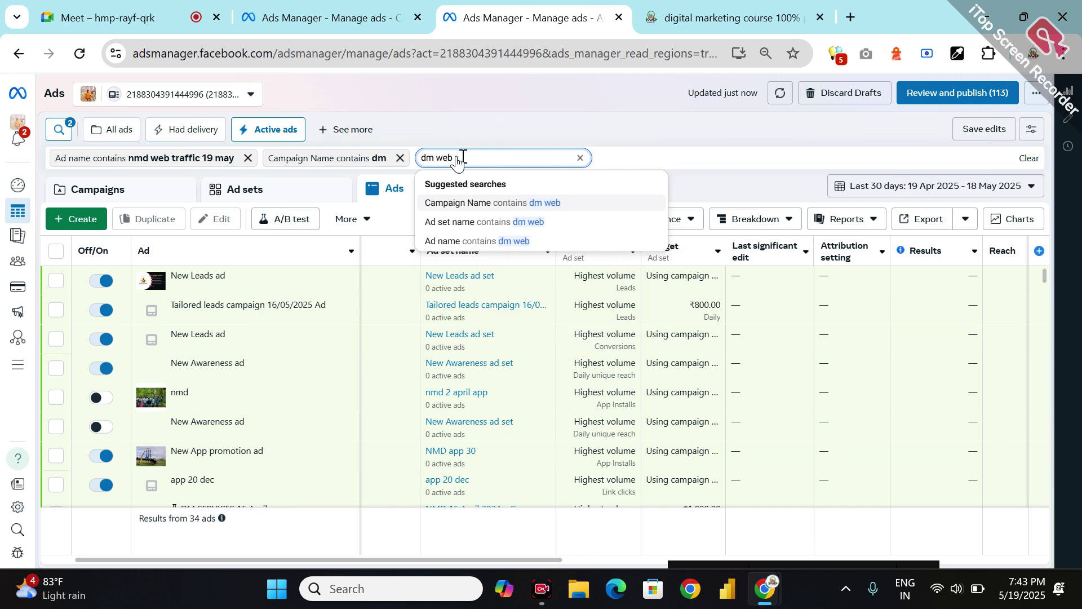
pyautogui.press('Return')
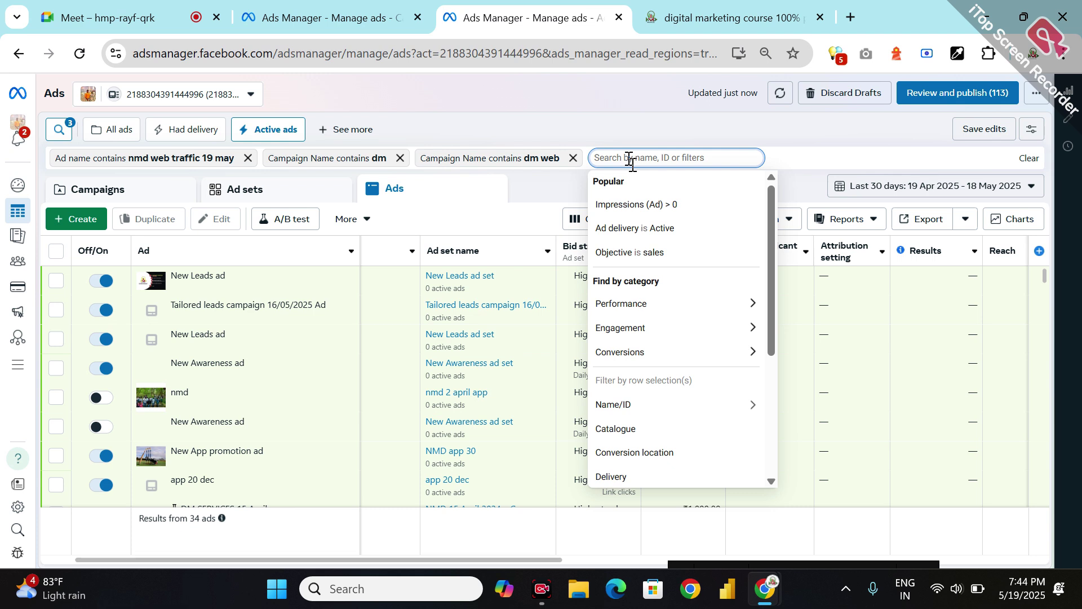
pyautogui.write('dm web')
pyautogui.press('Return')
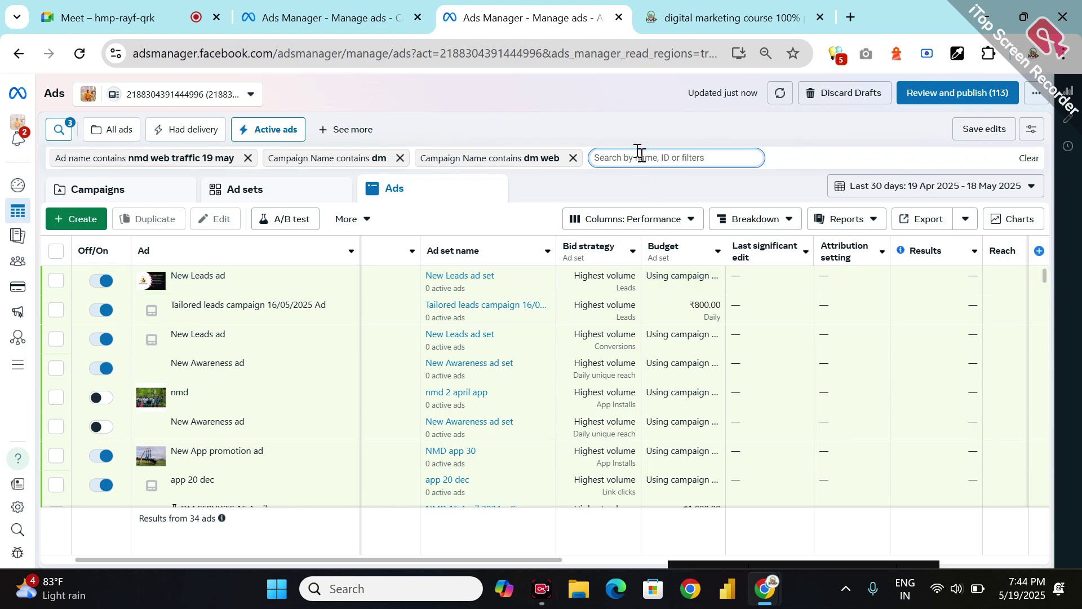
pyautogui.write('dm web')
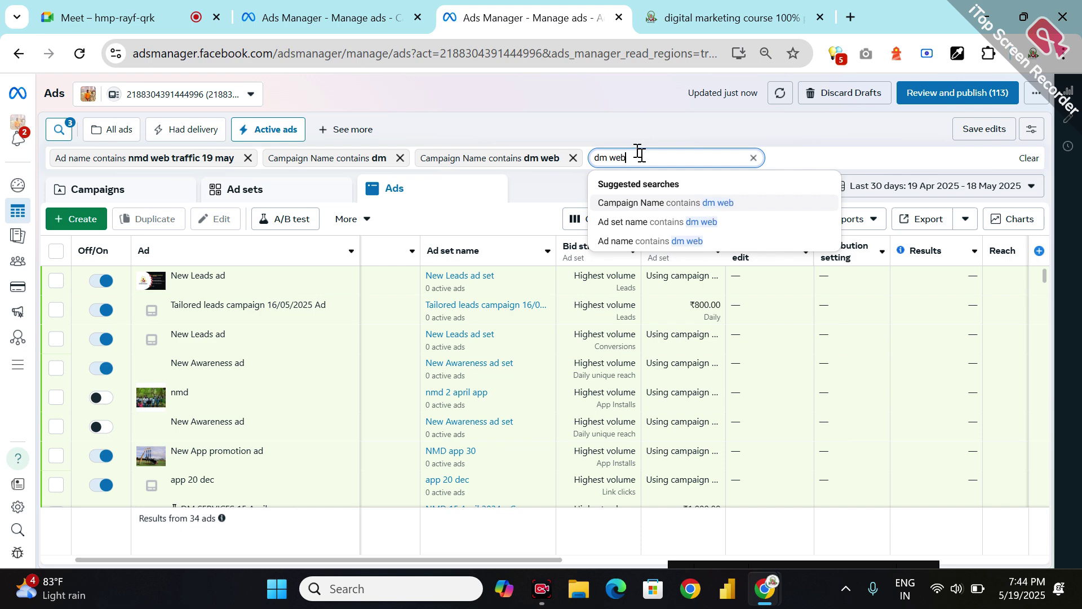
pyautogui.press('Return')
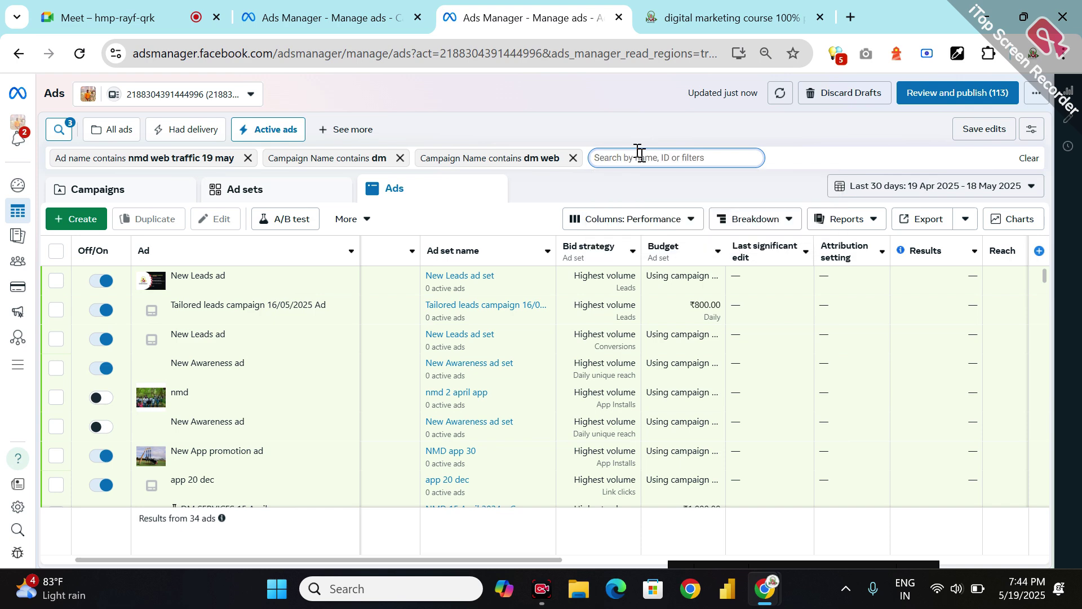
# Step: Look through the ads list under the three name filters for the digital marketing web traffic ad
pyautogui.scroll(-3, 388, 309)
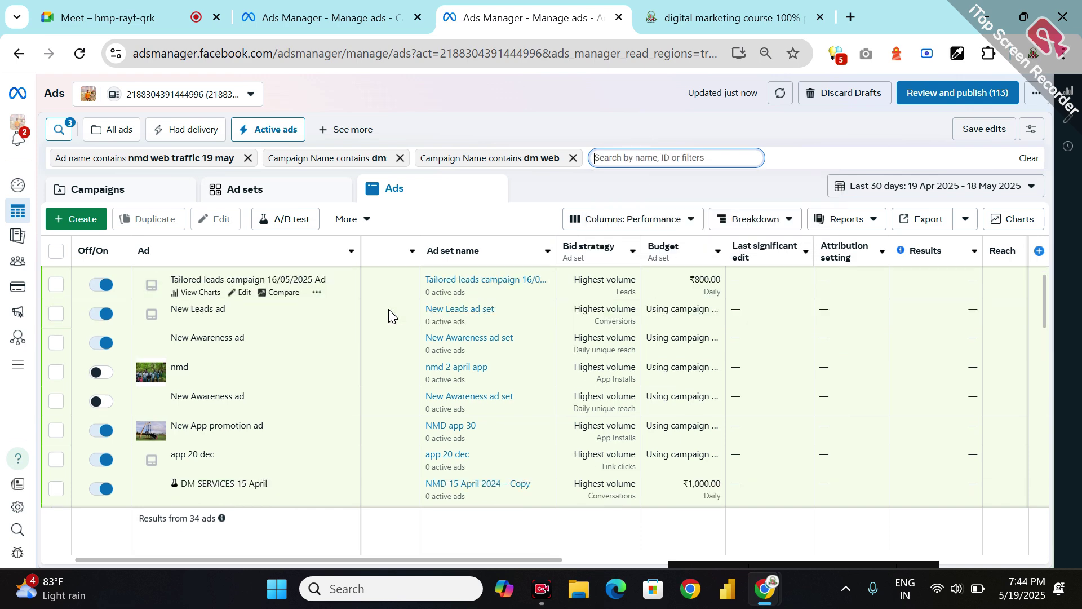
pyautogui.scroll(3, 389, 310)
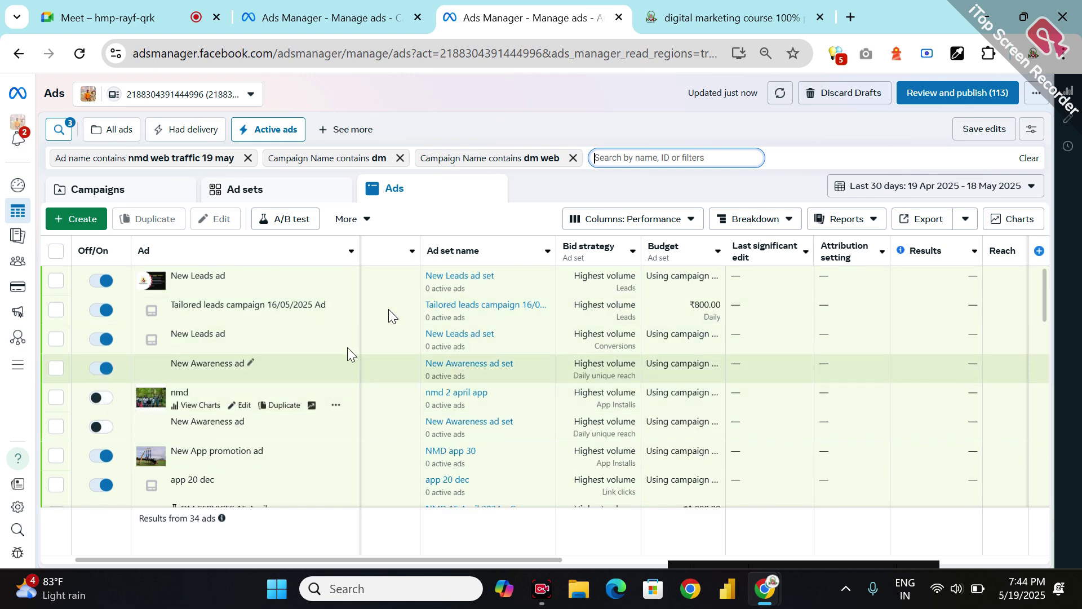
pyautogui.scroll(-2, 389, 309)
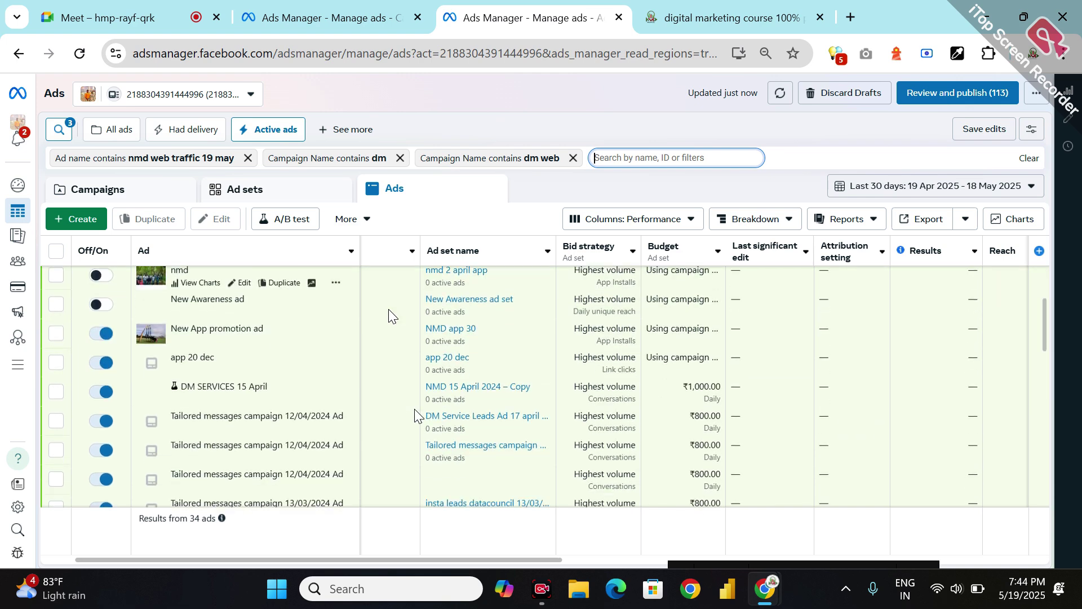
pyautogui.scroll(2, 388, 310)
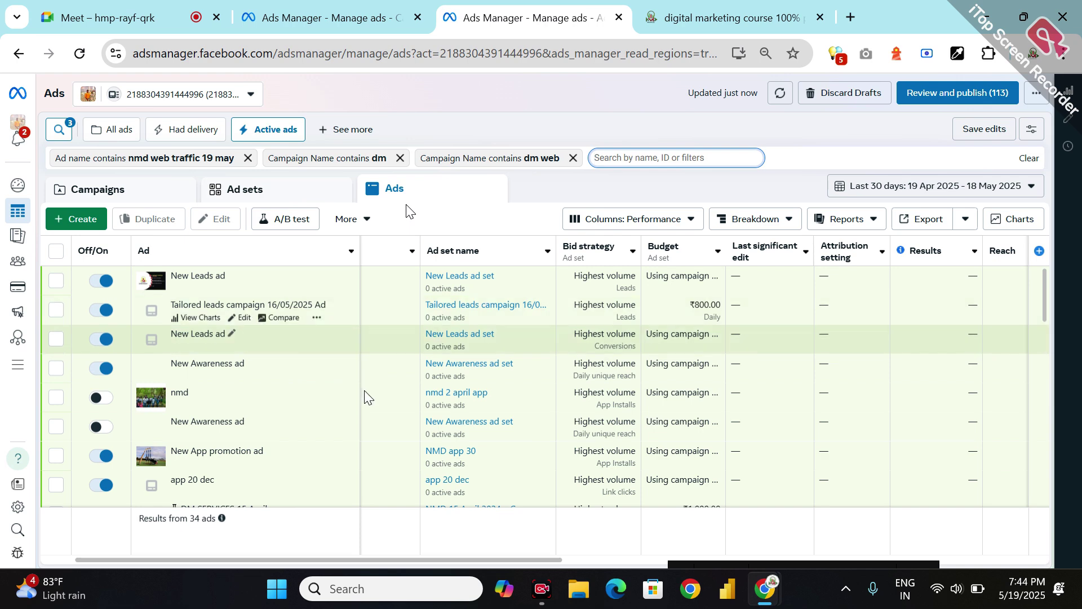
pyautogui.scroll(-6, 364, 390)
pyautogui.scroll(-5, 364, 390)
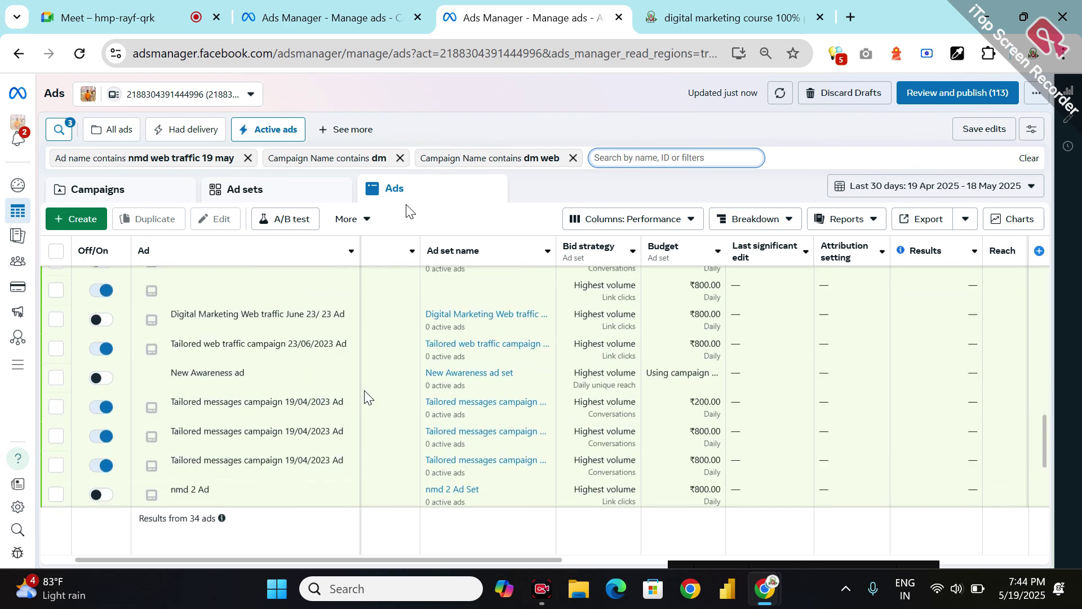
pyautogui.scroll(-5, 364, 390)
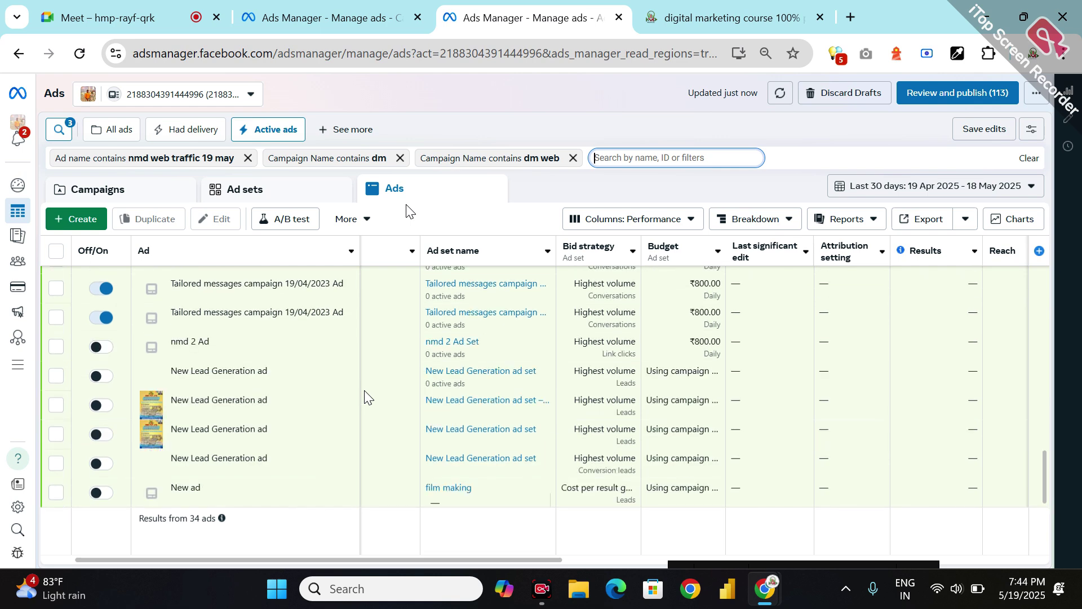
pyautogui.scroll(8, 364, 390)
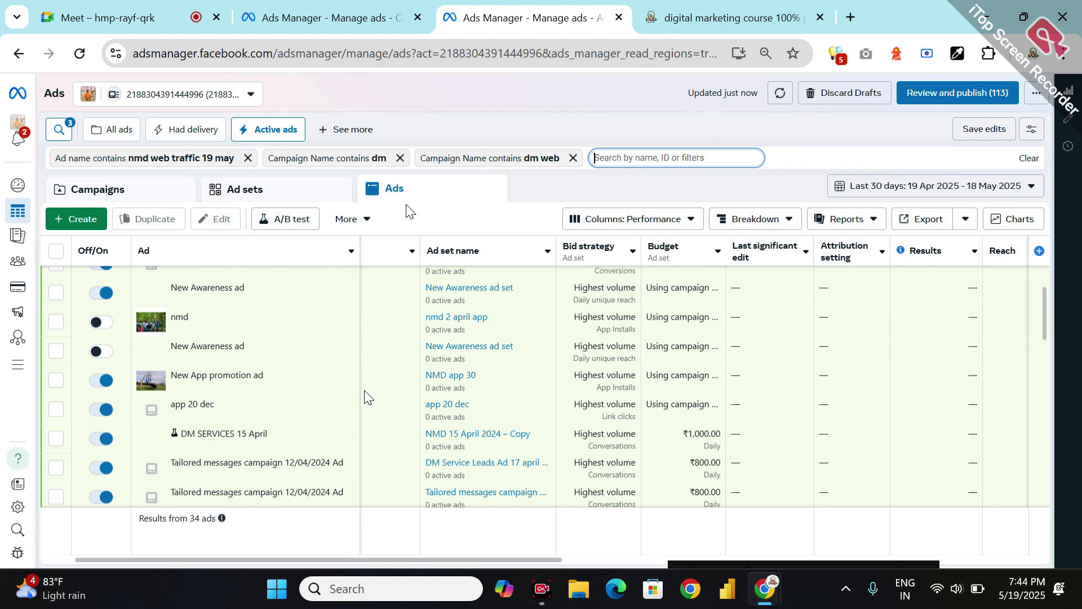
# Step: Remove all the ad name and campaign name filters from the ads list
pyautogui.click(400, 158)
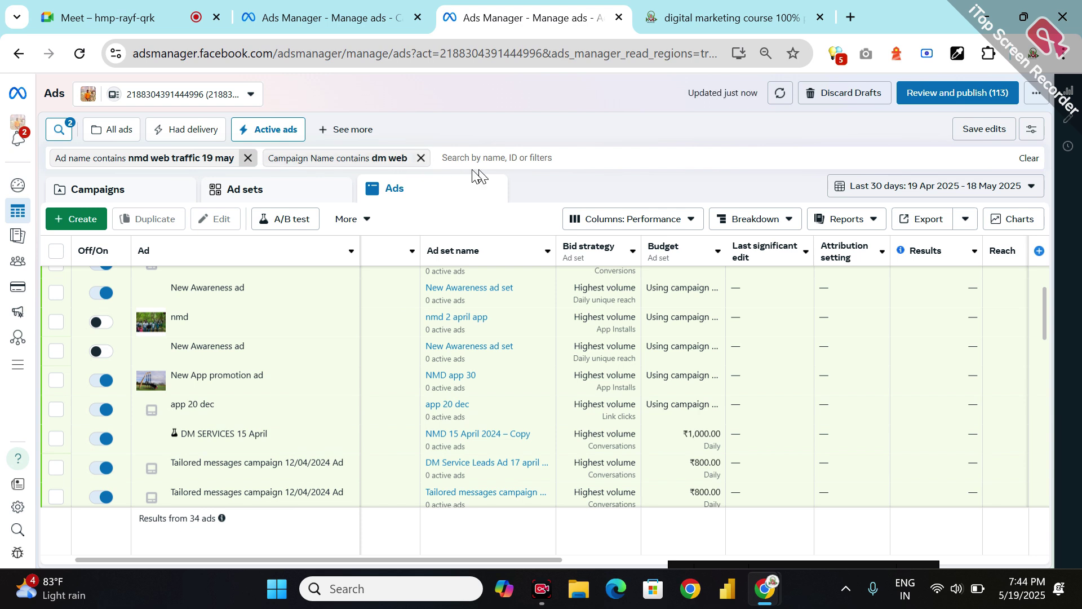
pyautogui.click(415, 159)
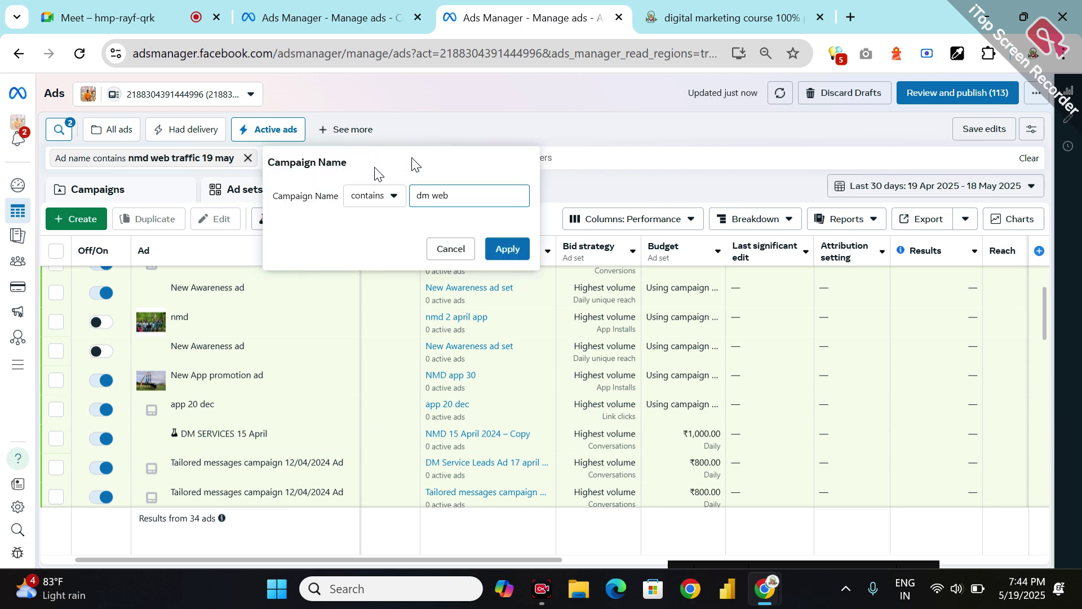
pyautogui.click(248, 158)
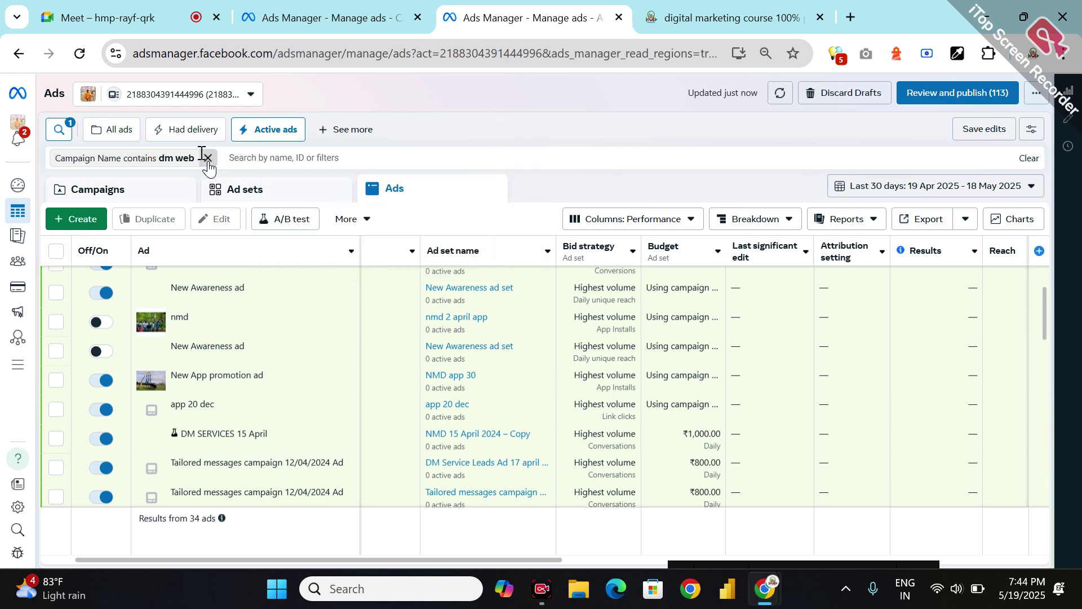
pyautogui.click(206, 160)
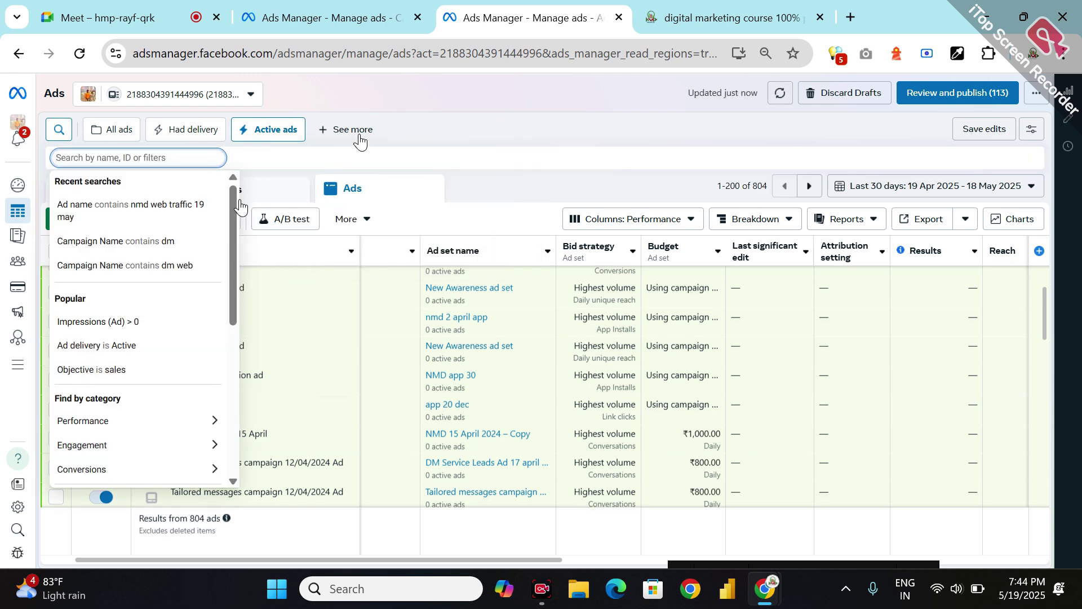
pyautogui.click(521, 138)
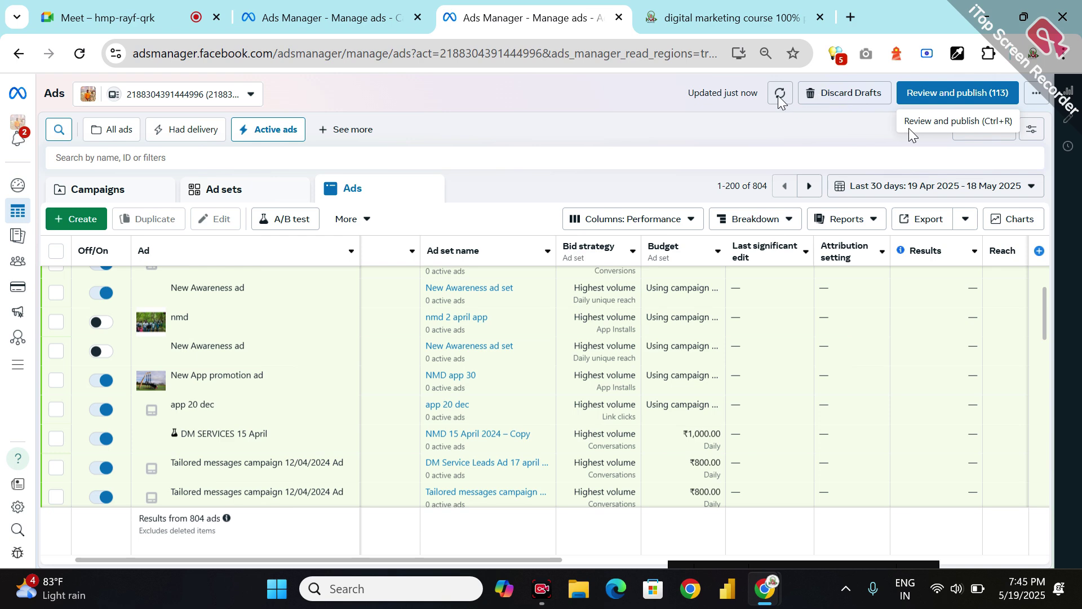
# Step: Cancel the review of the draft changes and refresh the ads table data
pyautogui.hotkey('ctrl', 'r')
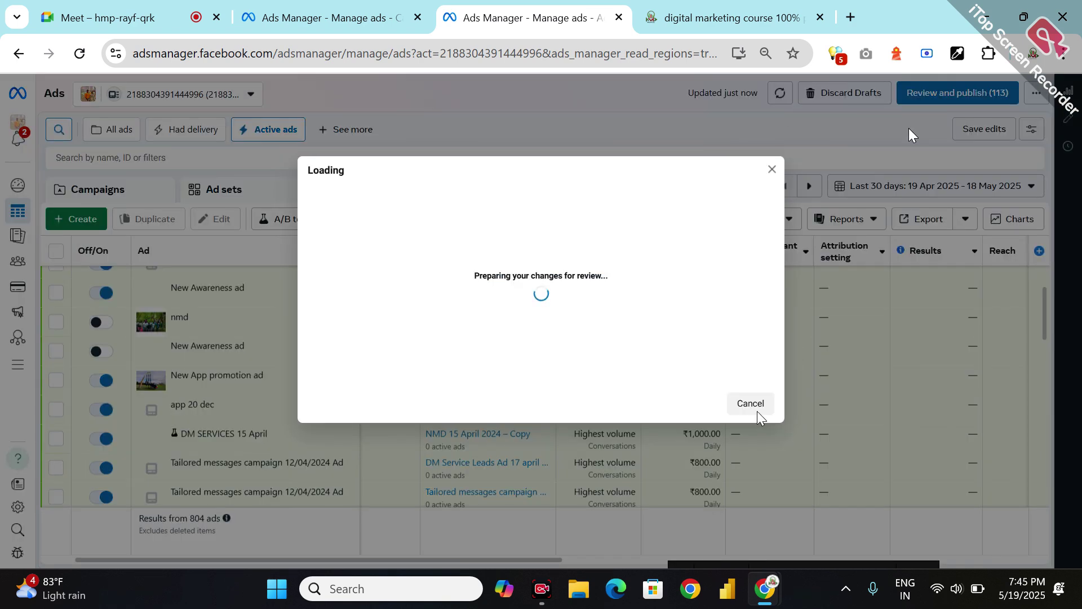
pyautogui.click(749, 408)
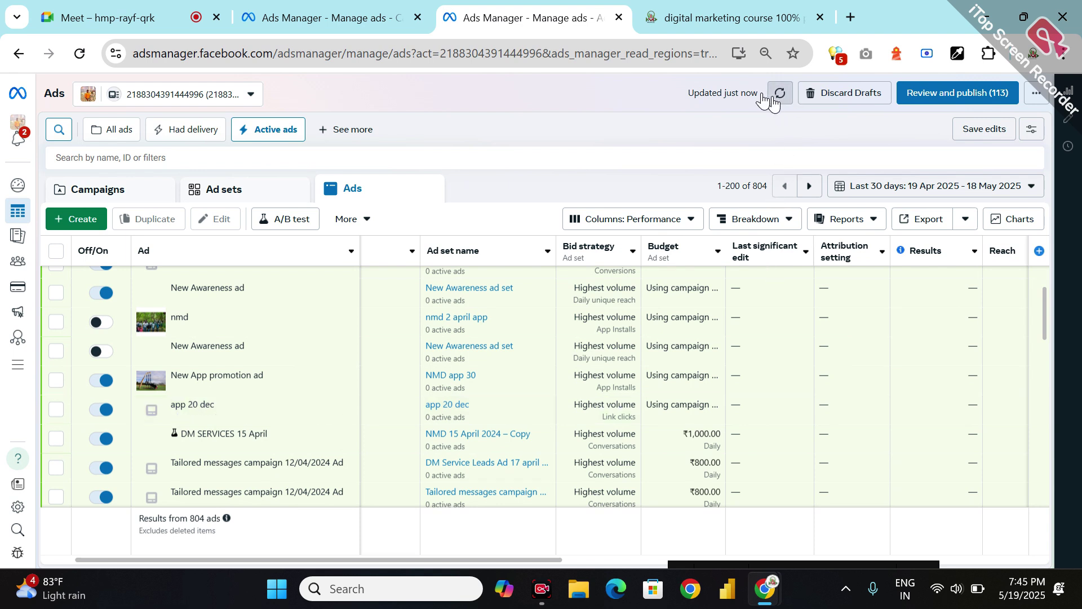
pyautogui.click(770, 100)
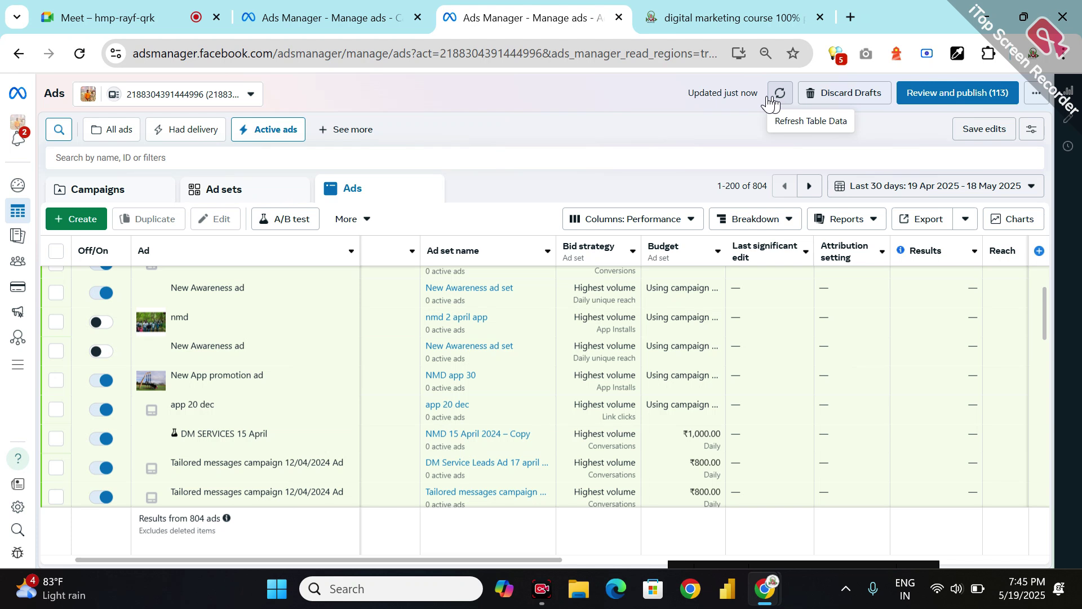
pyautogui.click(777, 99)
pyautogui.click(779, 97)
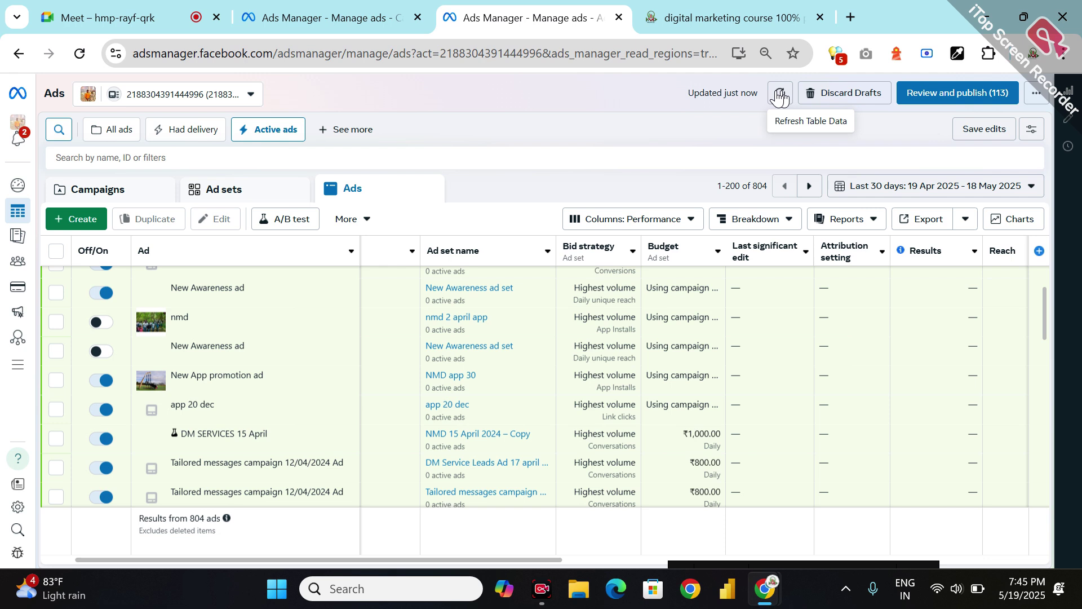
pyautogui.click(780, 96)
pyautogui.click(780, 95)
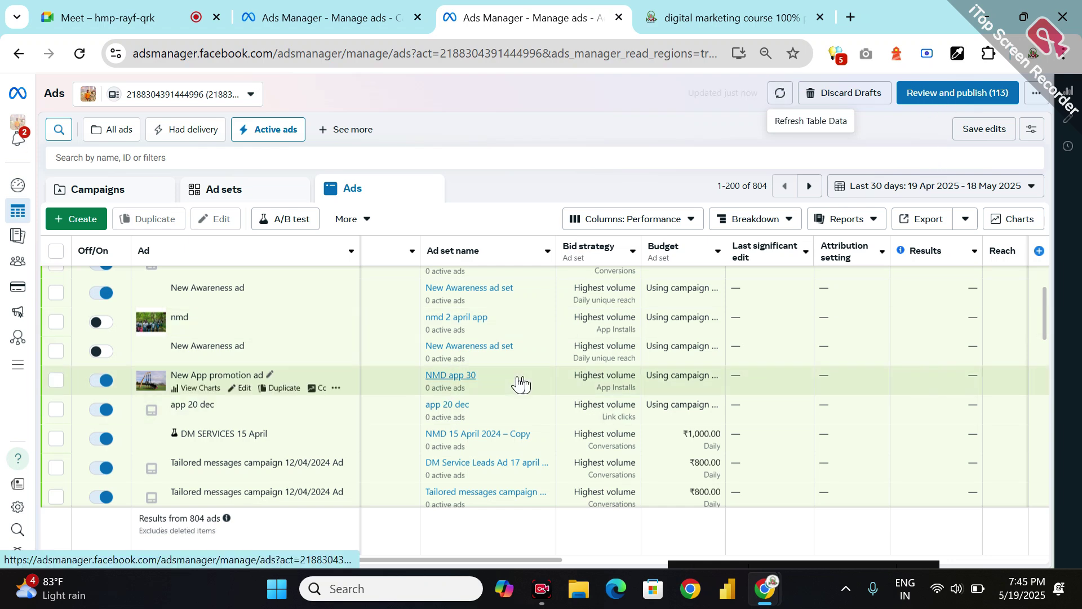
# Step: Look through the full active ad sets list for the ad set of the digital marketing web traffic campaign
pyautogui.scroll(2, 519, 383)
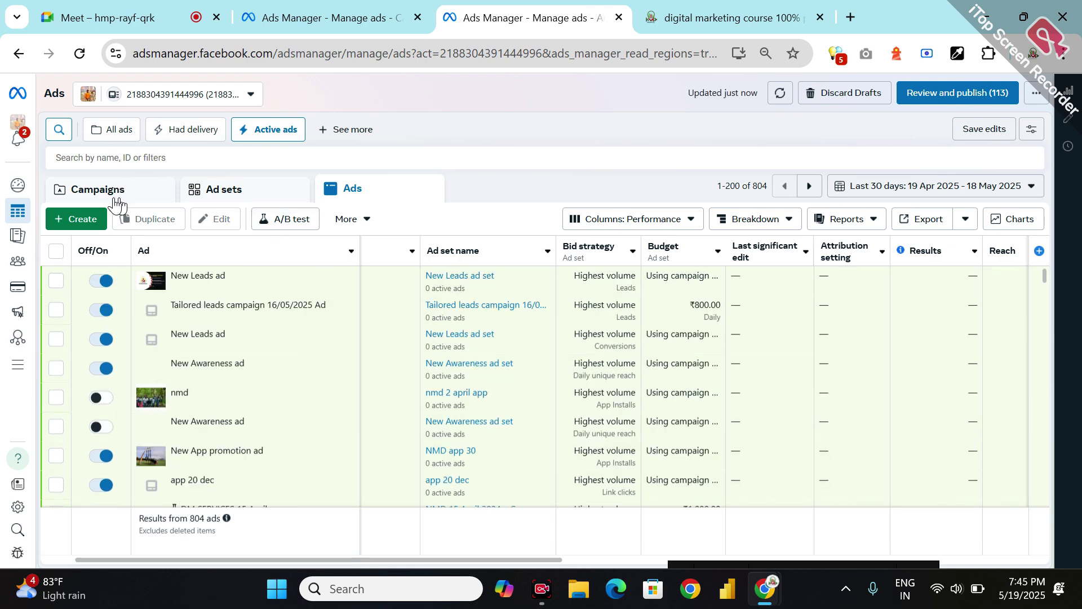
pyautogui.click(225, 202)
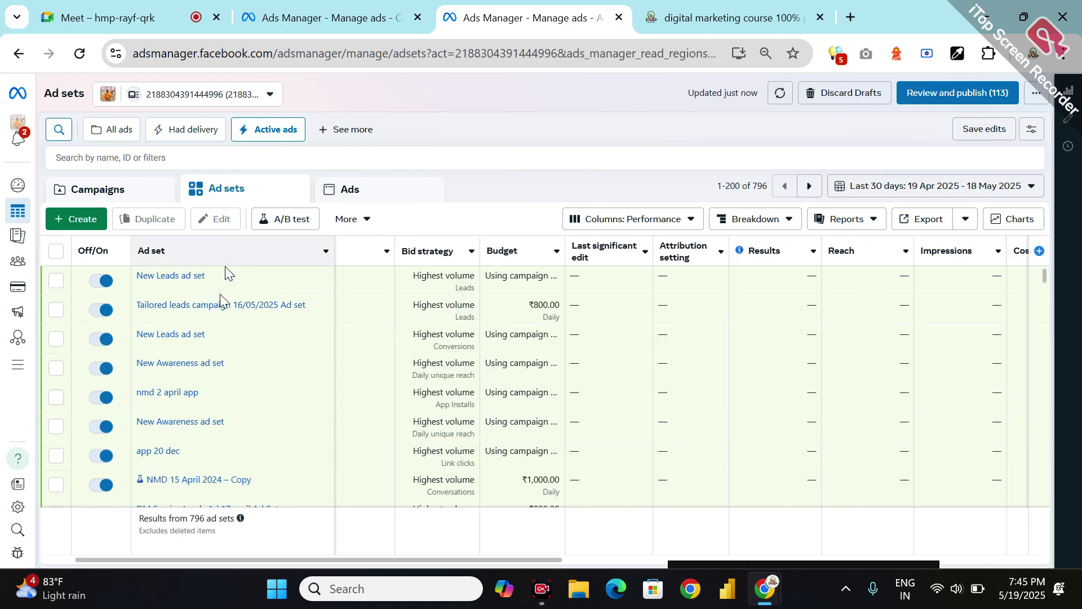
pyautogui.scroll(-3, 223, 362)
pyautogui.scroll(-1, 223, 362)
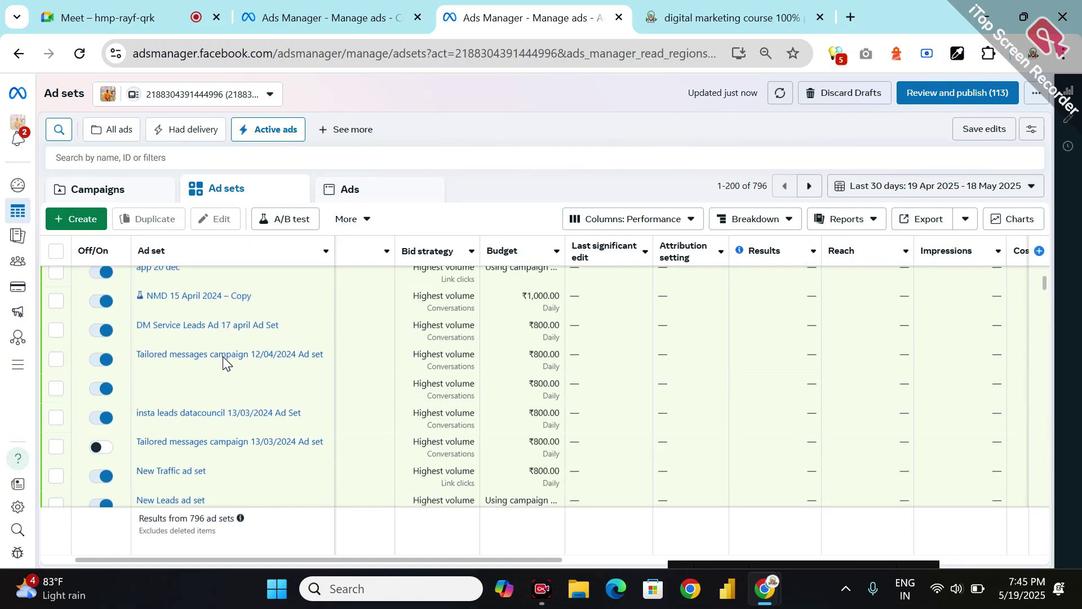
pyautogui.scroll(-3, 223, 362)
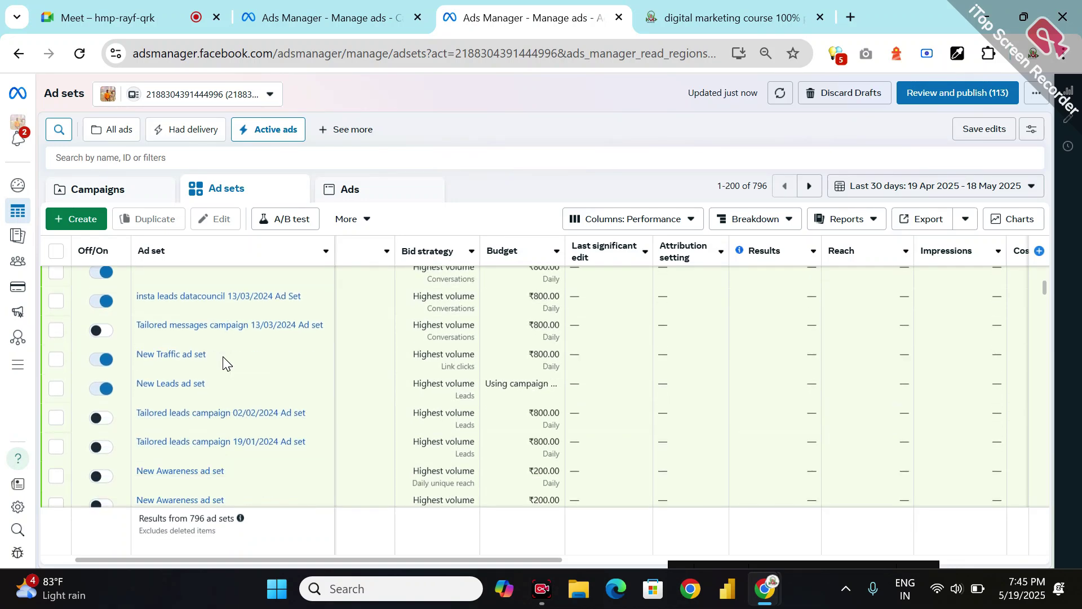
pyautogui.scroll(-8, 224, 362)
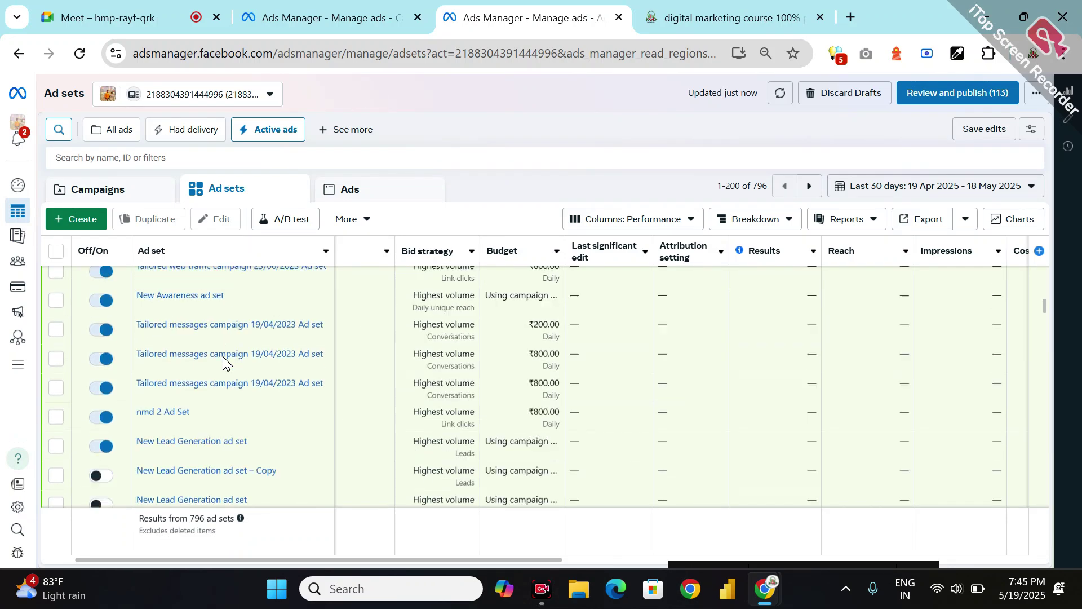
pyautogui.scroll(-5, 223, 362)
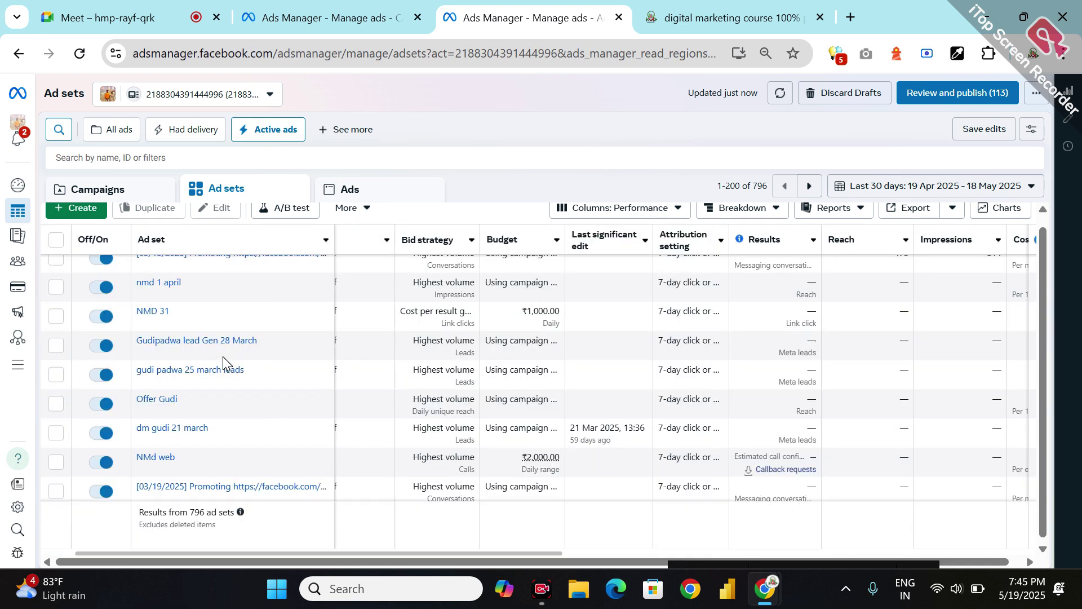
pyautogui.moveTo(220, 361)
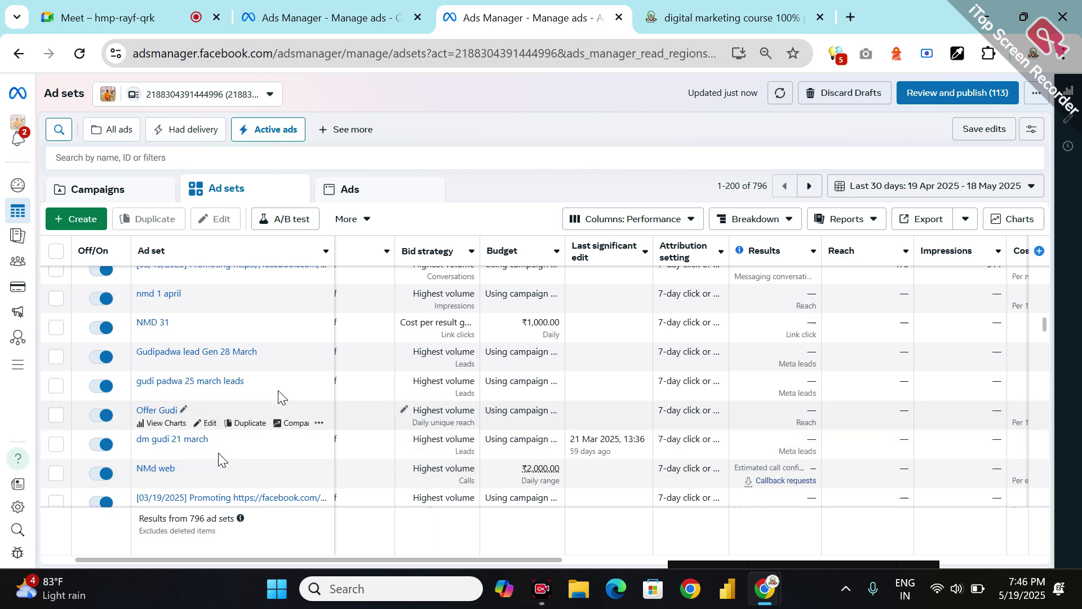
pyautogui.scroll(-3, 277, 396)
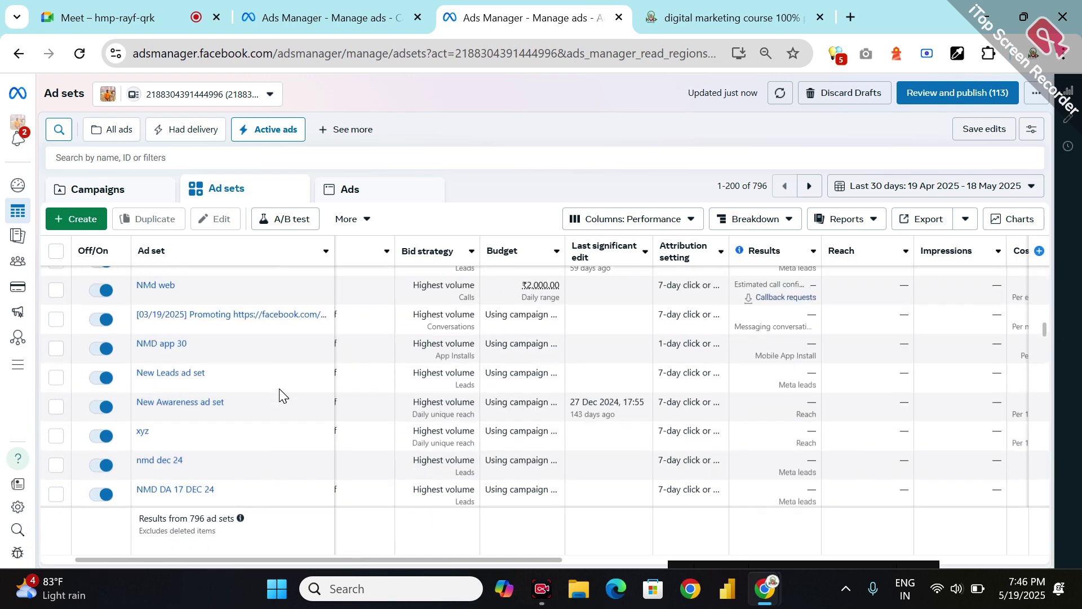
pyautogui.scroll(-3, 278, 395)
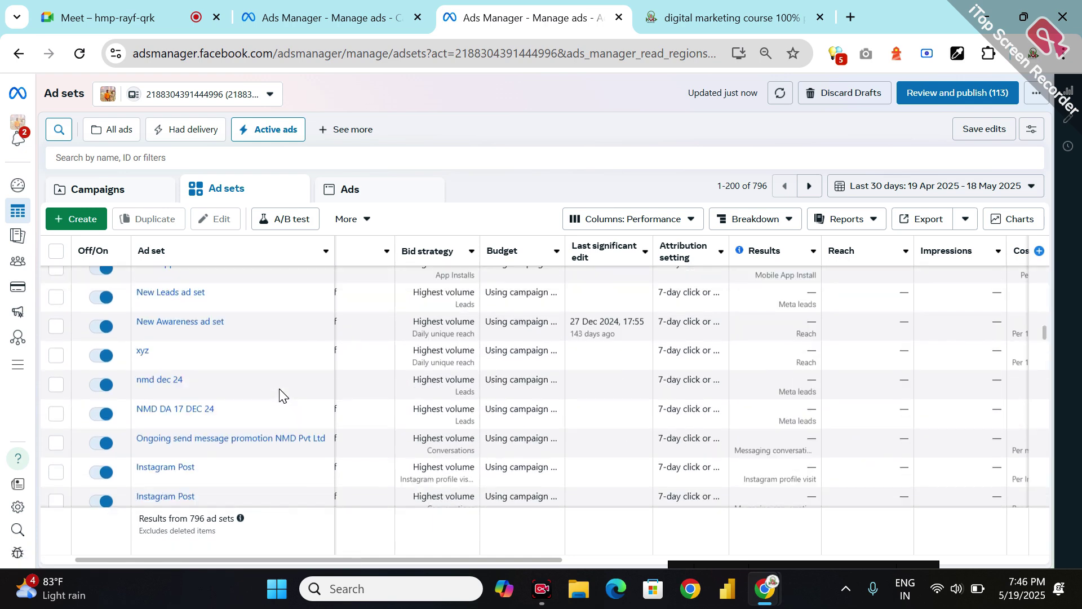
pyautogui.scroll(-3, 279, 395)
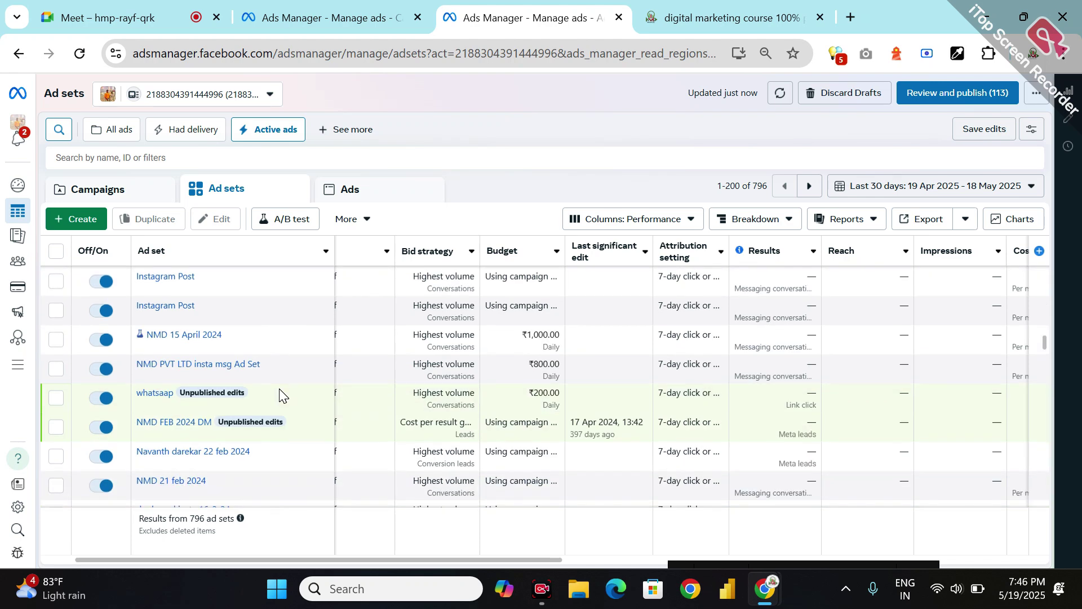
pyautogui.scroll(-3, 279, 395)
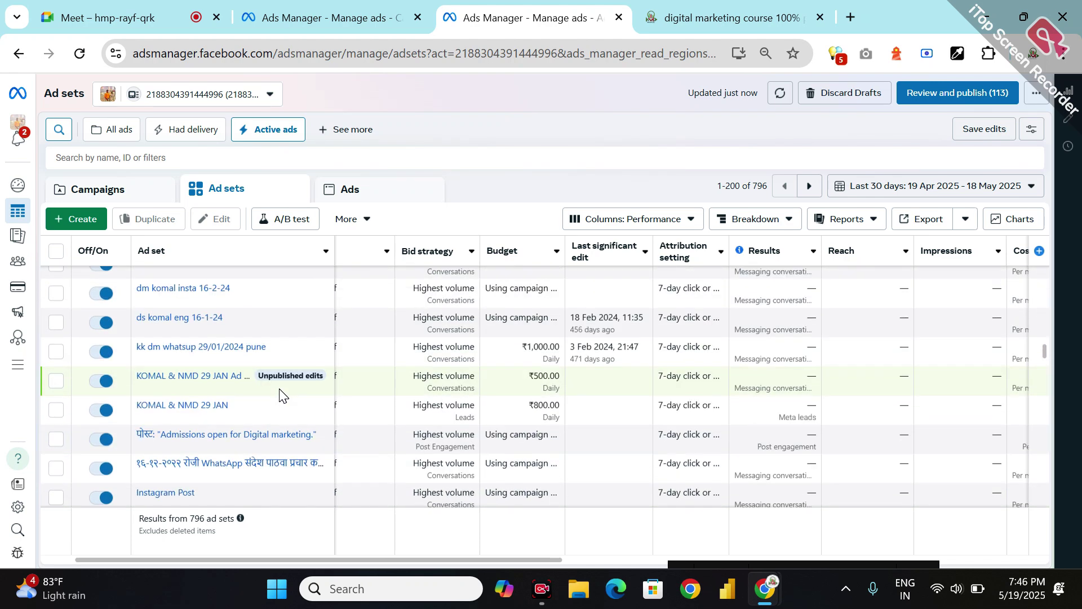
pyautogui.scroll(-10, 278, 395)
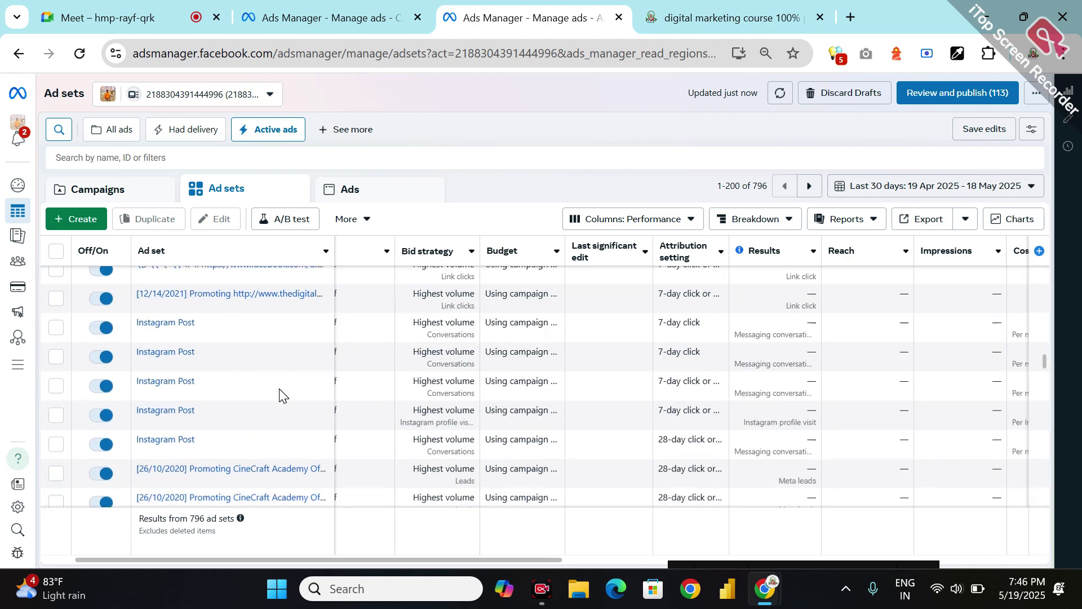
pyautogui.scroll(-2, 279, 394)
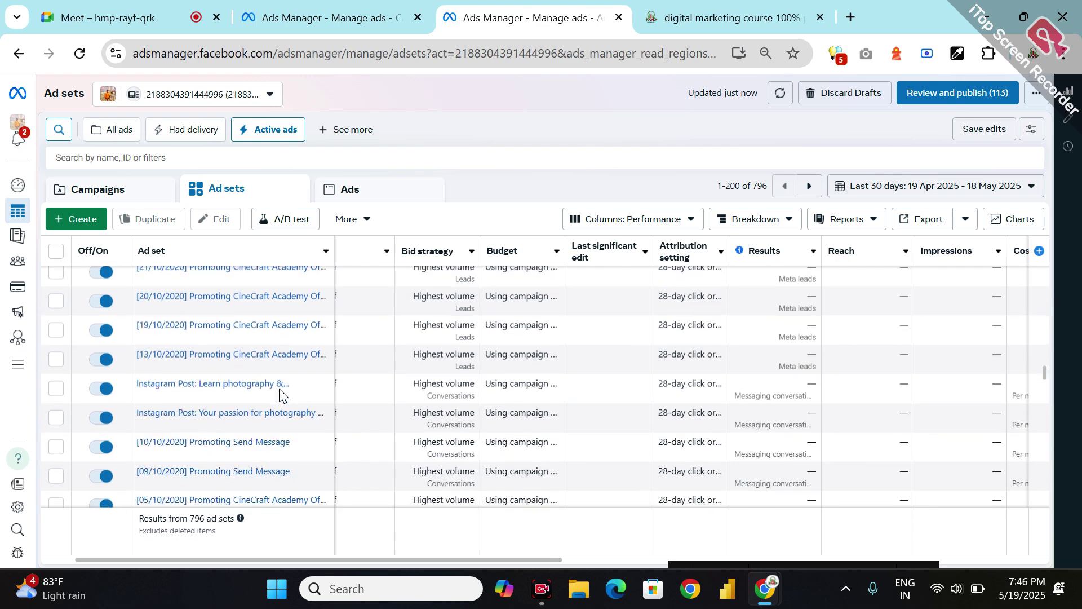
pyautogui.scroll(-5, 282, 393)
pyautogui.scroll(-5, 279, 391)
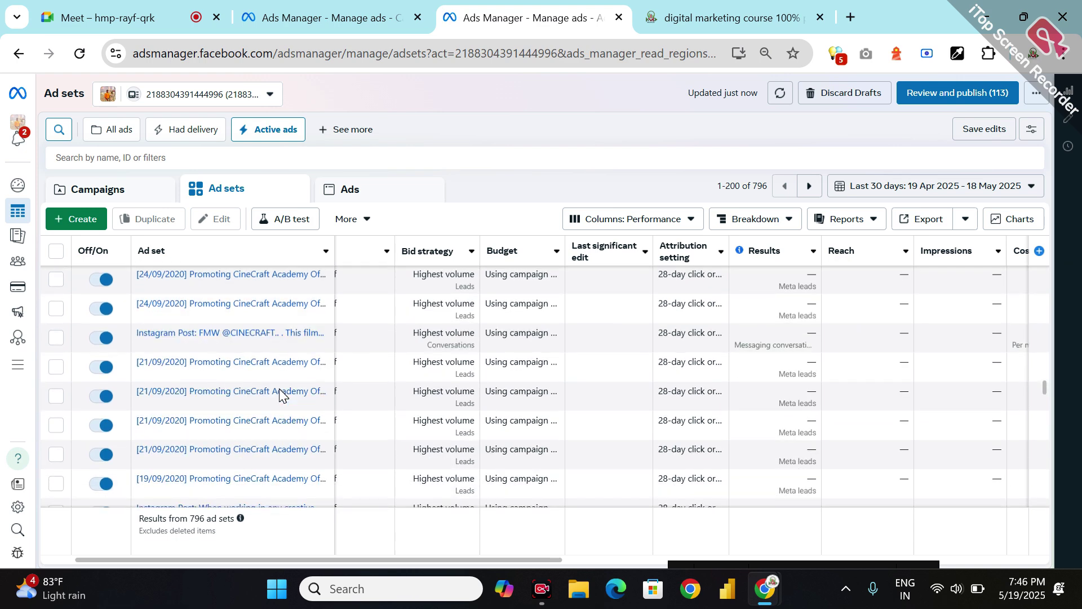
pyautogui.scroll(-15, 279, 395)
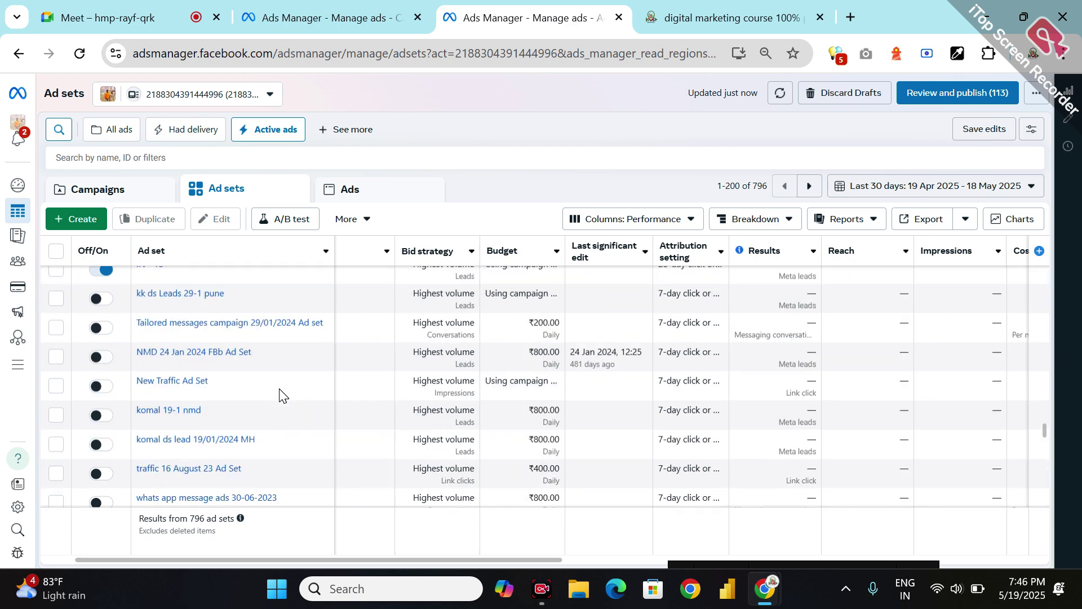
pyautogui.scroll(-3, 280, 394)
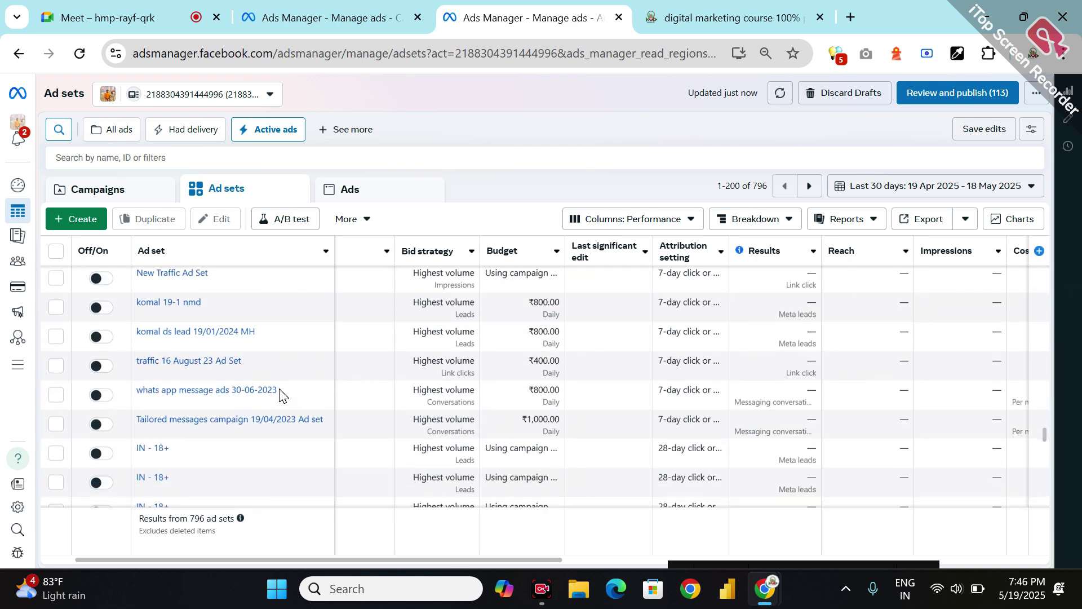
pyautogui.scroll(-4, 280, 394)
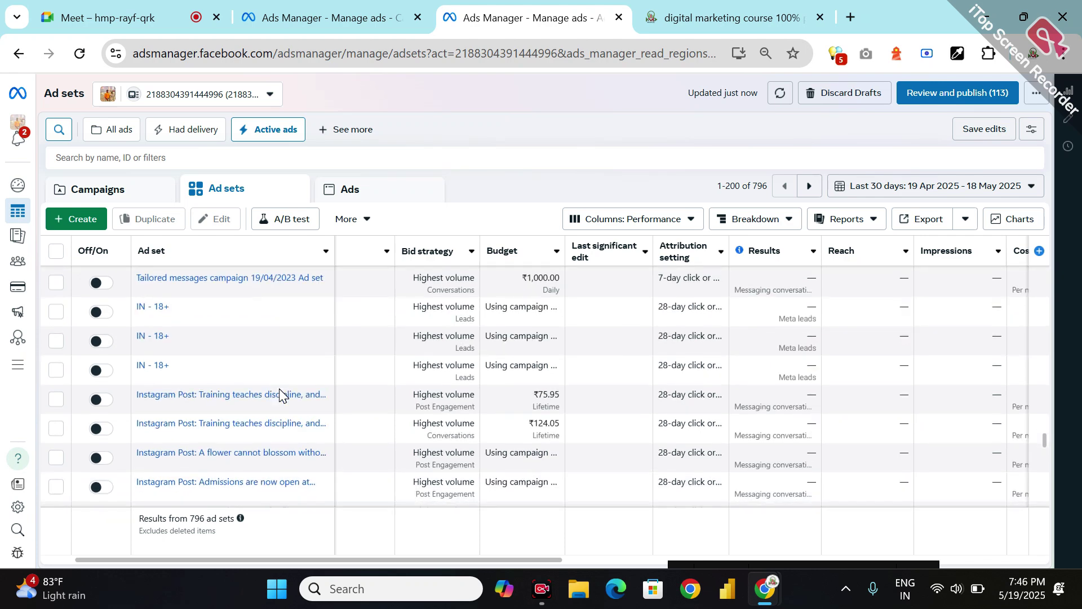
pyautogui.scroll(-5, 280, 395)
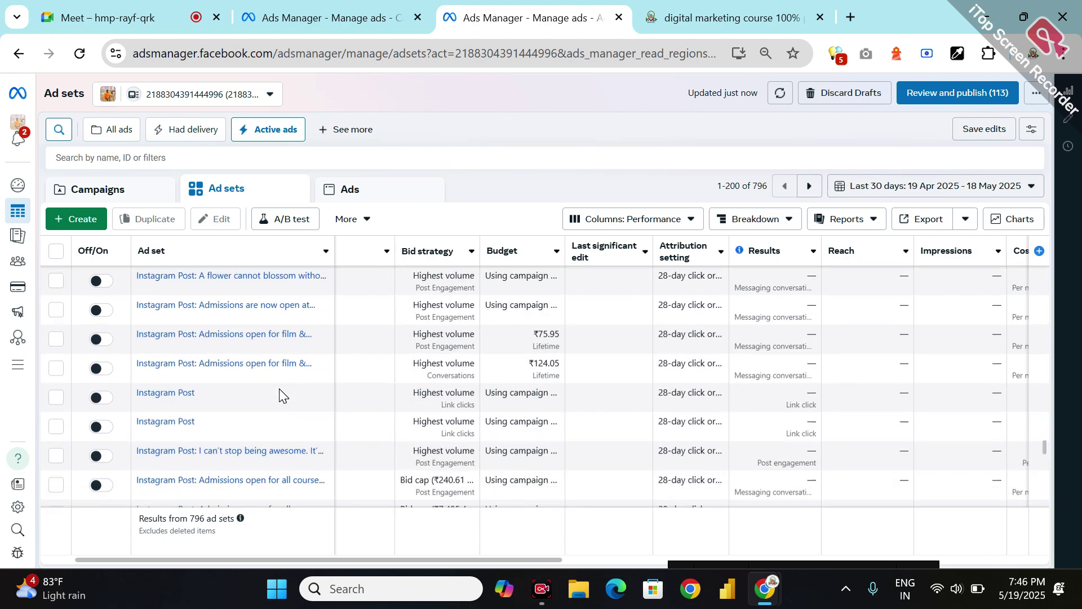
pyautogui.scroll(-5, 279, 393)
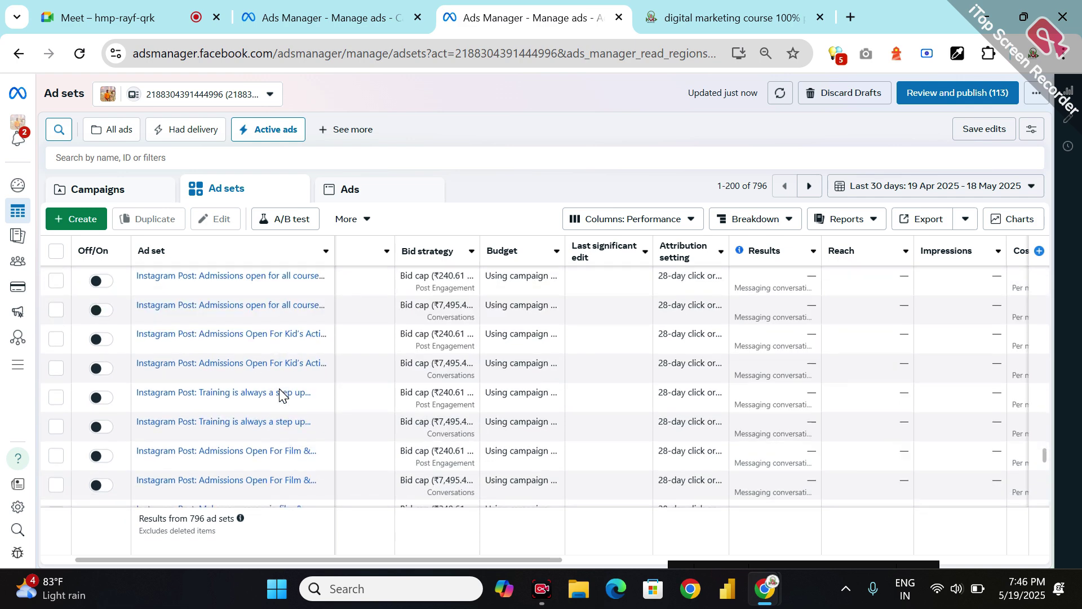
pyautogui.scroll(-5, 280, 395)
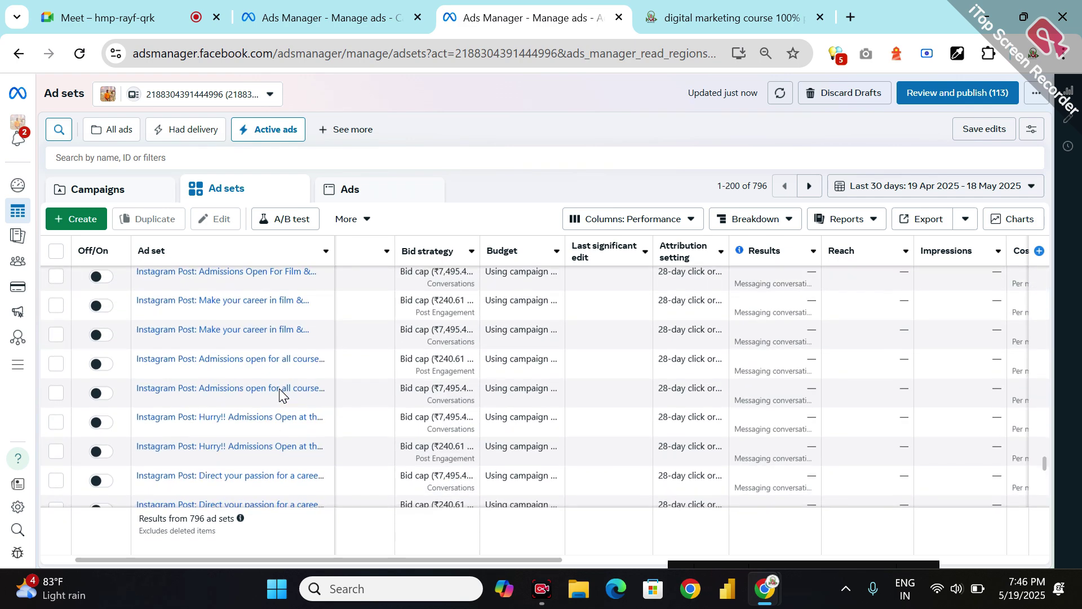
pyautogui.scroll(-10, 279, 393)
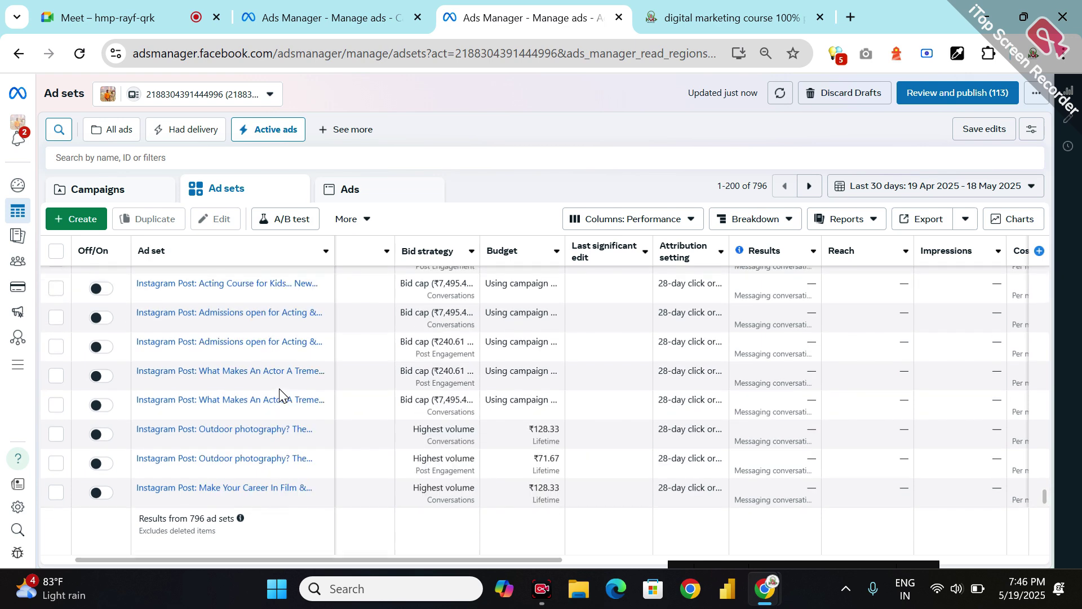
pyautogui.scroll(15, 279, 389)
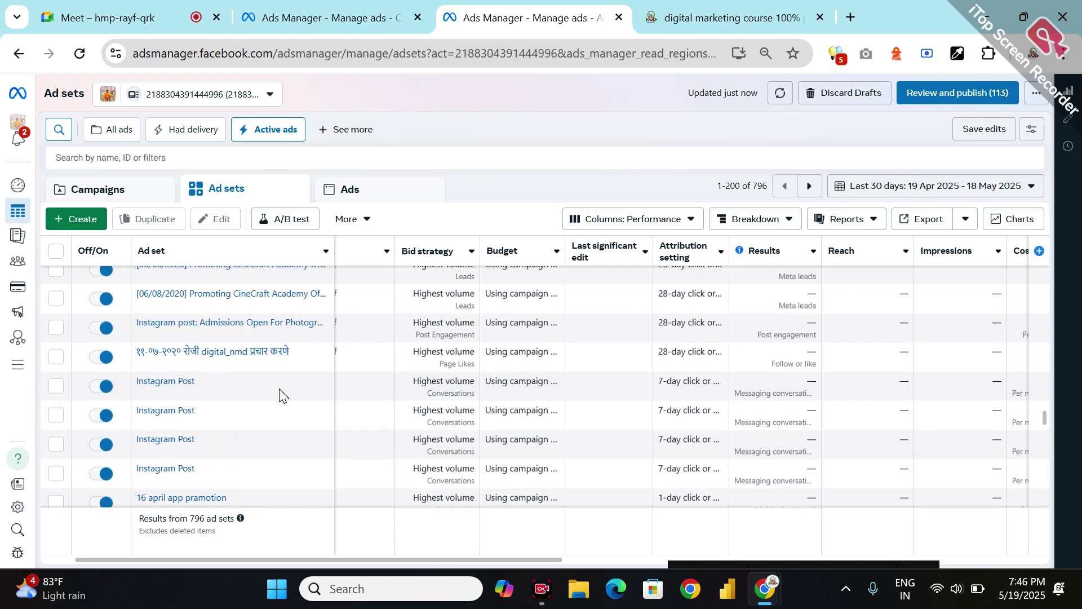
pyautogui.scroll(10, 280, 394)
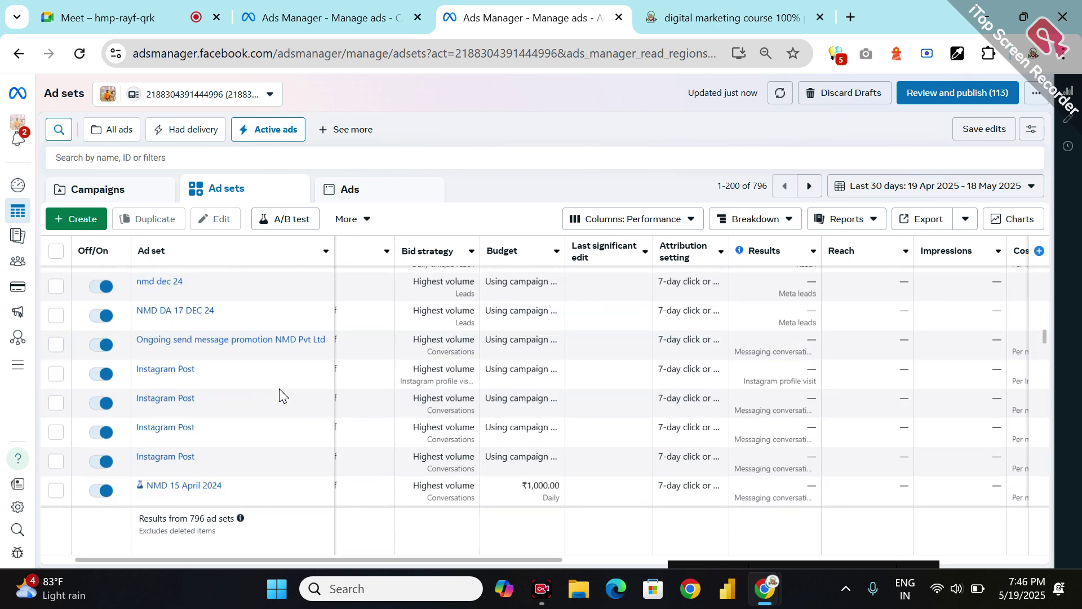
pyautogui.scroll(10, 279, 393)
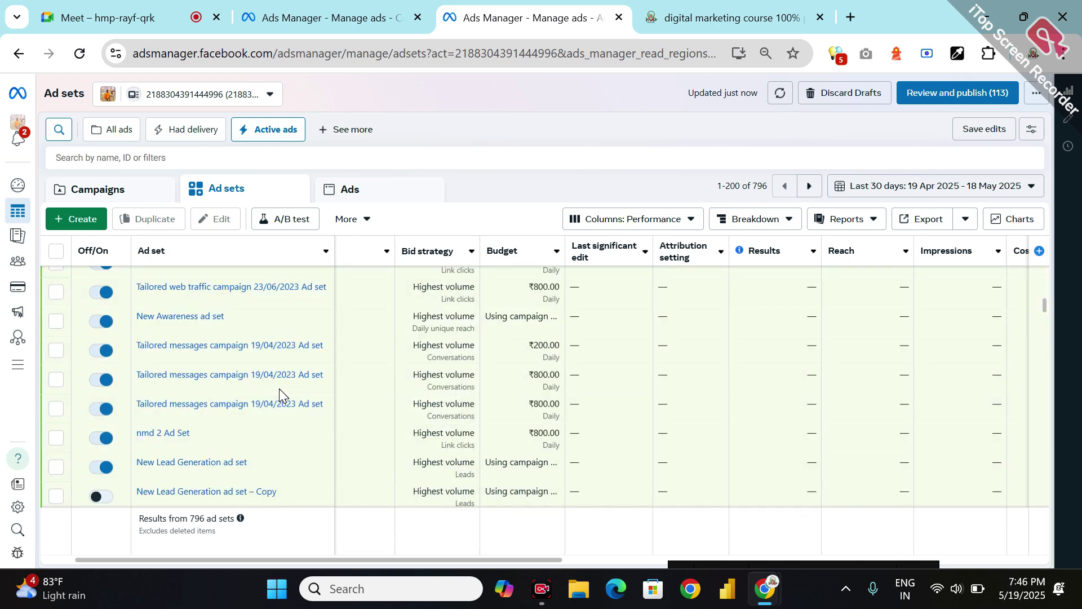
# Step: Look through the active ads list for the web traffic ad and check whether additional quick views are available
pyautogui.click(363, 195)
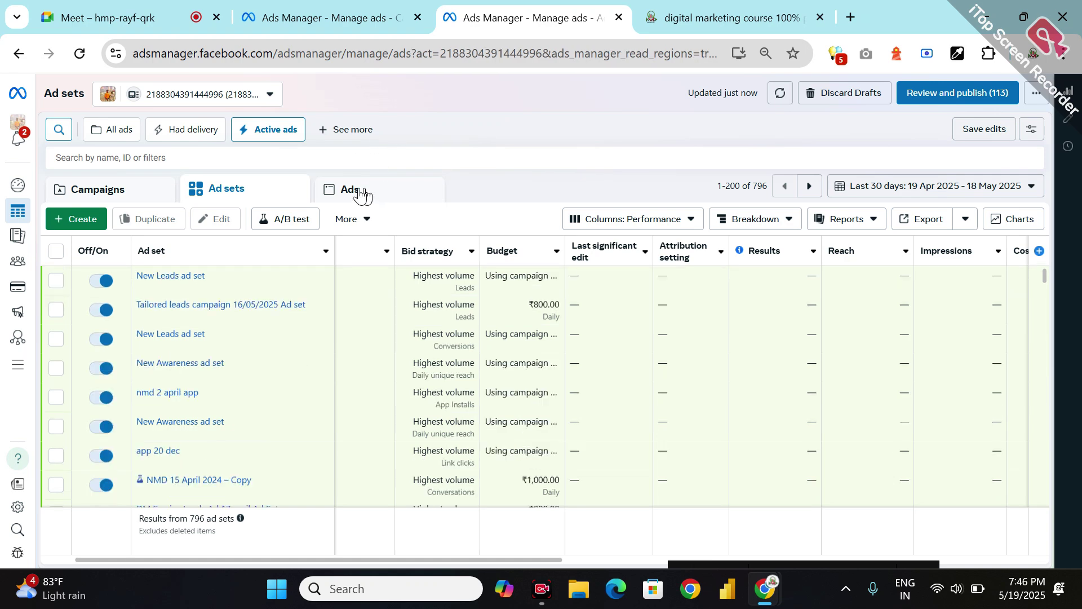
pyautogui.click(361, 195)
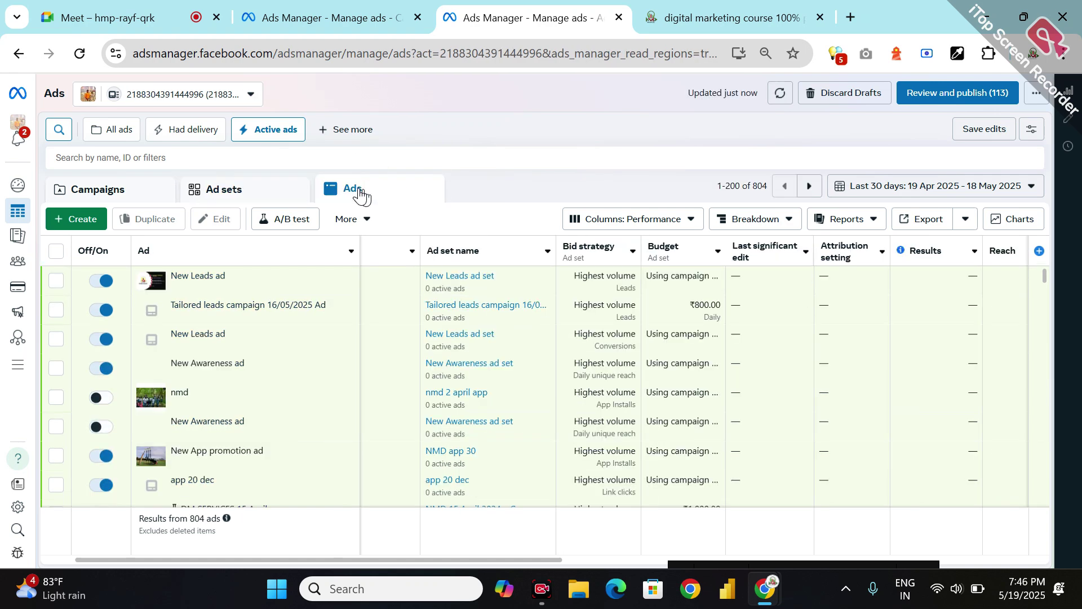
pyautogui.scroll(-3, 197, 417)
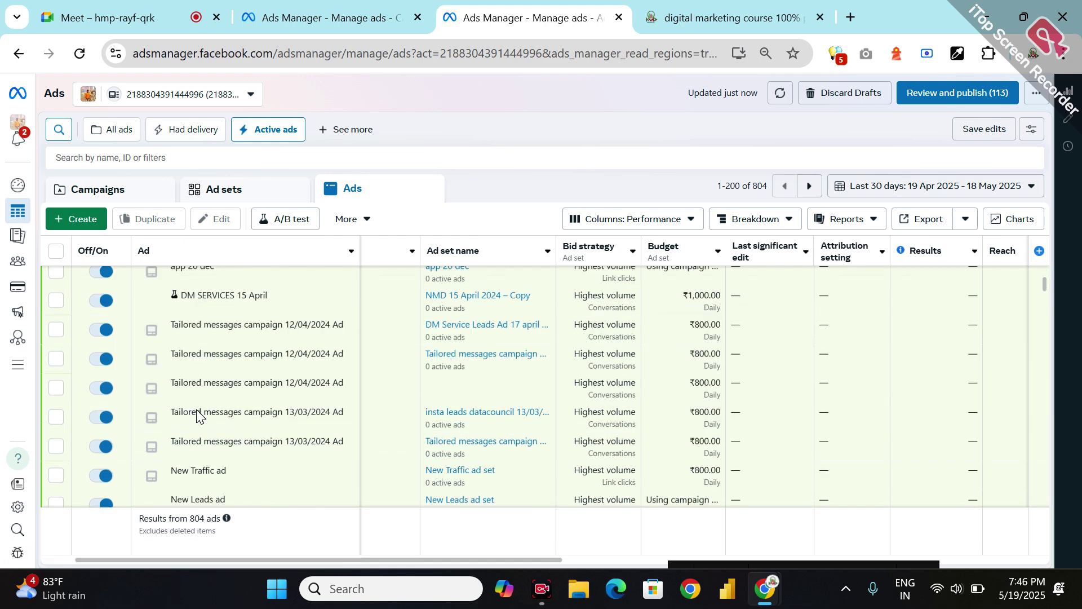
pyautogui.scroll(-2, 197, 417)
pyautogui.scroll(-2, 197, 417)
pyautogui.scroll(-4, 197, 416)
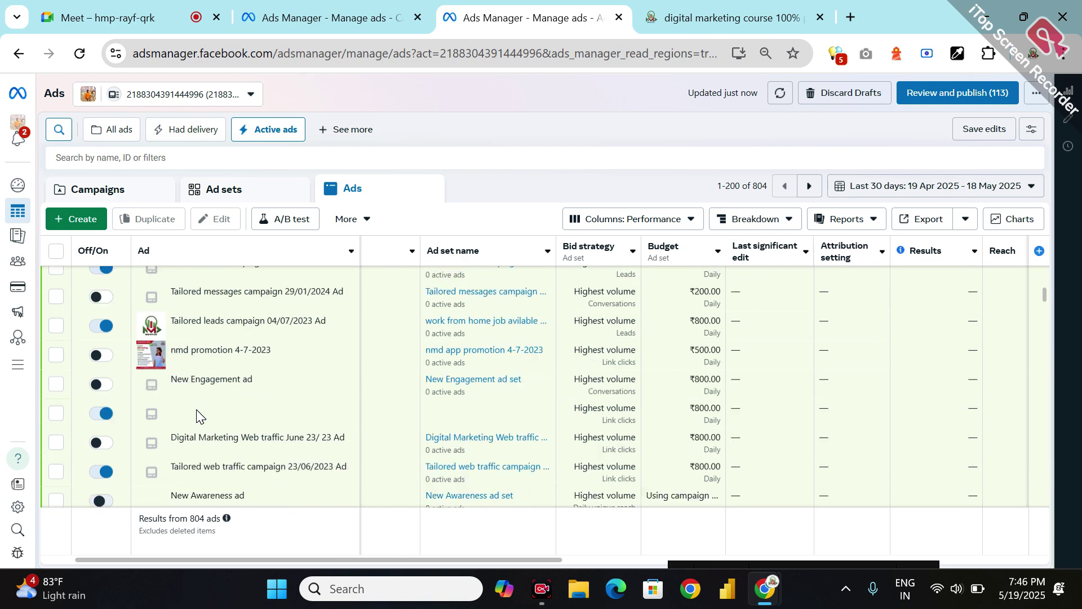
pyautogui.scroll(-5, 197, 416)
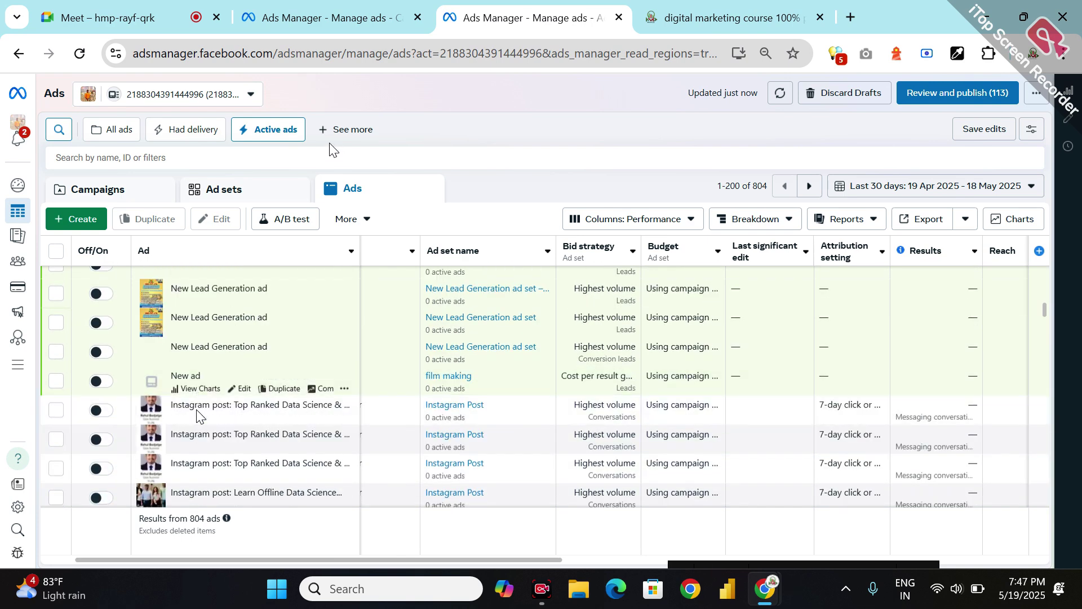
pyautogui.click(339, 130)
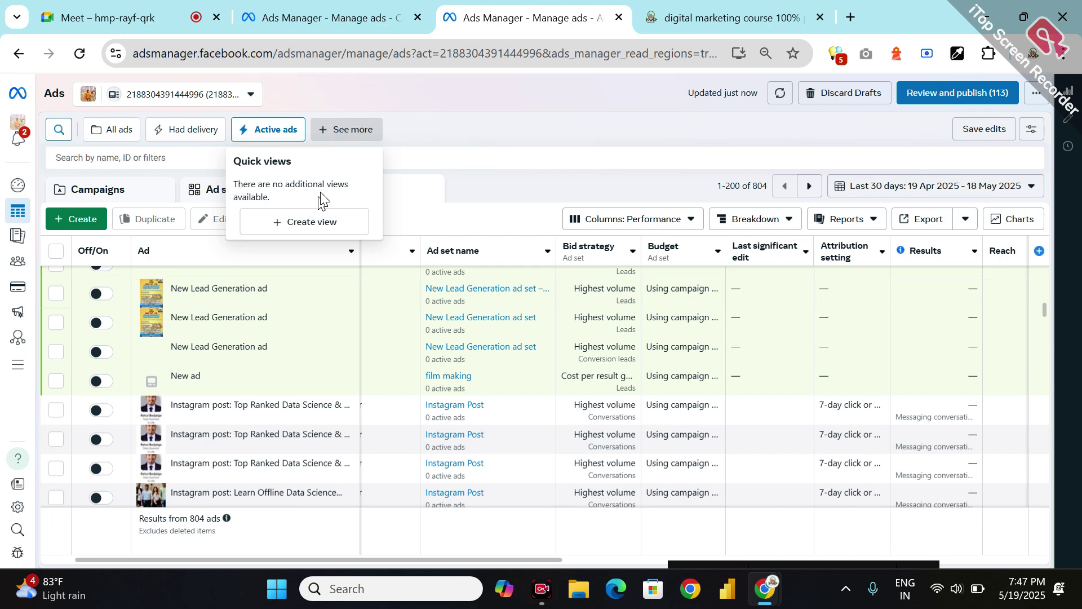
pyautogui.click(428, 145)
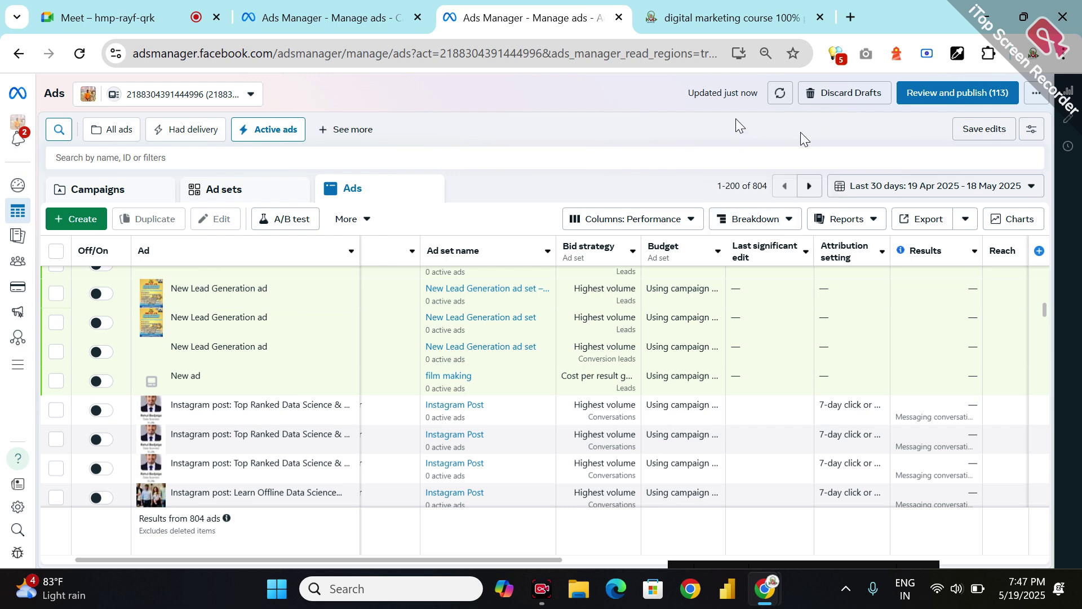
# Step: Set the ads table's date range to Today, 19 May 2025, and apply it
pyautogui.click(1032, 188)
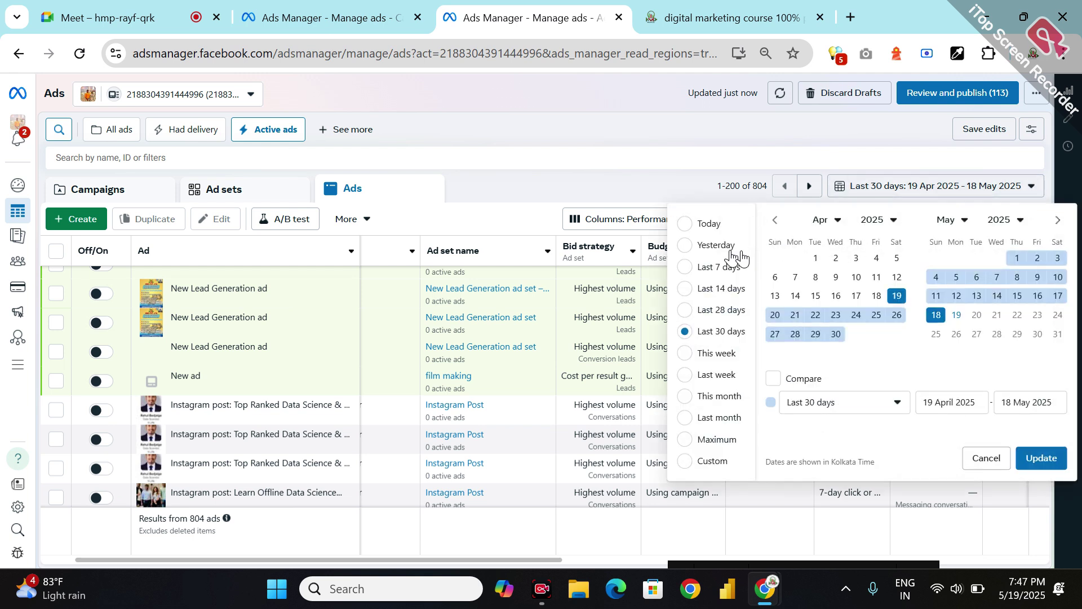
pyautogui.click(684, 224)
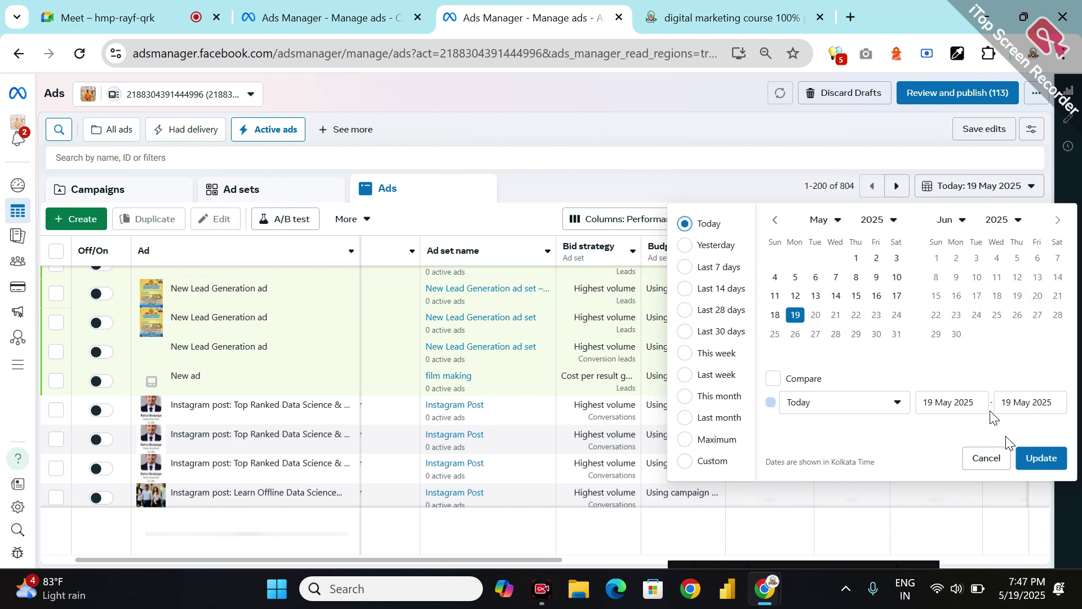
pyautogui.click(1025, 463)
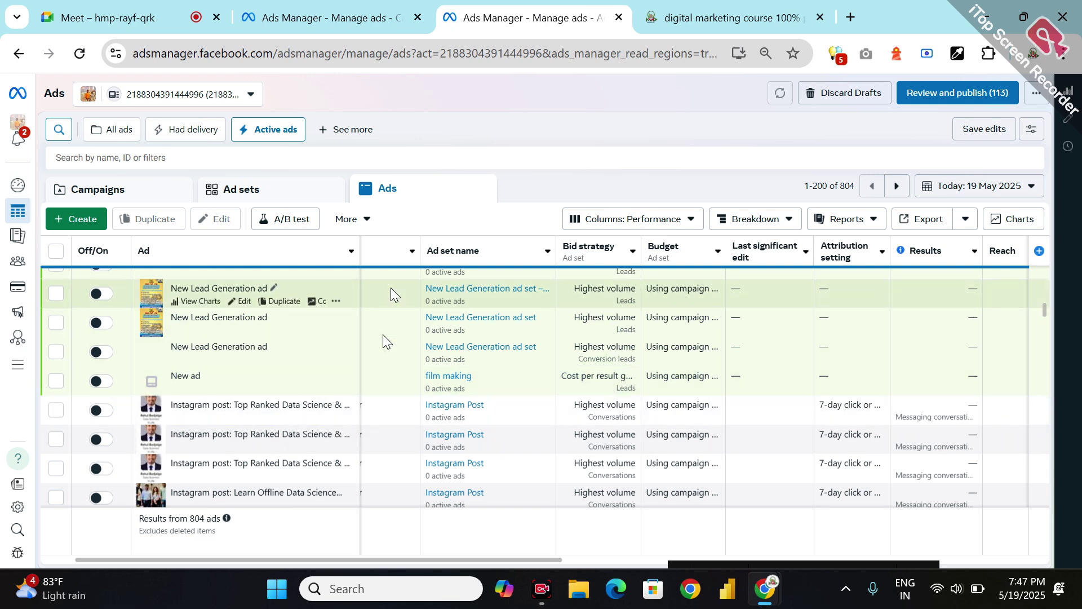
pyautogui.scroll(-1, 391, 290)
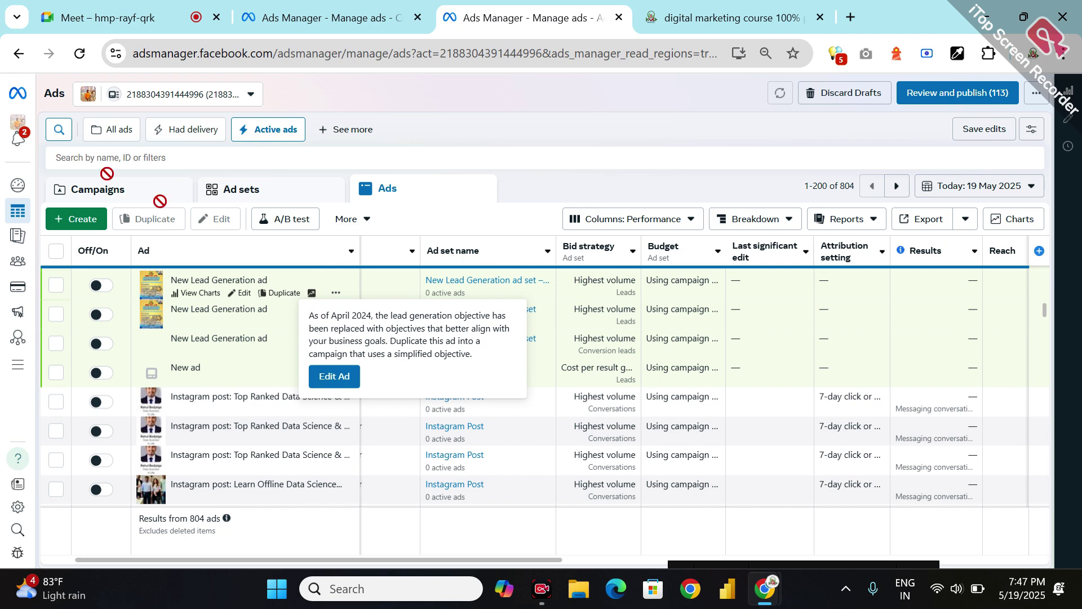
# Step: Look through the active ads list for the digital marketing web traffic ad with the date range limited to today
pyautogui.scroll(-5, 390, 293)
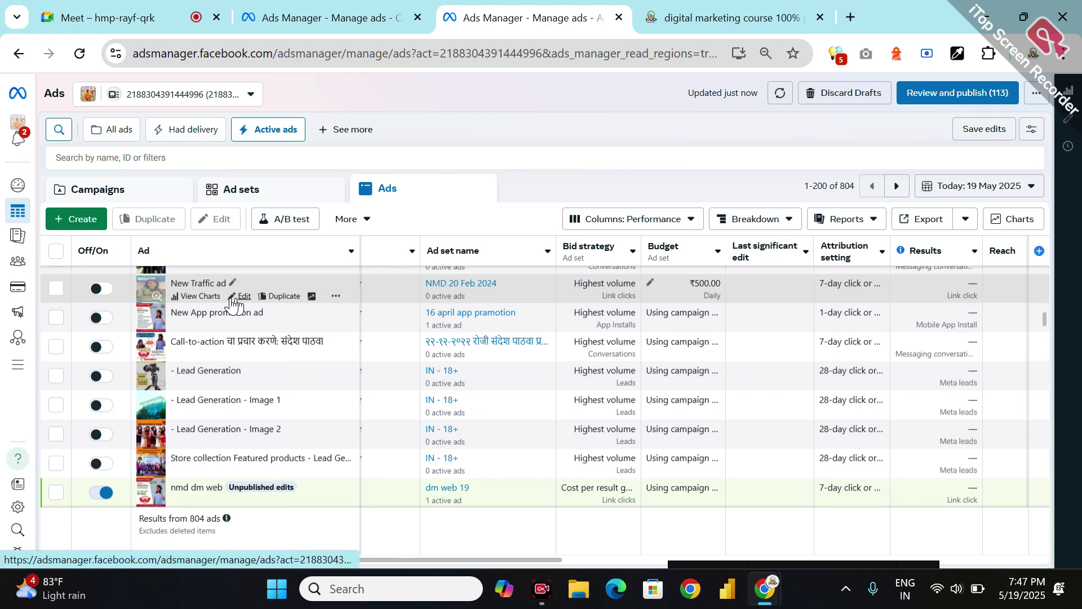
pyautogui.scroll(5, 236, 297)
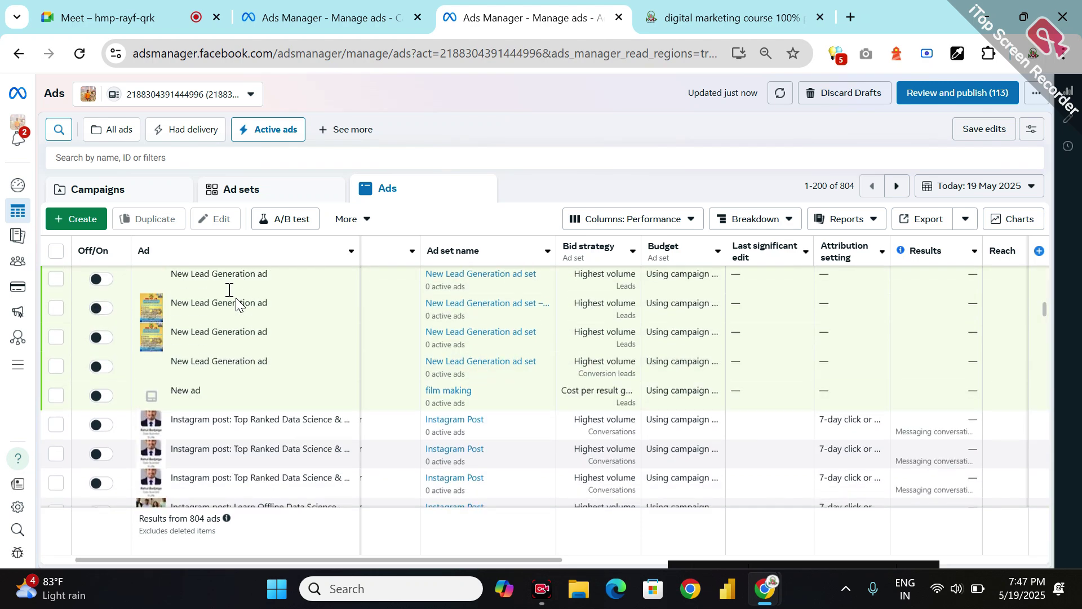
pyautogui.scroll(10, 235, 297)
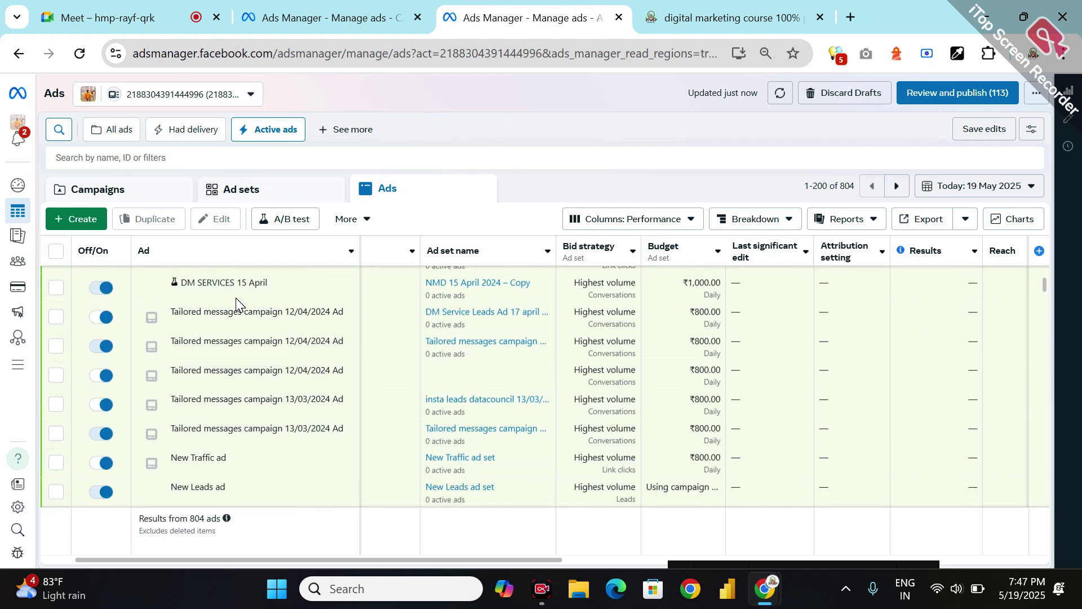
pyautogui.scroll(2, 235, 302)
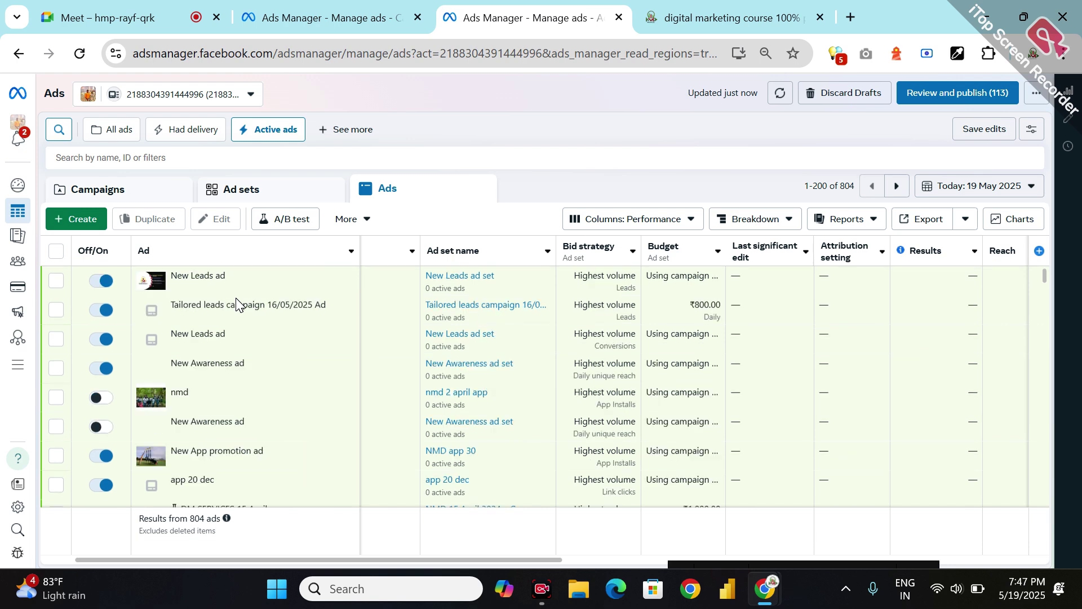
pyautogui.scroll(-1, 235, 302)
pyautogui.scroll(1, 236, 305)
pyautogui.scroll(-3, 236, 305)
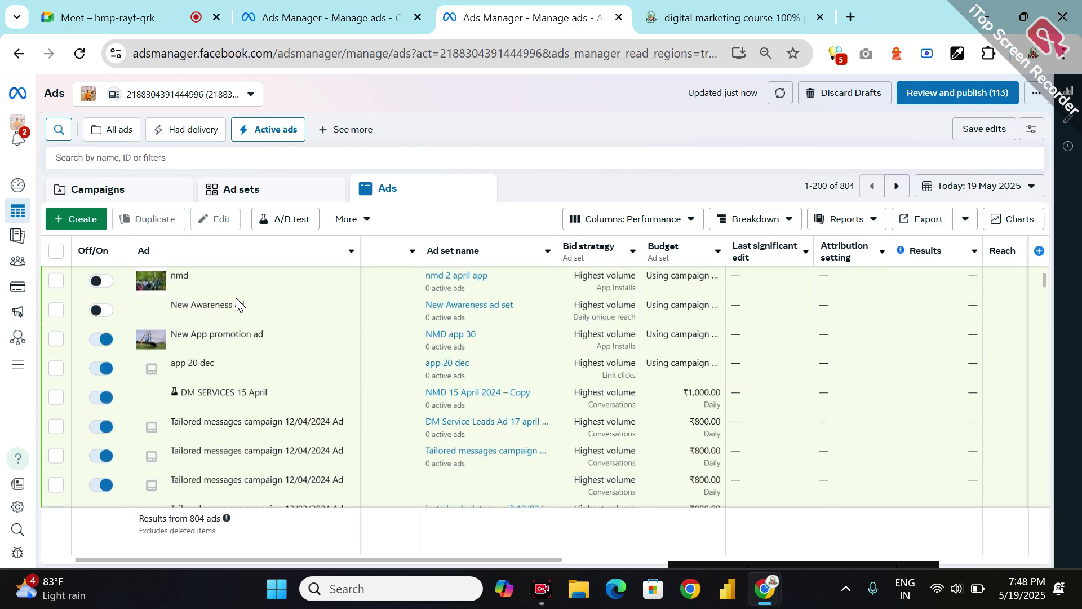
pyautogui.scroll(3, 240, 305)
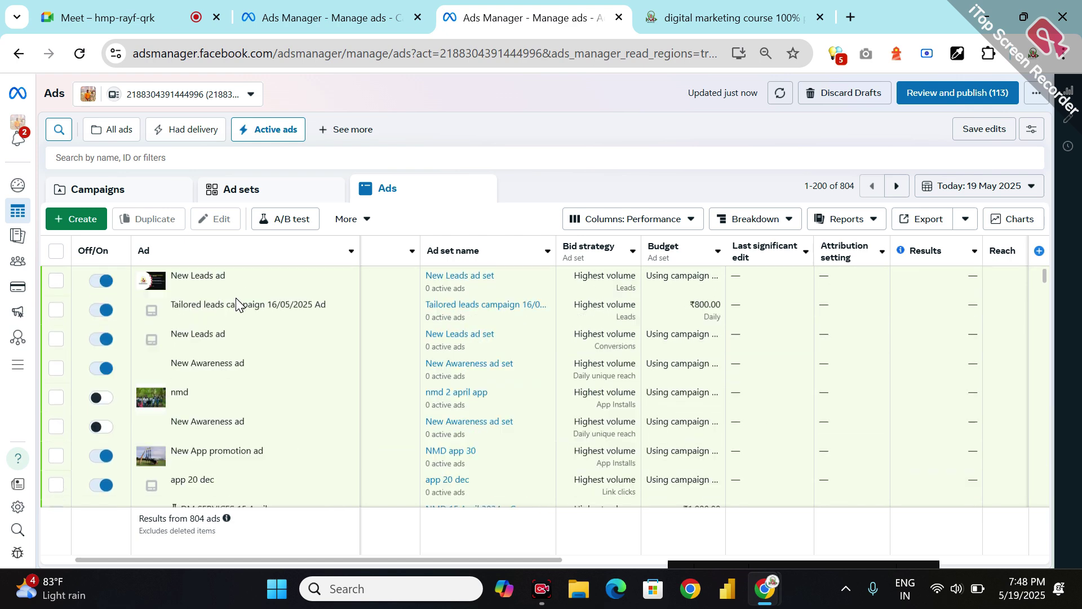
# Step: Check the ad sets list and look through the active campaigns list for the digital marketing web traffic campaign
pyautogui.click(236, 198)
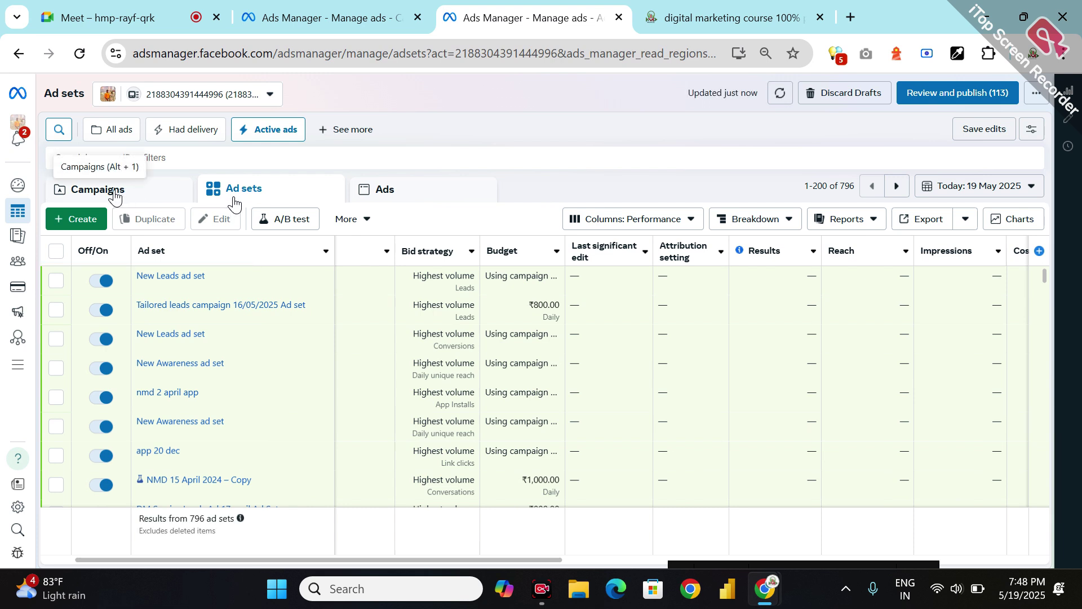
pyautogui.click(112, 198)
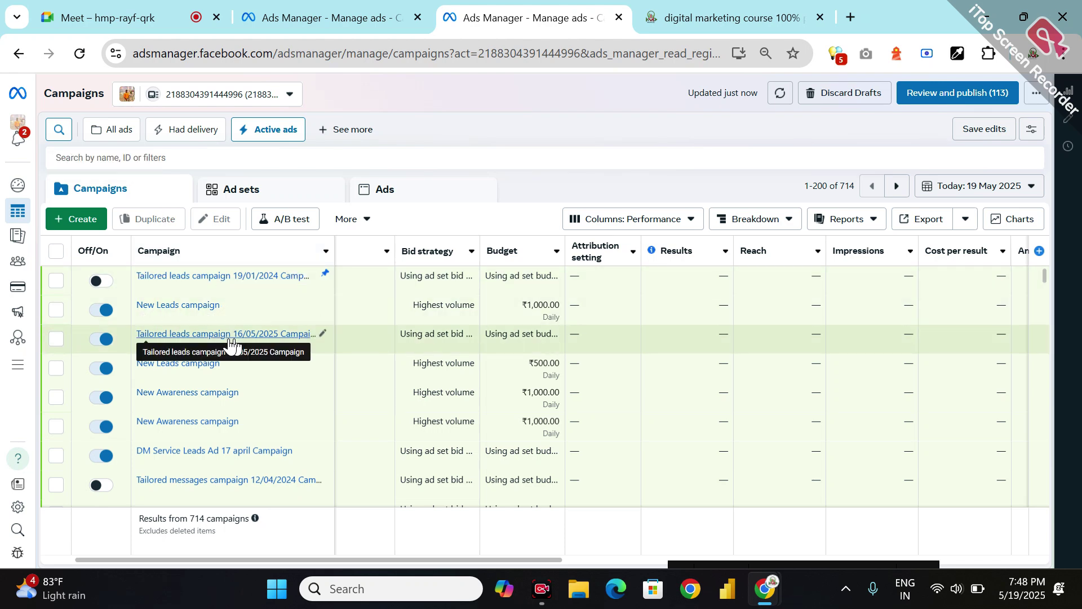
pyautogui.scroll(-3, 234, 338)
pyautogui.scroll(-3, 234, 338)
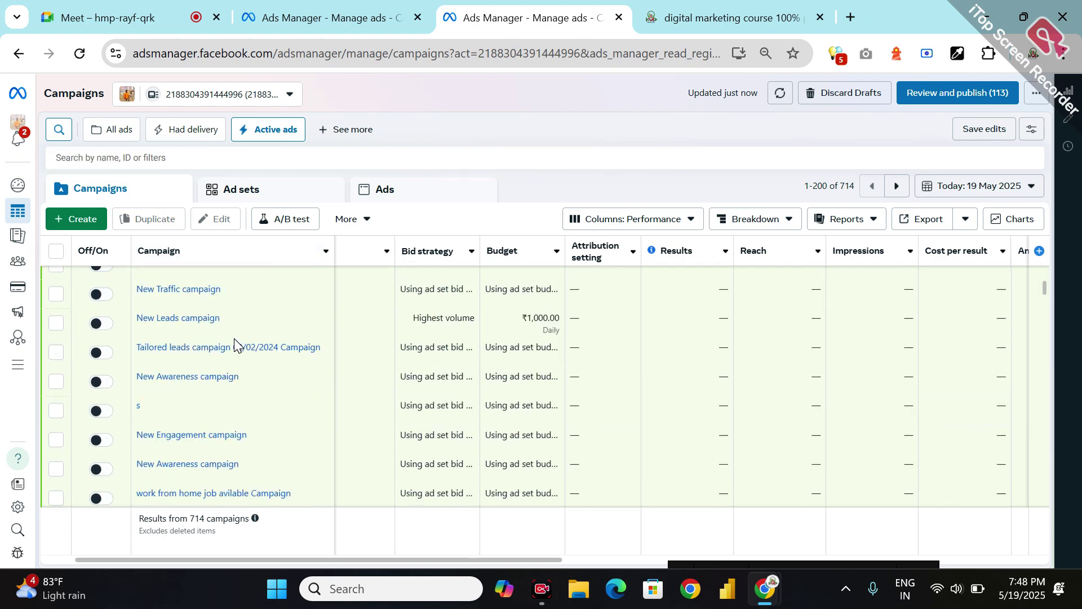
pyautogui.scroll(-3, 234, 338)
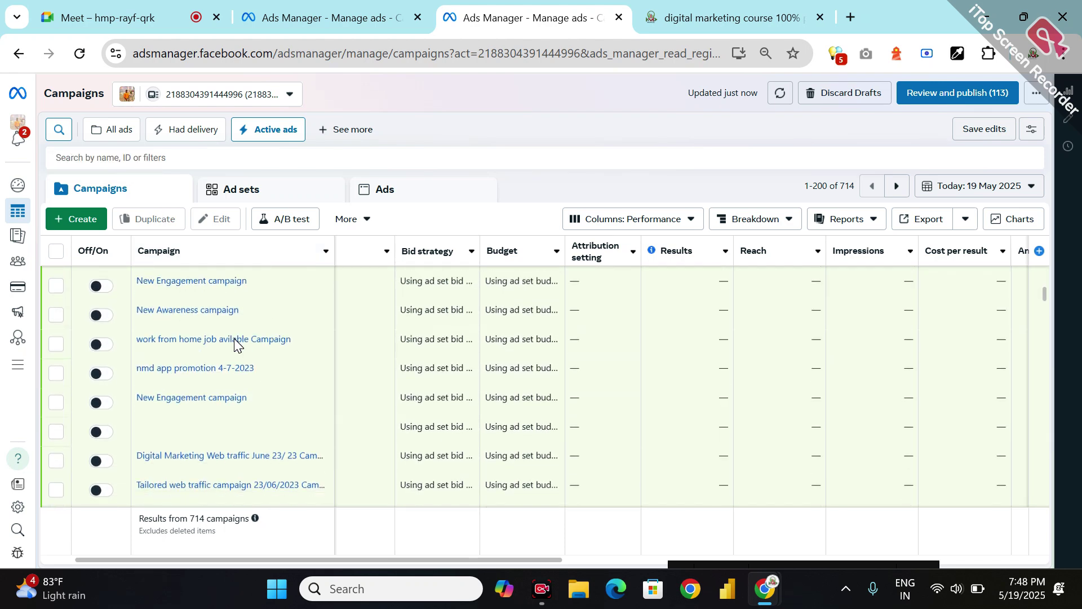
pyautogui.scroll(4, 234, 338)
pyautogui.scroll(5, 234, 338)
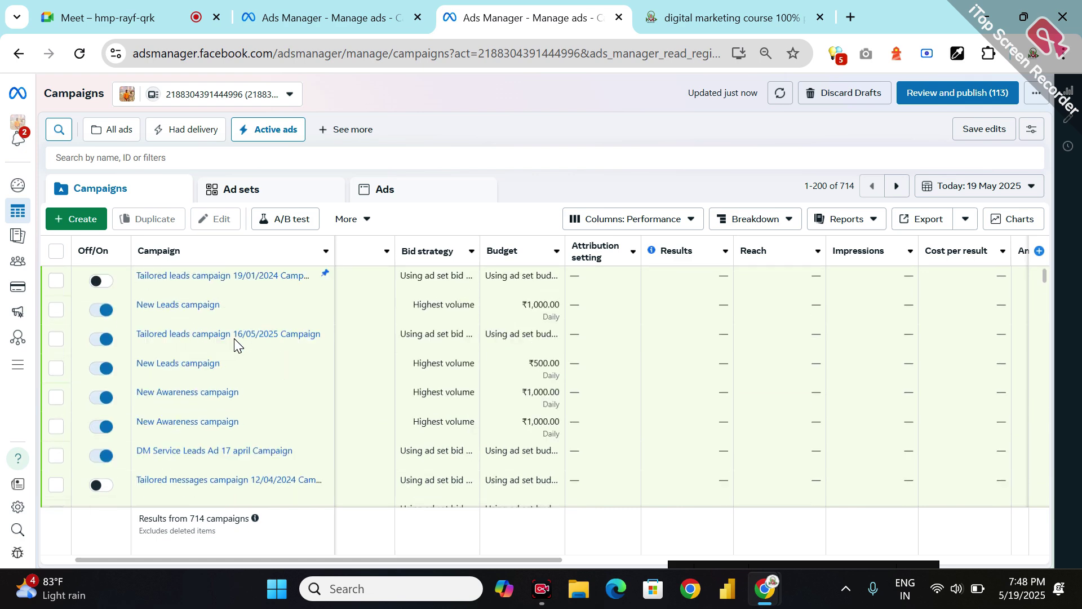
pyautogui.scroll(-5, 234, 338)
pyautogui.scroll(-1, 234, 338)
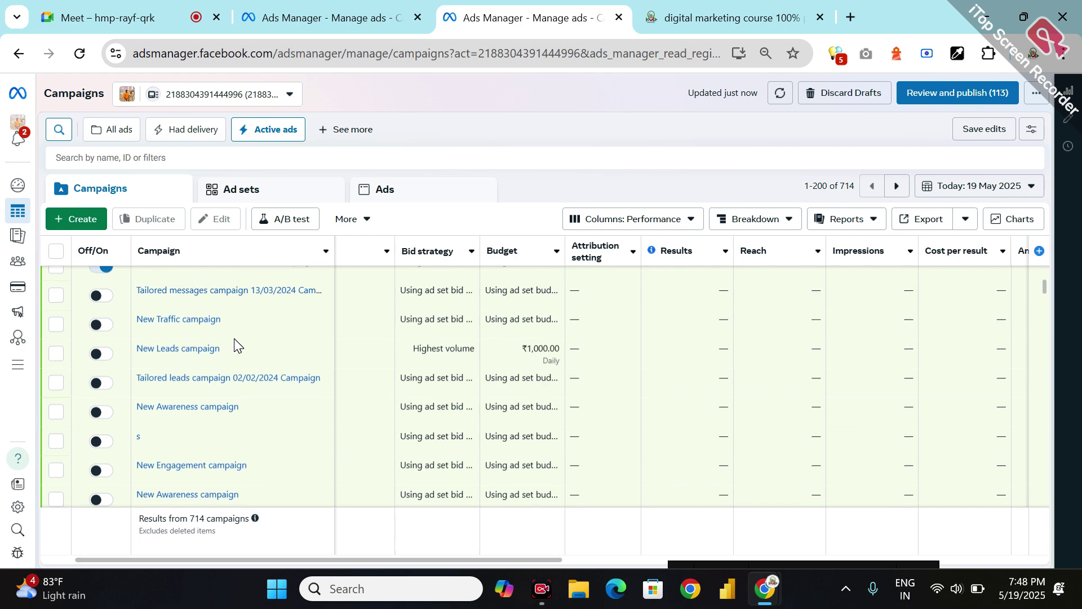
pyautogui.scroll(5, 234, 345)
# Step: Open the account overview and examine the status and results of the recent campaigns under Campaign trends
pyautogui.moveTo(7, 284)
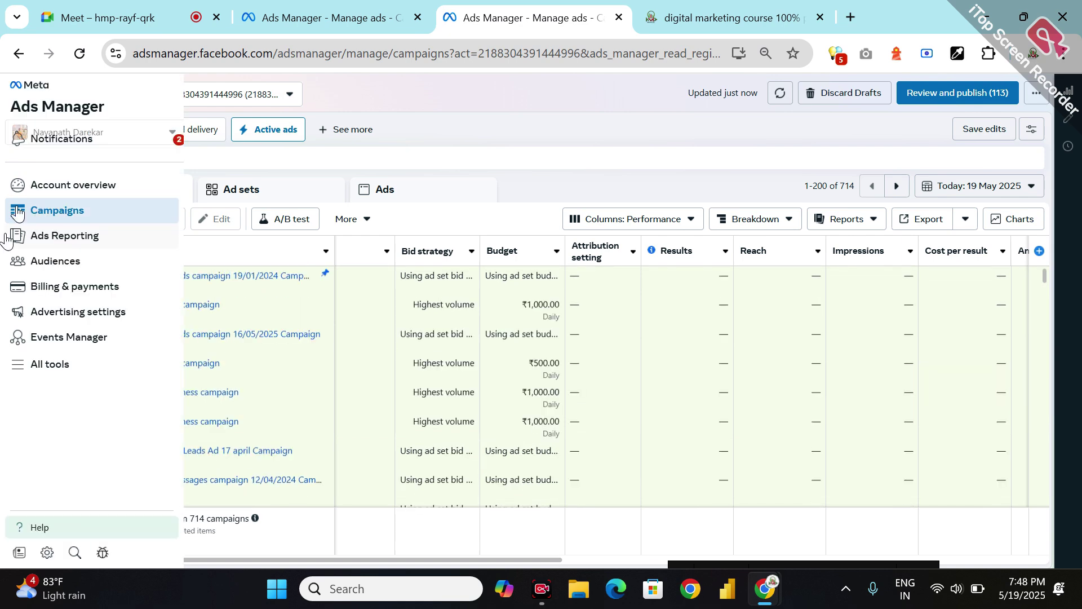
pyautogui.click(48, 186)
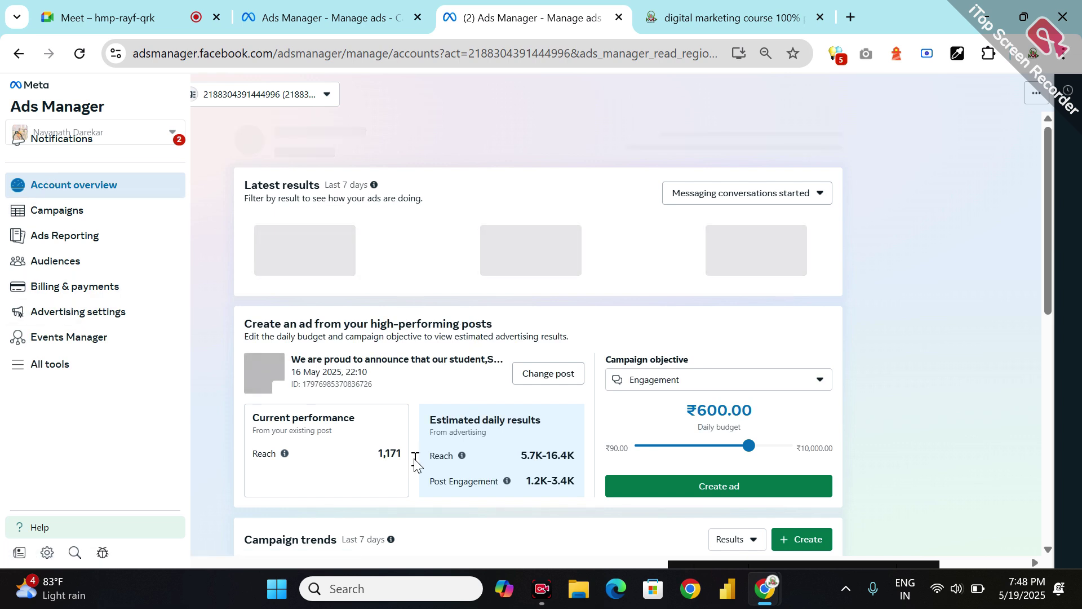
pyautogui.scroll(-2, 415, 464)
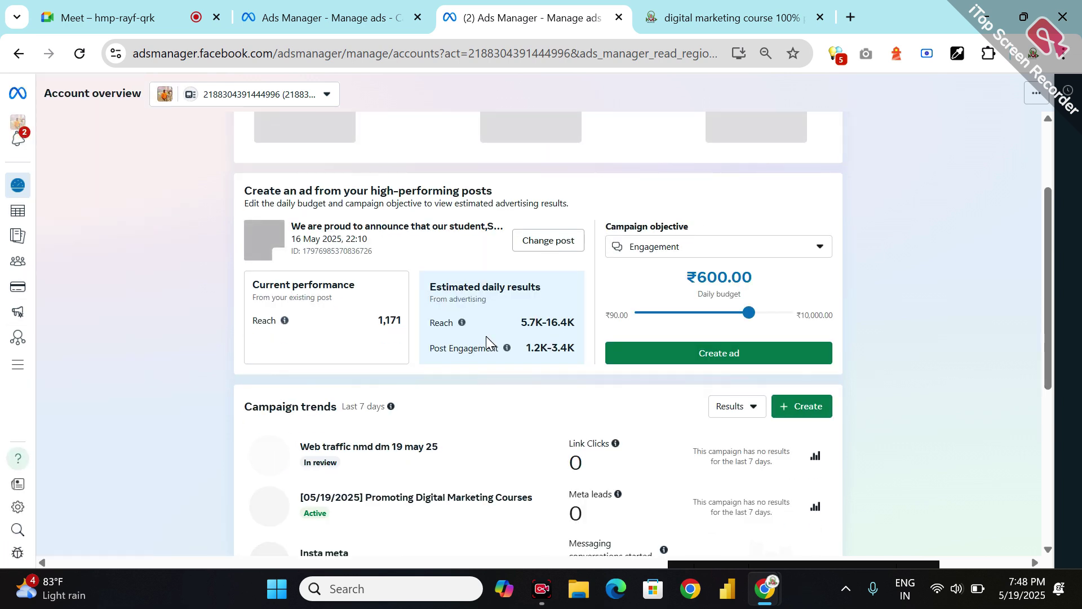
pyautogui.scroll(-1, 453, 478)
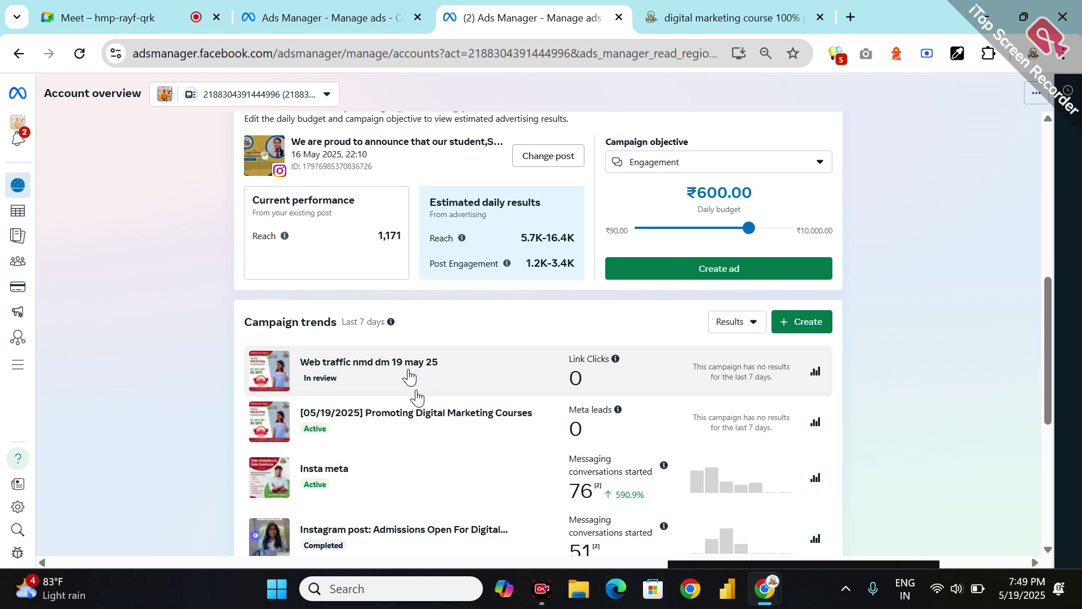
pyautogui.scroll(-3, 390, 407)
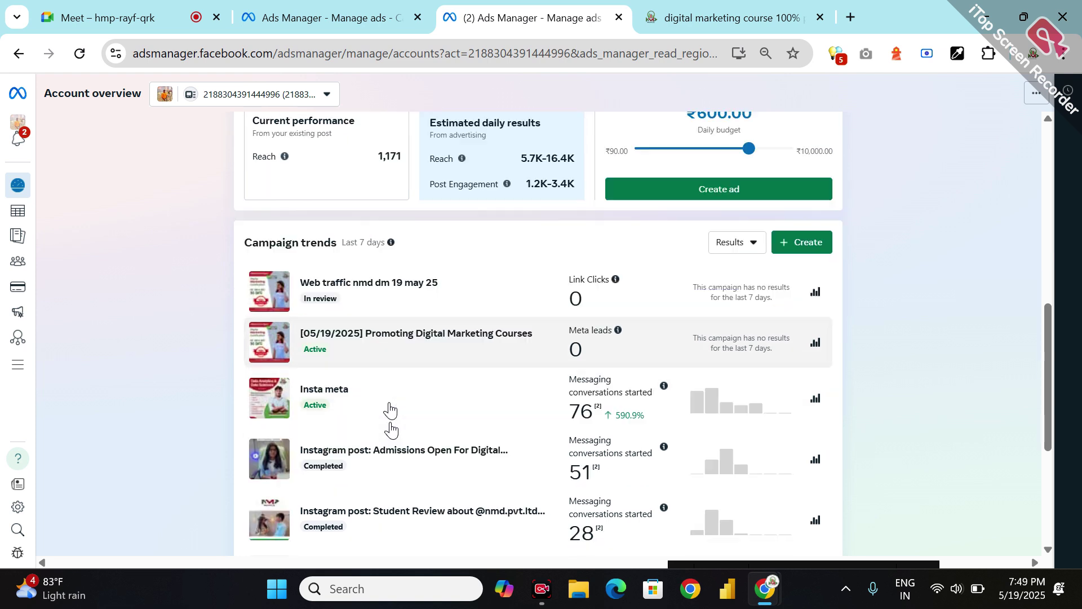
pyautogui.scroll(-1, 390, 407)
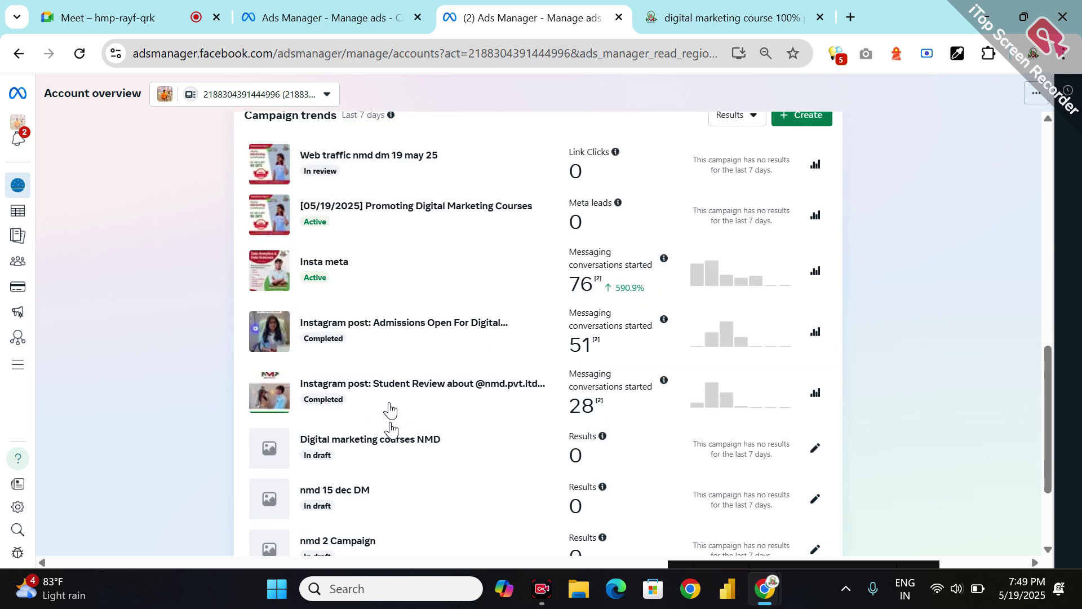
pyautogui.scroll(1, 390, 407)
pyautogui.scroll(1, 390, 415)
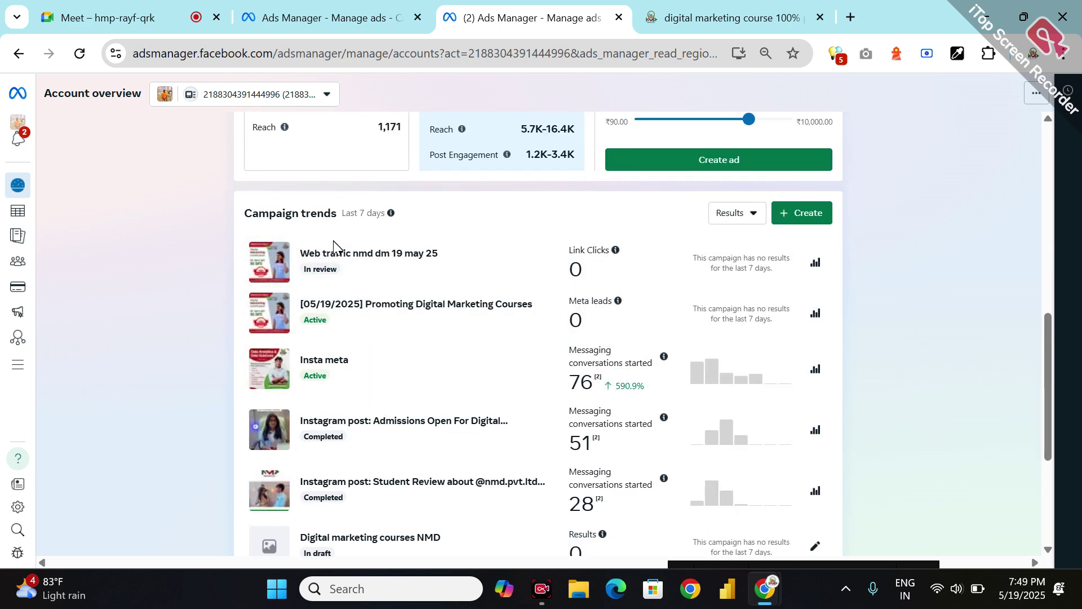
pyautogui.scroll(2, 329, 248)
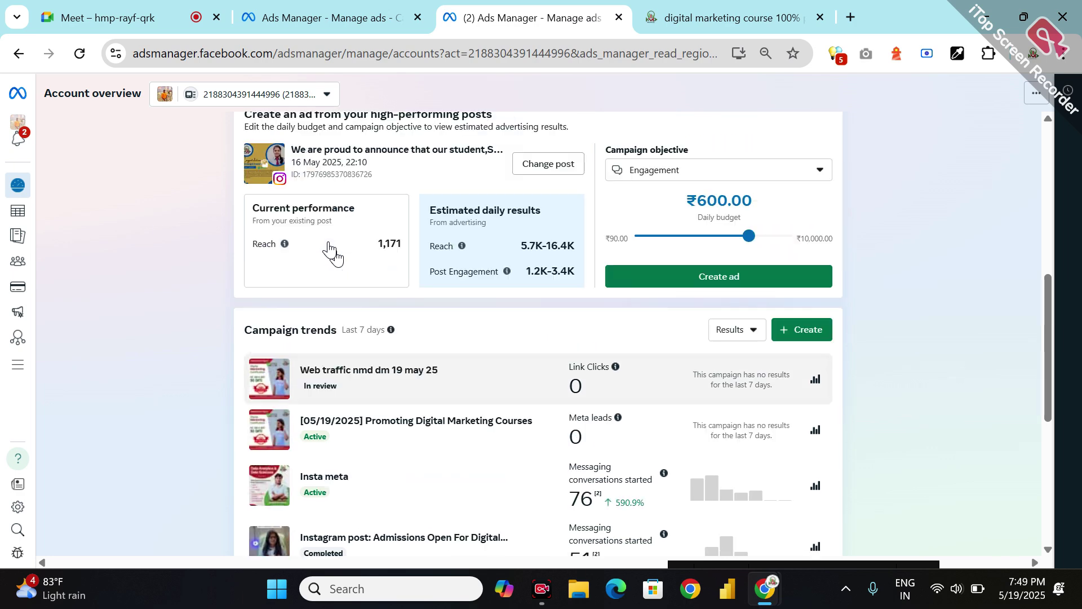
pyautogui.scroll(-1, 329, 248)
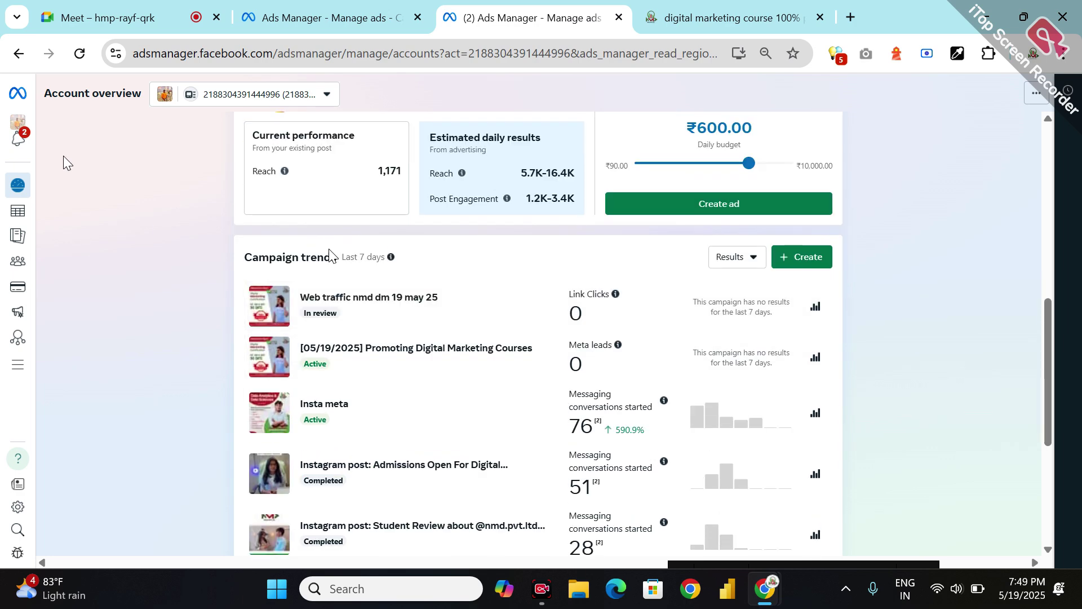
# Step: Return to the campaigns table, check the ad sets and ads lists once more, and dismiss the hidden total results notice
pyautogui.click(19, 54)
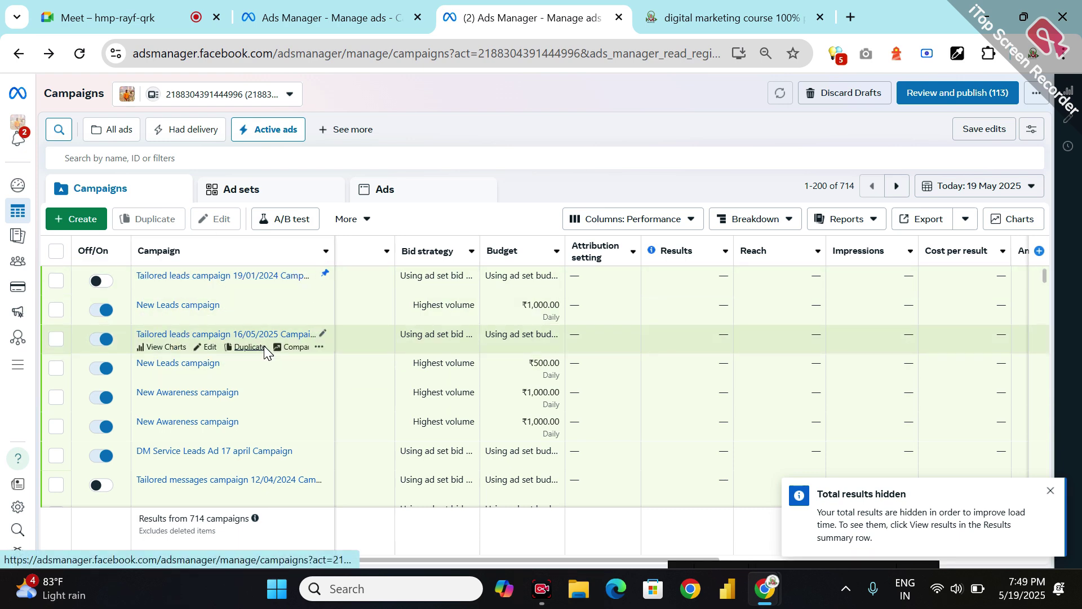
pyautogui.scroll(-2, 264, 346)
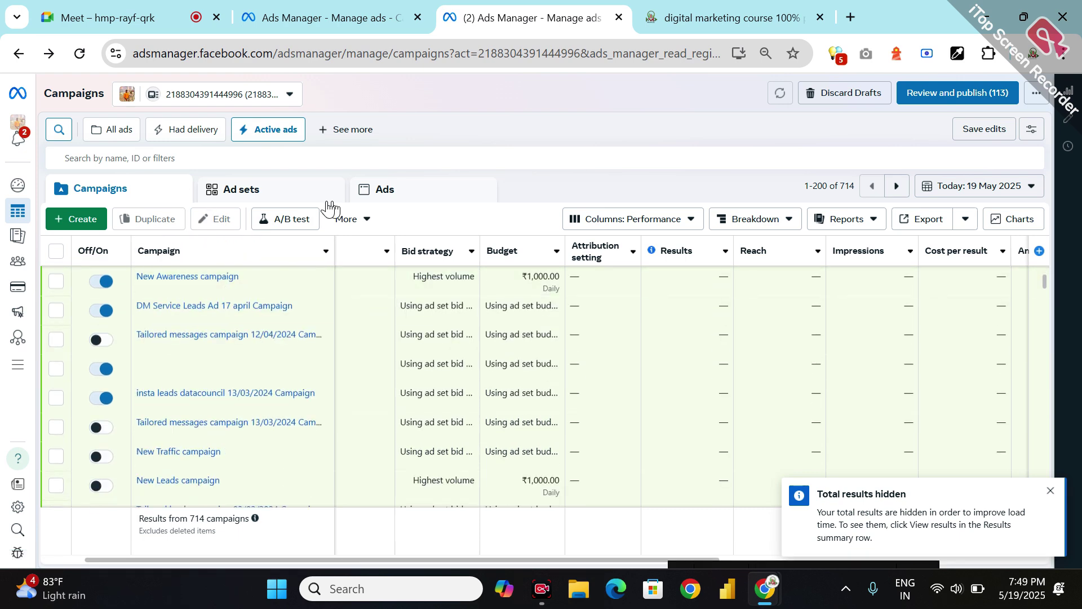
pyautogui.click(268, 202)
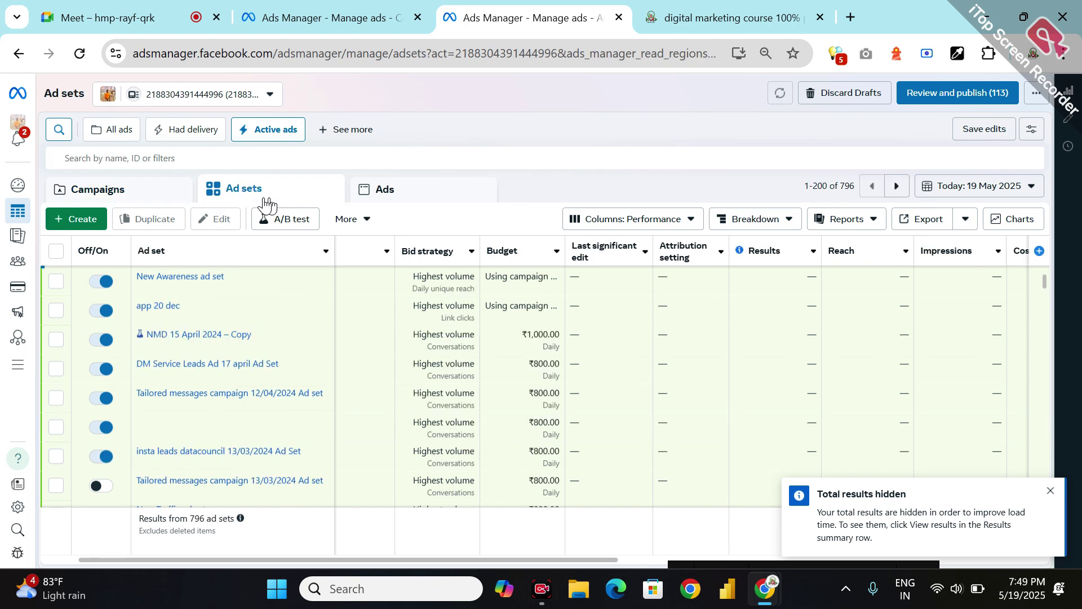
pyautogui.click(387, 201)
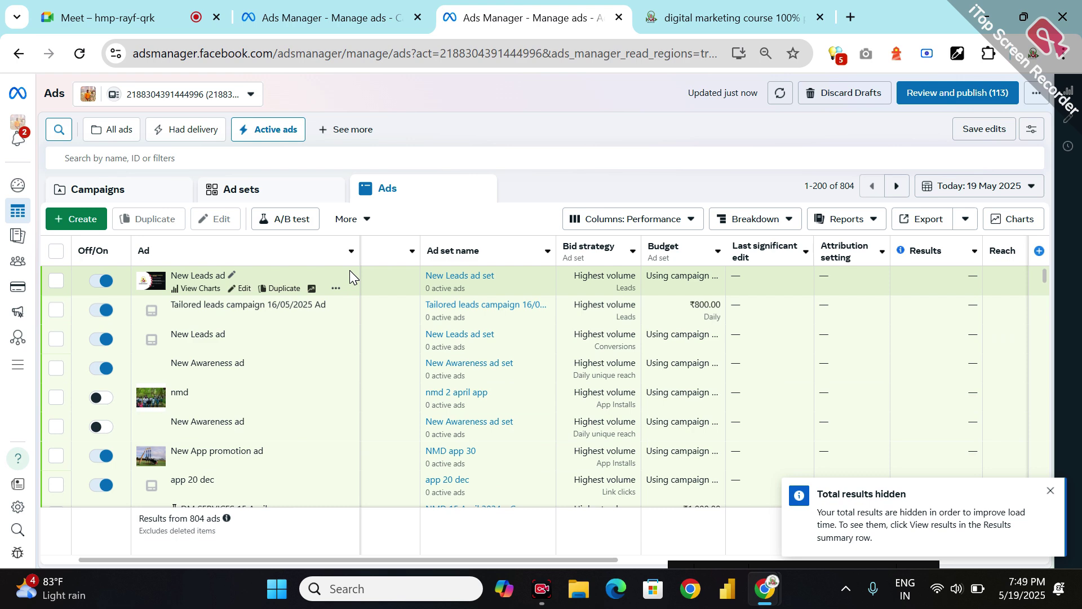
pyautogui.scroll(-4, 349, 270)
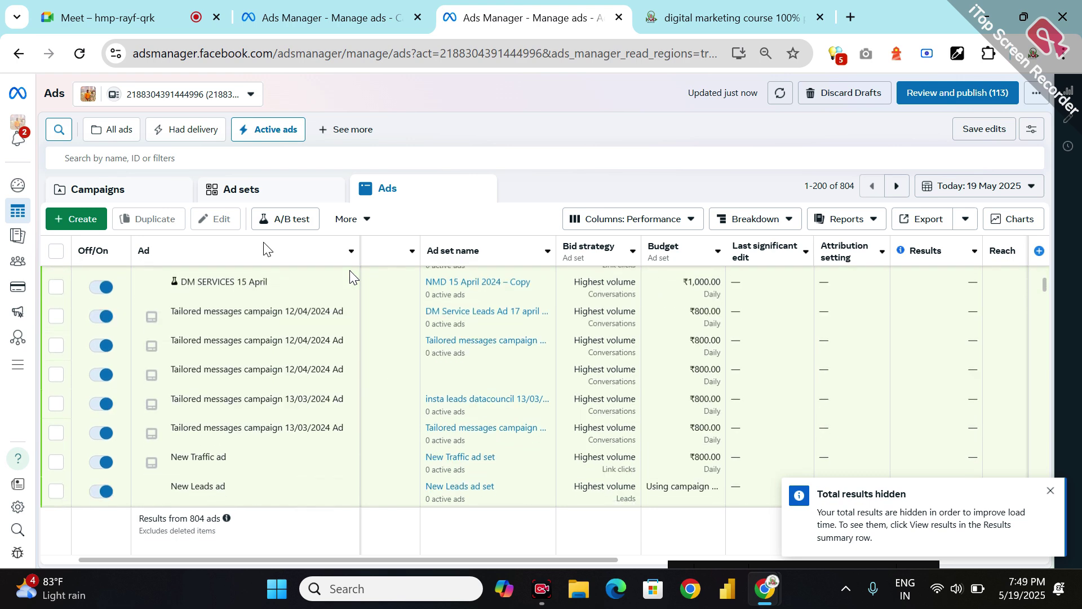
pyautogui.click(87, 192)
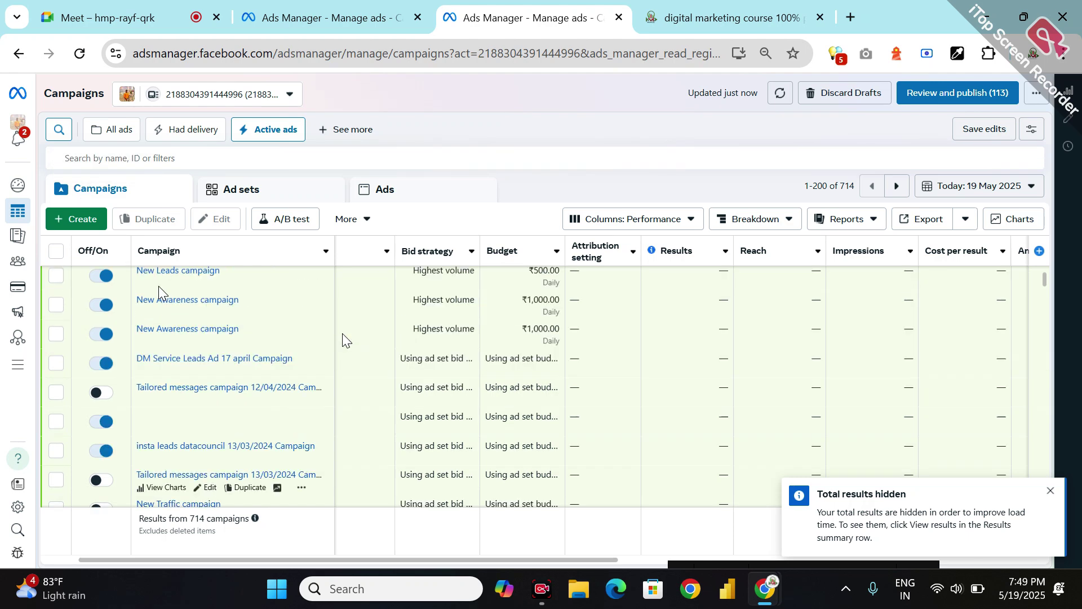
pyautogui.click(1051, 491)
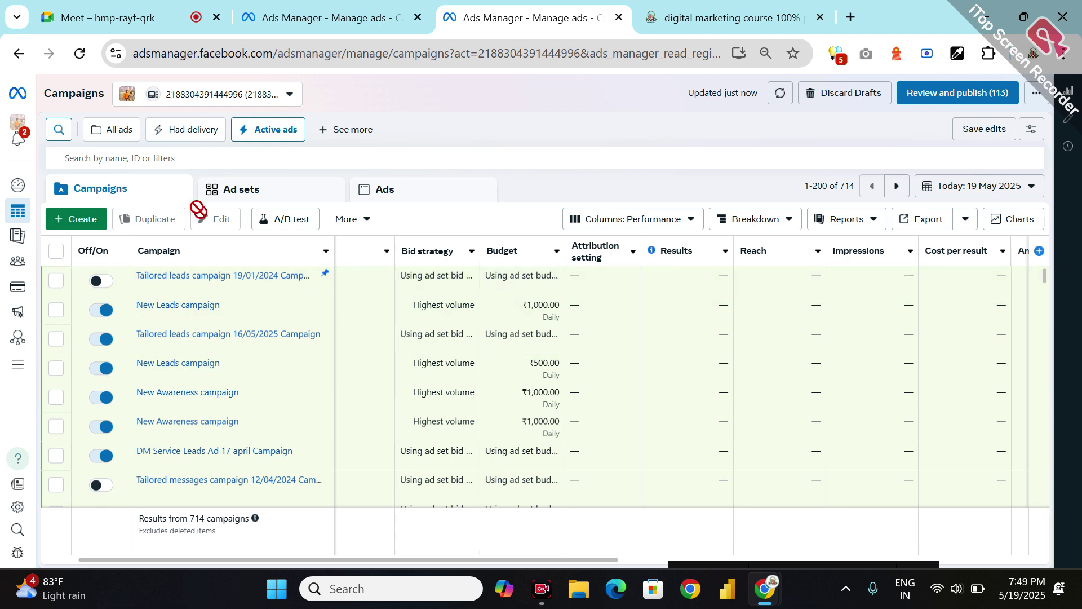
# Step: Reload the campaigns page and find the Web traffic nmd dm 19 may 25 campaign to examine its delivery status and results
pyautogui.click(79, 53)
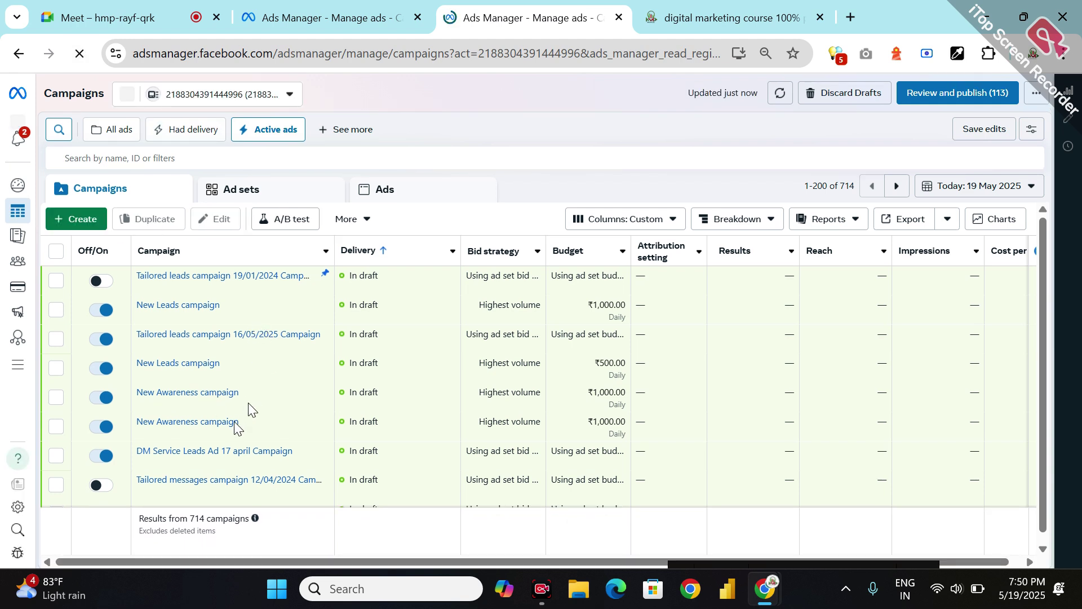
pyautogui.scroll(-3, 248, 403)
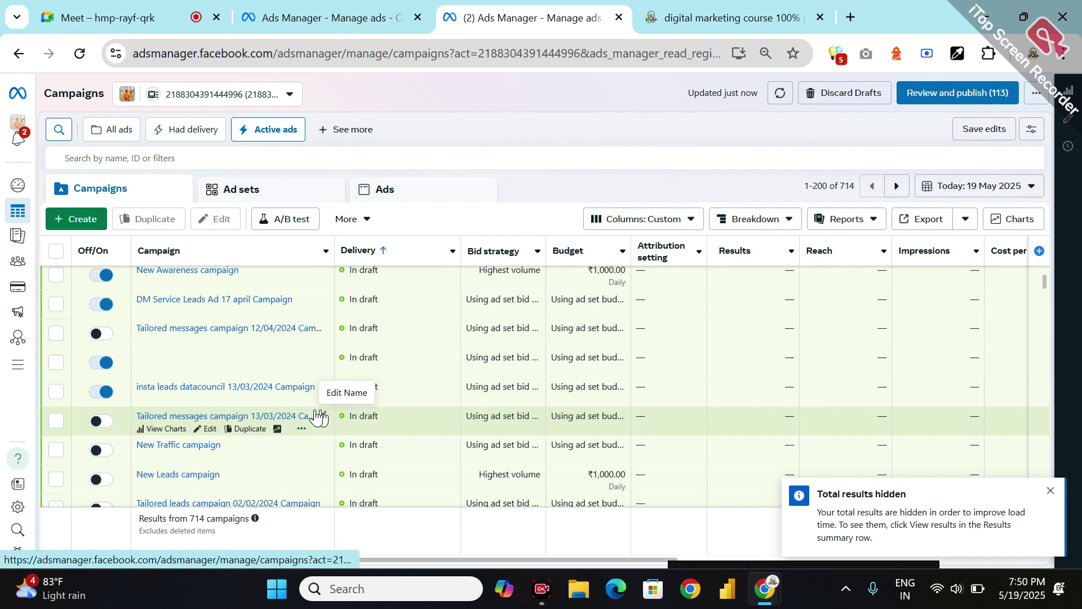
pyautogui.scroll(-10, 318, 417)
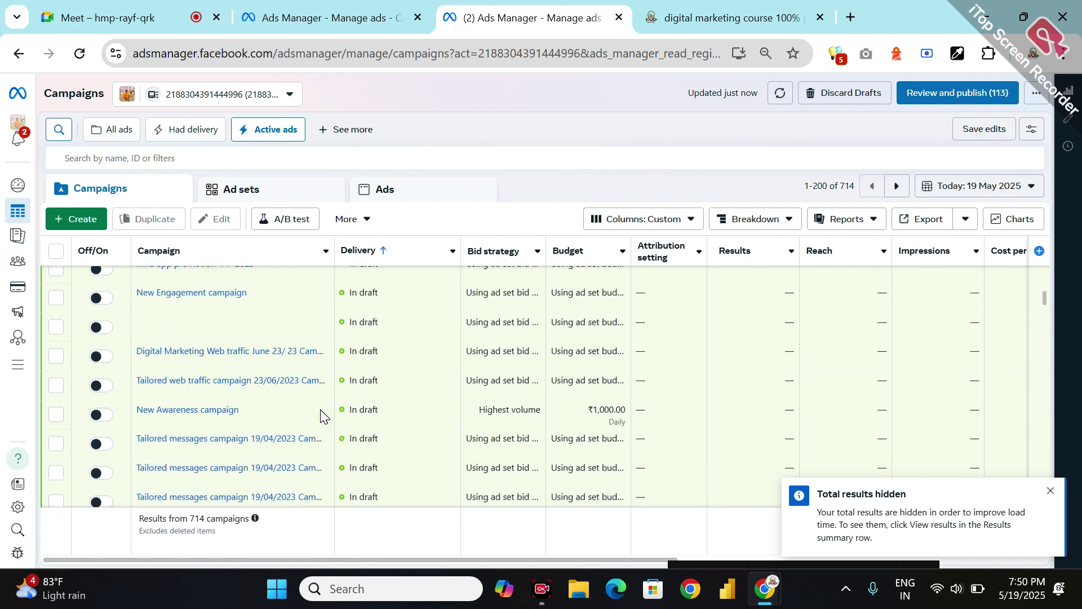
pyautogui.scroll(-1, 321, 416)
pyautogui.scroll(-4, 321, 416)
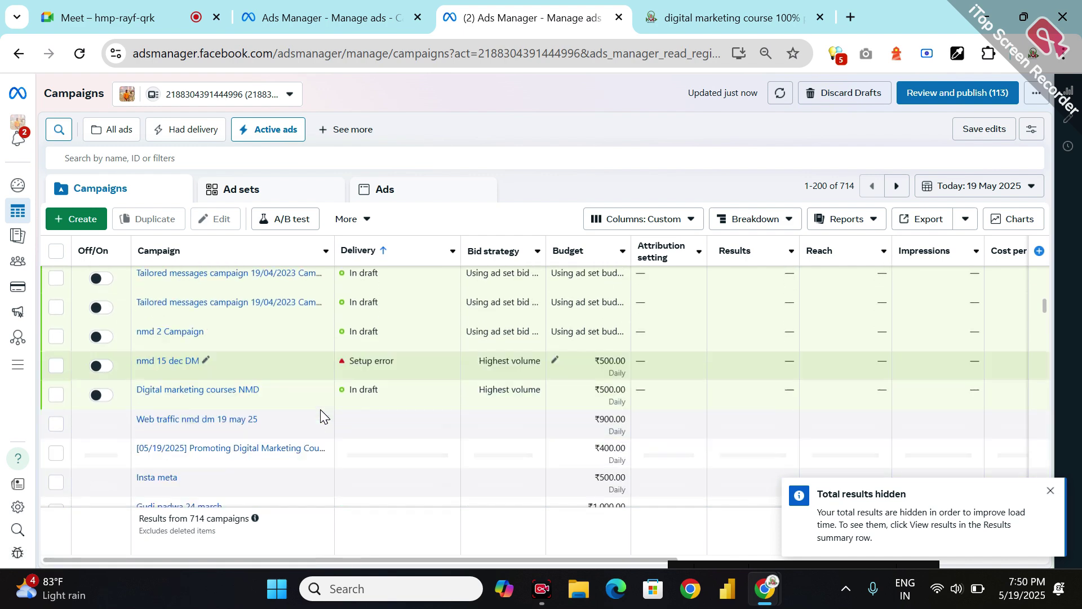
pyautogui.scroll(-1, 320, 412)
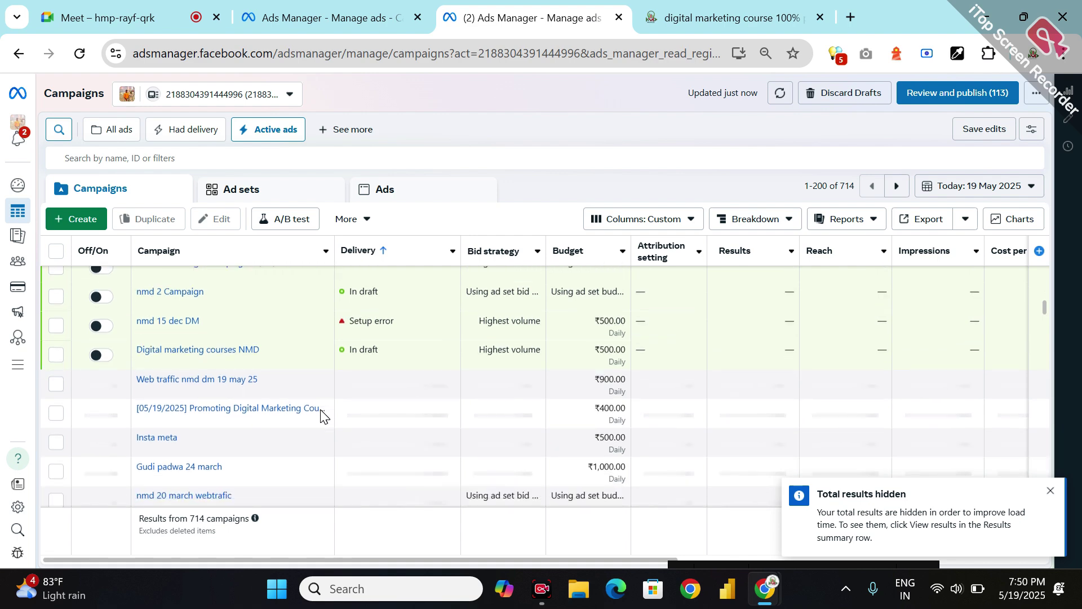
pyautogui.scroll(-1, 321, 417)
pyautogui.scroll(-1, 321, 417)
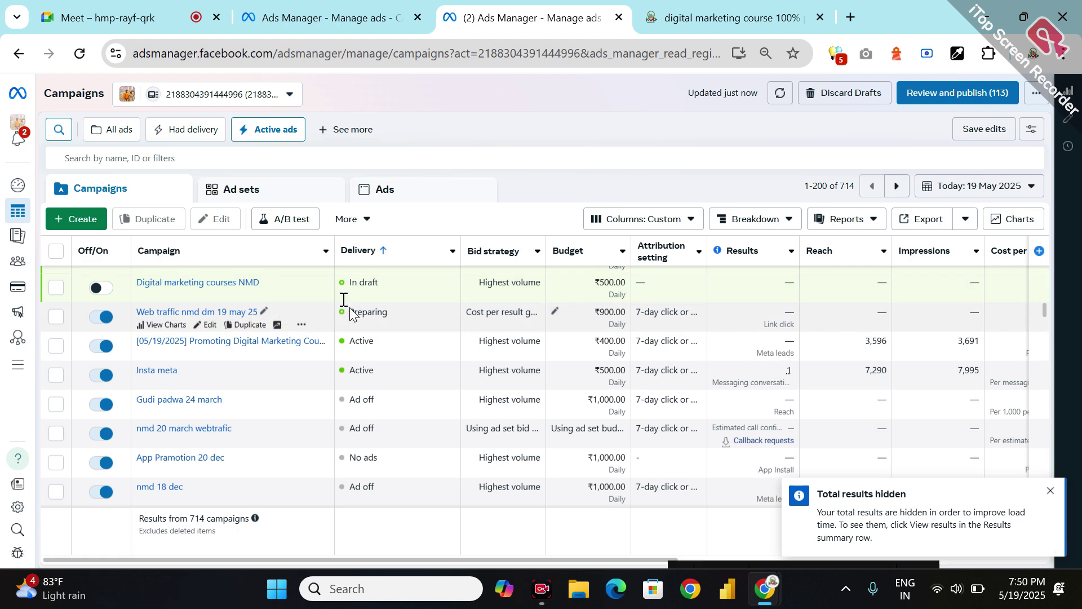
pyautogui.moveTo(383, 314)
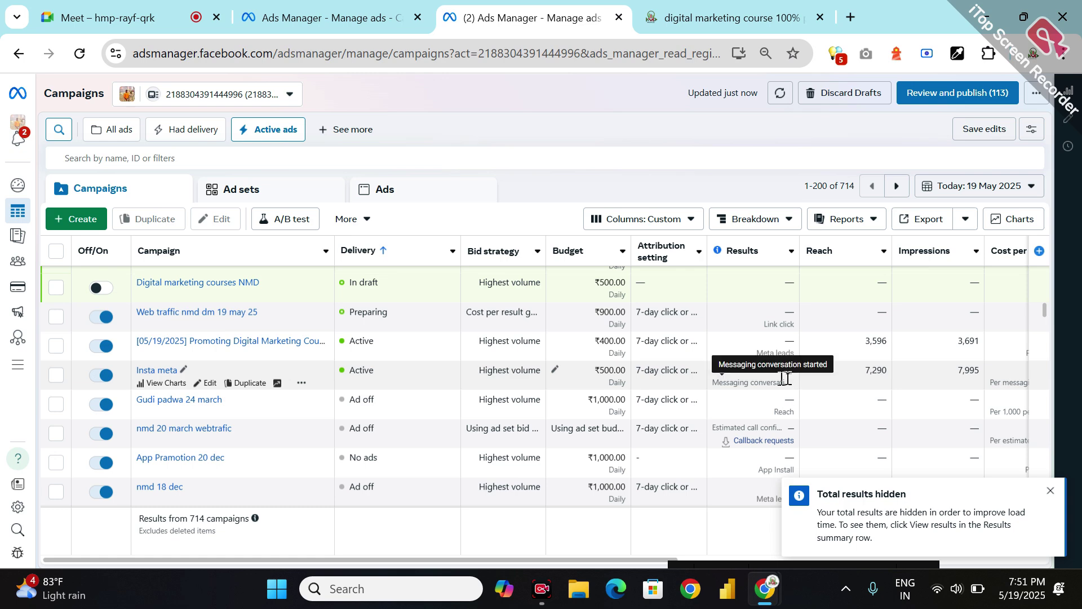
# Step: Switch from the campaigns table to the ongoing Google Meet call
pyautogui.moveTo(789, 383)
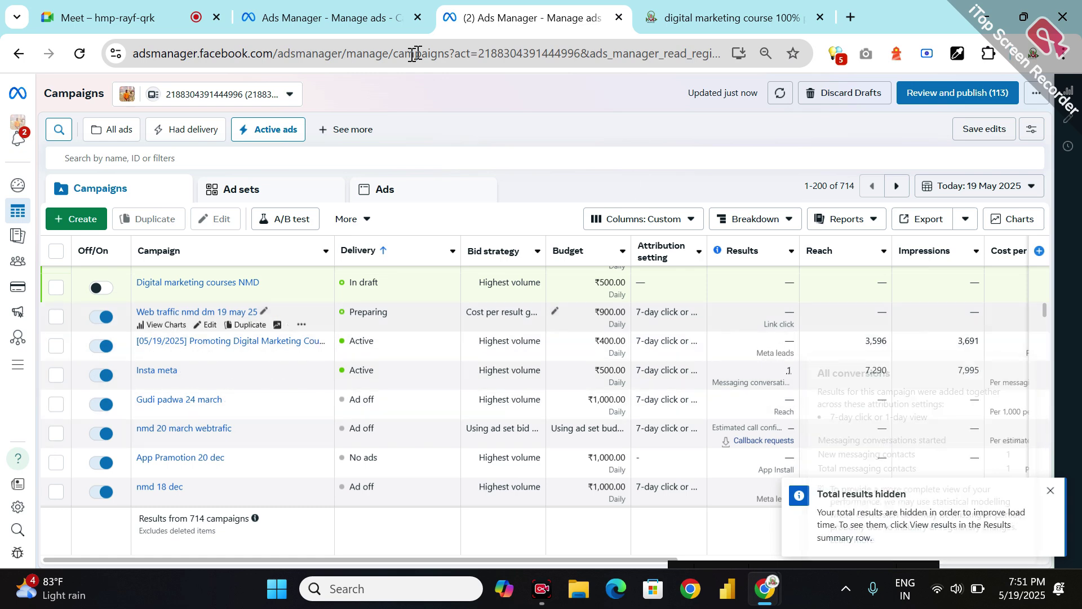
pyautogui.click(162, 19)
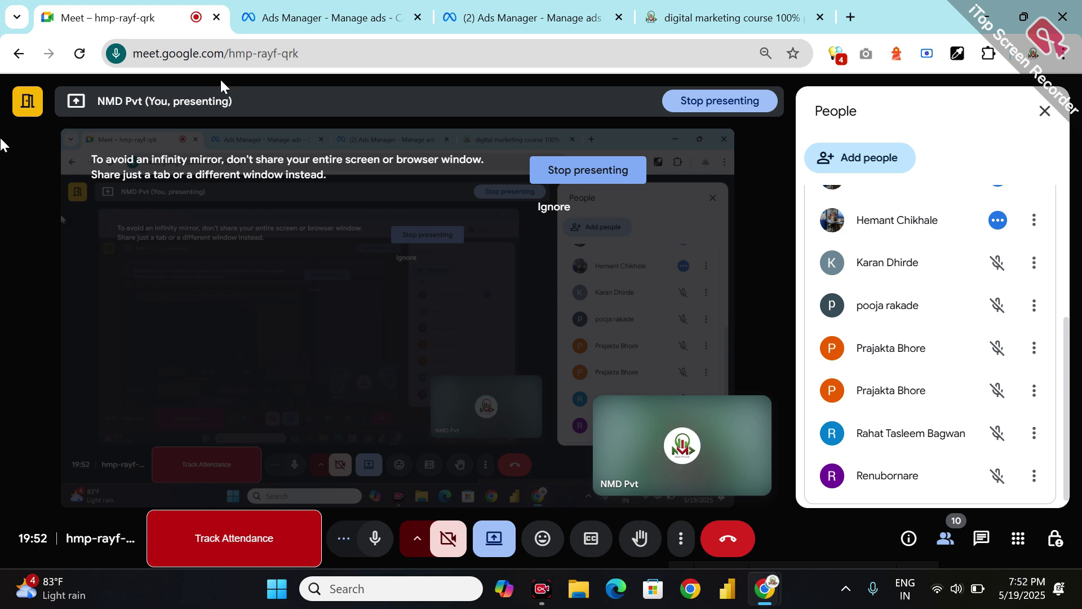
pyautogui.click(493, 538)
pyautogui.click(545, 448)
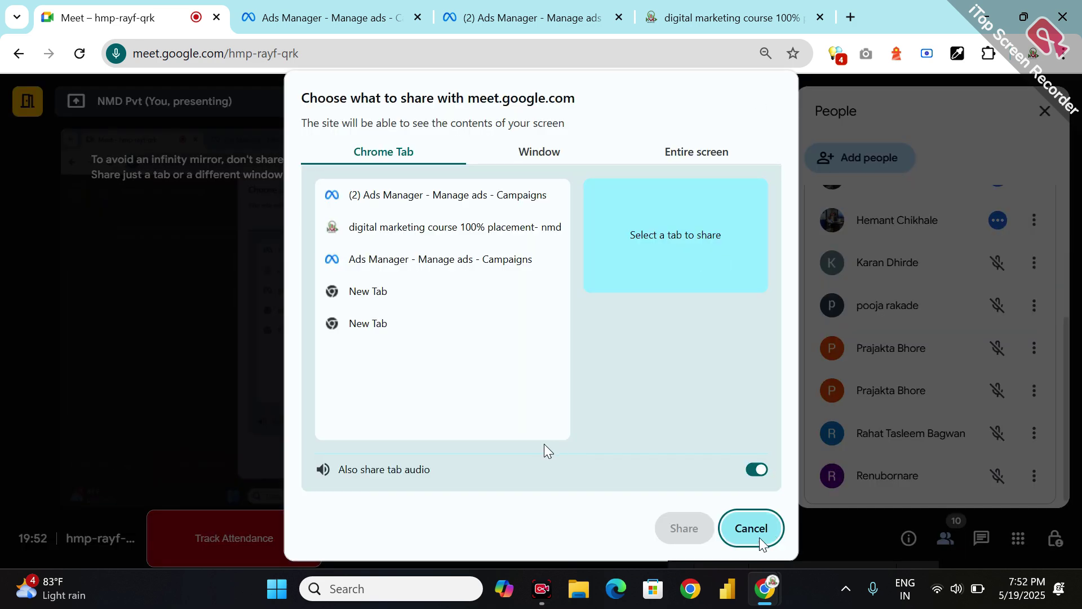
pyautogui.click(758, 528)
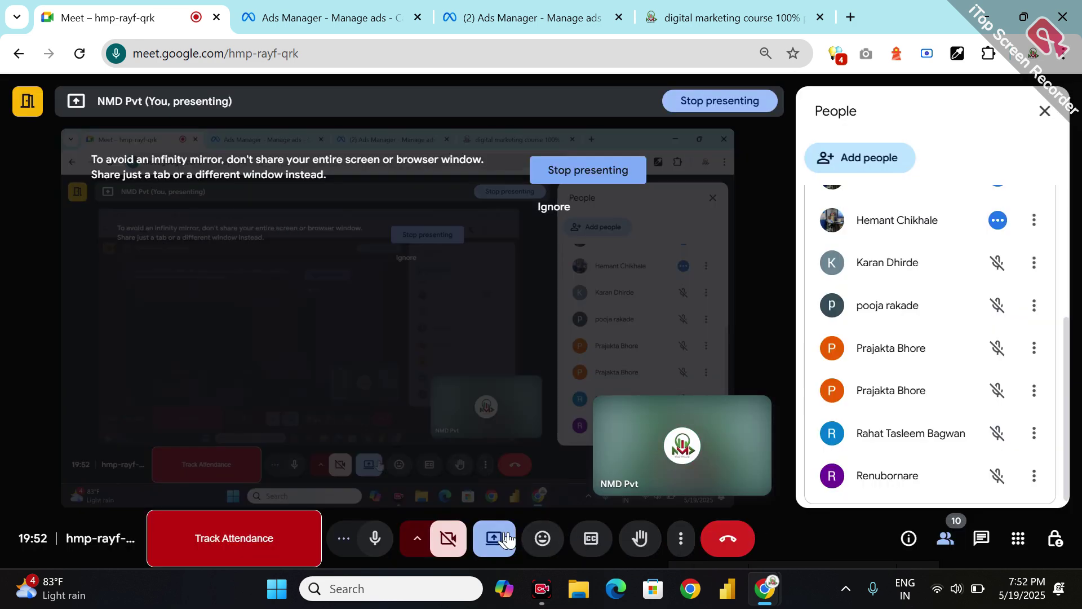
# Step: Stop presenting the screen in the Google Meet call
pyautogui.click(506, 539)
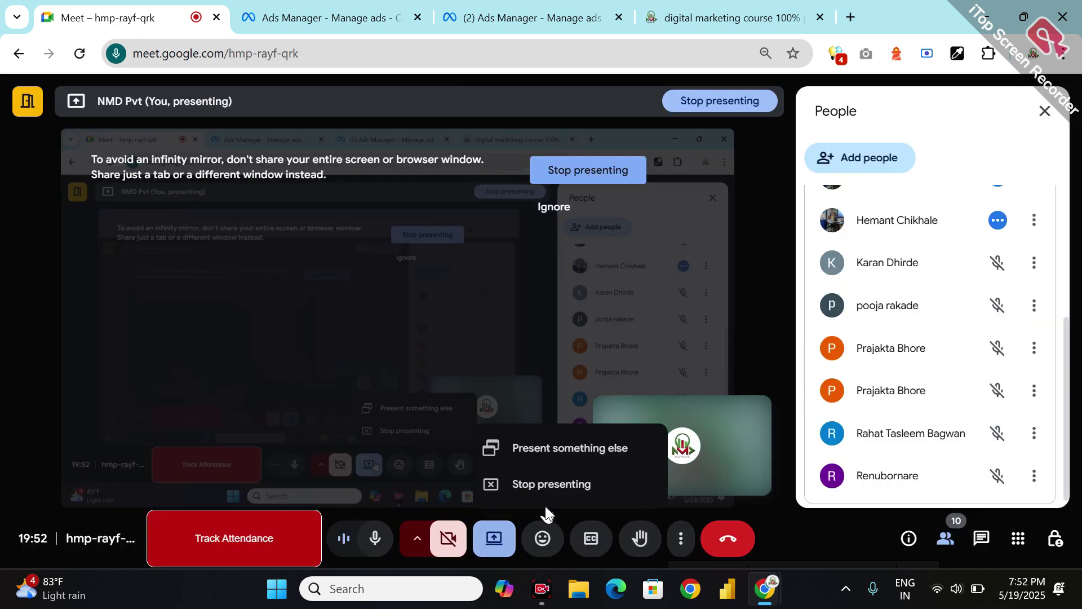
pyautogui.click(563, 479)
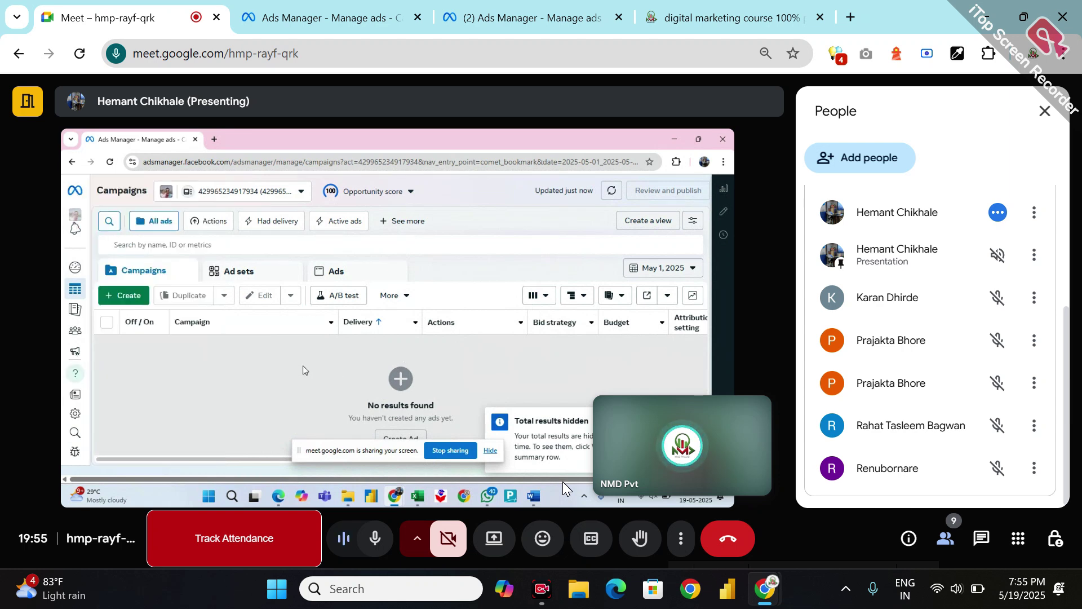
# Step: Close both Ads Manager pages and the digital marketing course page, keeping only the Meet call open
pyautogui.moveTo(67, 474)
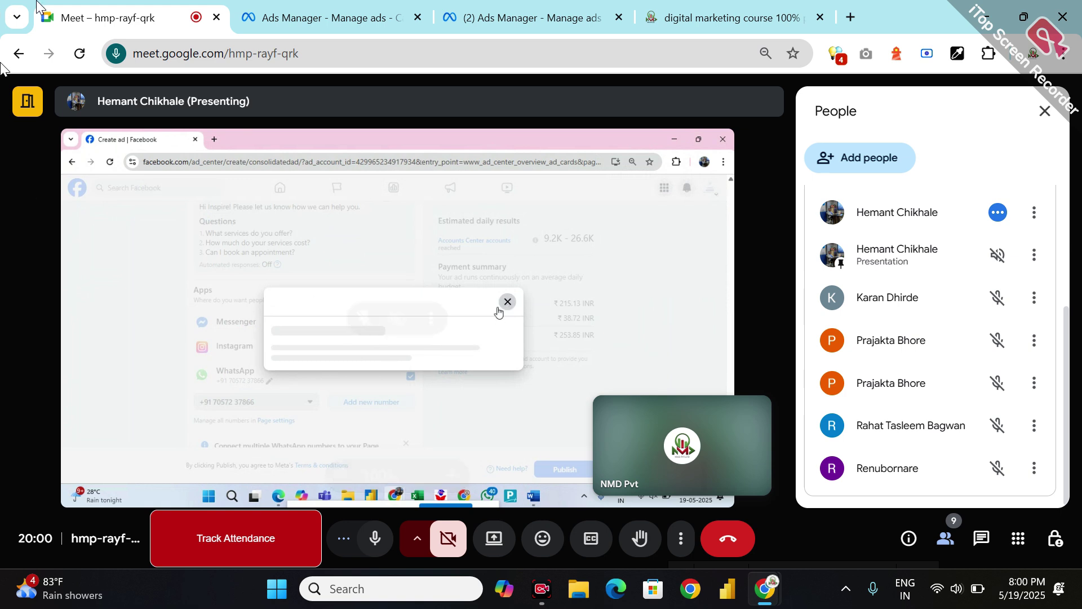
pyautogui.click(422, 17)
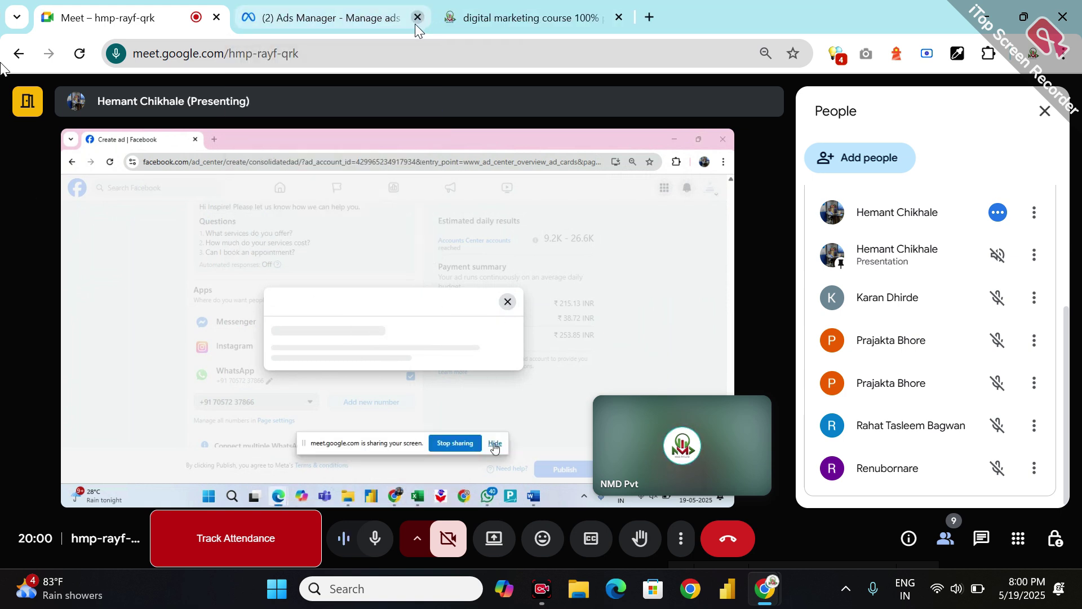
pyautogui.click(422, 17)
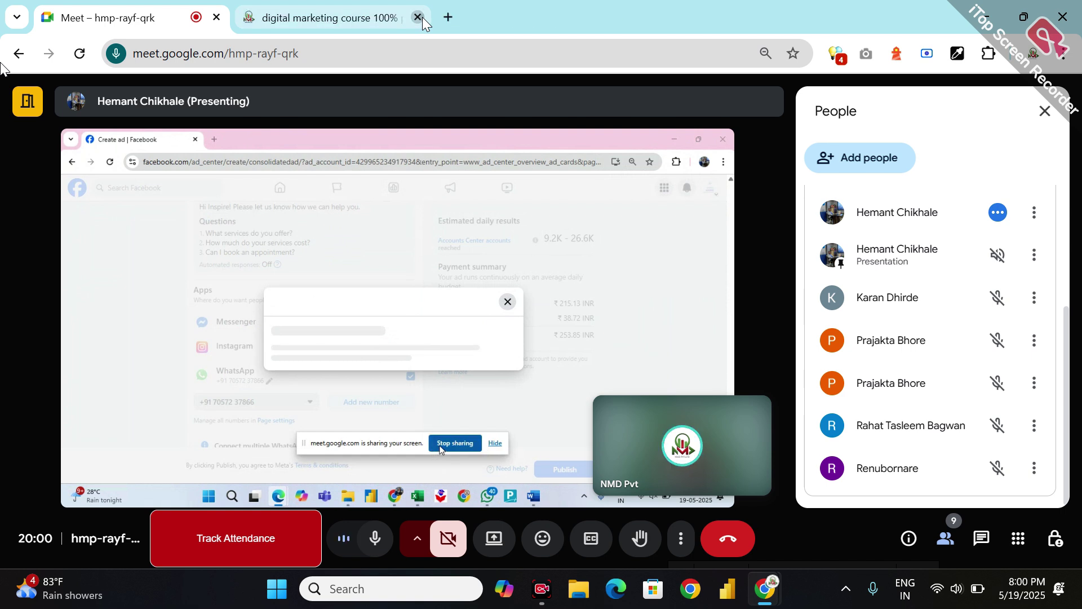
pyautogui.click(422, 17)
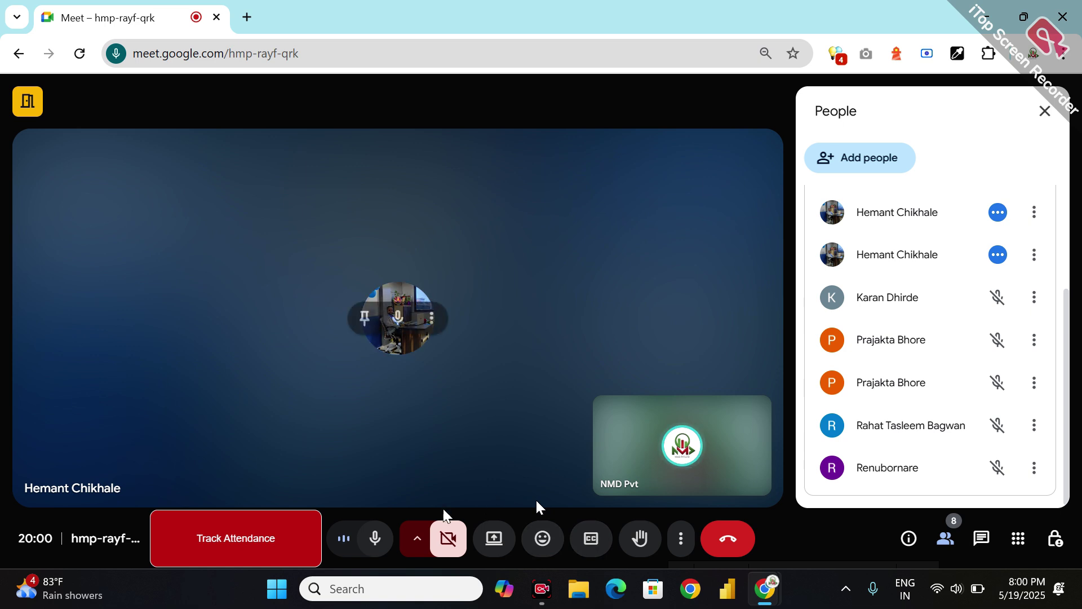
# Step: Leave the Google Meet call and close its page
pyautogui.click(736, 546)
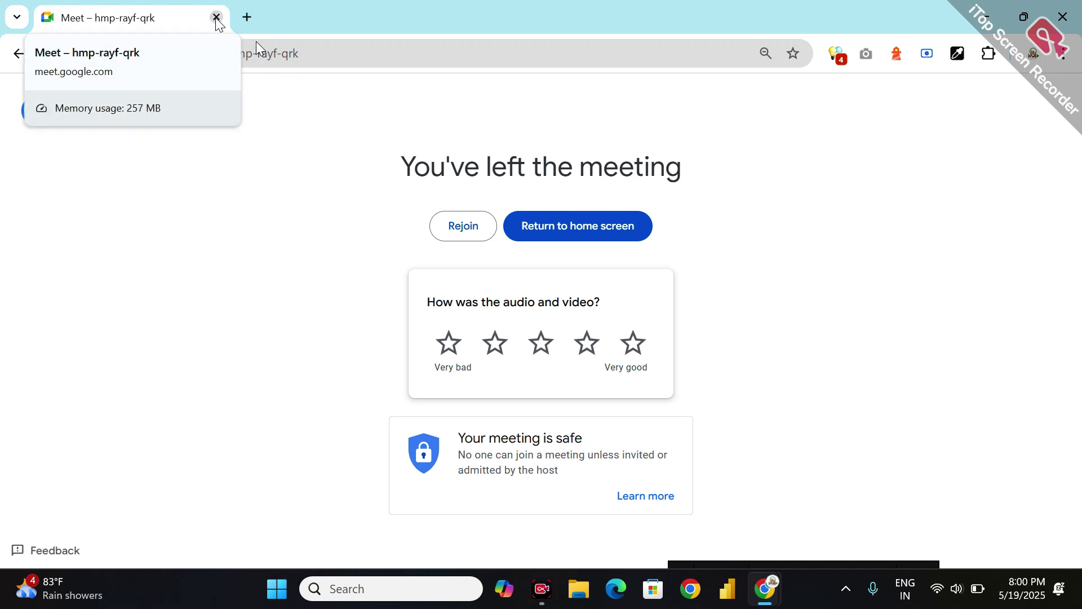
pyautogui.click(217, 19)
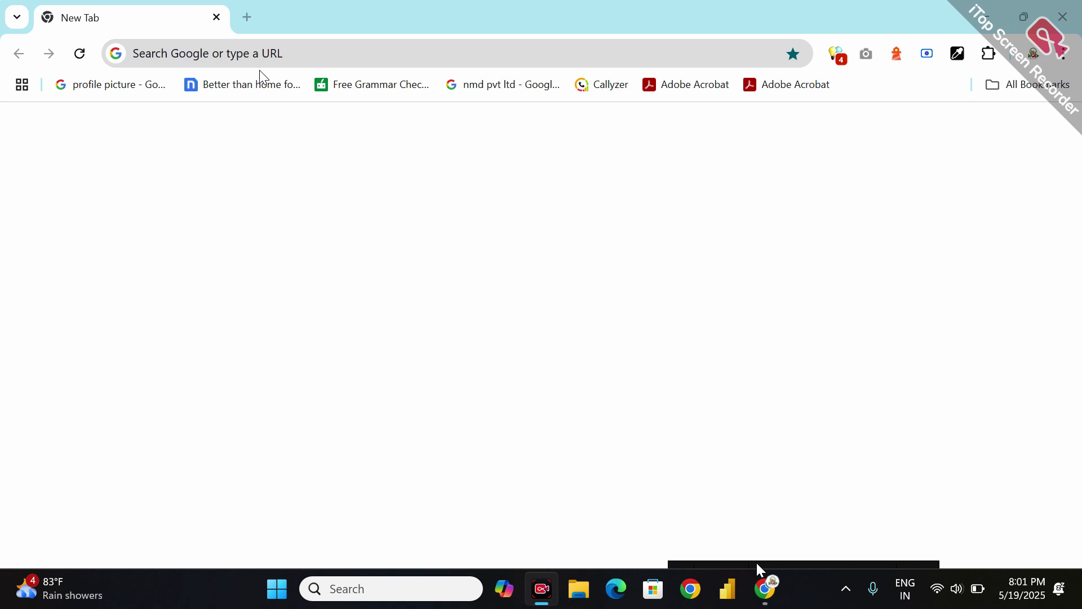
pyautogui.moveTo(758, 564)
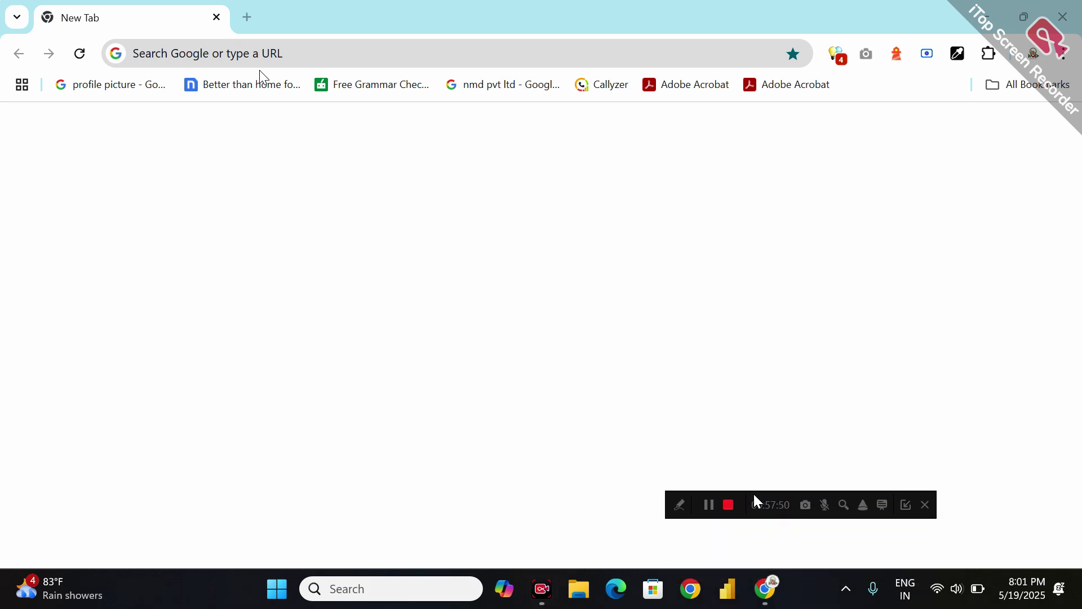